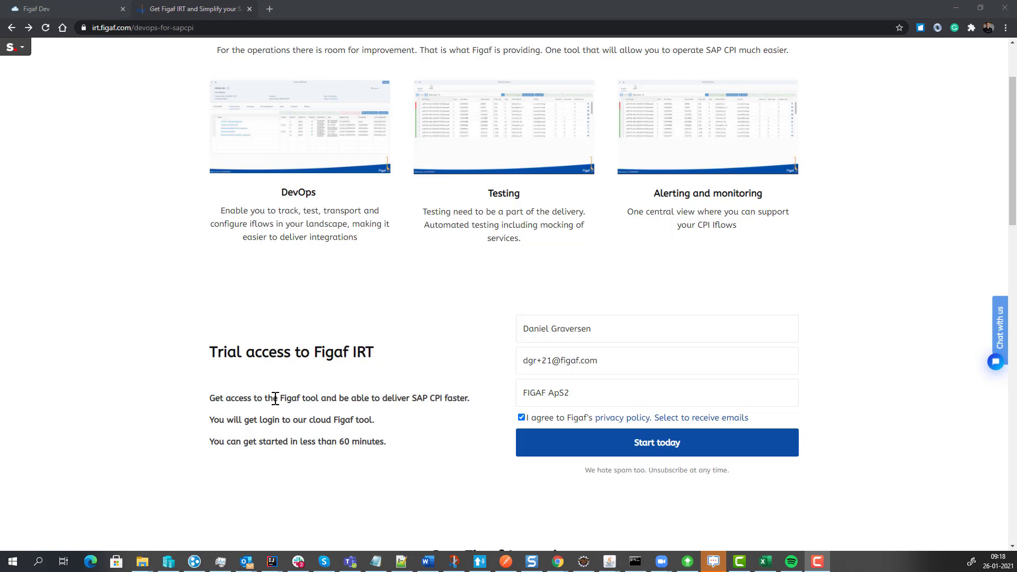
Set the company name to FIGAF ApS23 in the trial access form and submit the sign-up.
left_click(570, 392)
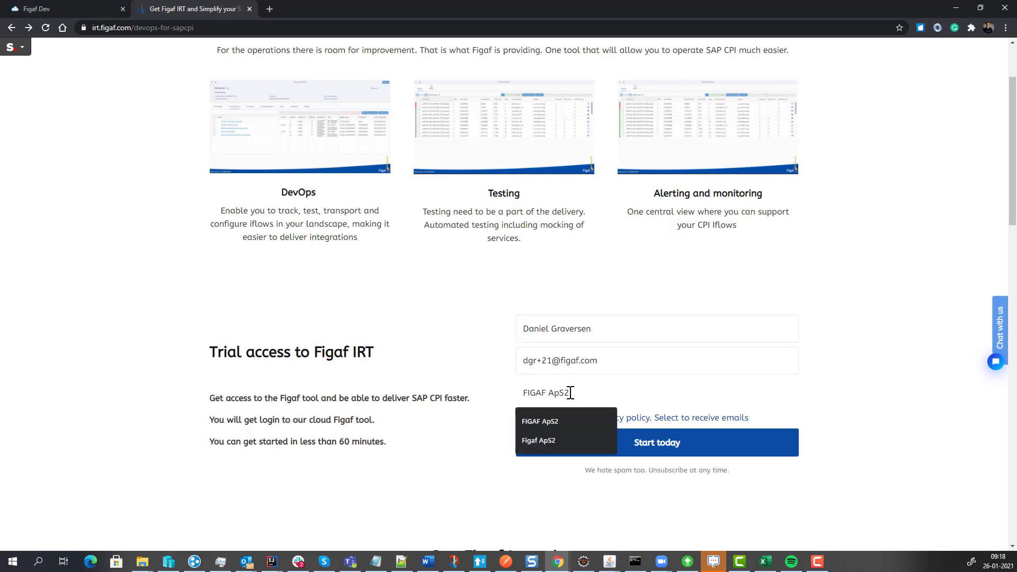
type("3")
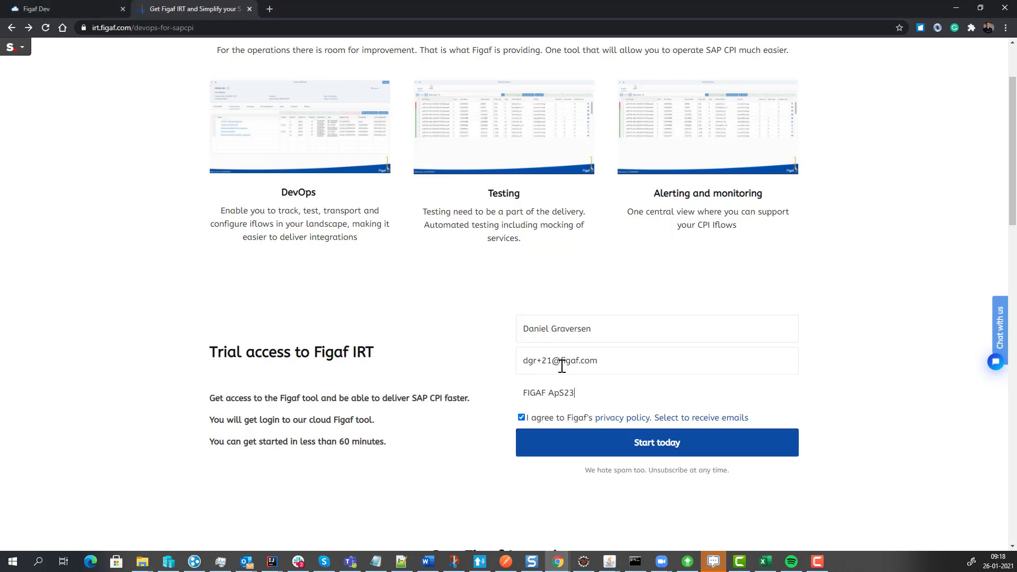
left_click(550, 445)
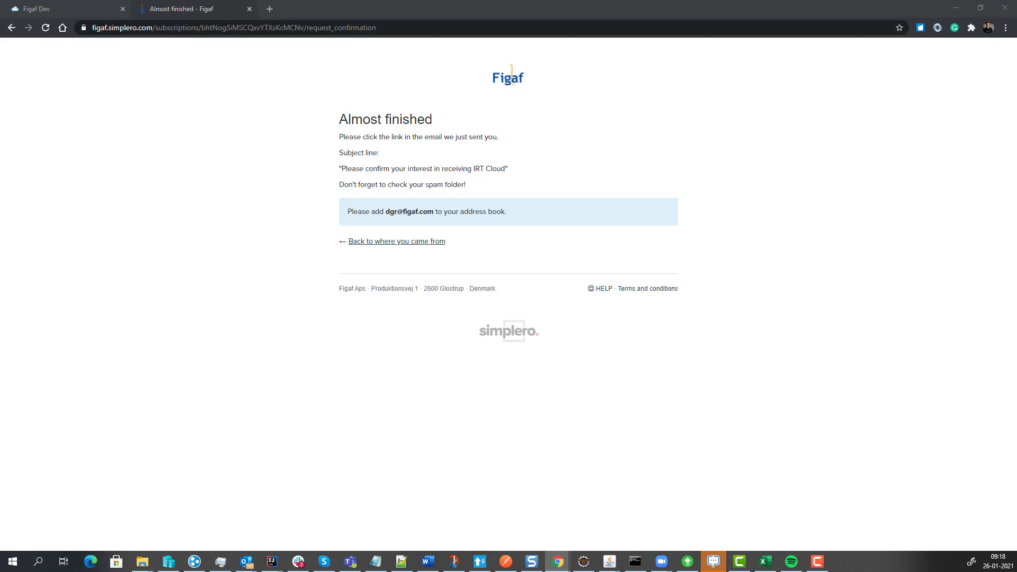
Copy the account activation link with its reset code from the sign-up e-mail and open it in a new browser tab.
left_click_drag(0, 227, 145, 30)
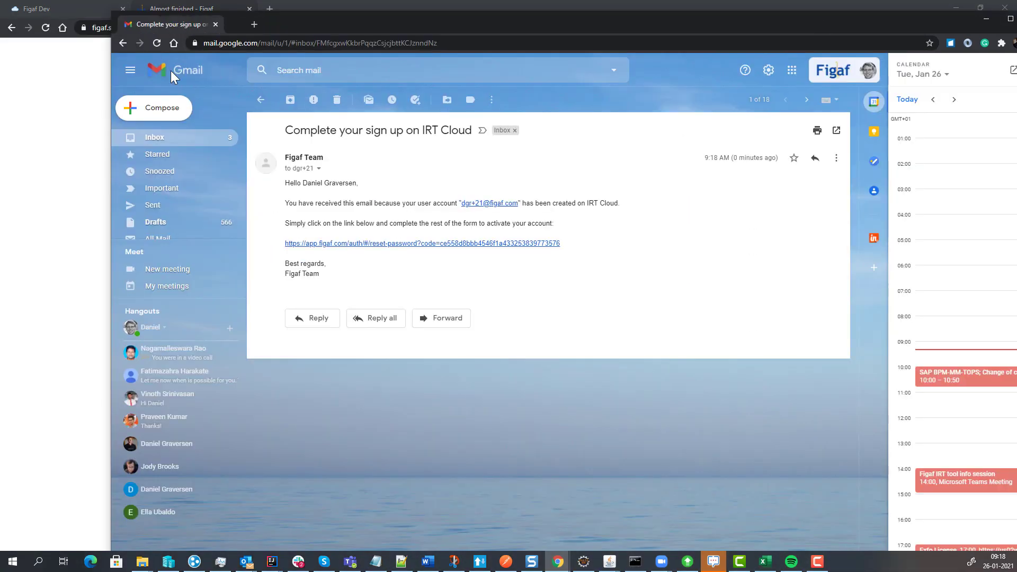
right_click(381, 245)
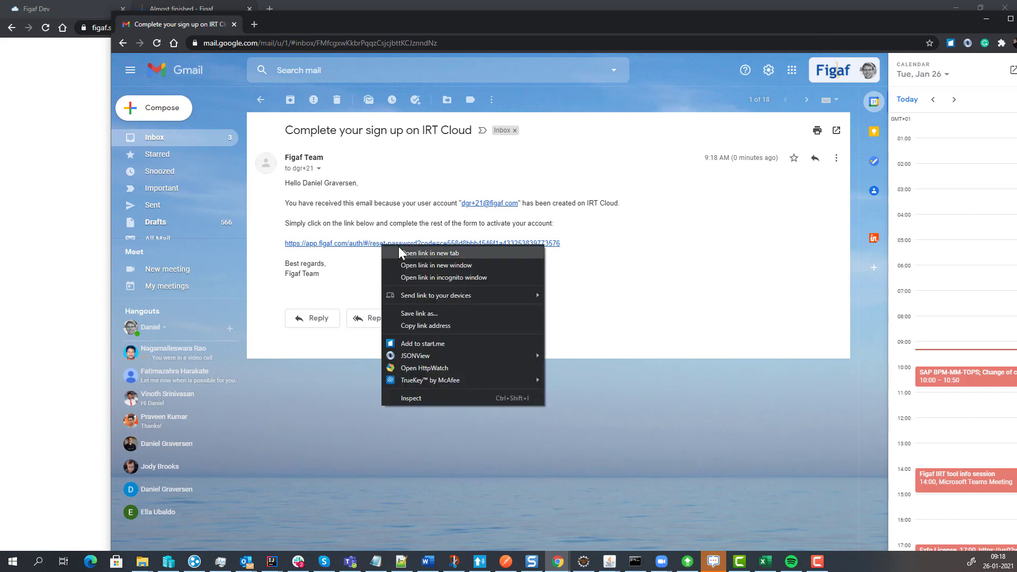
left_click(427, 324)
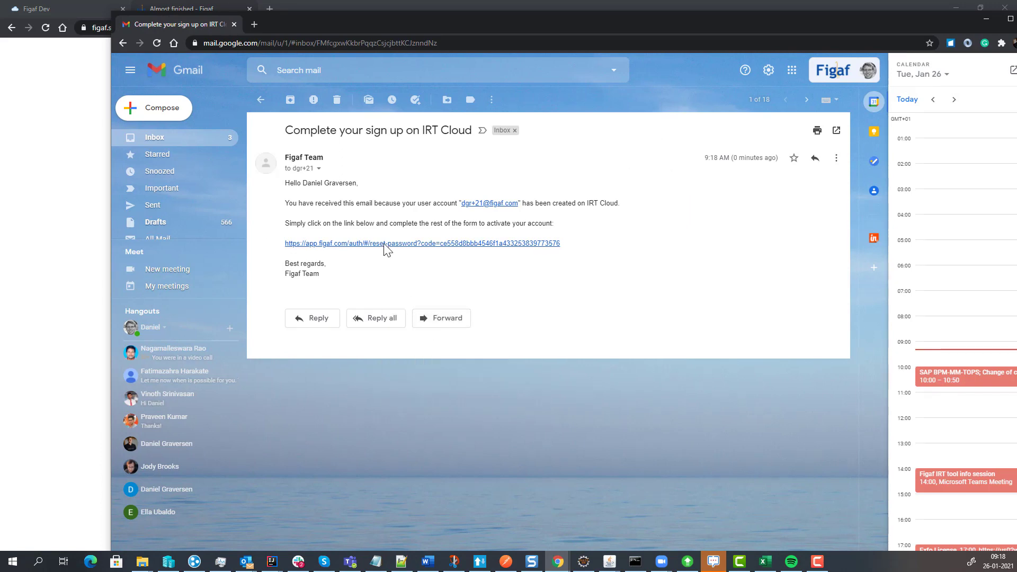
left_click(233, 25)
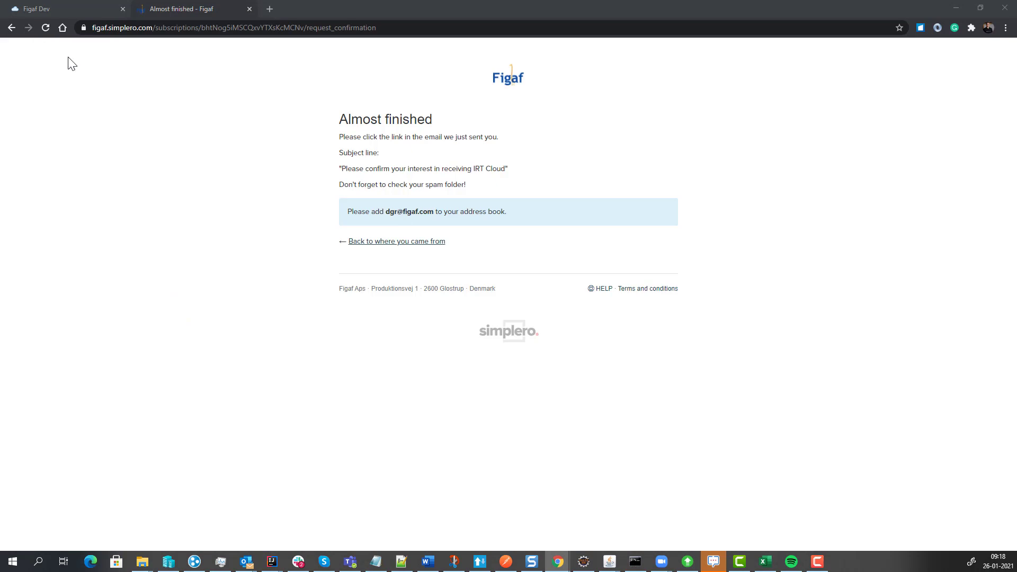
left_click(211, 11)
left_click(268, 8)
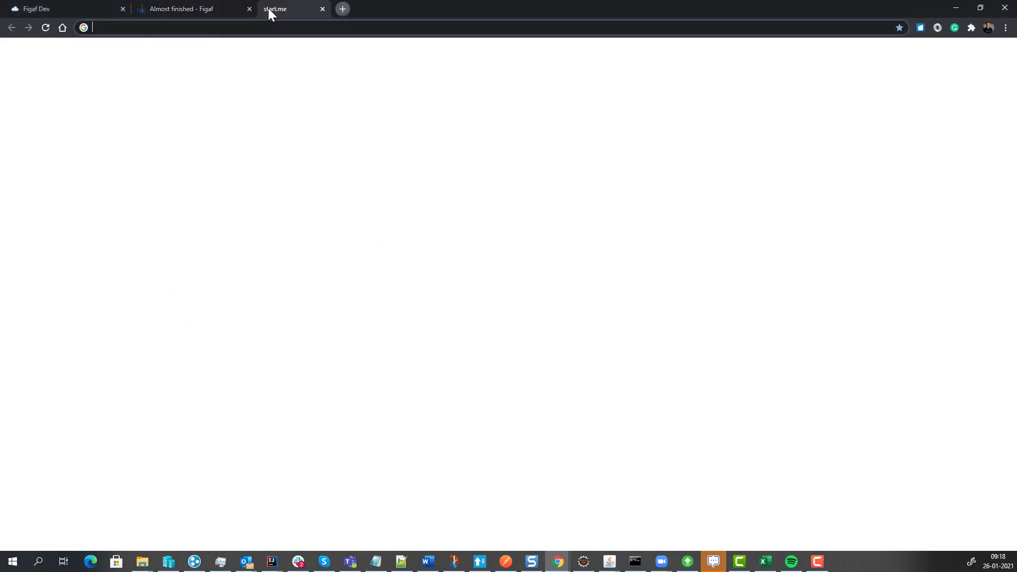
key("ctrl+v")
key("Return")
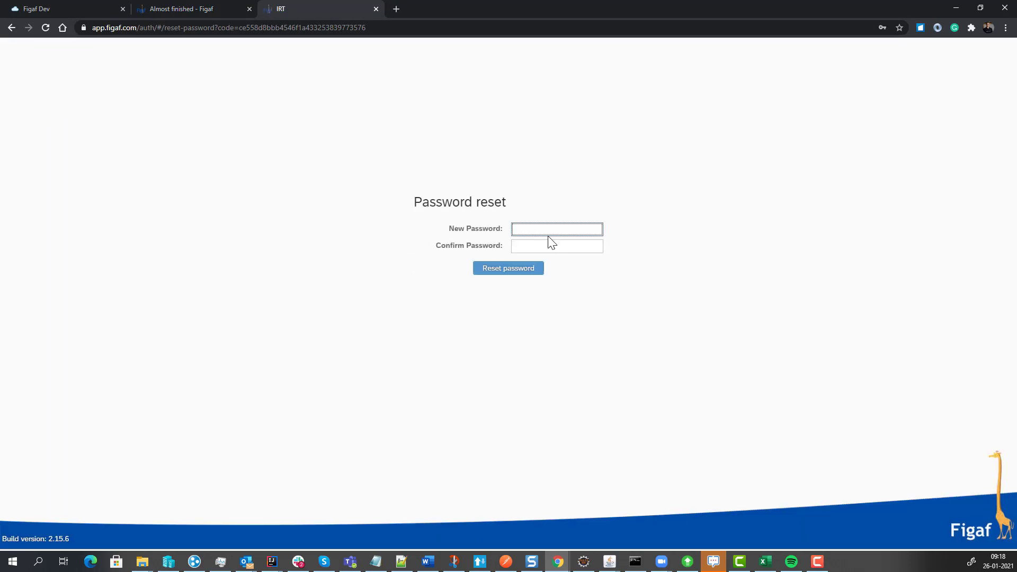
Enter and confirm a new account password, submit the password reset and acknowledge the message.
type("•••••••••")
key("Tab")
type("•••••••••")
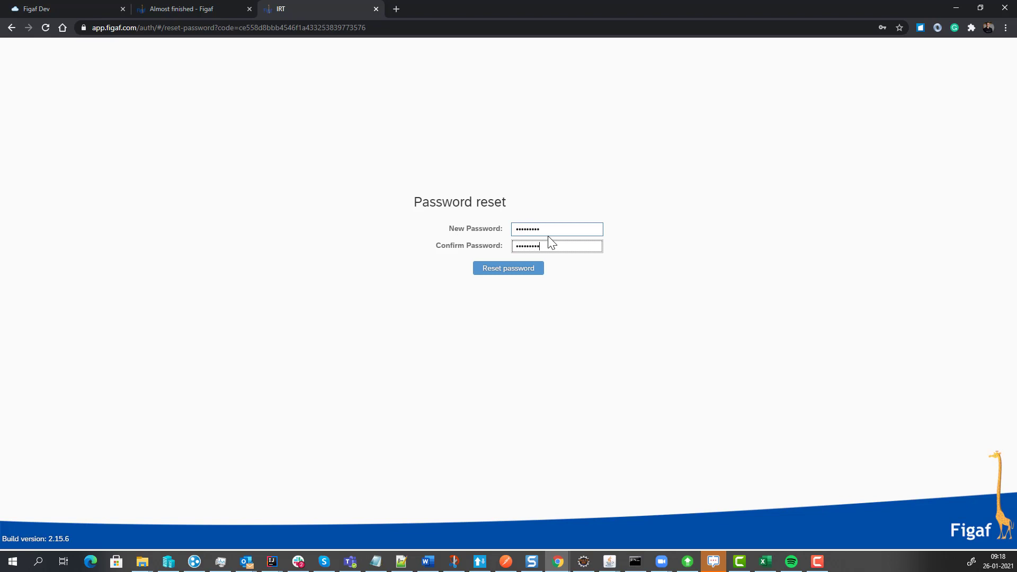
left_click(528, 269)
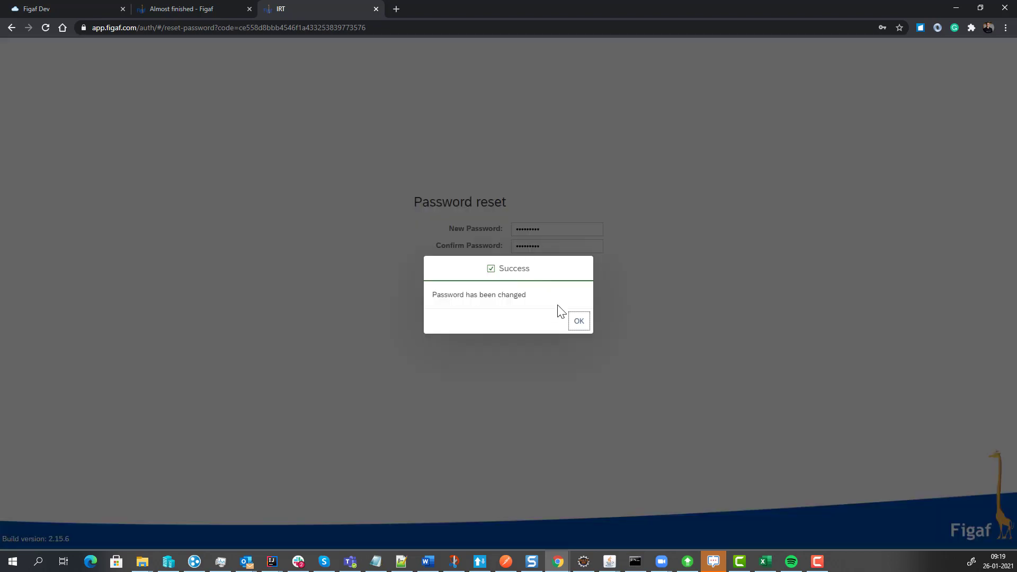
left_click(576, 325)
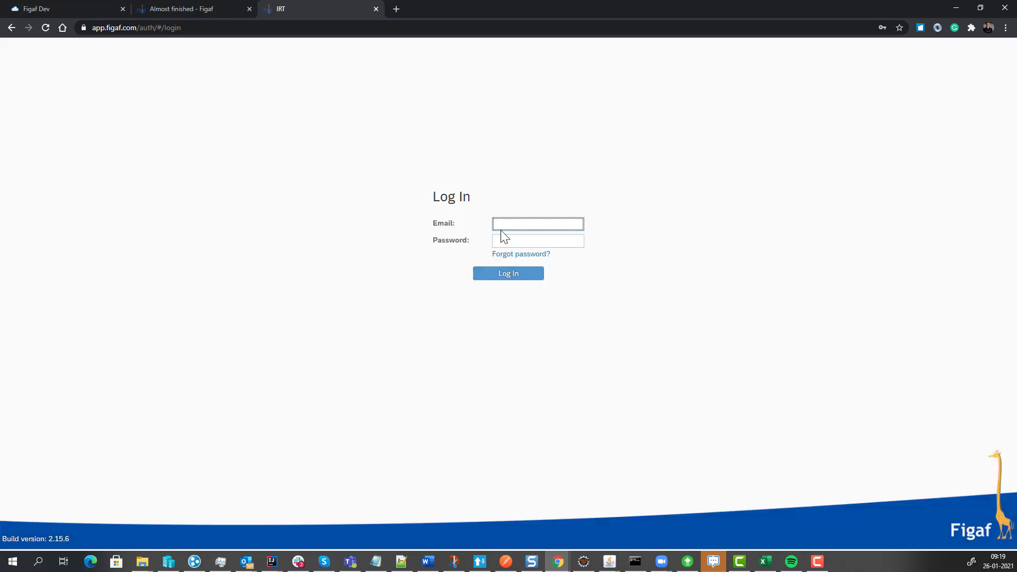
Log in with the account e-mail and password and carry out the Load License step on the home page.
key("Tab")
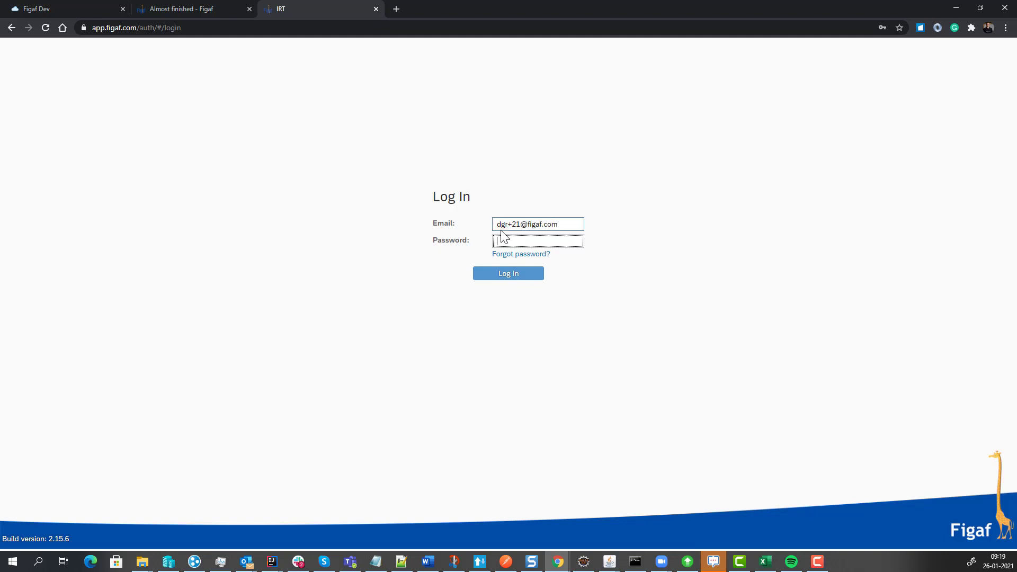
type("•••••••")
left_click(512, 273)
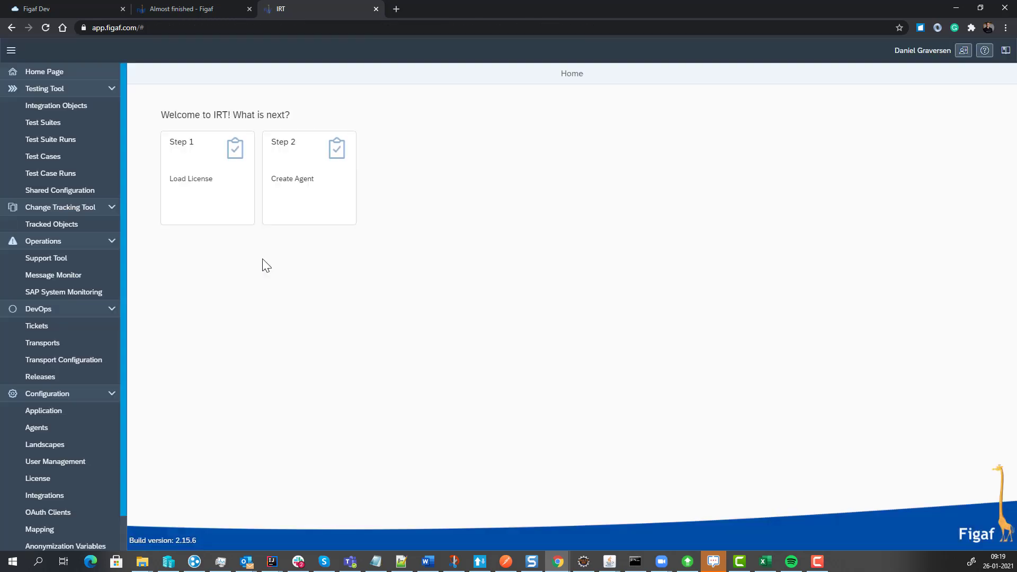
left_click(217, 185)
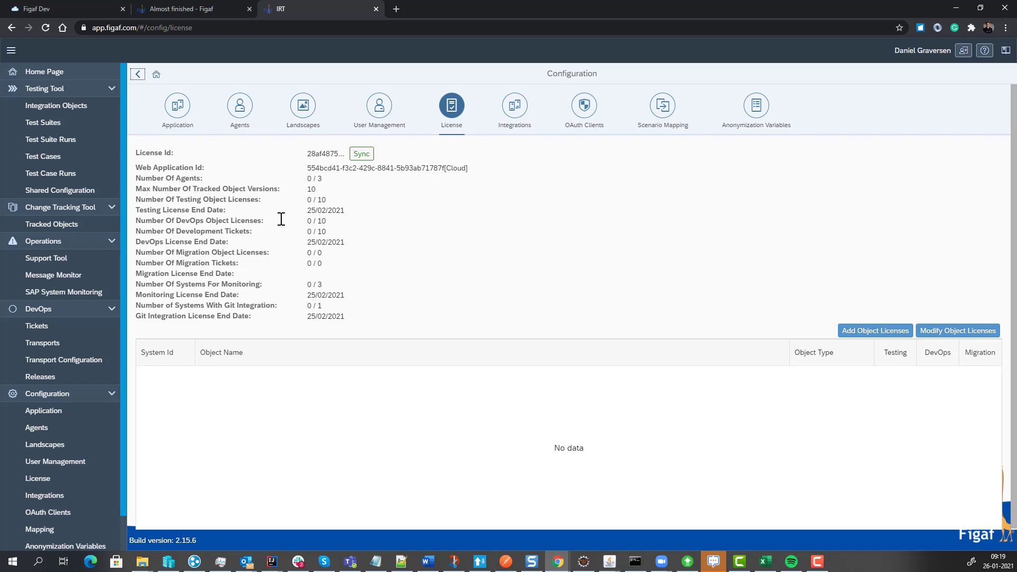
Open figaf.com in a new tab, view the Try Figaf DevOps Tool sign-up form and dismiss it.
left_click(397, 9)
type("figaf.co")
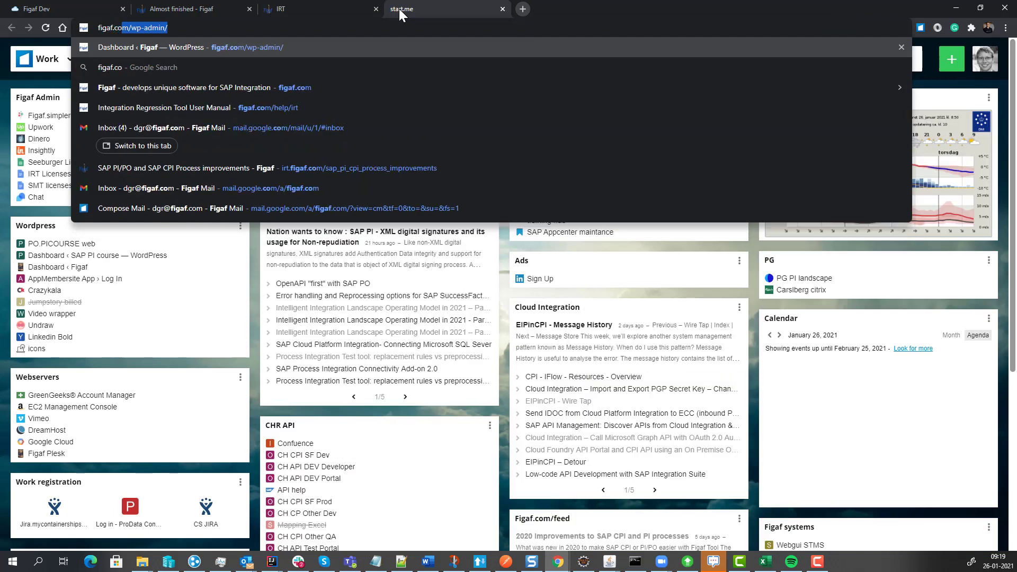
key("Down")
key("Down")
key("Return")
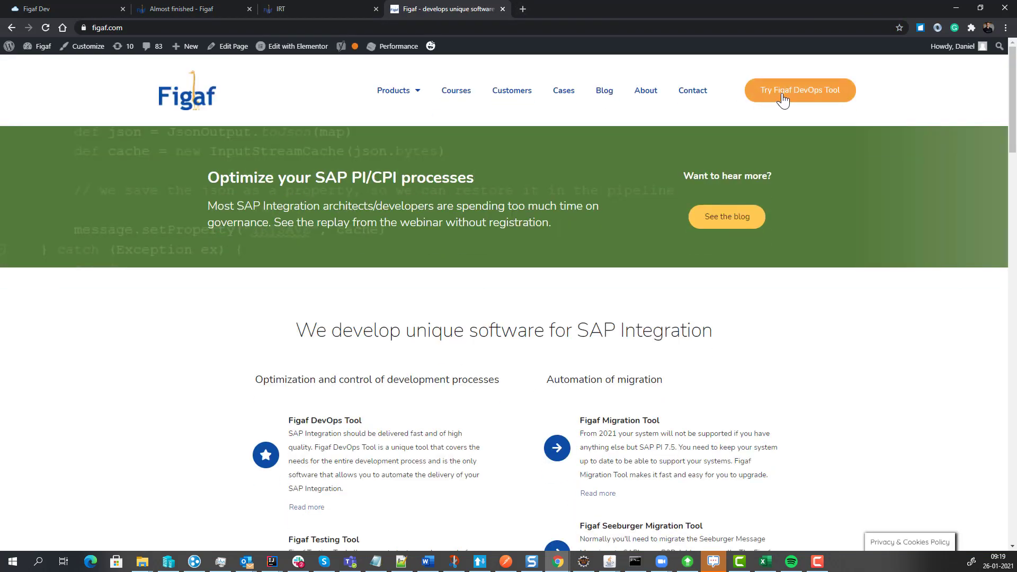
left_click(783, 100)
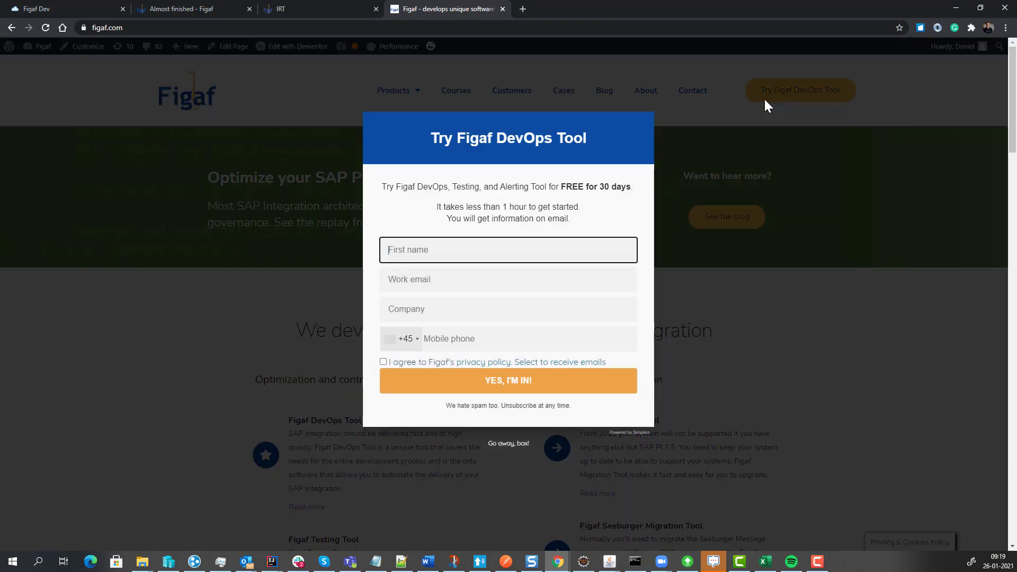
left_click(480, 307)
left_click(514, 445)
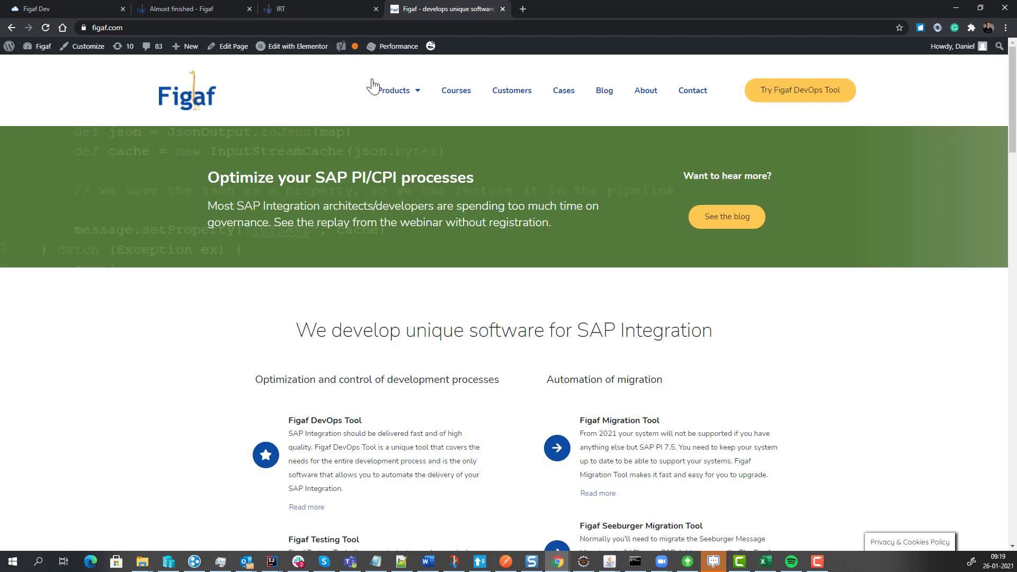
Open the agents configuration in IRT and copy the base URL of the SAP Cloud Platform Integration tenant.
left_click(325, 8)
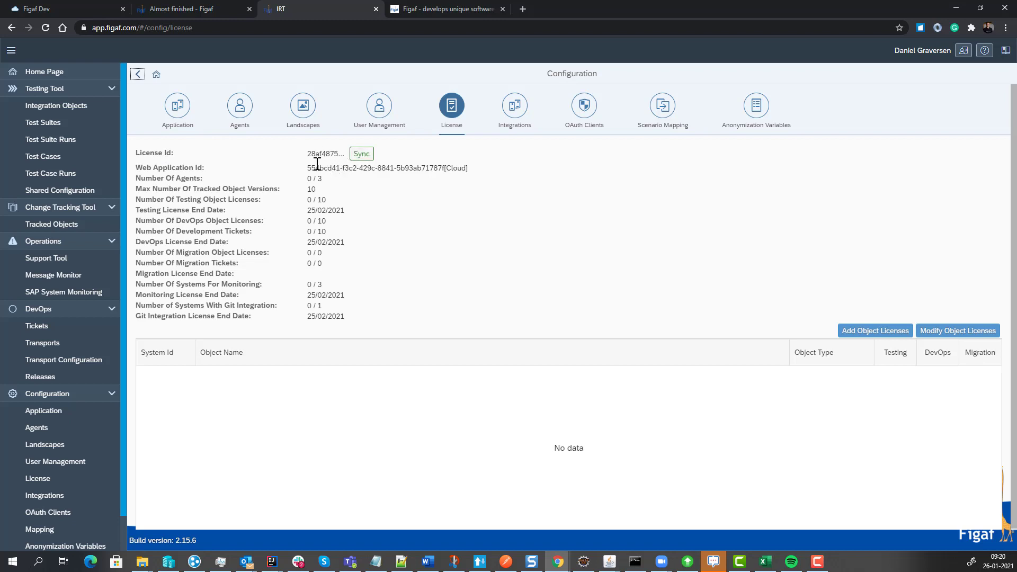
left_click(234, 117)
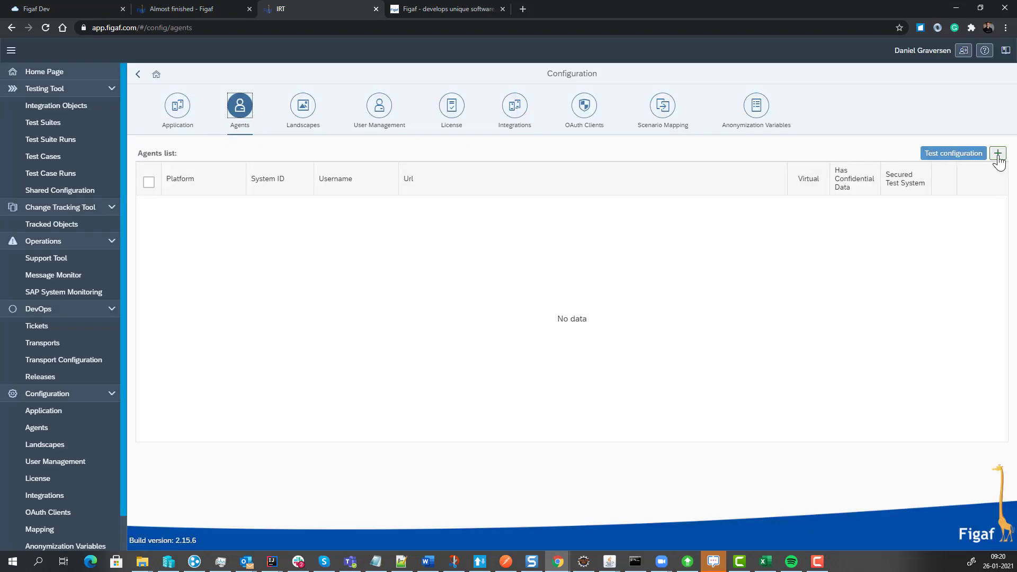
left_click(74, 12)
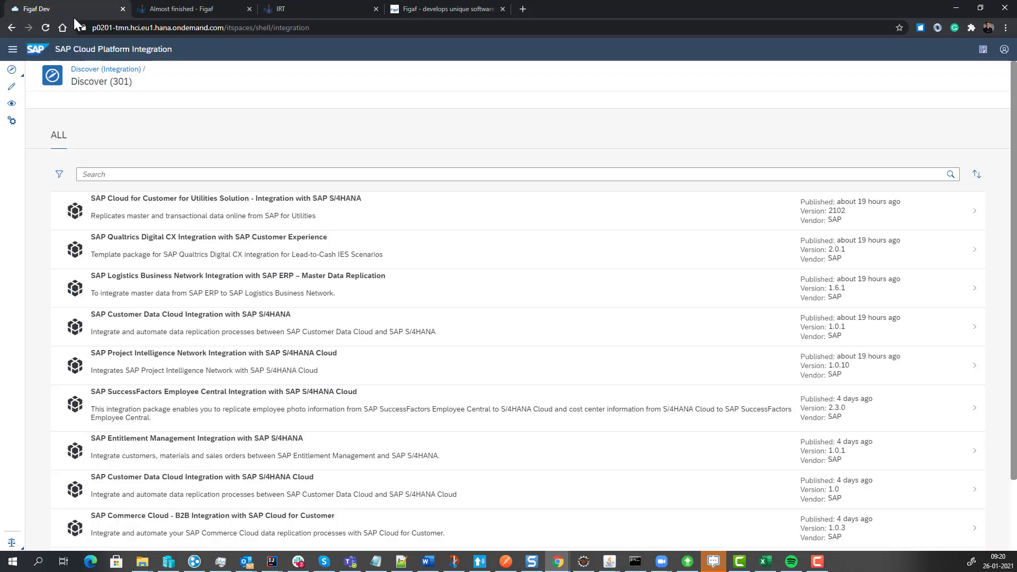
left_click_drag(223, 30, 52, 30)
key("ctrl+c")
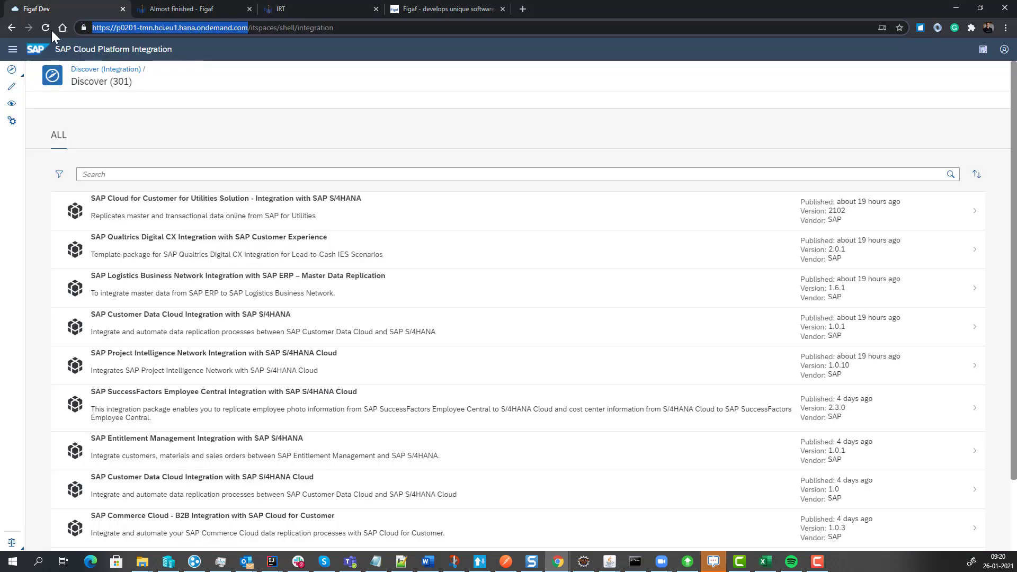
left_click(247, 9)
left_click(215, 7)
Start a new agent with system ID p0201 and platform CPI.
left_click(998, 153)
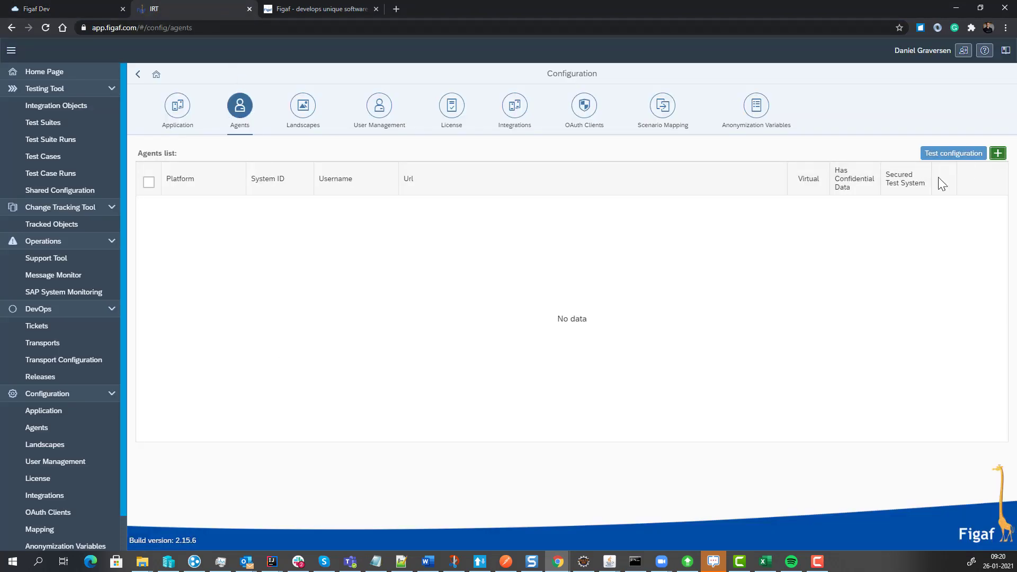
left_click(228, 102)
key("ctrl+v")
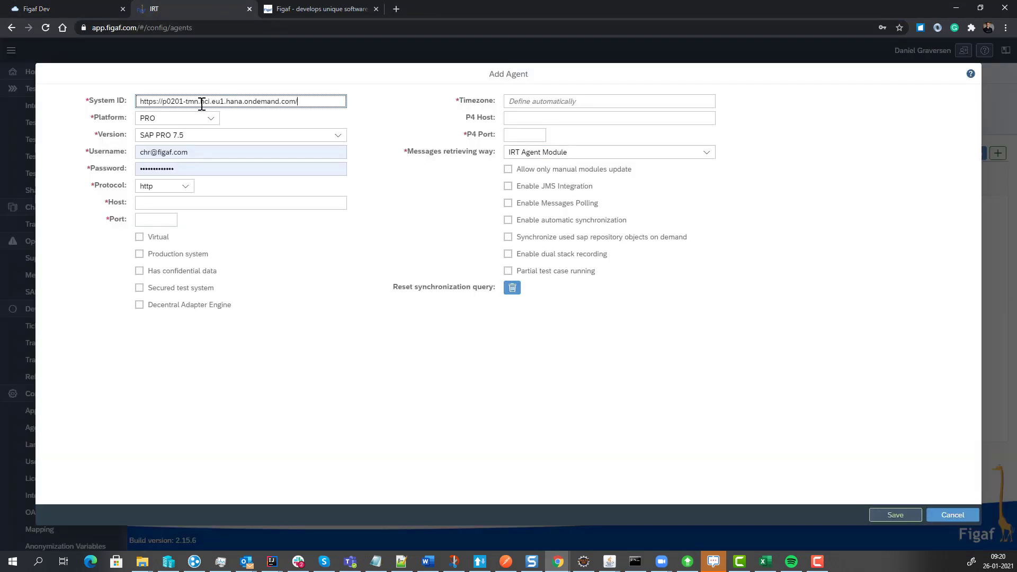
triple_click(164, 102)
key("ctrl+c")
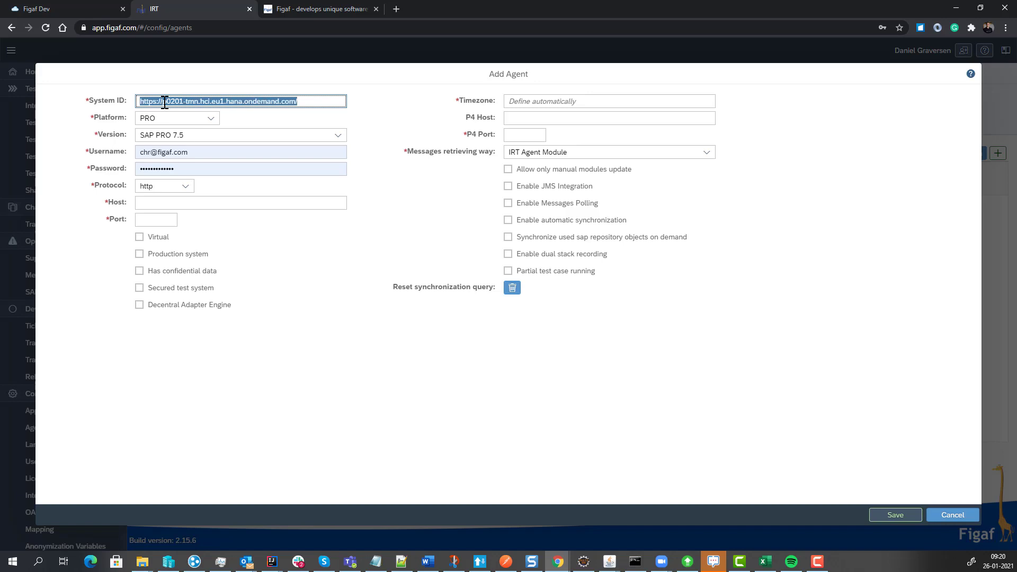
type("p0202")
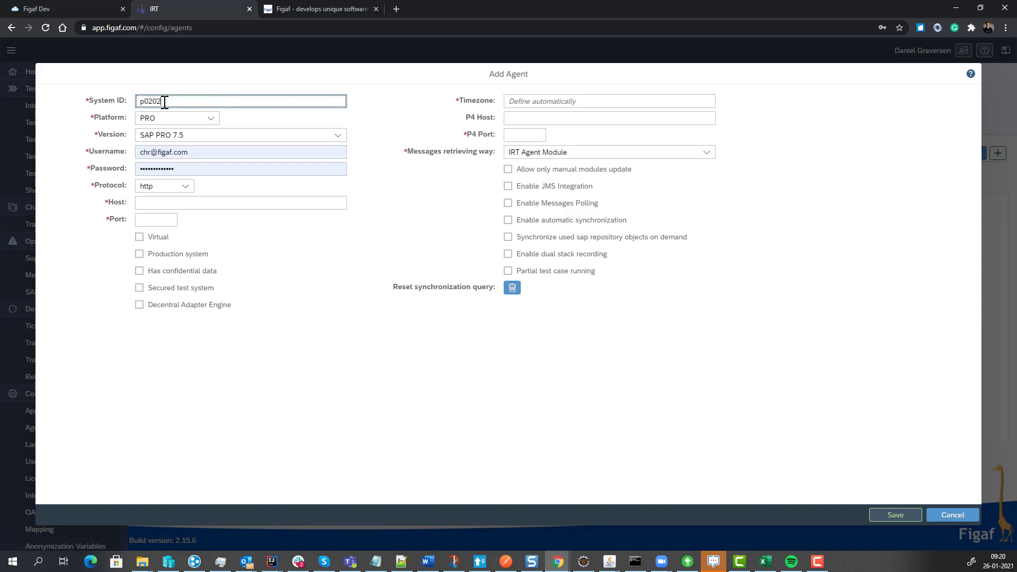
left_click(210, 118)
left_click(195, 151)
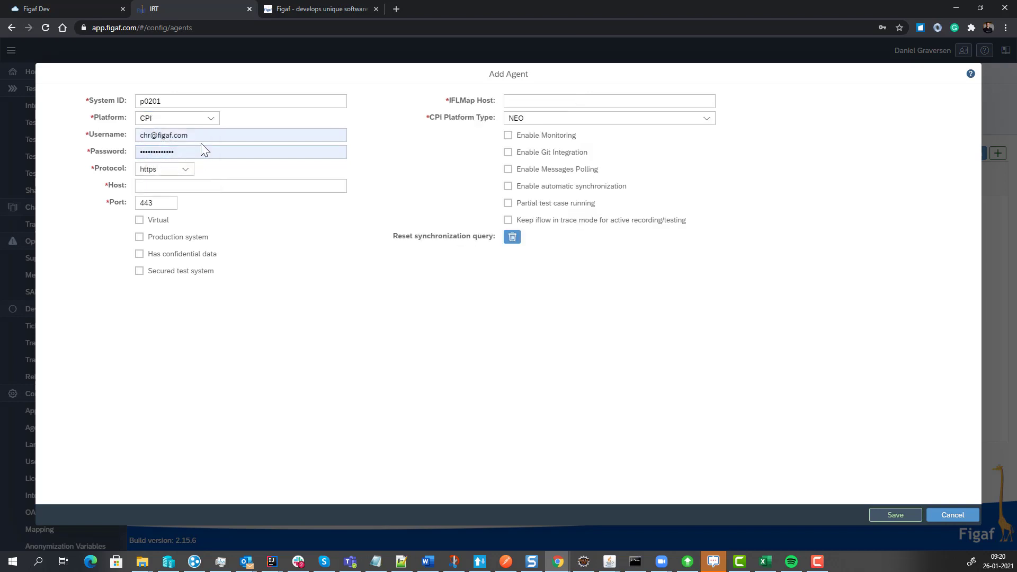
Set the agent's host to p0201-tmn.hci.eu1.hana.ondemand.com, without the protocol prefix and trailing slash.
left_click(171, 135)
left_click(114, 159)
left_click(161, 187)
key("ctrl+v")
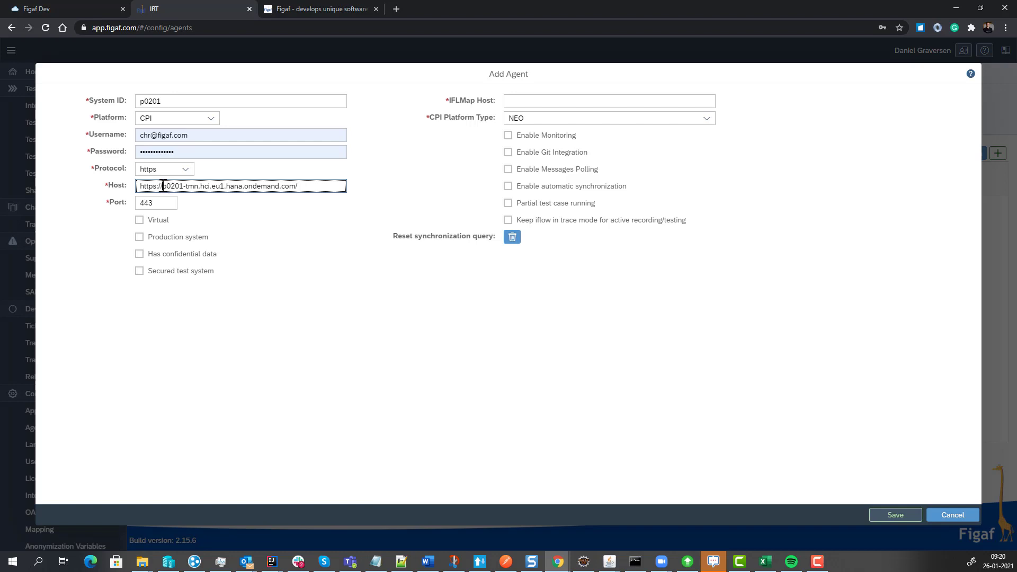
left_click_drag(162, 186, 6, 171)
key("BackSpace")
key("End")
key("BackSpace")
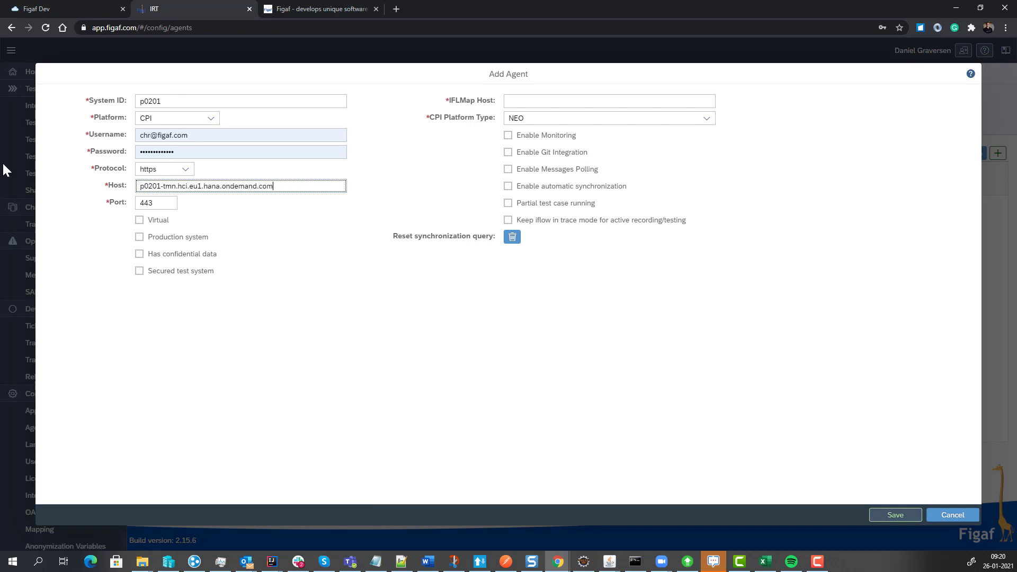
Fill in the agent's username and password from the saved login.
left_click(215, 136)
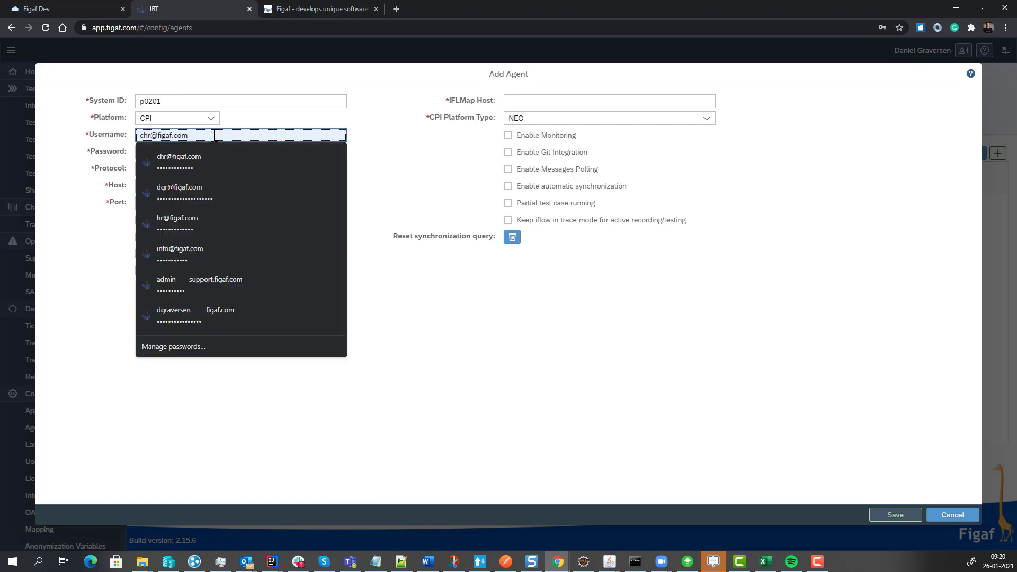
key("Down")
key("Return")
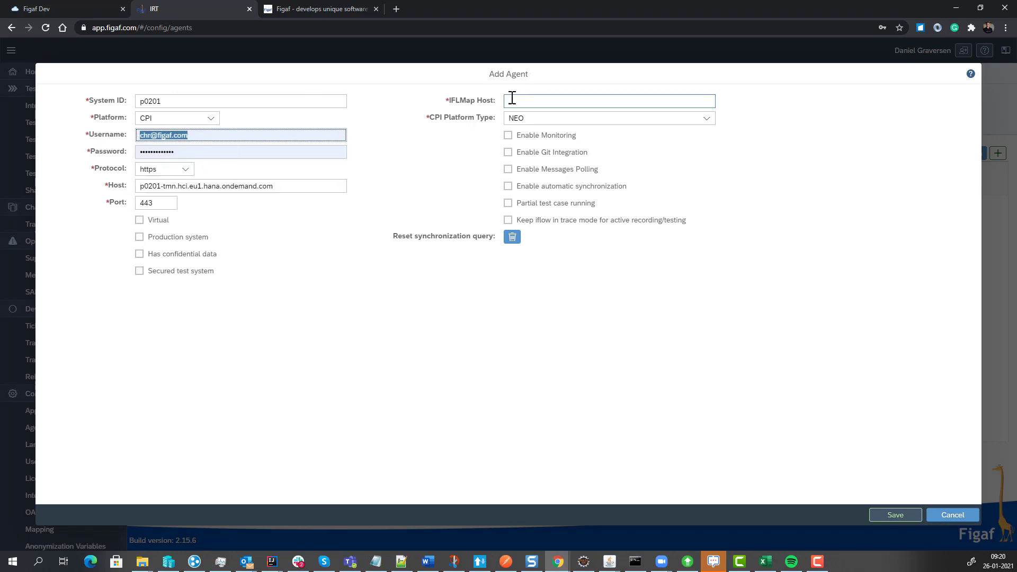
In SAP Cloud Platform Integration, open the managed integration content and select the host part of the GetCustomersOrder3|QA flow's endpoint to copy.
left_click(67, 6)
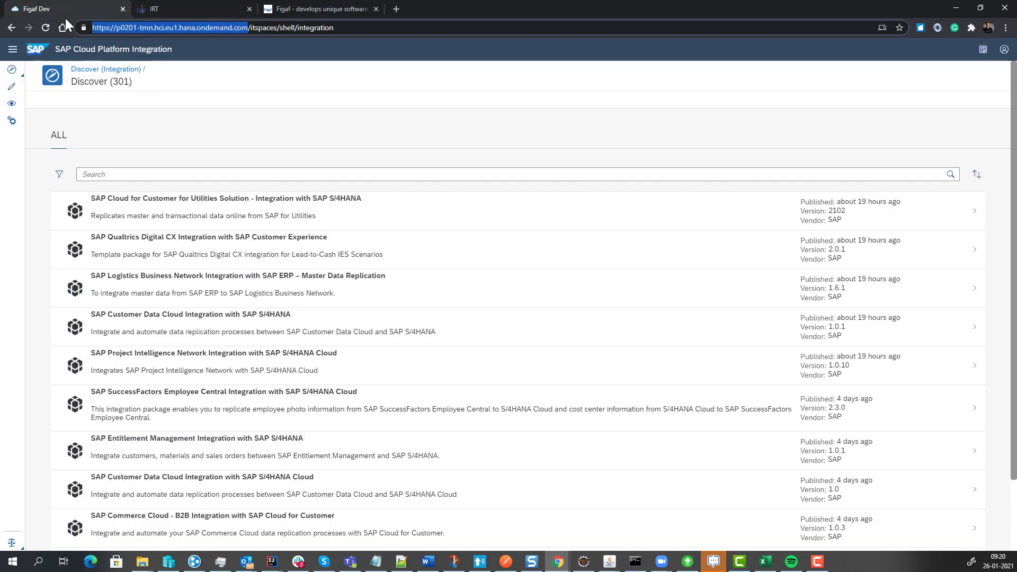
left_click(8, 103)
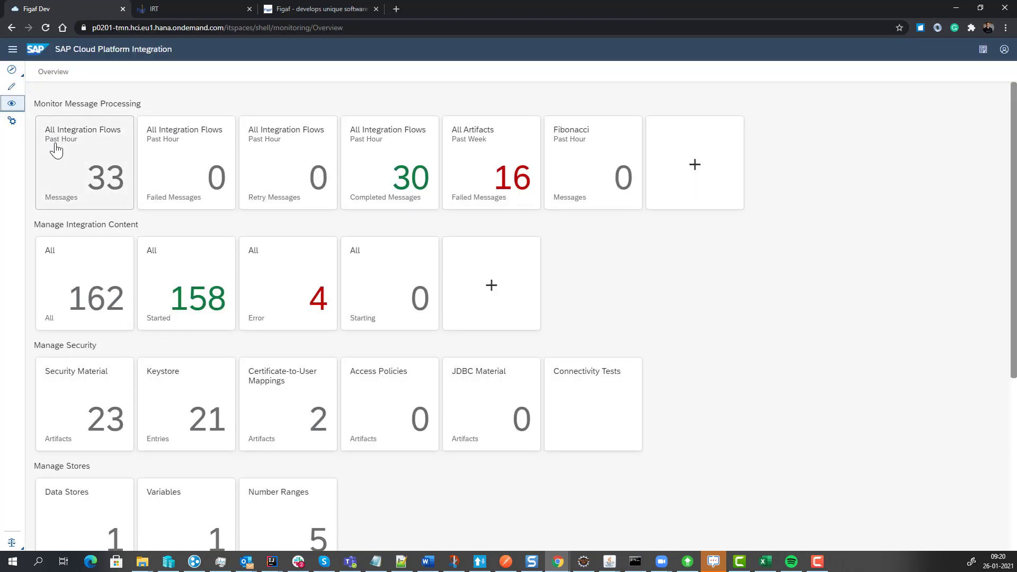
left_click(57, 154)
left_click(10, 104)
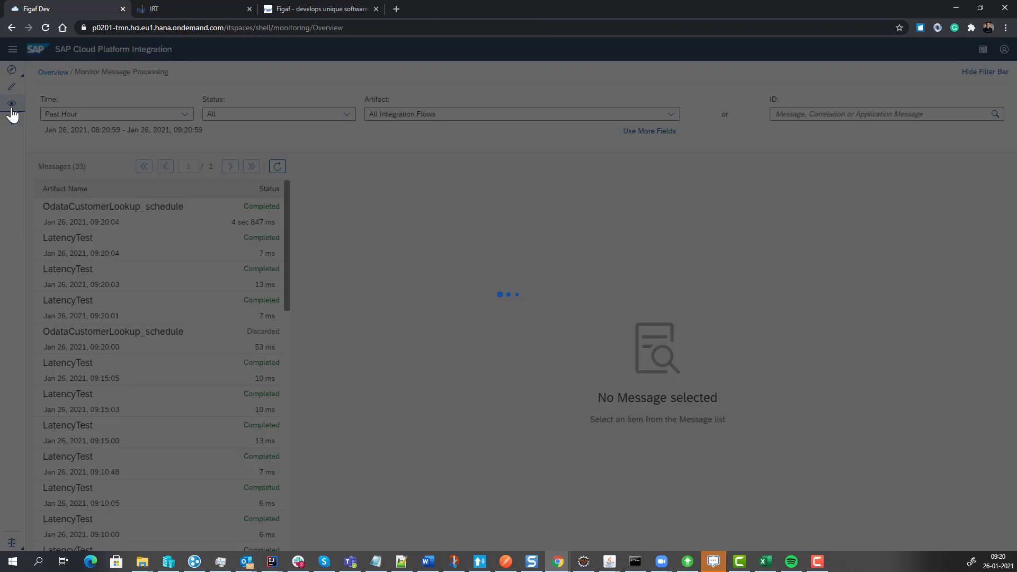
left_click(83, 253)
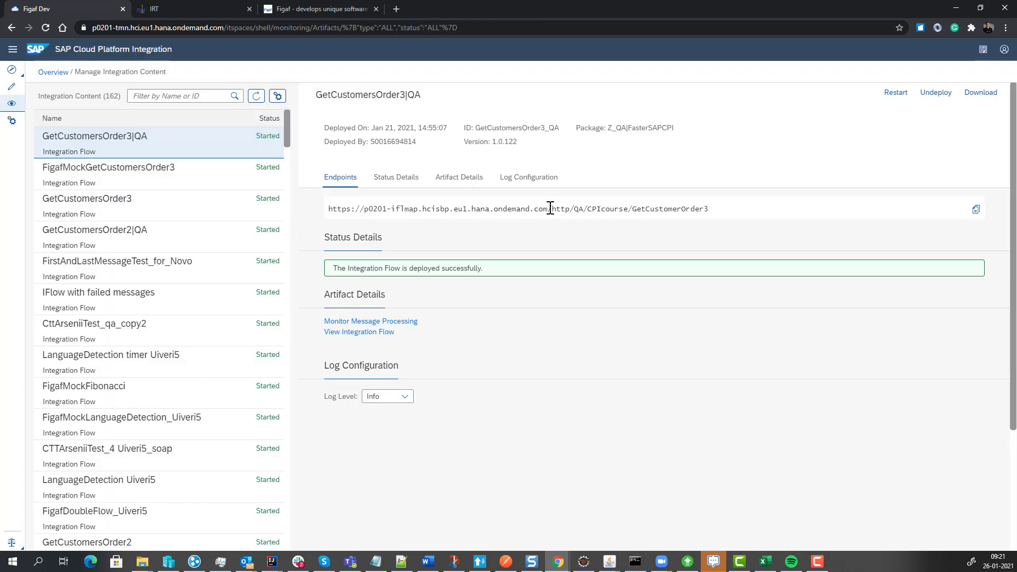
left_click_drag(549, 209, 363, 210)
key("ctrl+c")
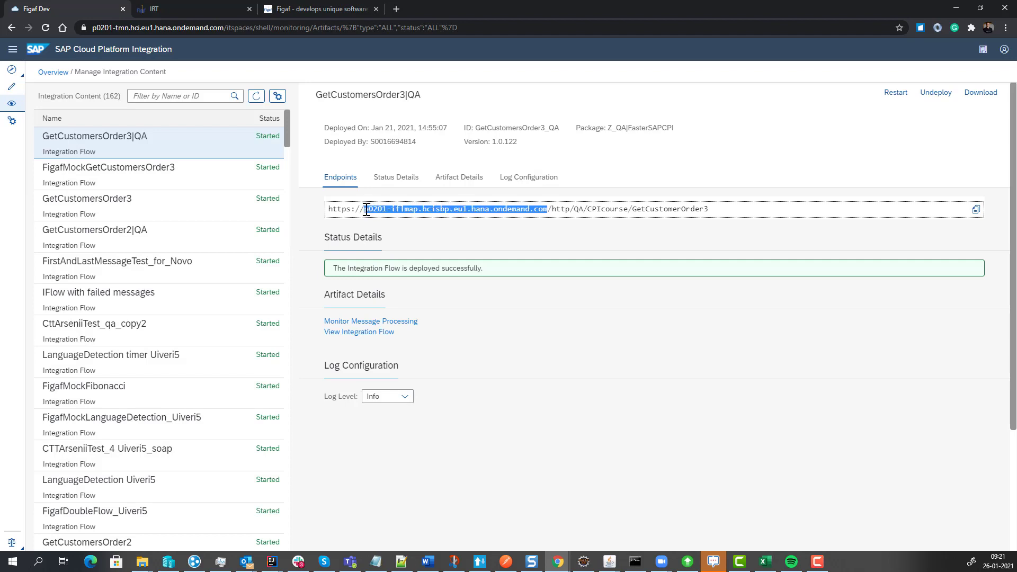
Return to IRT and set the agent's IFLMap host to p0201-iflmap.hcisbp.eu1.hana.ondemand.com.
left_click(176, 16)
left_click(587, 100)
key("ctrl+v")
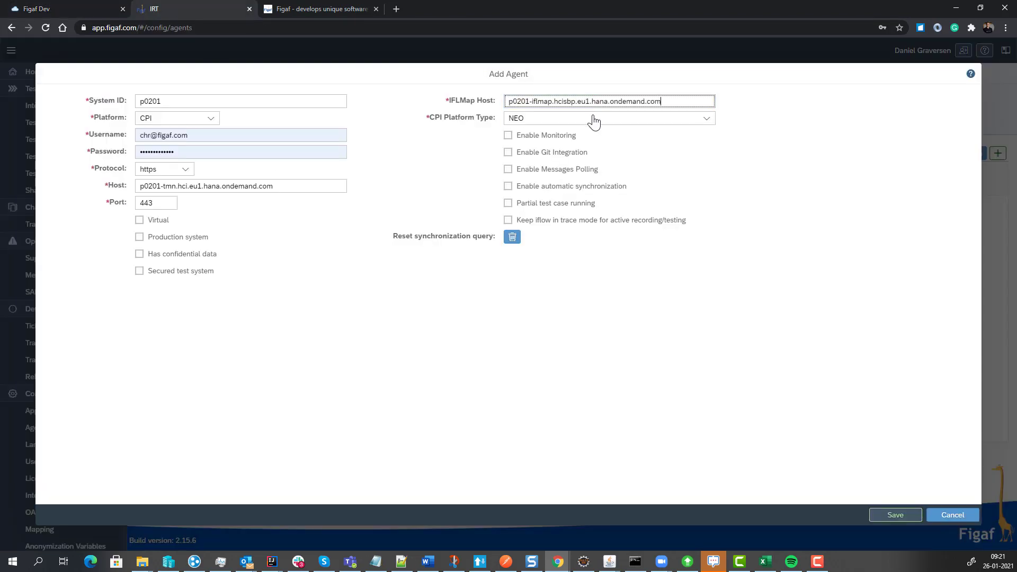
Try CLOUD_FOUNDRY as the CPI platform type to see its client ID and secret fields, and set the type back to NEO.
left_click(594, 120)
left_click(593, 150)
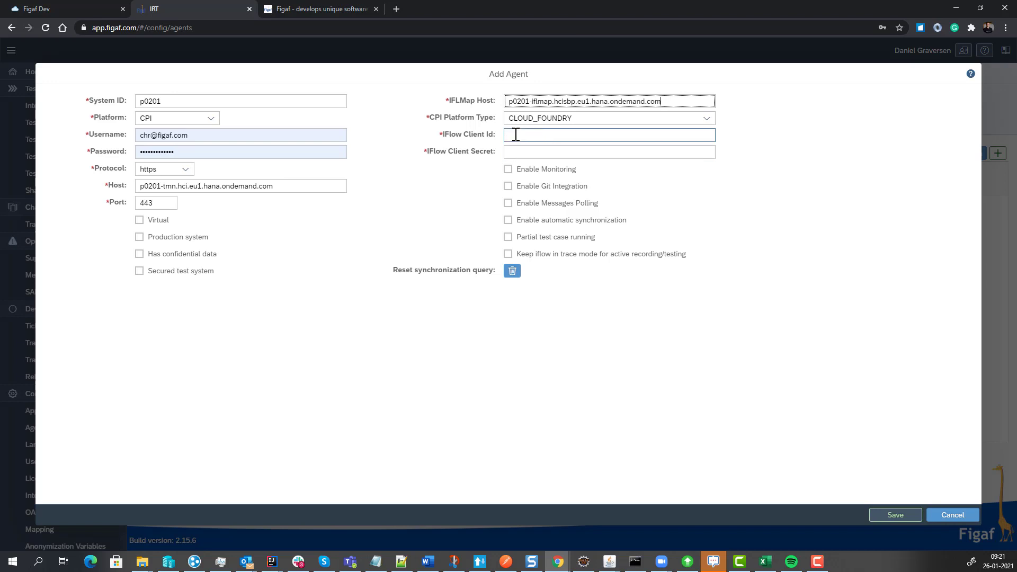
left_click(706, 118)
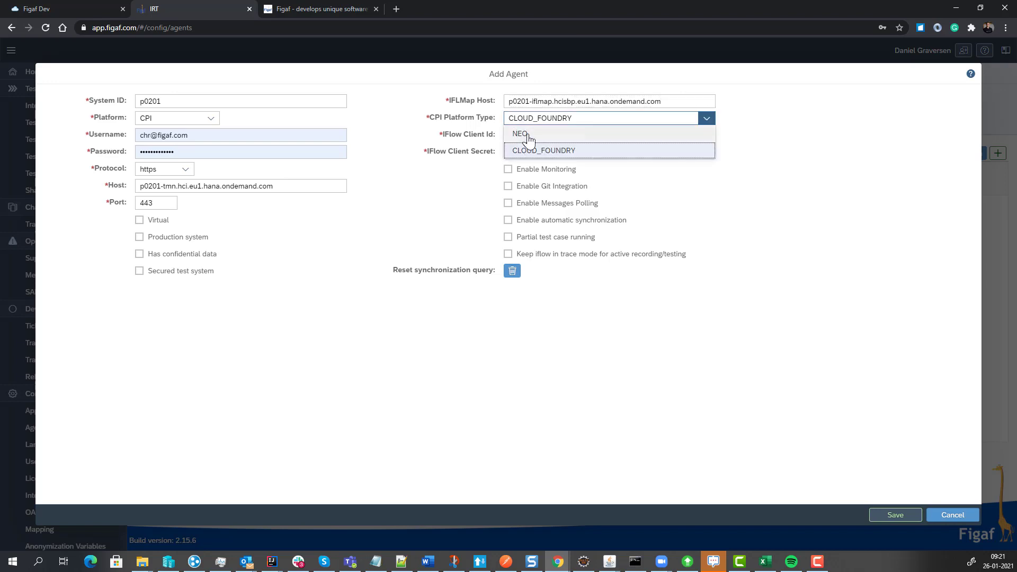
left_click(518, 132)
left_click(217, 137)
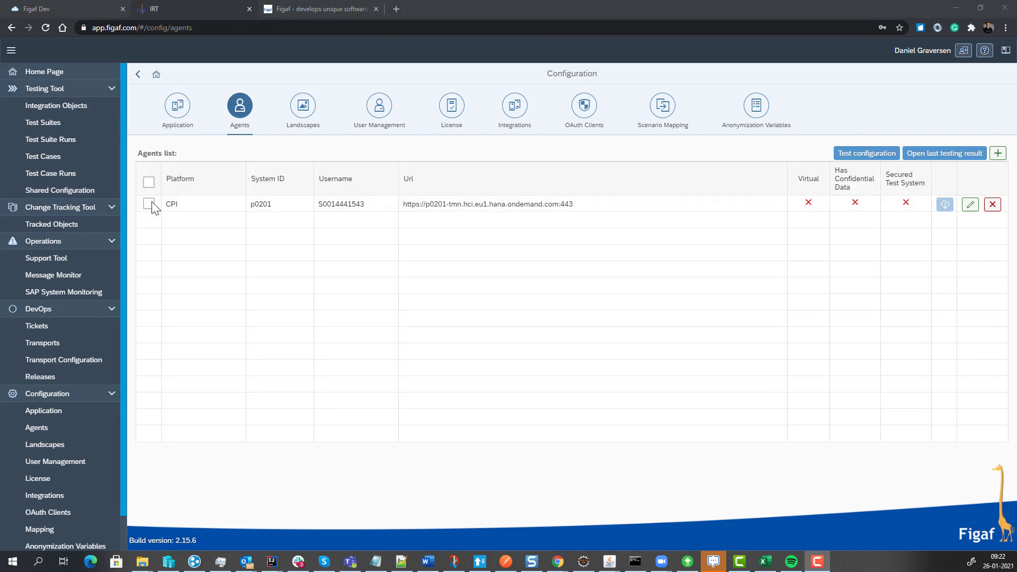
Test the configuration of the p0201 CPI agent.
left_click(149, 204)
left_click(869, 154)
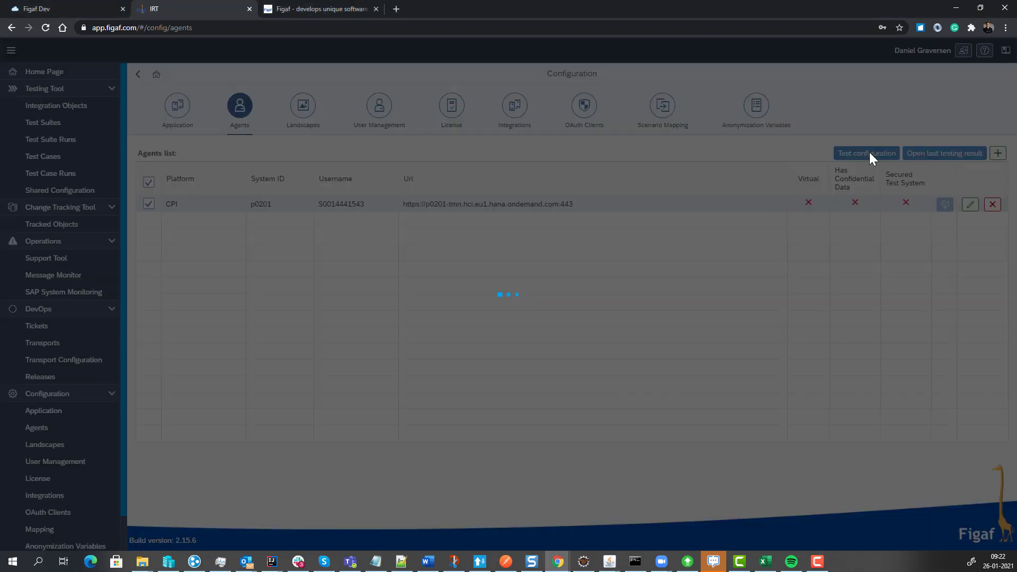
left_click(577, 336)
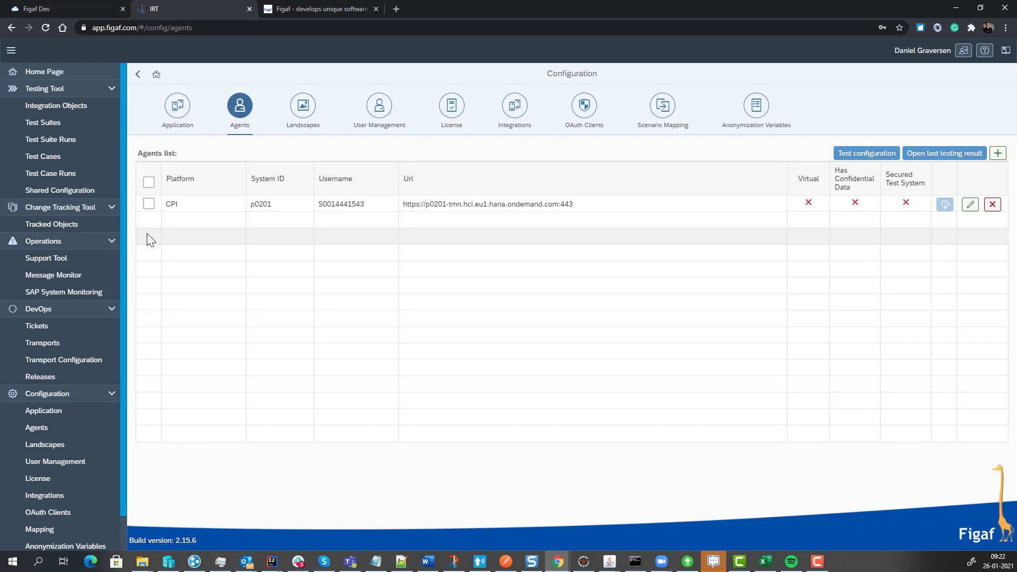
Synchronize the testing tool's integration objects for agent p0201 and dismiss the synchronization results.
left_click(65, 107)
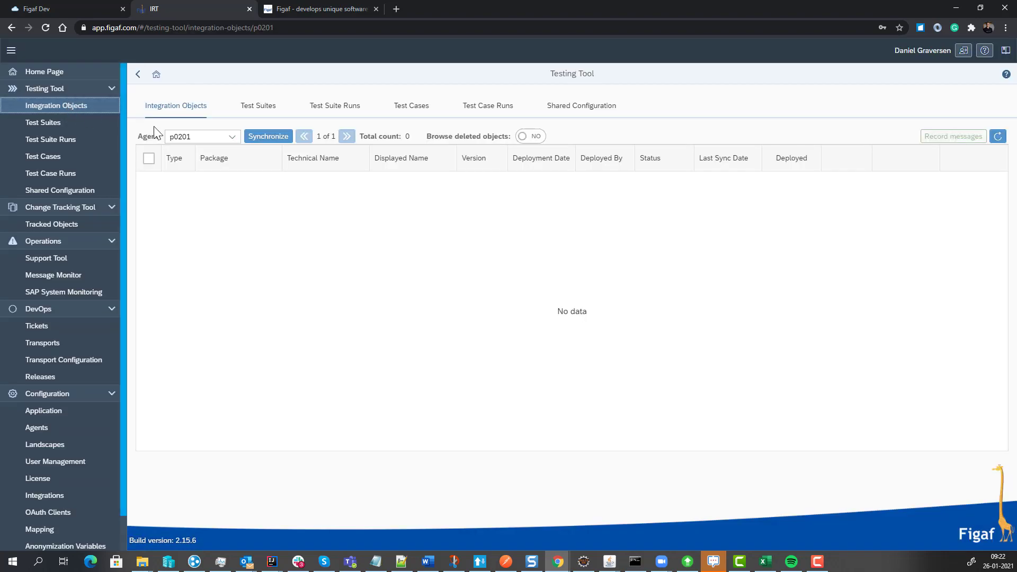
left_click(253, 139)
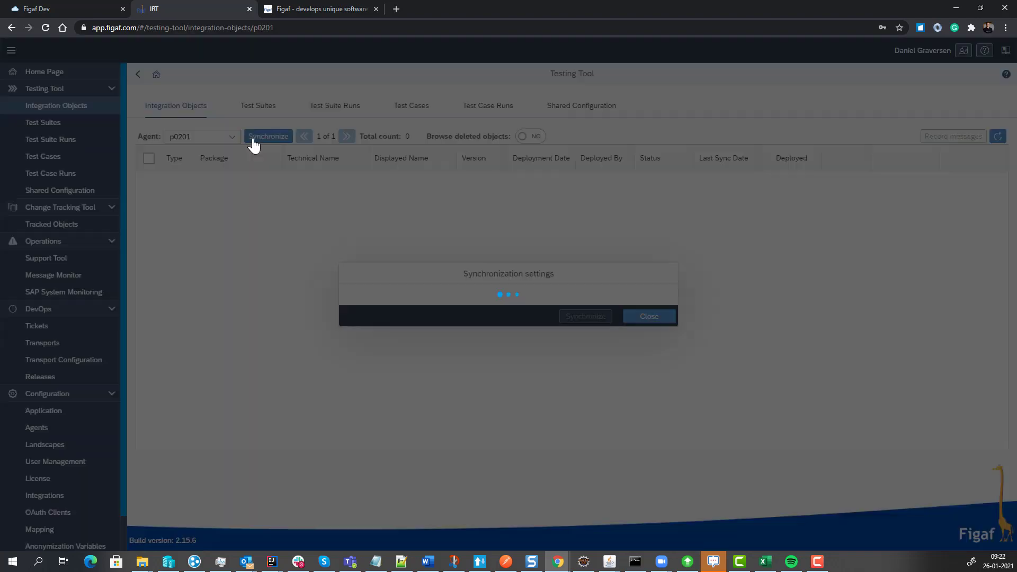
left_click(585, 331)
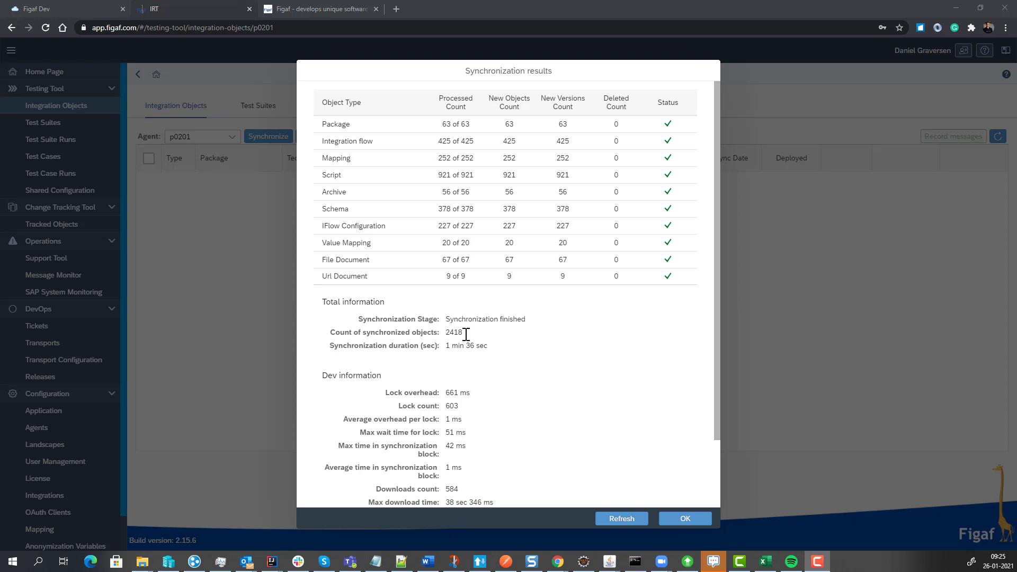
left_click(663, 518)
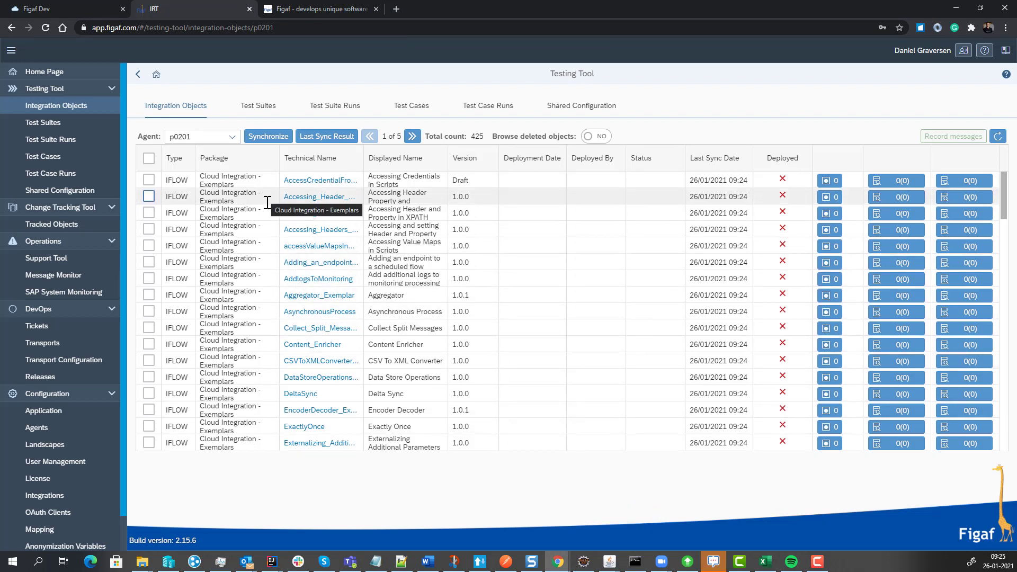
Filter the integration objects by technical name for the GetCustomersOrder flows and select GetCustomersOrder3 in the FasterSAPCPI package.
left_click(330, 156)
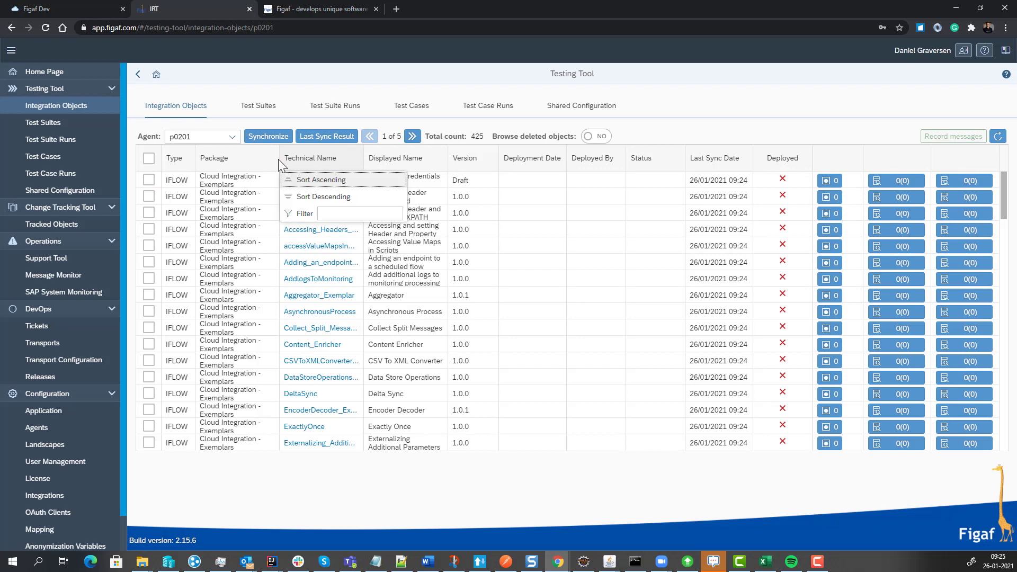
type("cust")
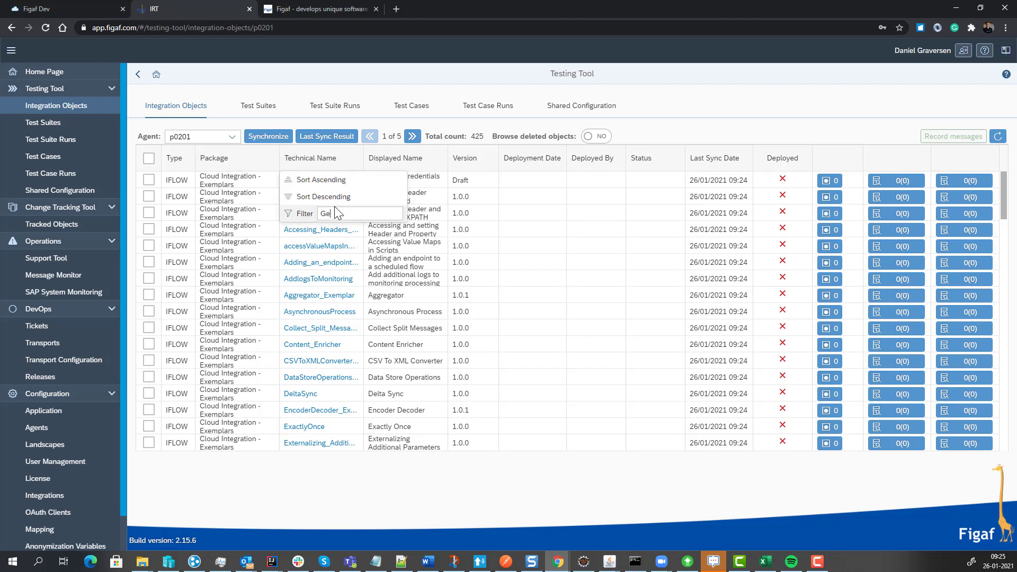
key("Return")
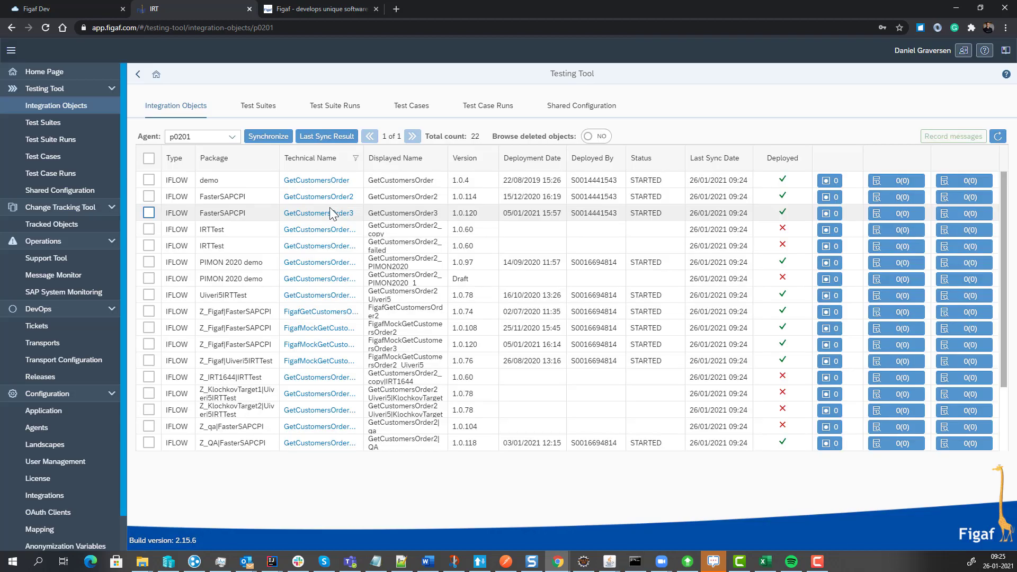
left_click(149, 213)
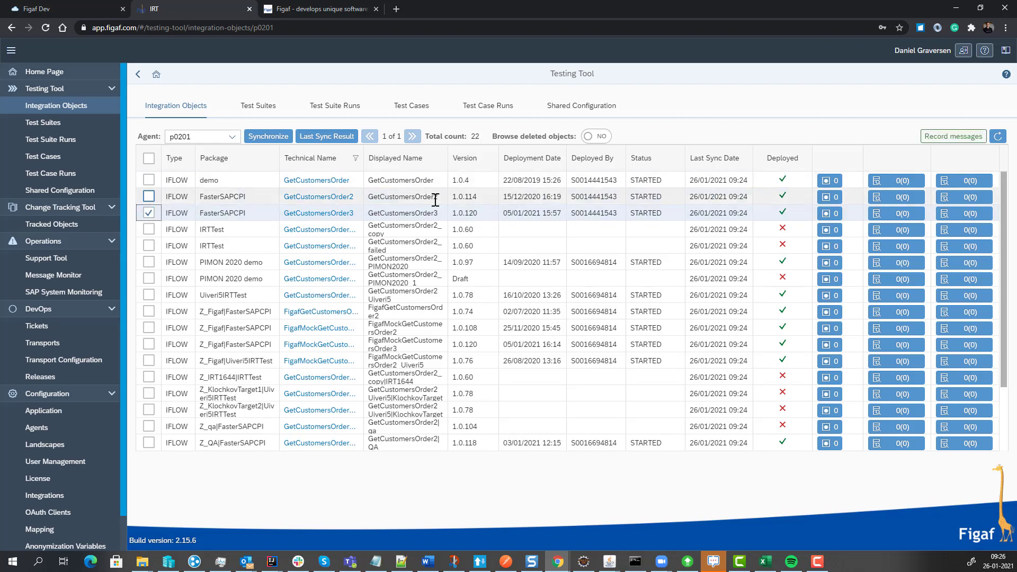
Start a message recording request for the selected flow in a new test suite titled DemoRecording.
left_click(941, 138)
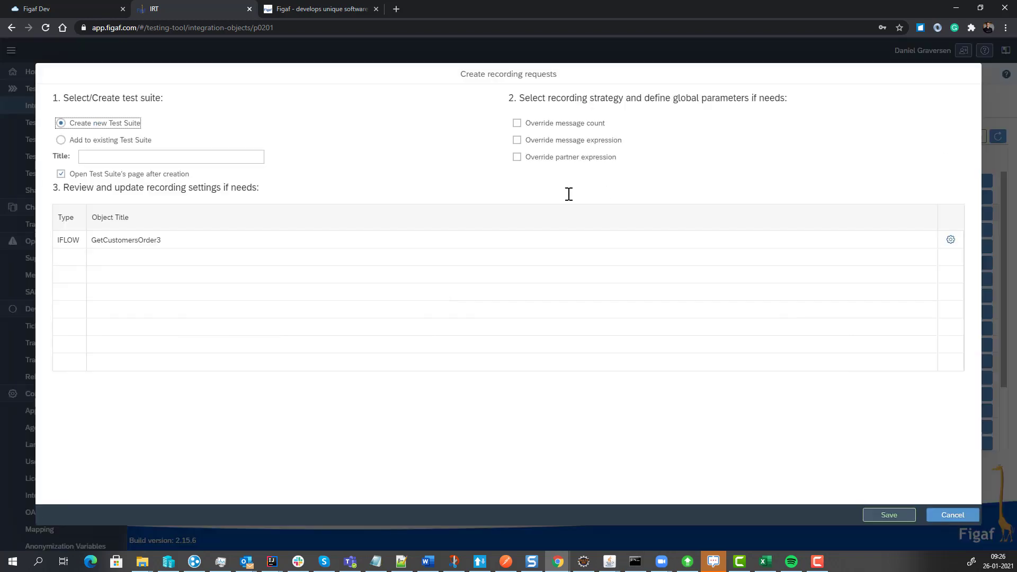
left_click(98, 157)
type("Dmeo")
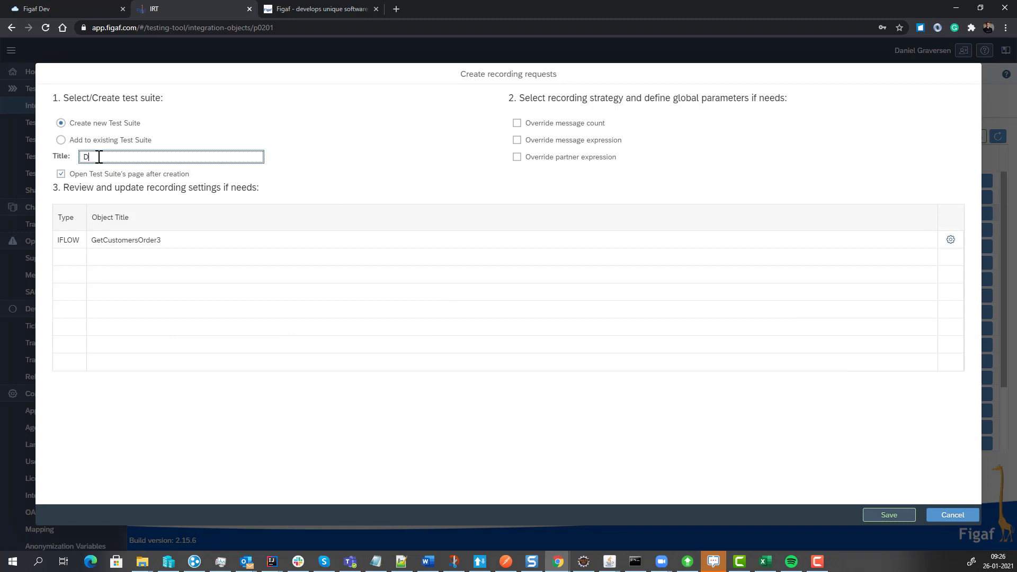
key("BackSpace")
key("BackSpace")
key("BackSpace")
type("emoRecor")
type("dign")
key("BackSpace")
key("BackSpace")
key("BackSpace")
type("ing")
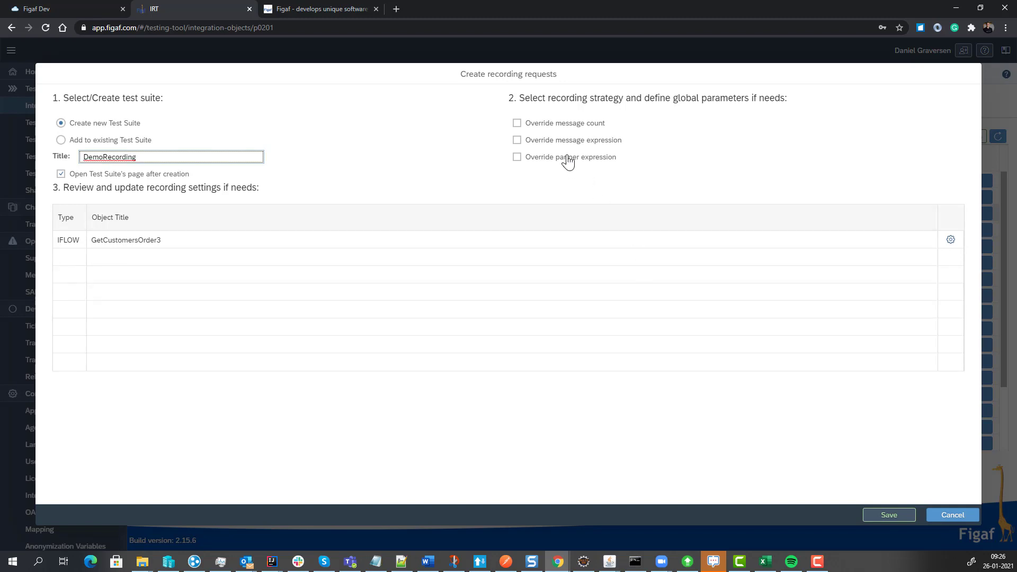
Override the recording's message count with 3 and leave the message expression without an override.
left_click(551, 127)
left_click(641, 139)
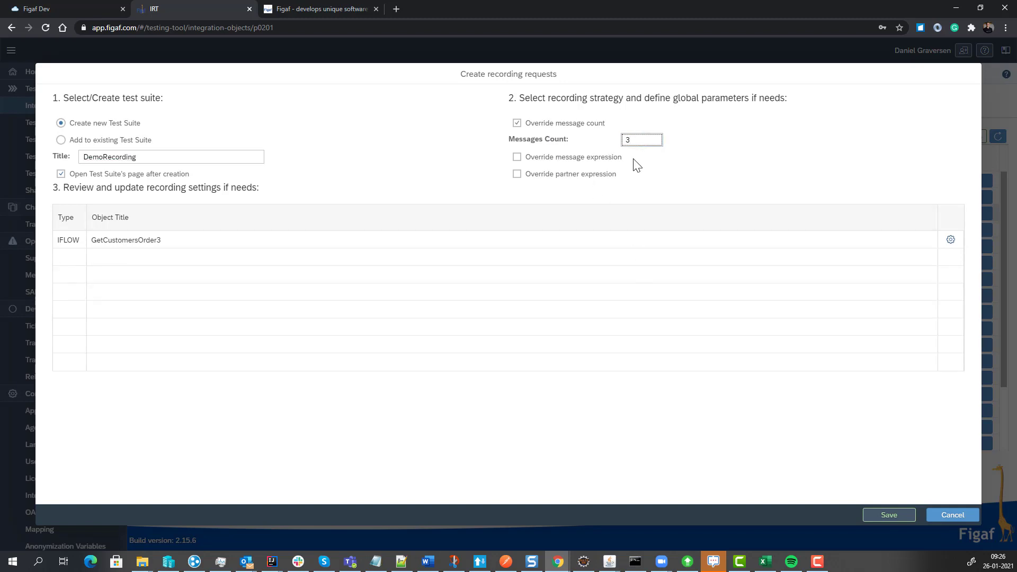
left_click(517, 159)
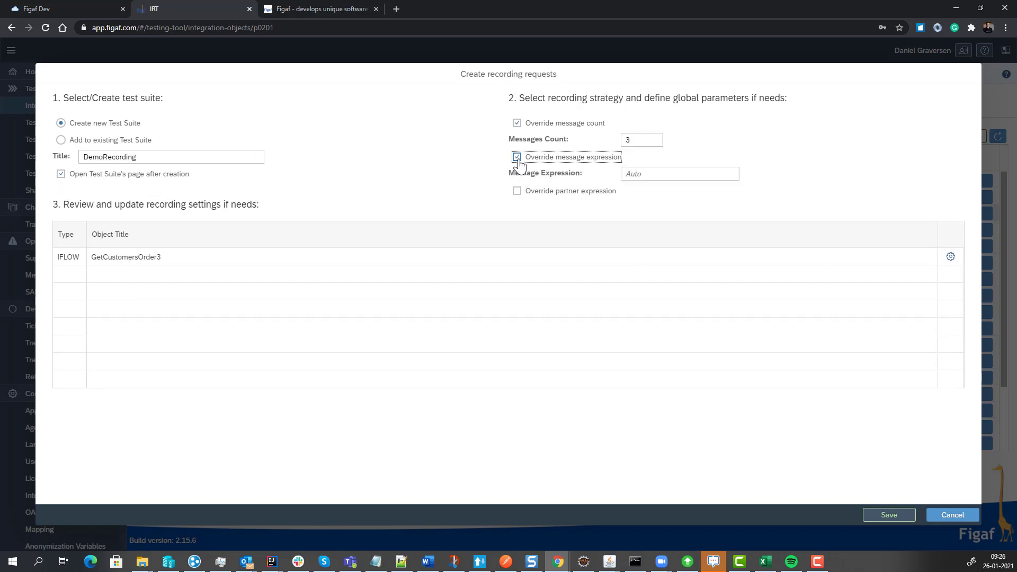
left_click(517, 157)
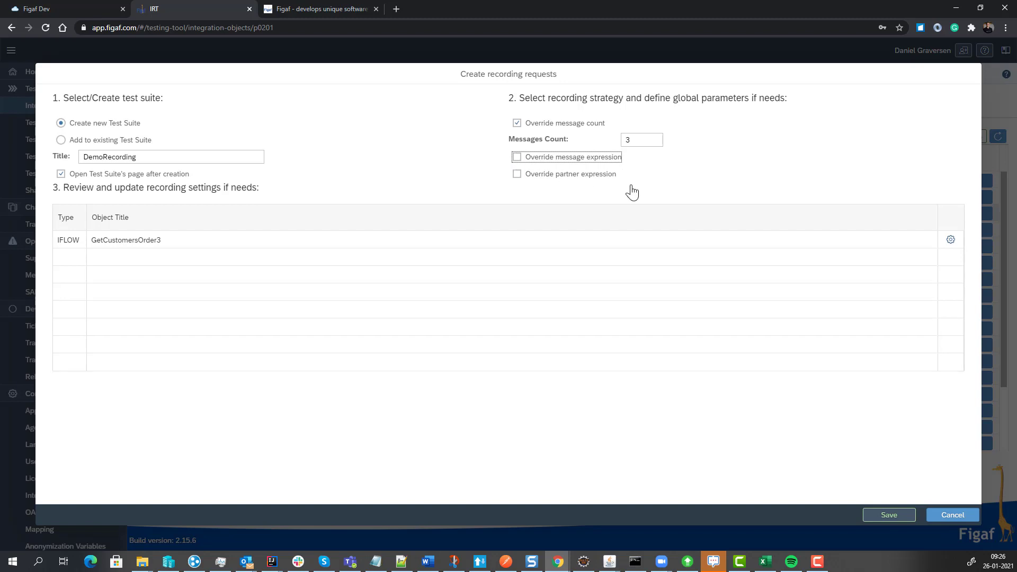
Enable downloading MPL attachments in the overridden recording configuration of GetCustomersOrder3.
left_click(950, 241)
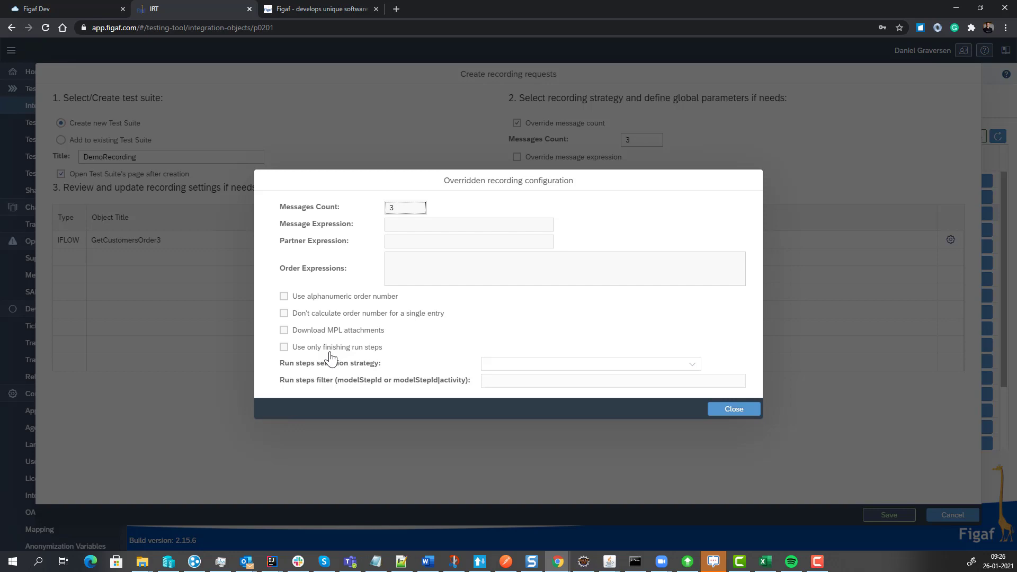
left_click(321, 332)
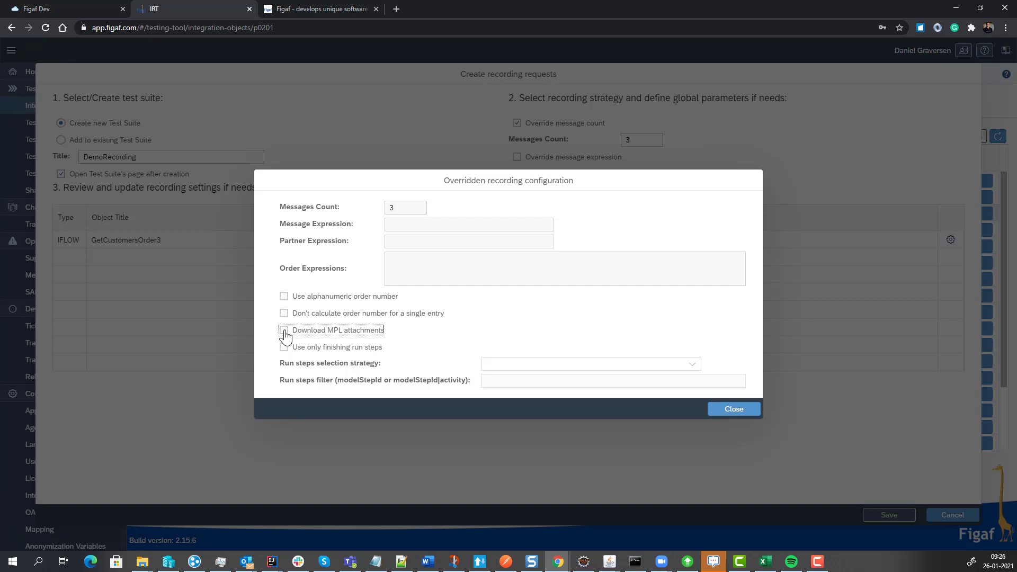
left_click(733, 409)
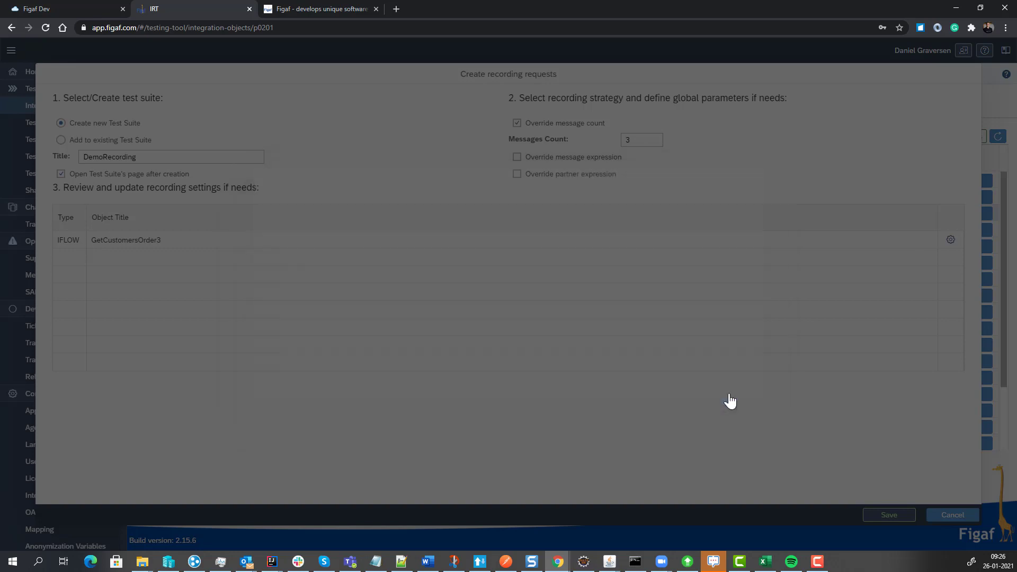
left_click(951, 241)
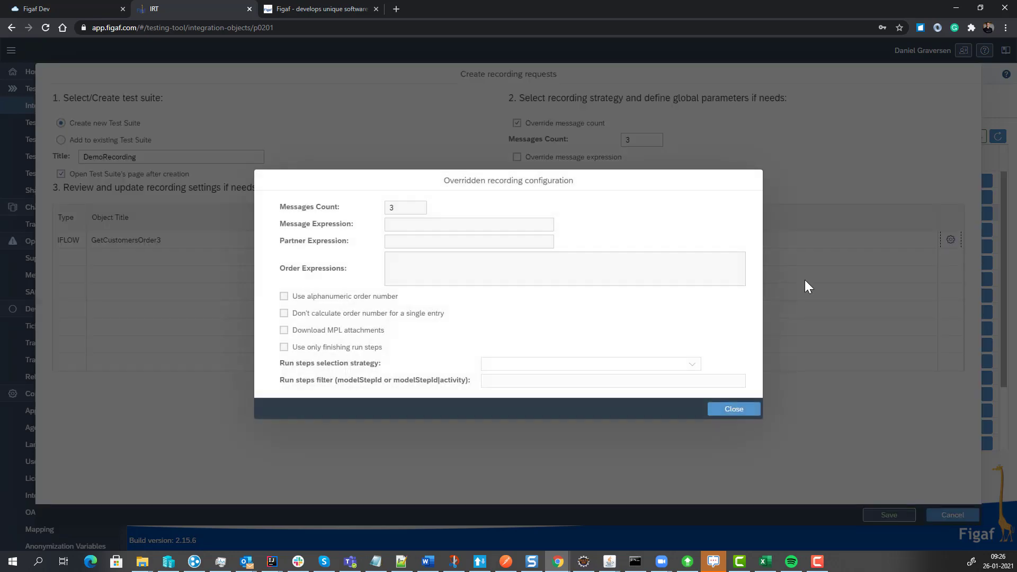
left_click(283, 331)
left_click(736, 409)
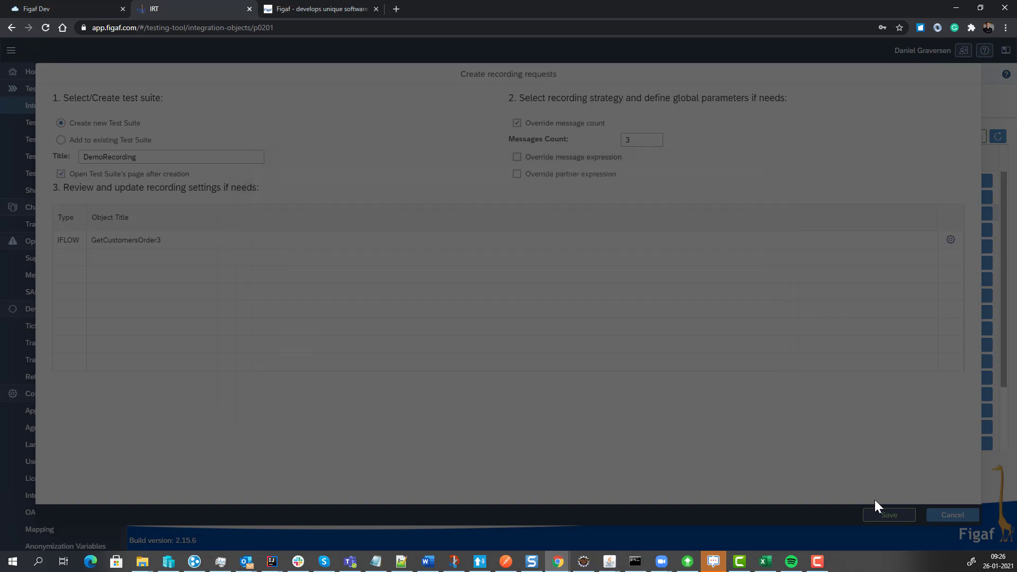
Save the recording request and add the missing Testing and DevOps object licenses for GetCustomersOrder3.
left_click(883, 518)
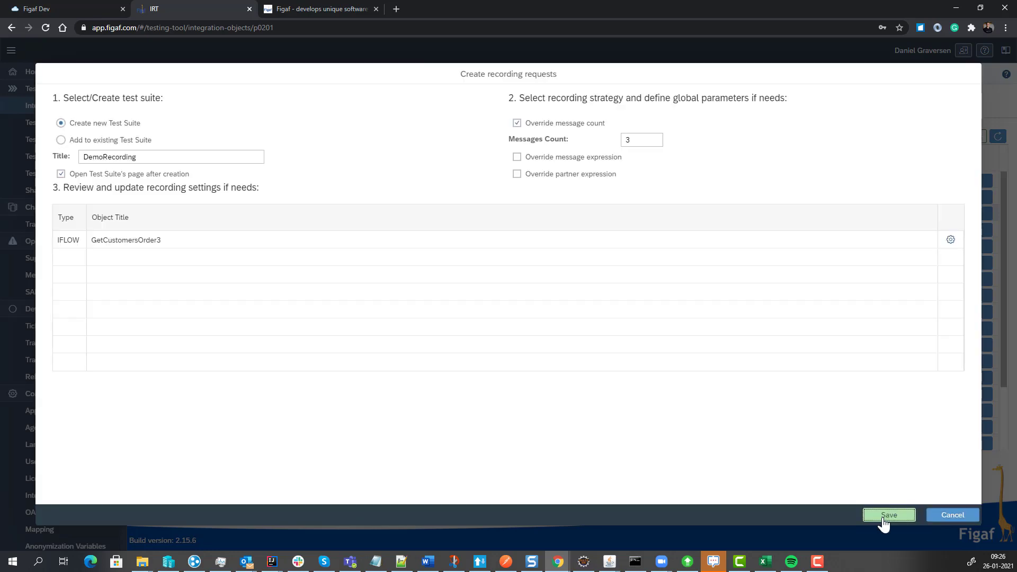
left_click(520, 329)
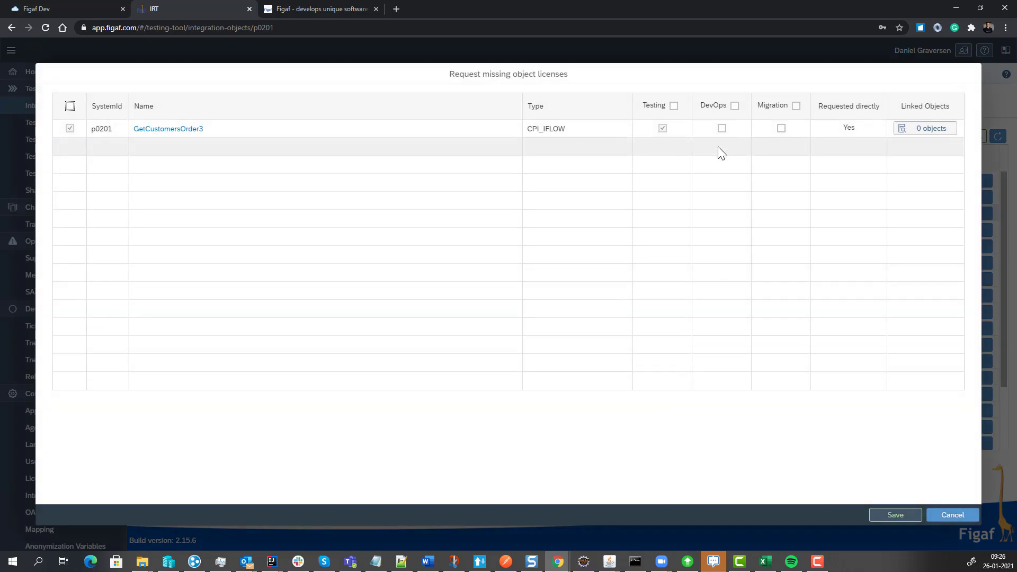
left_click(721, 128)
left_click(897, 521)
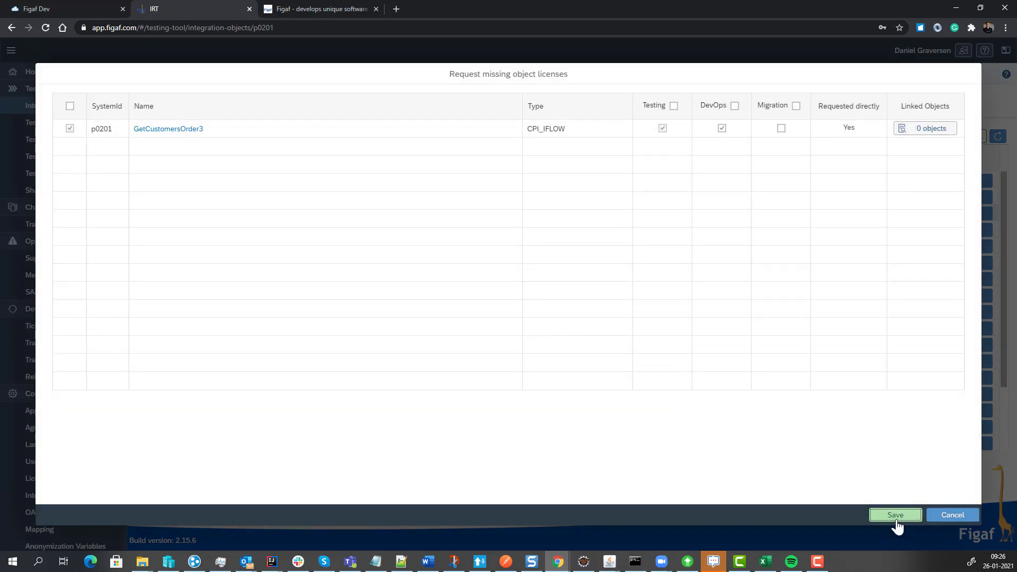
left_click(543, 334)
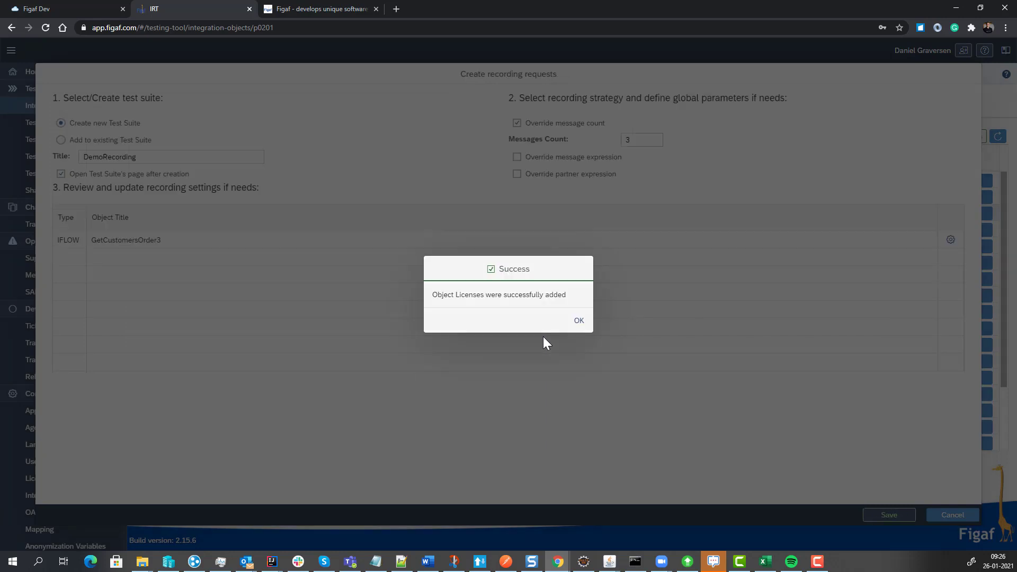
left_click(581, 321)
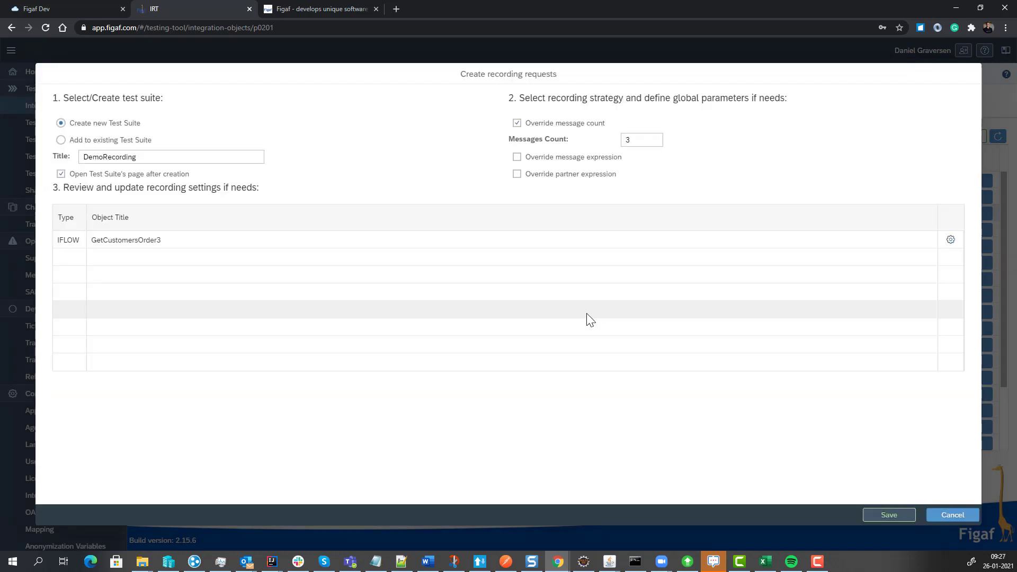
Create the recording request in the new DemoRecording test suite and start the recording of GetCustomersOrder3.
left_click(869, 516)
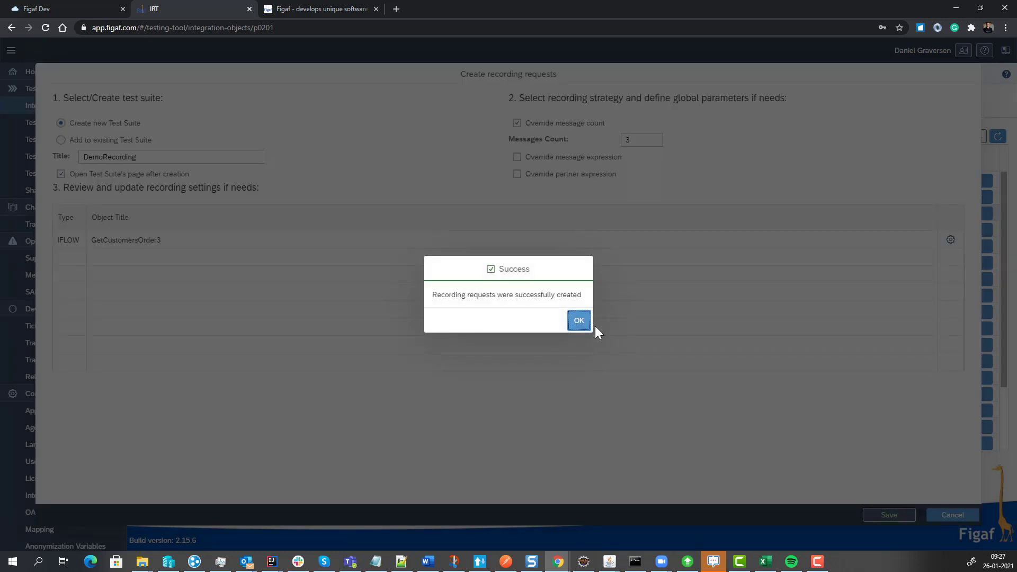
left_click(571, 324)
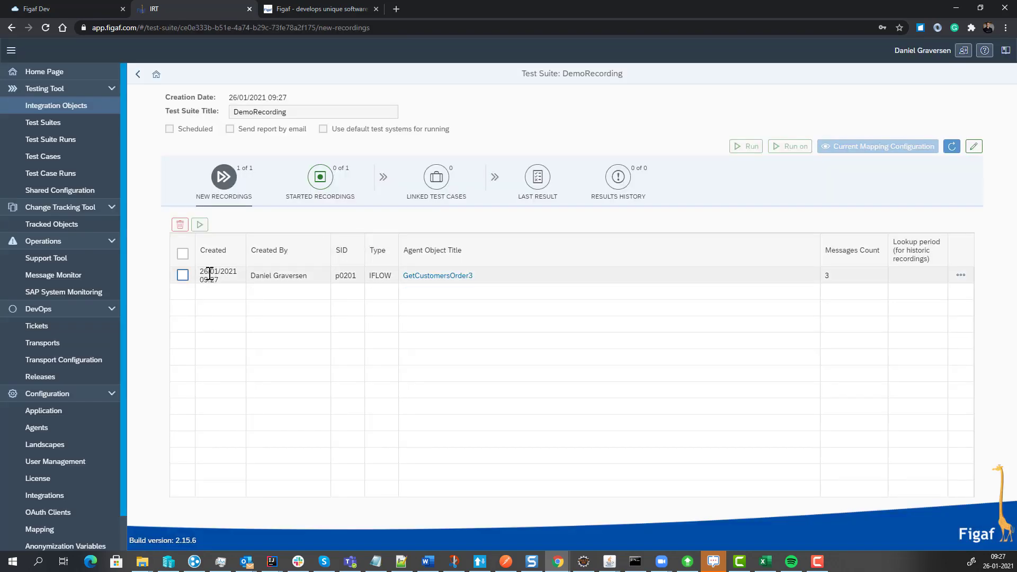
left_click(182, 275)
left_click(199, 225)
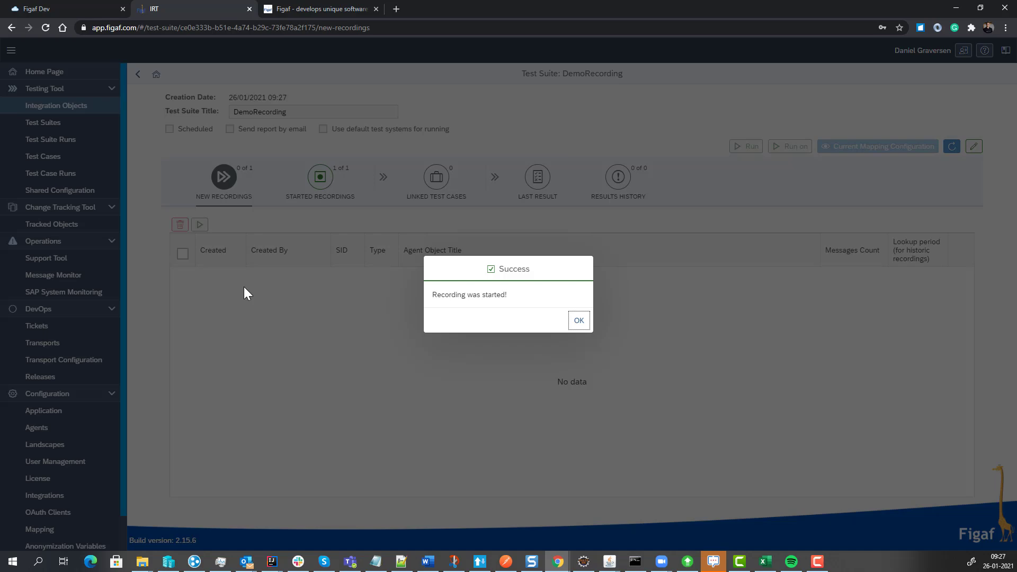
left_click(578, 321)
Poll the remote messages for the started GetCustomersOrder3 recording.
left_click(334, 185)
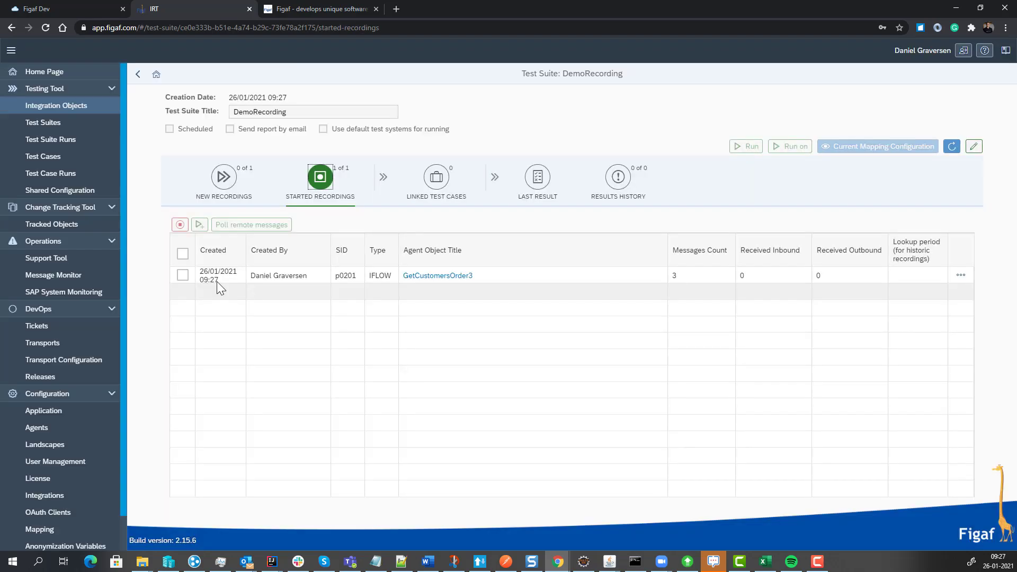
left_click(182, 275)
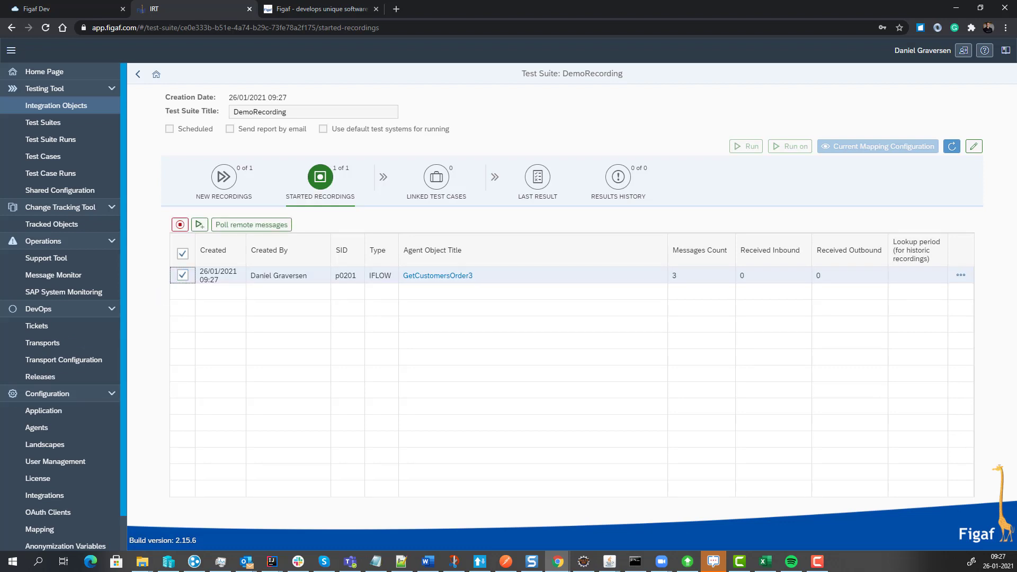
key("alt+Tab")
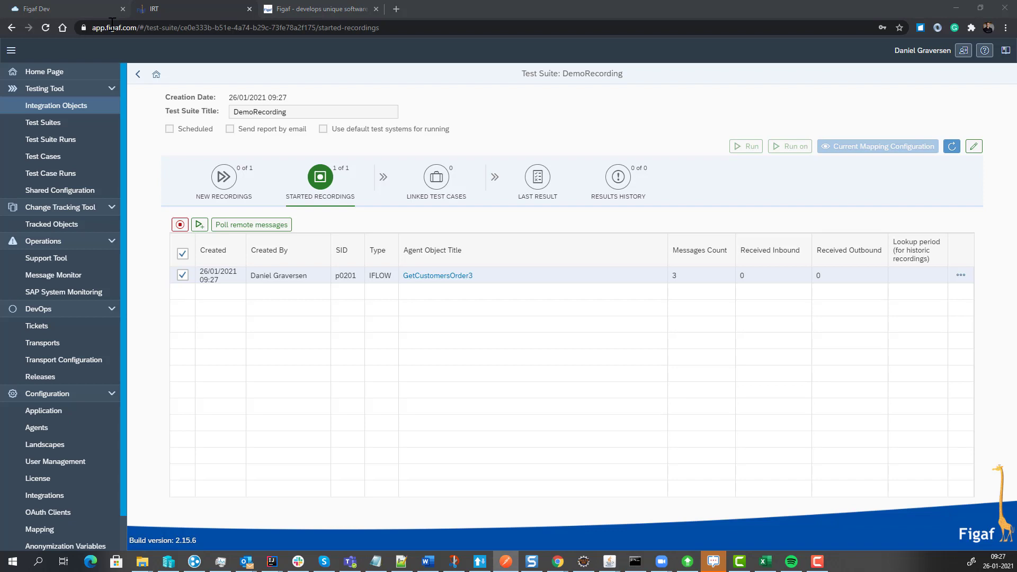
left_click(224, 227)
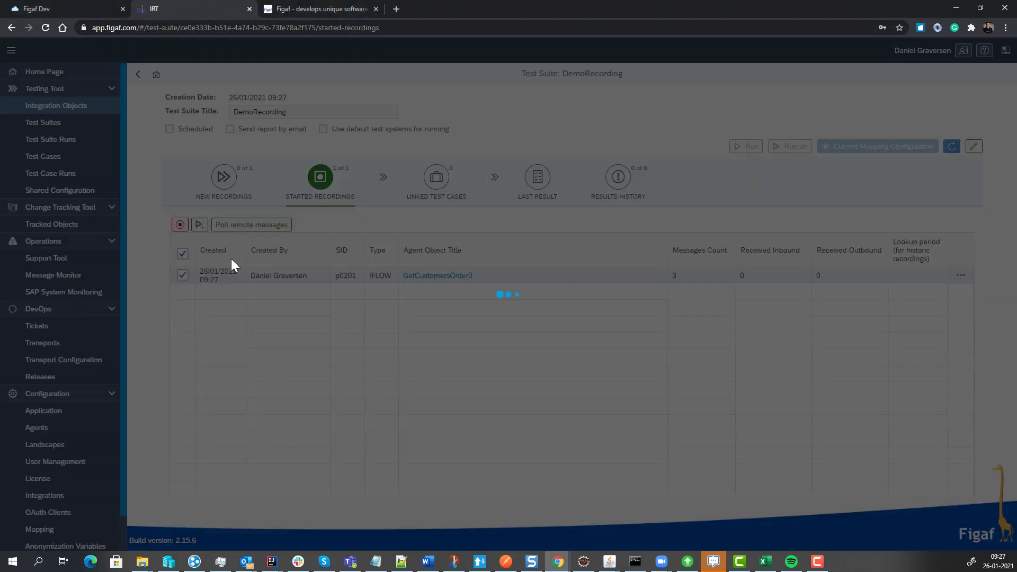
Refresh the polling results of the recording request until polling ends, and close them.
left_click(893, 521)
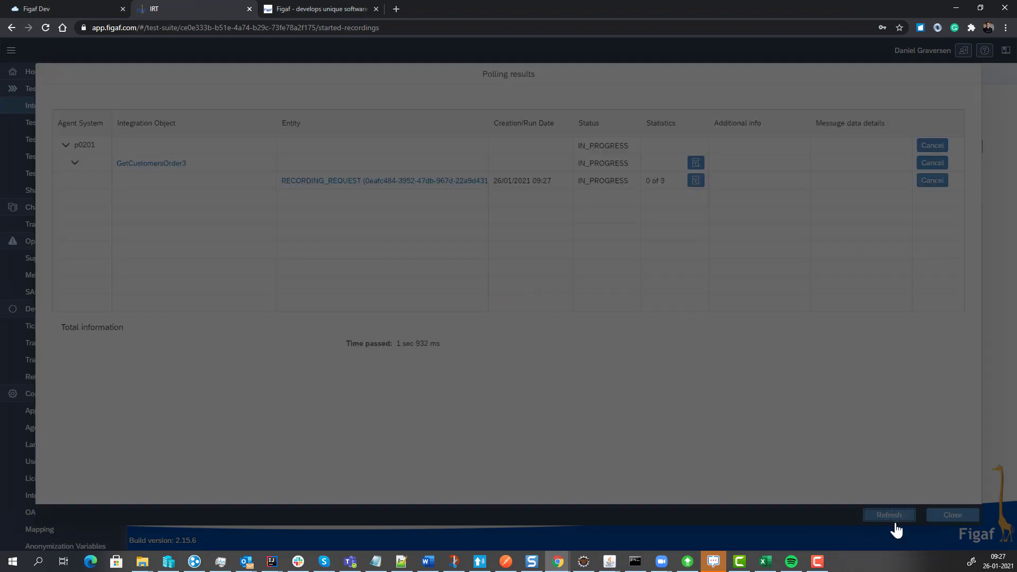
left_click(892, 520)
left_click(894, 526)
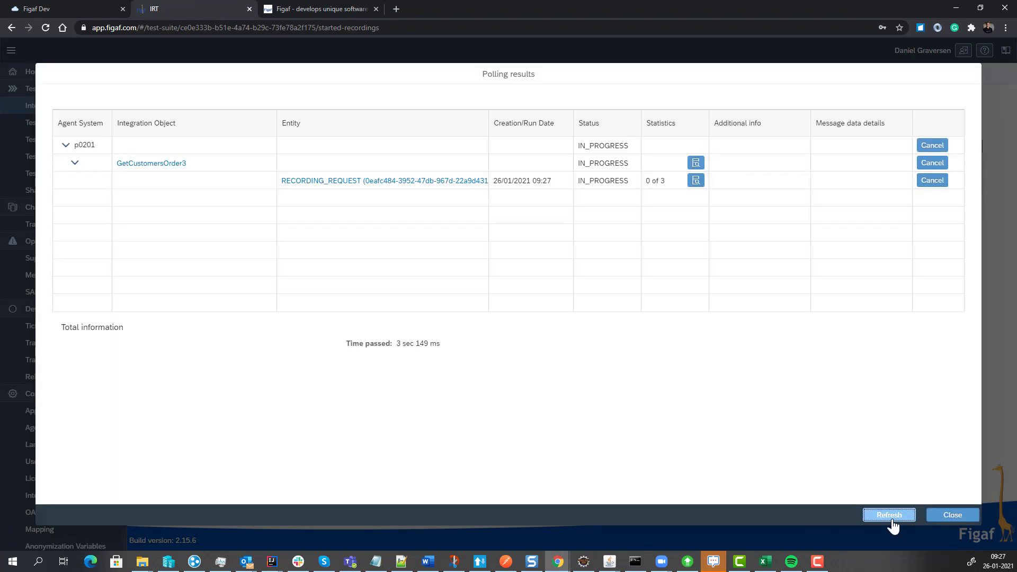
left_click(893, 526)
left_click(892, 521)
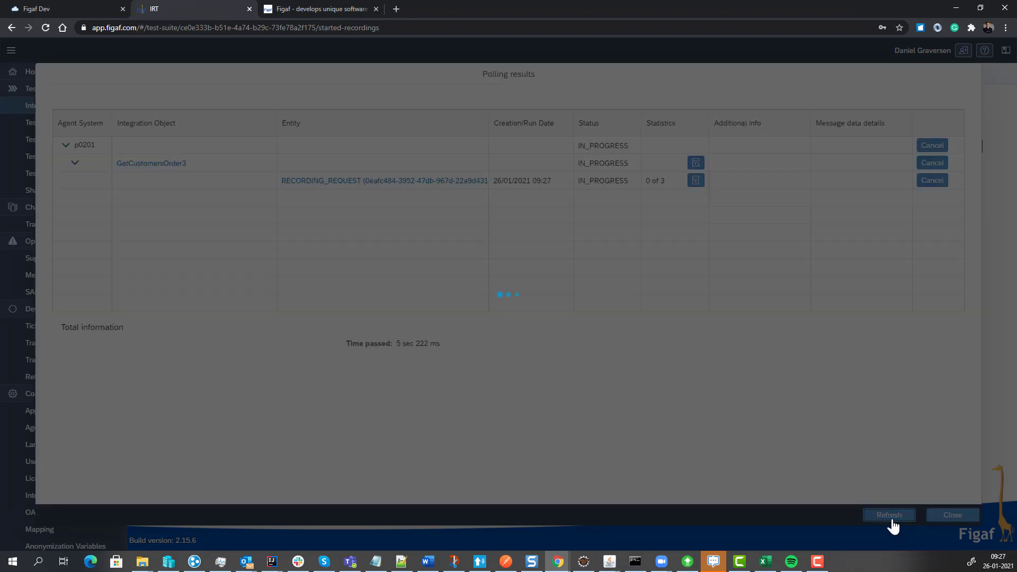
left_click(892, 522)
left_click(892, 522)
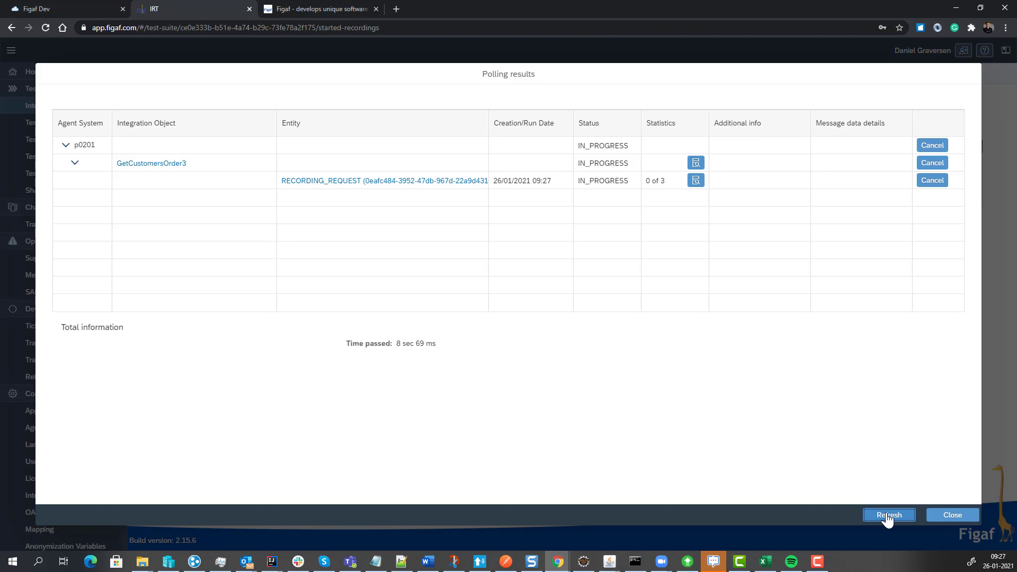
left_click(888, 516)
left_click(933, 514)
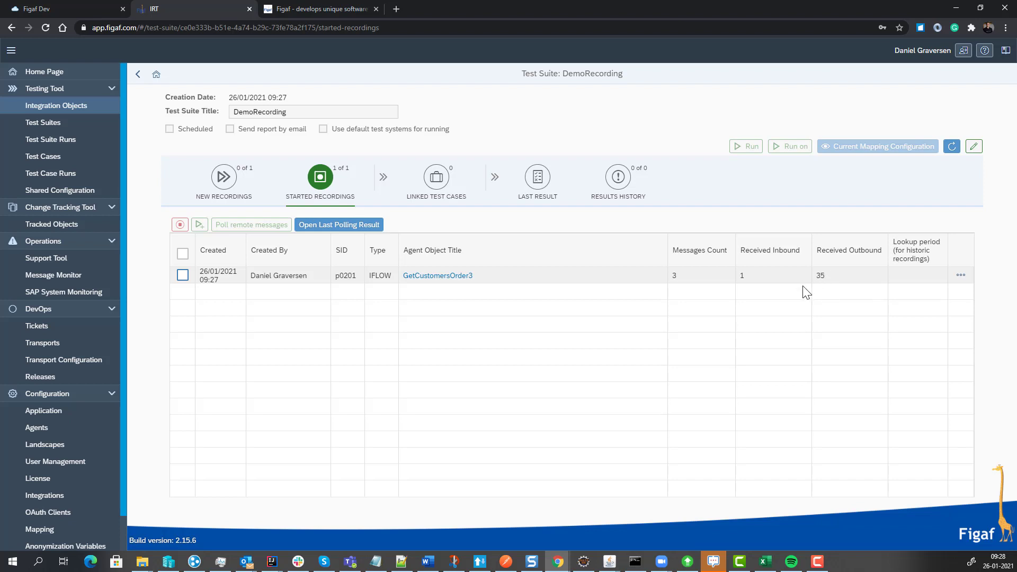
Create a test case from the messages received by the GetCustomersOrder3 recording and view the suite's linked test cases.
left_click(182, 275)
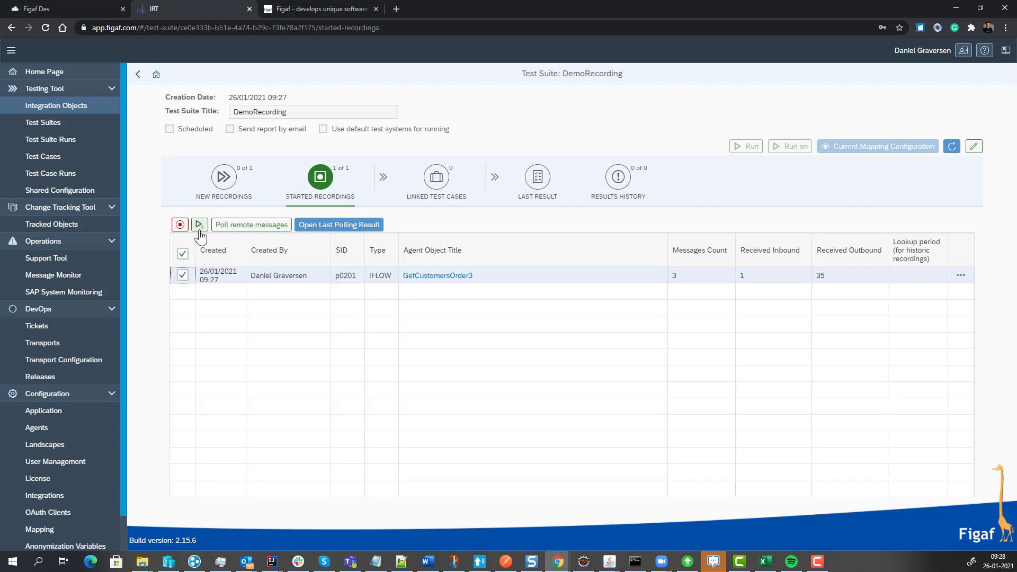
left_click(200, 233)
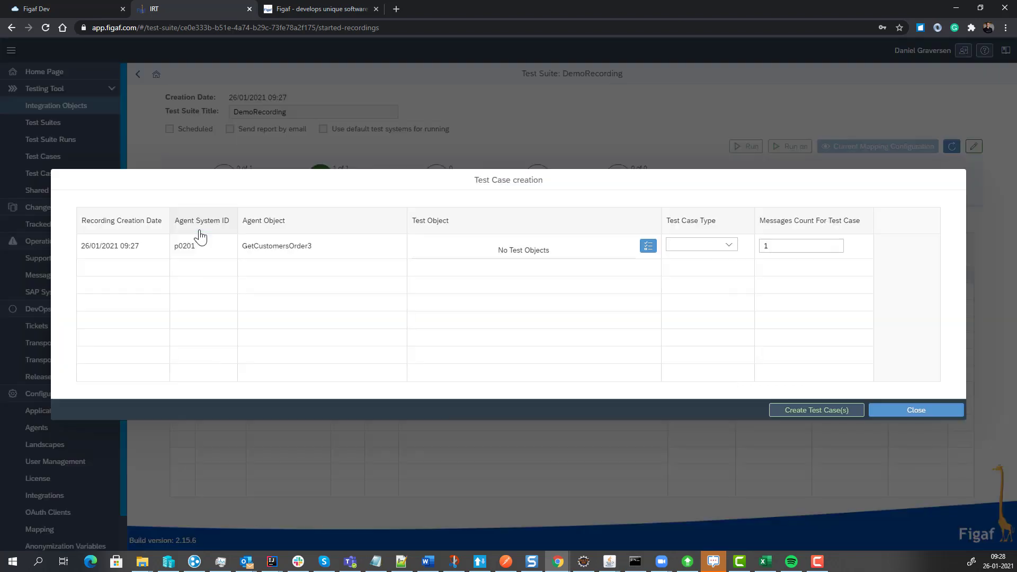
left_click(782, 411)
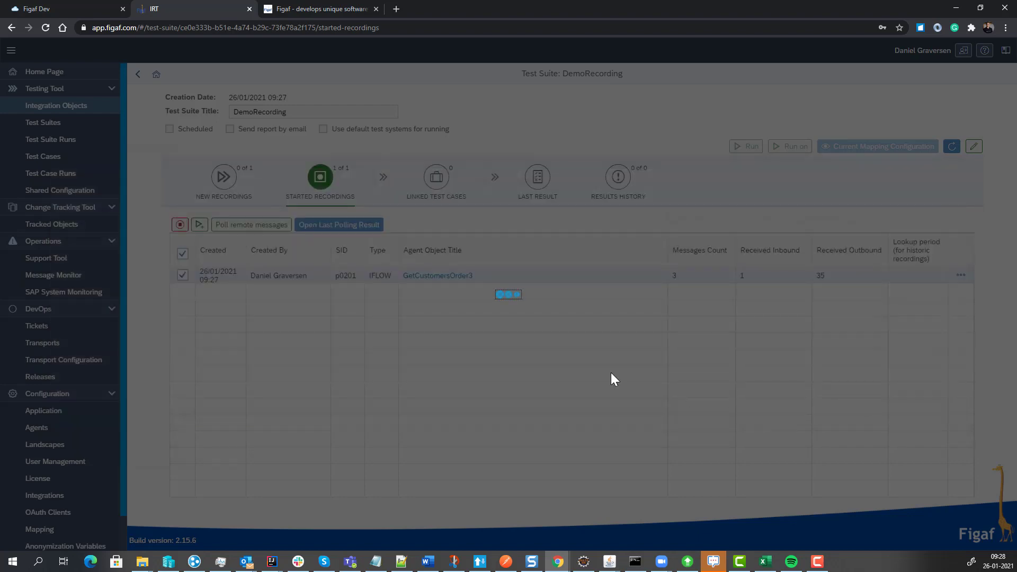
left_click(575, 319)
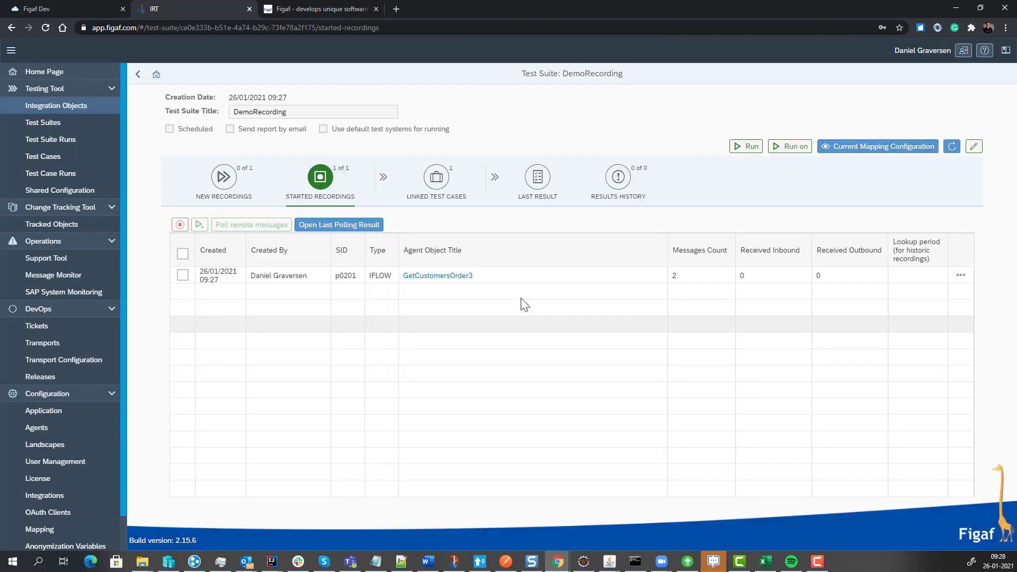
left_click(433, 186)
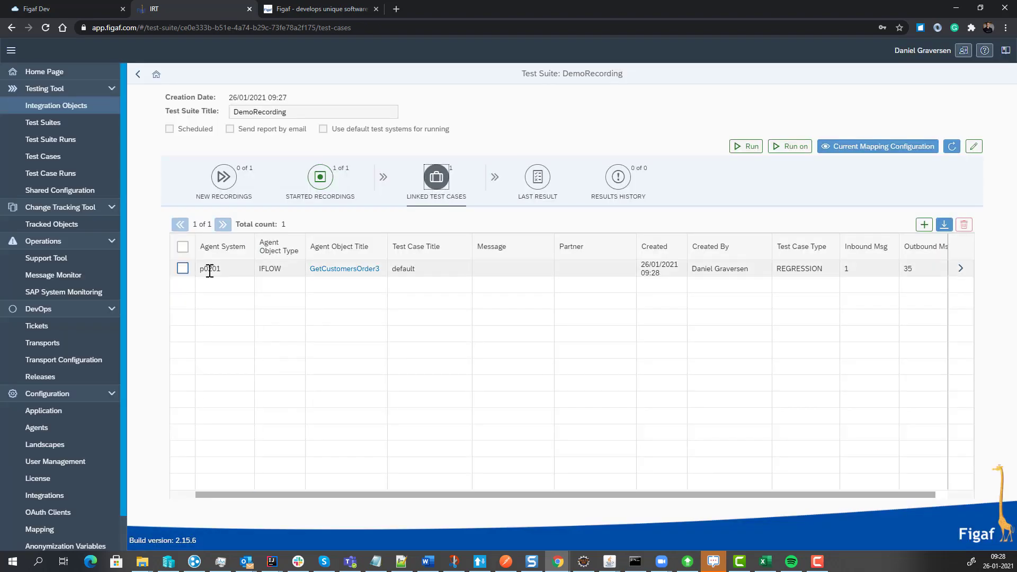
Stop the remaining started recording of GetCustomersOrder3.
left_click(313, 182)
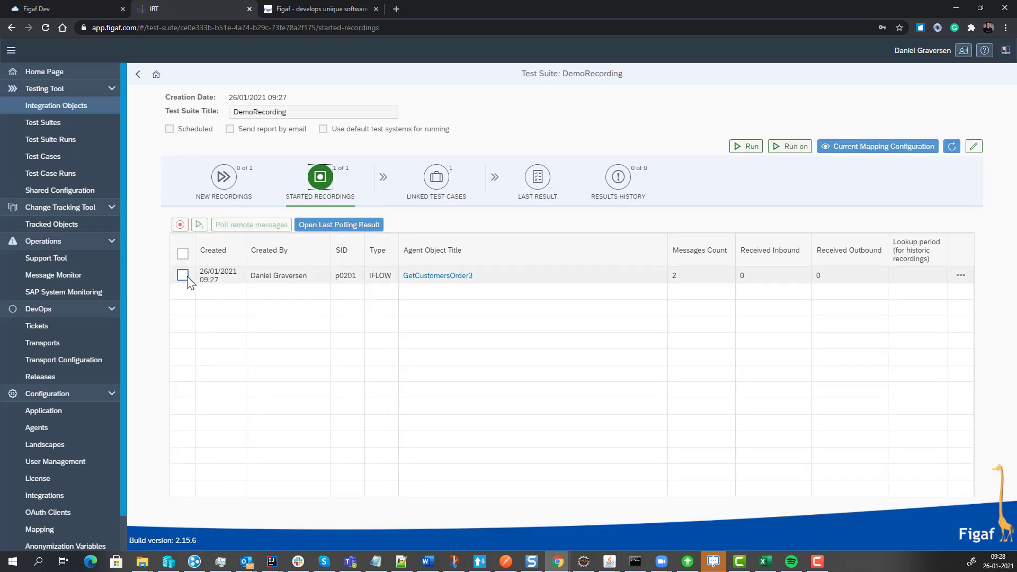
left_click(182, 275)
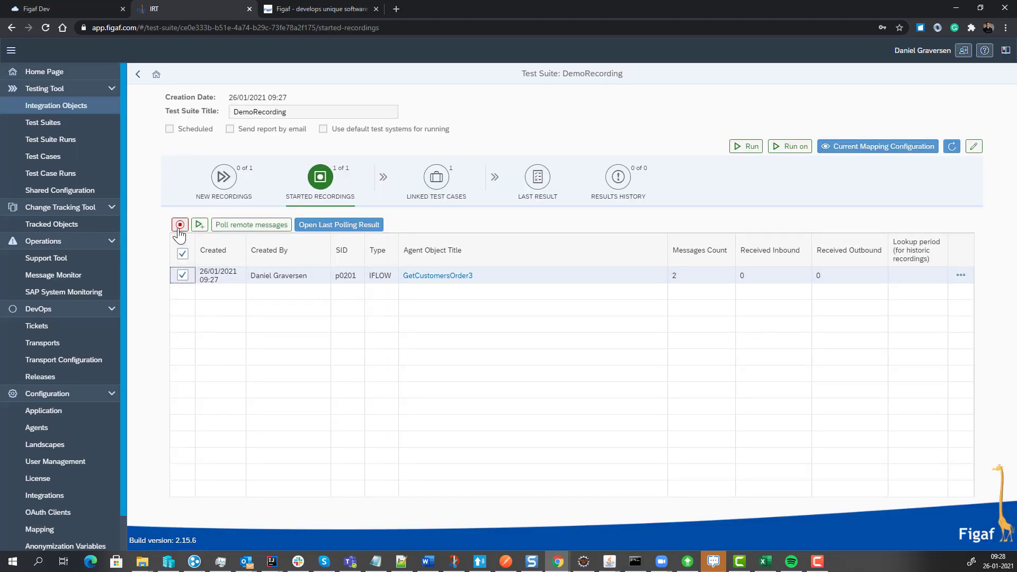
left_click(180, 226)
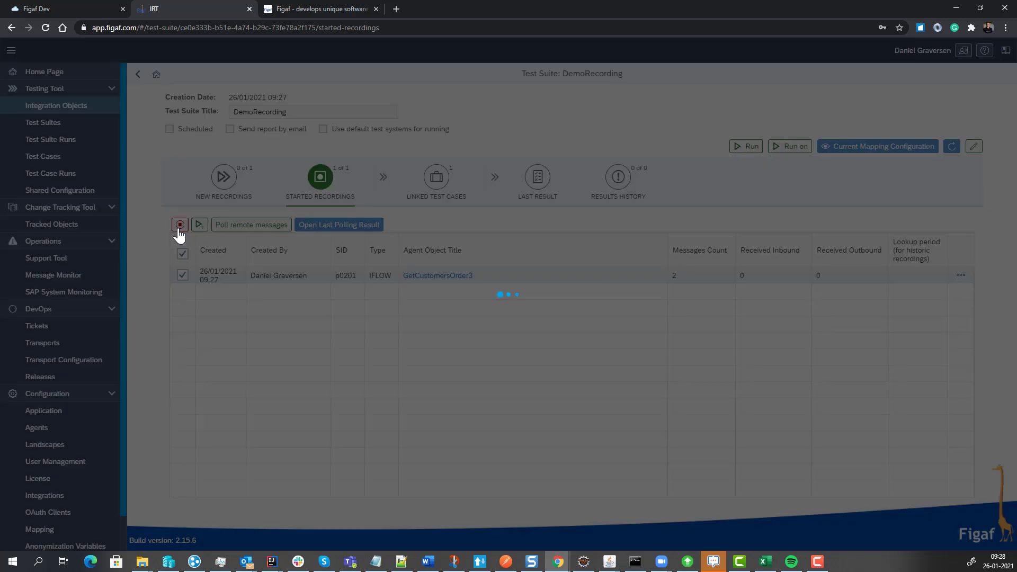
left_click(573, 321)
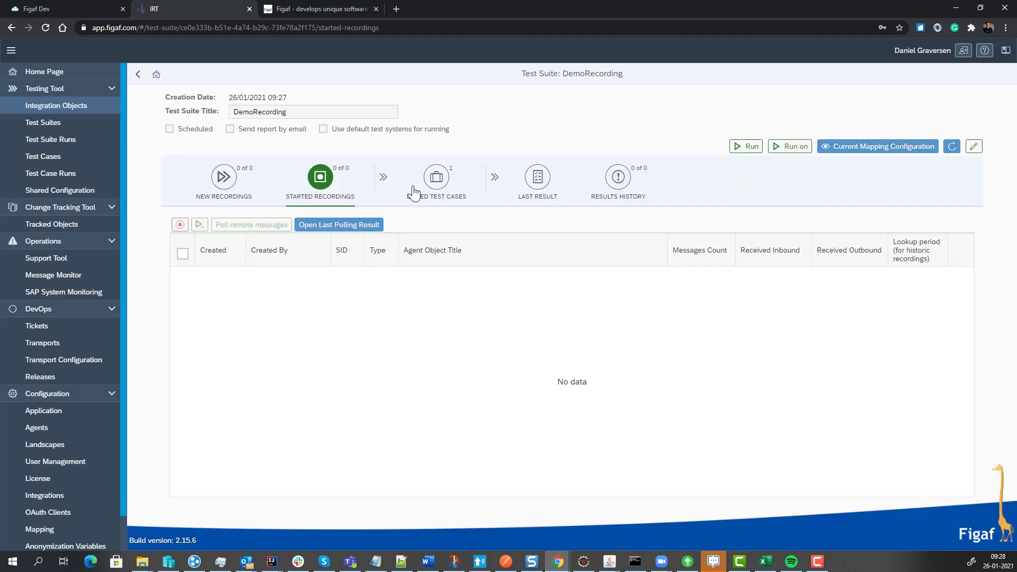
Examine the recorded messages of the linked default test case and the options for generating Groovy scripts test data, without generating any.
left_click(413, 199)
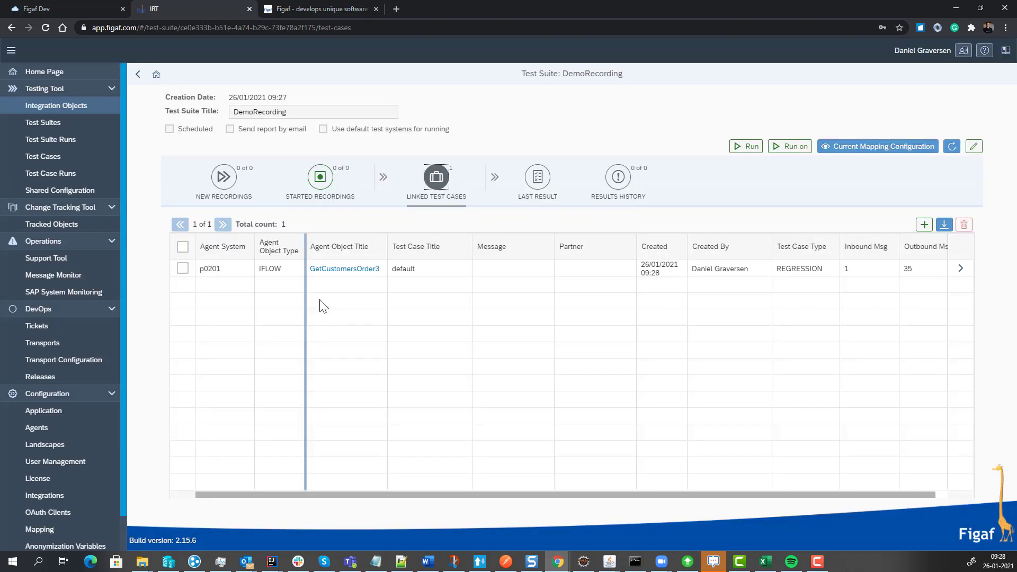
left_click(967, 271)
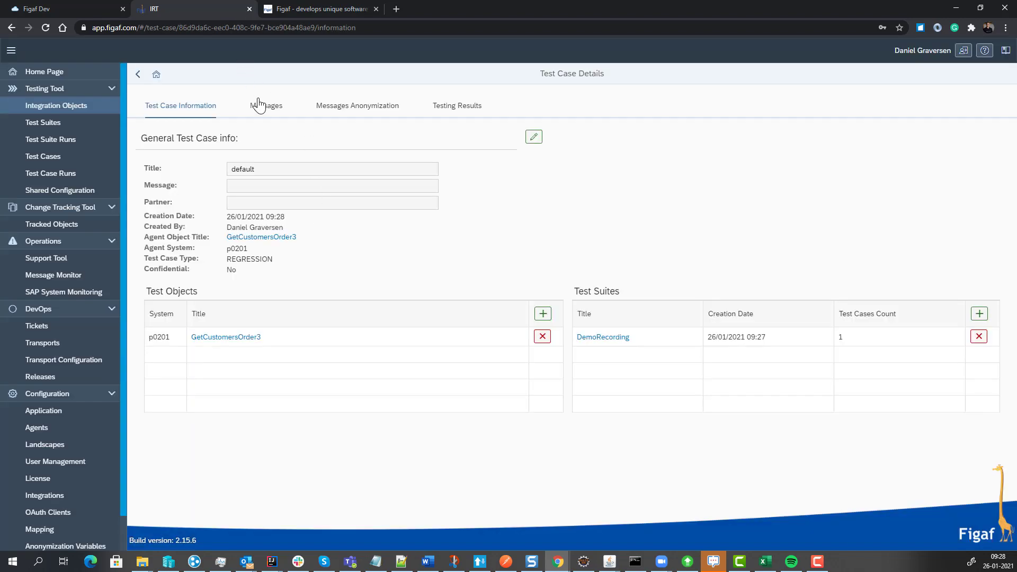
left_click(258, 104)
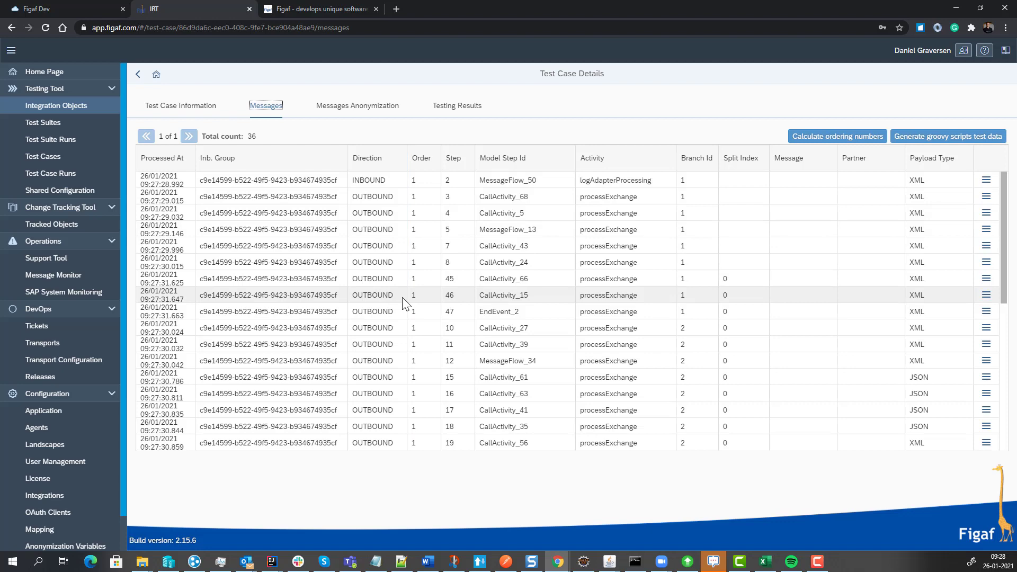
left_click(918, 139)
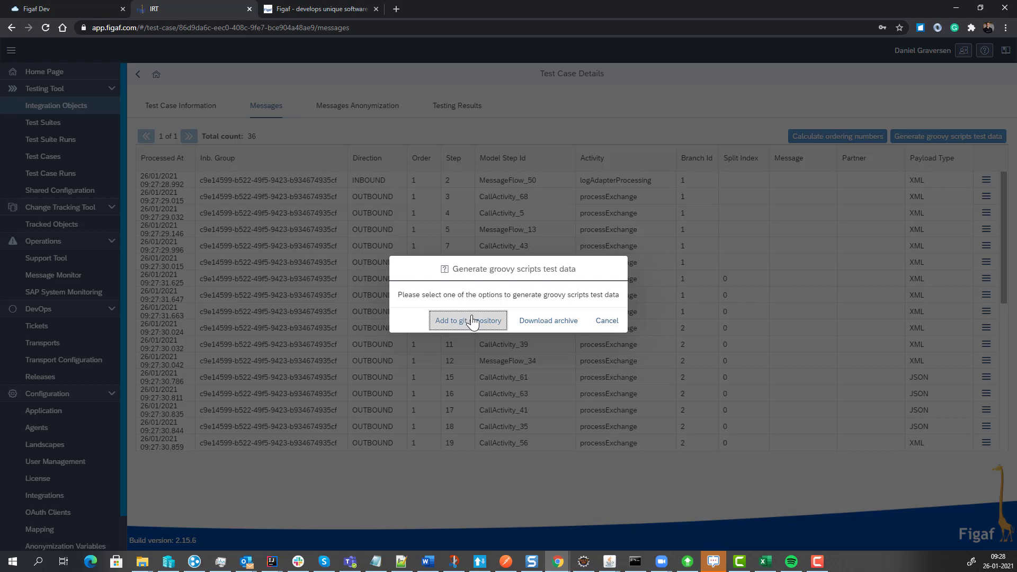
left_click(607, 320)
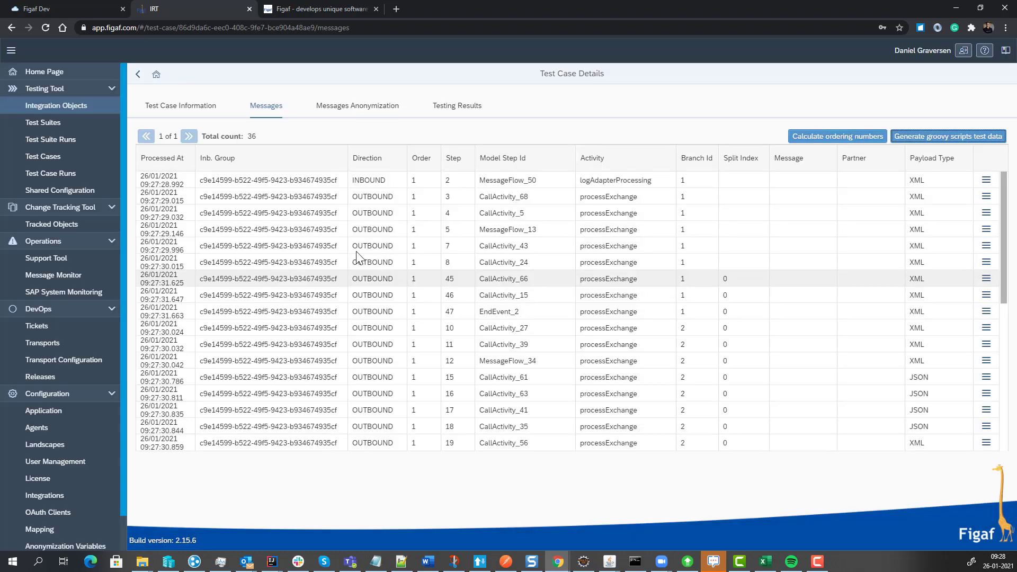
In the payload of the CallActivity_15 message at step 46, set the last customer's CustomerID to ONLINETEST.
left_click(986, 295)
left_click(873, 245)
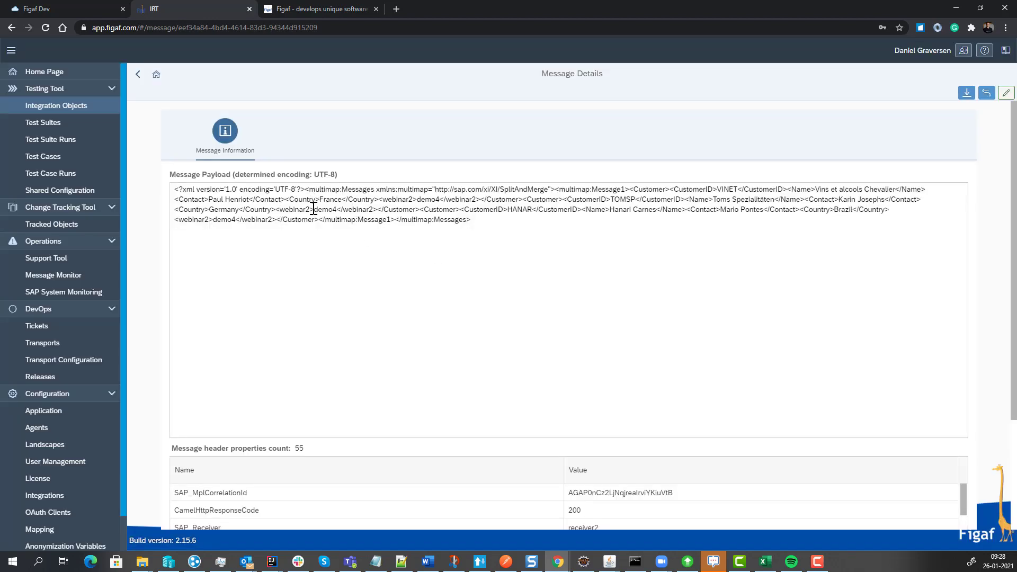
left_click(314, 209)
double_click(515, 210)
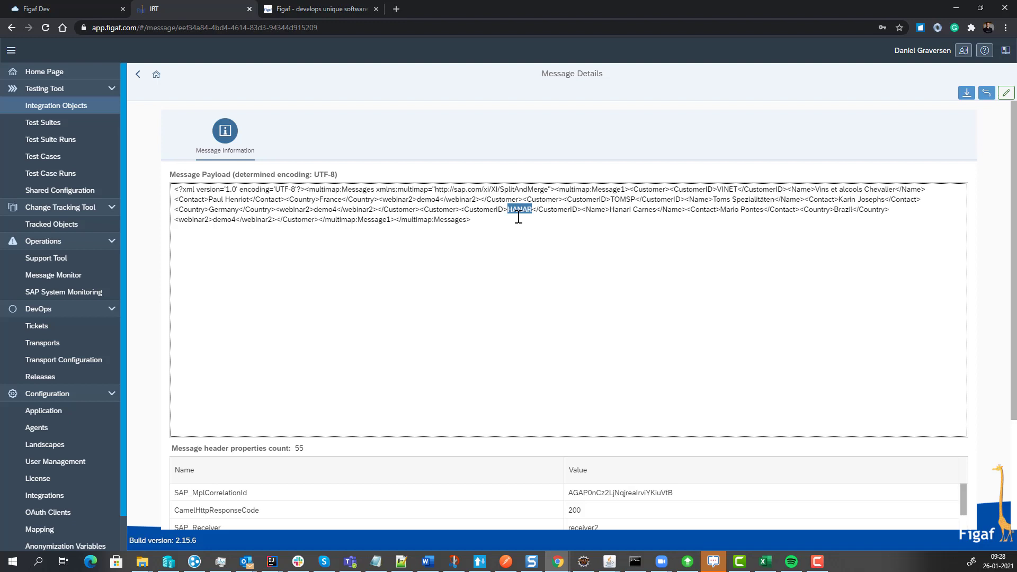
left_click(1006, 93)
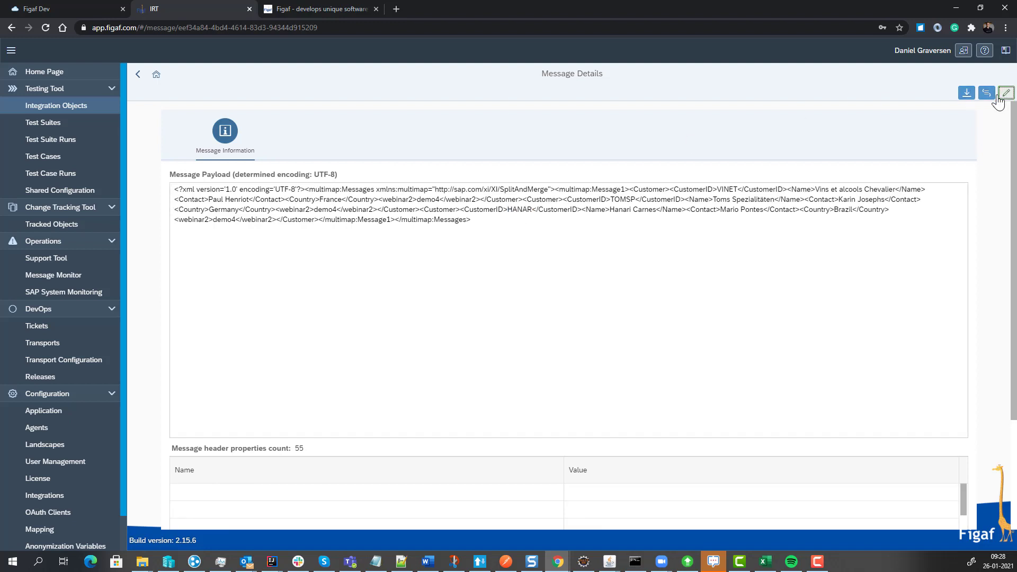
double_click(516, 209)
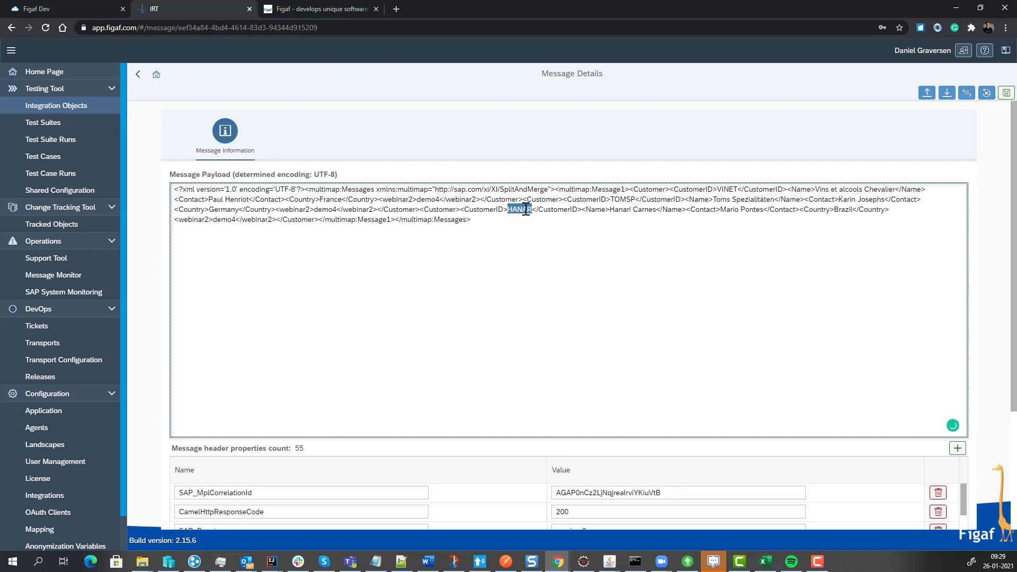
type("ONLINETEST")
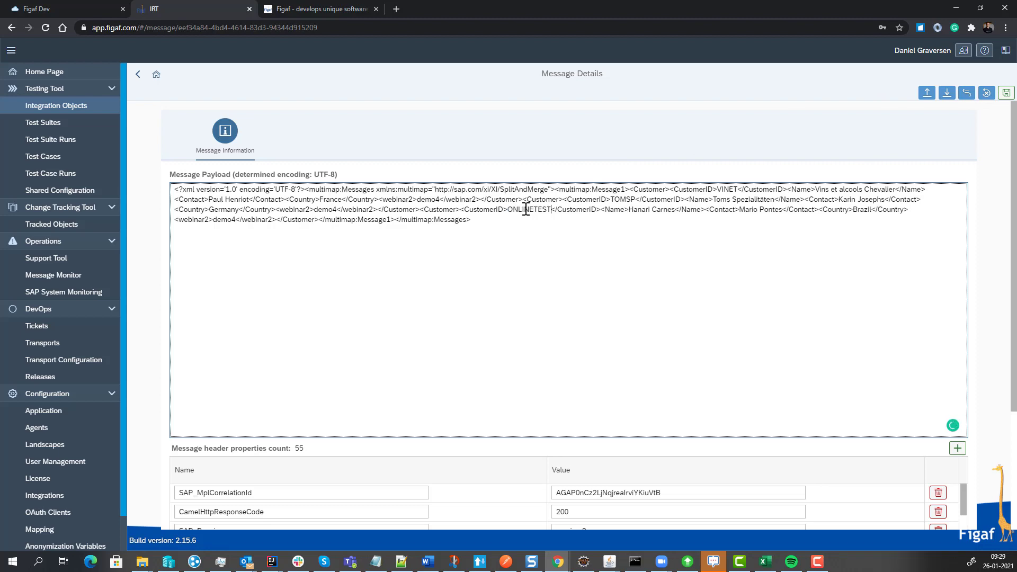
Save the edited message and return to the test case's message list.
scroll(847, 212, "down", 1)
left_click(1005, 93)
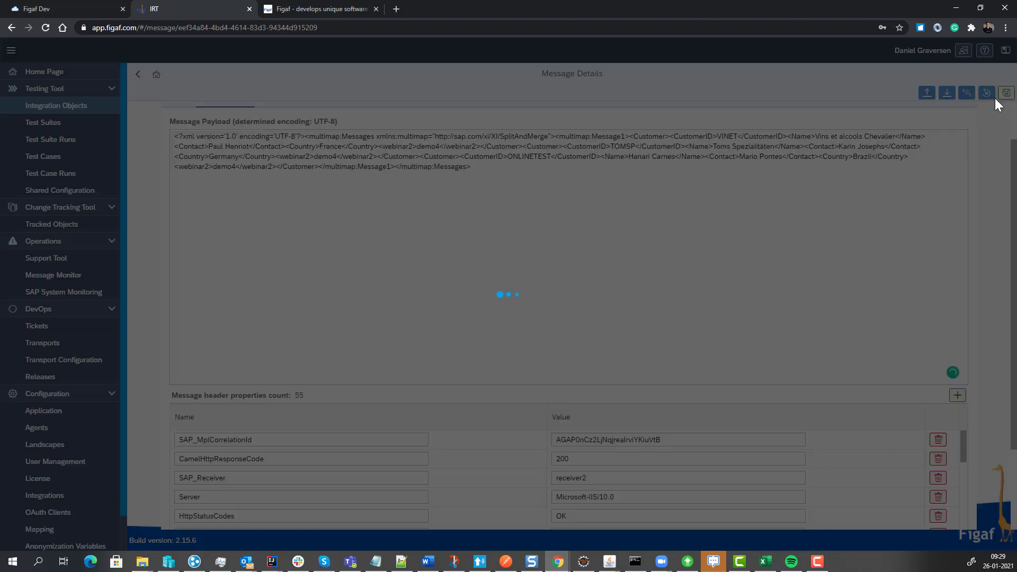
left_click(578, 321)
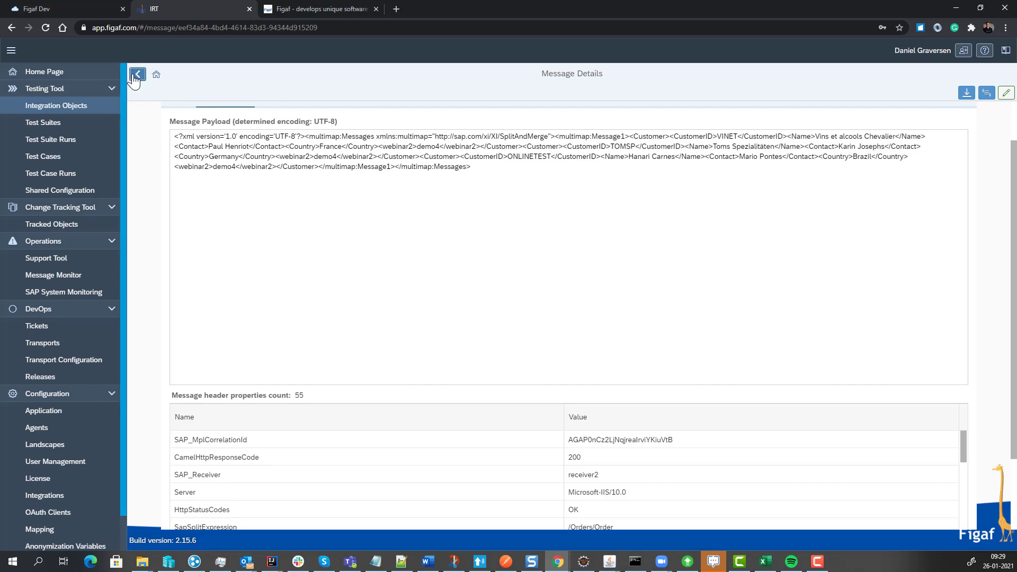
left_click(138, 75)
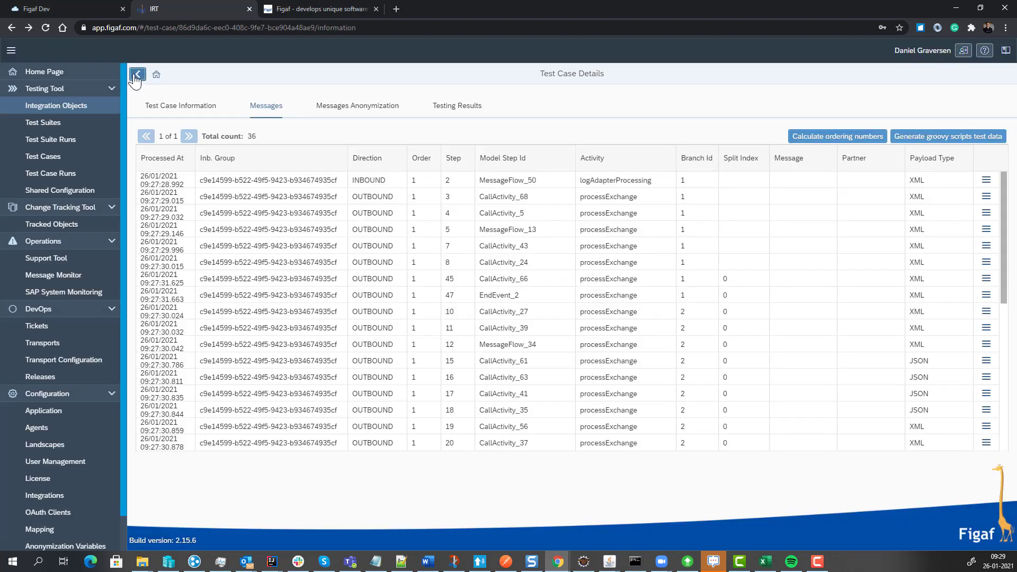
Return to the DemoRecording test suite, run the linked GetCustomersOrder3 test case, and view the selectable test systems without choosing one.
left_click(136, 76)
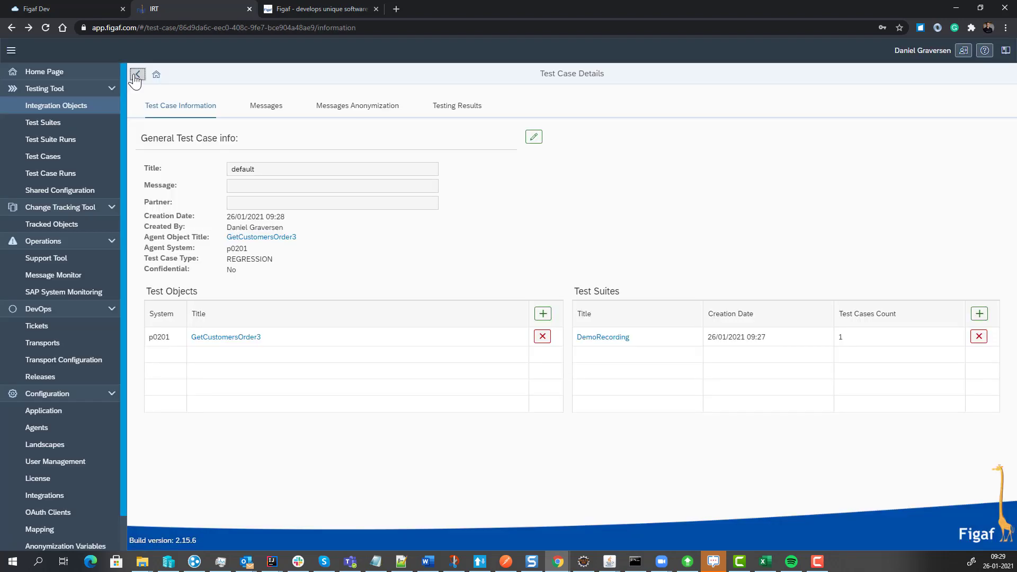
left_click(135, 75)
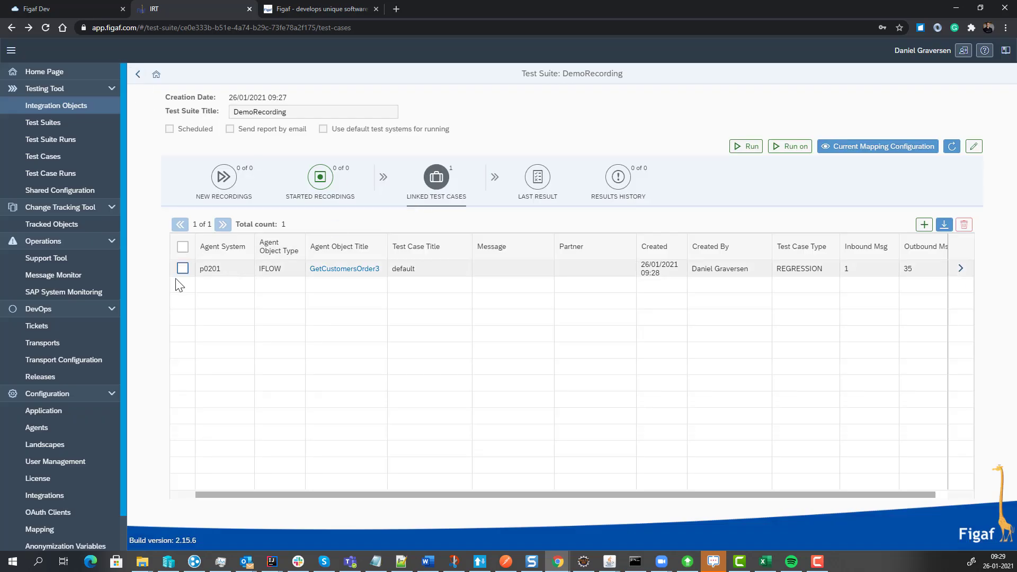
left_click(183, 269)
left_click(747, 147)
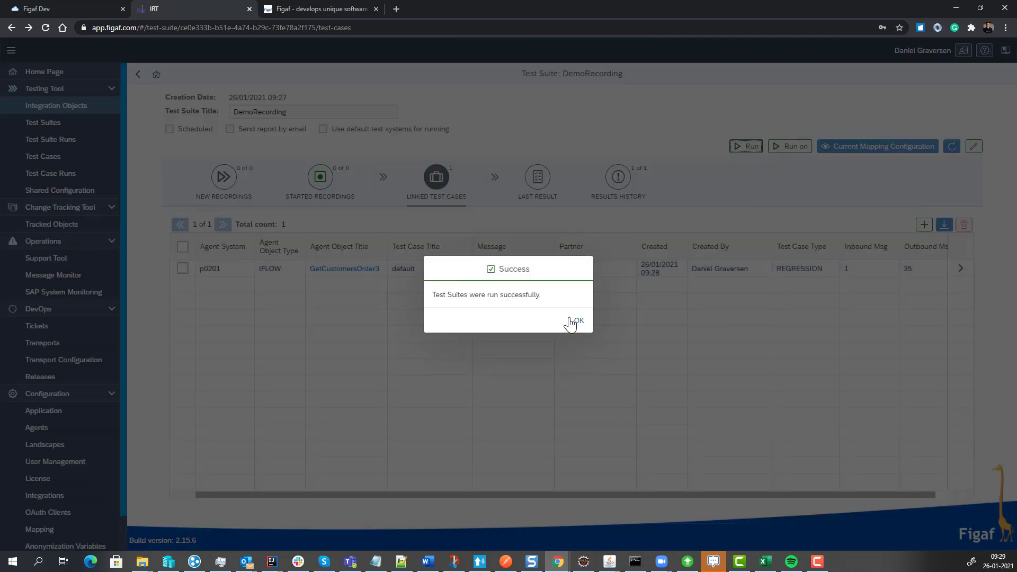
left_click(575, 322)
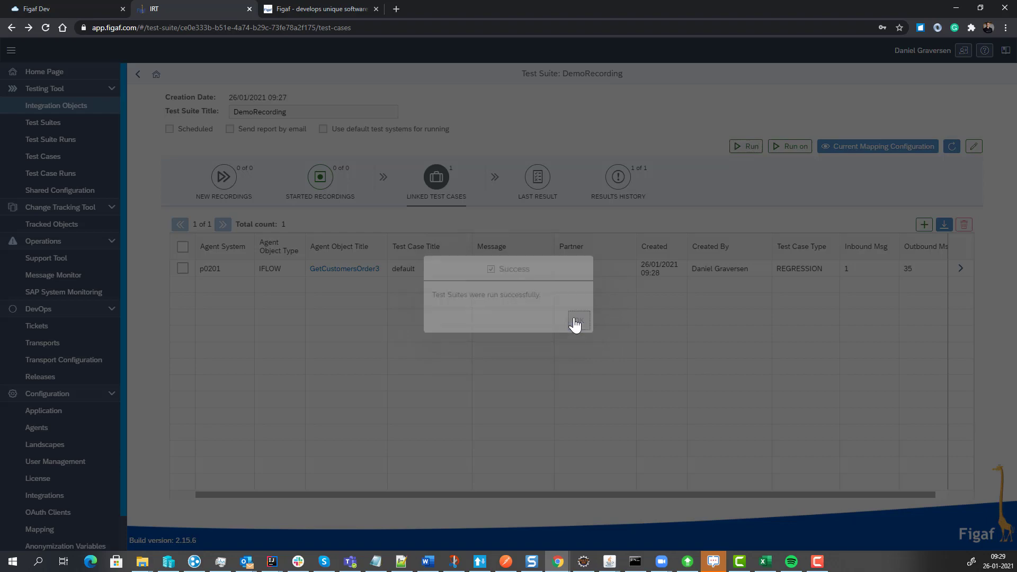
left_click(803, 150)
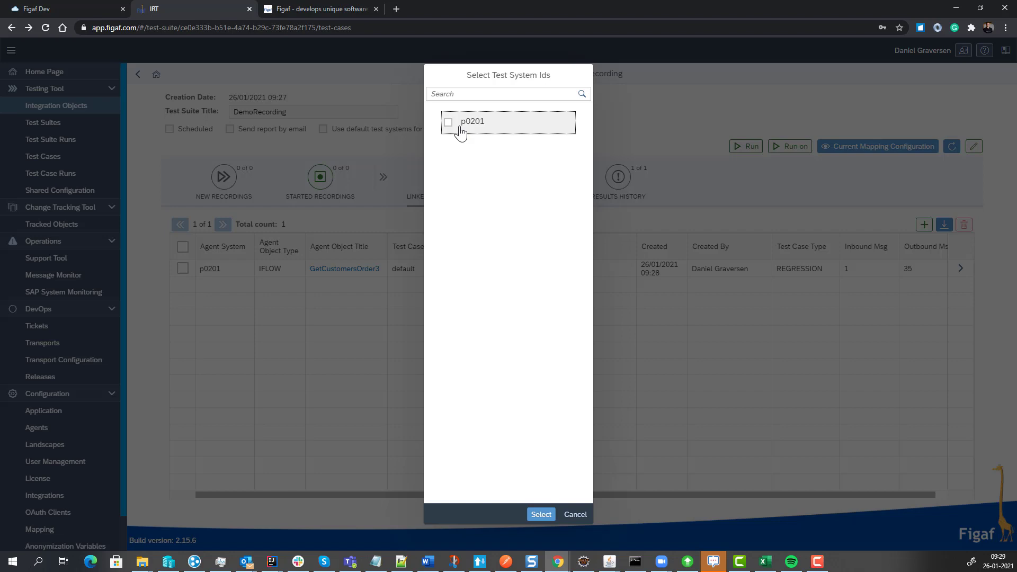
left_click(572, 516)
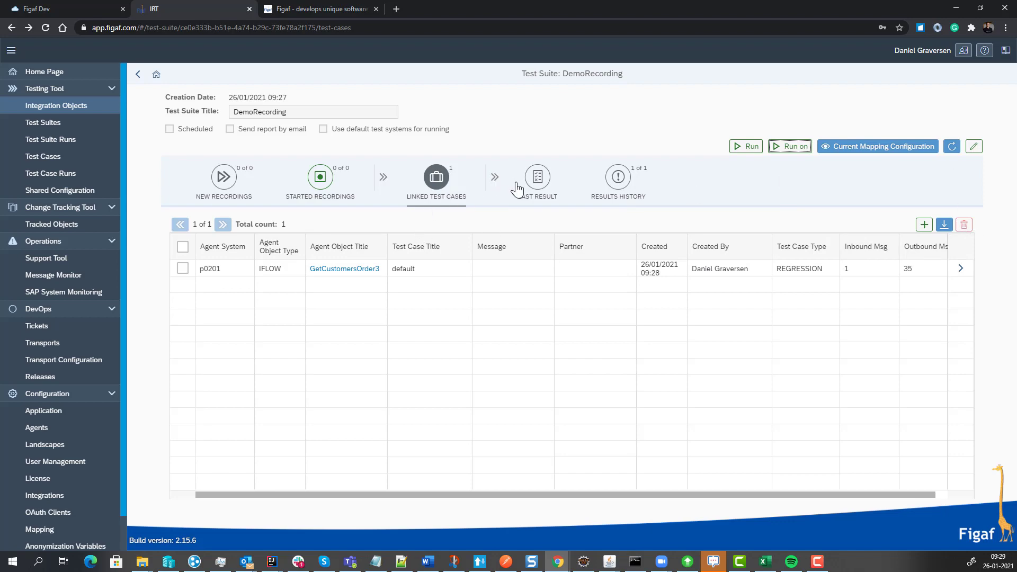
Open the last GetCustomersOrder3 test results and show the differences for the EndEvent_2 message at step 47.
left_click(530, 183)
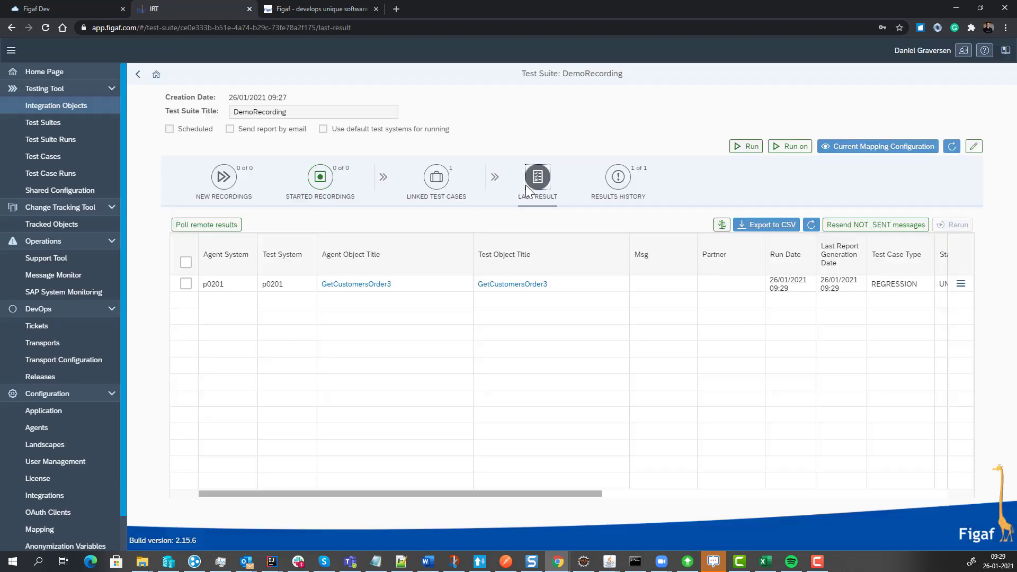
left_click(962, 285)
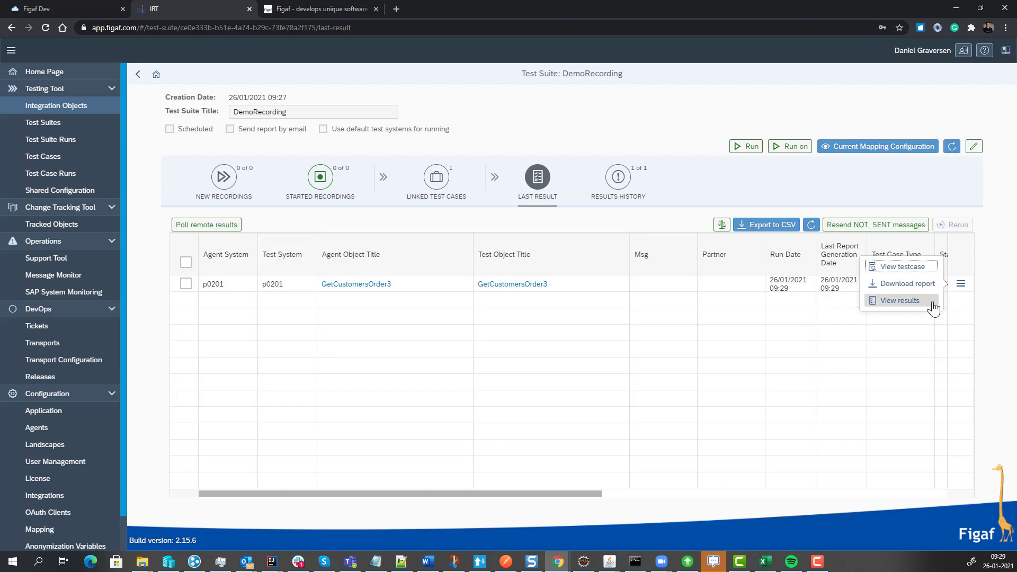
left_click(915, 365)
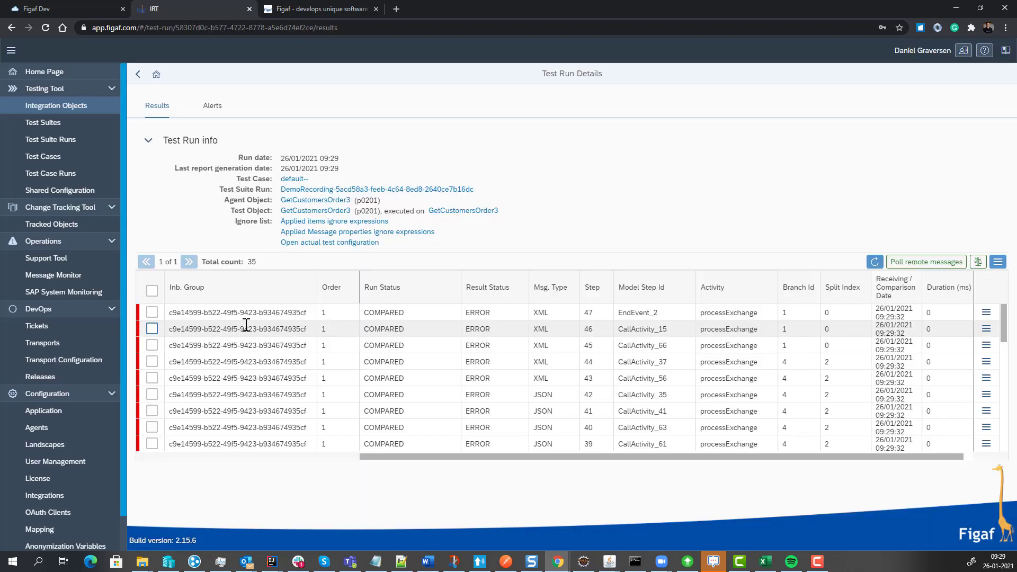
left_click(986, 312)
left_click(918, 340)
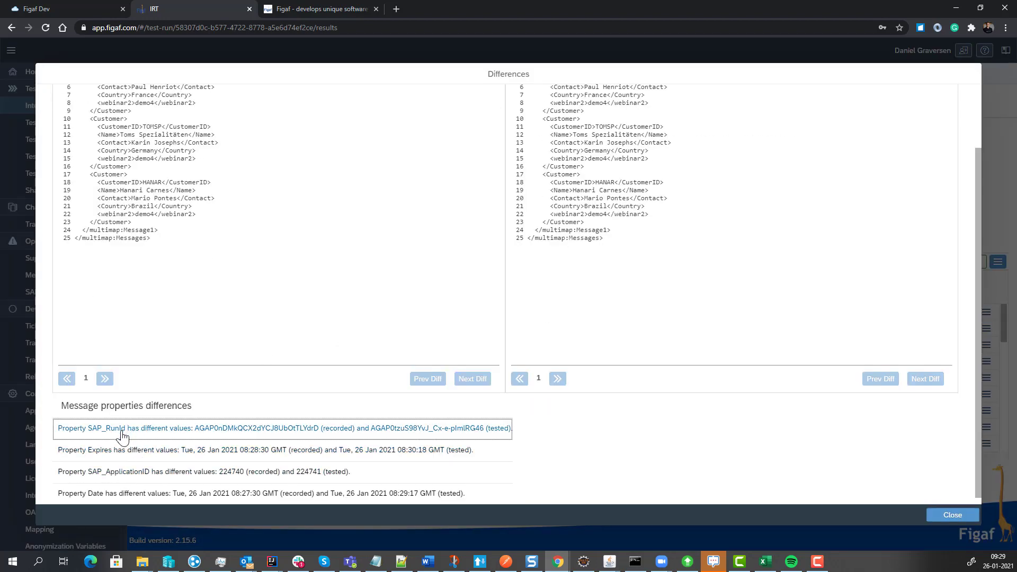
Add the differing message properties SAP_RunId and Expires to the ignore list.
left_click(121, 433)
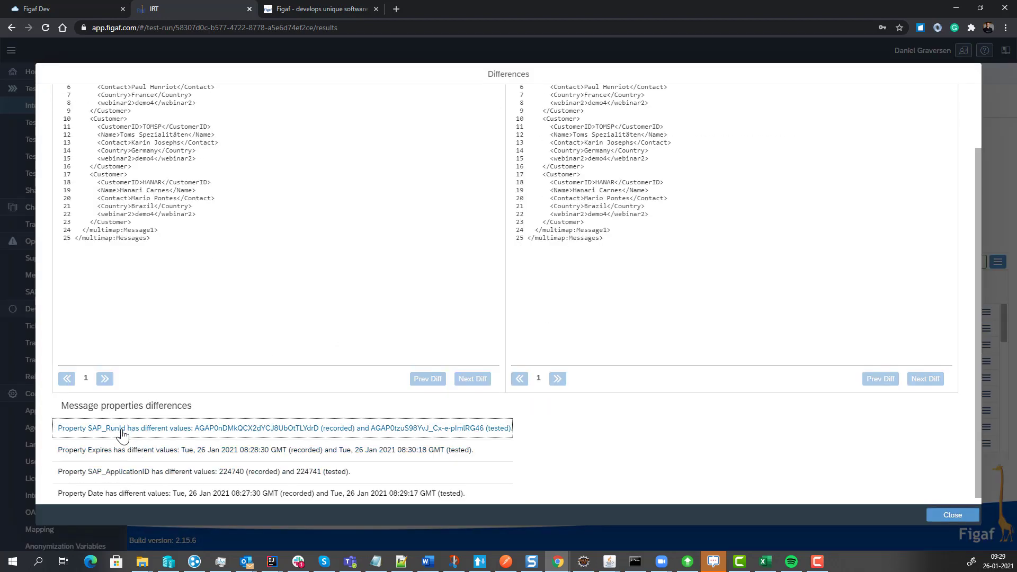
left_click(548, 320)
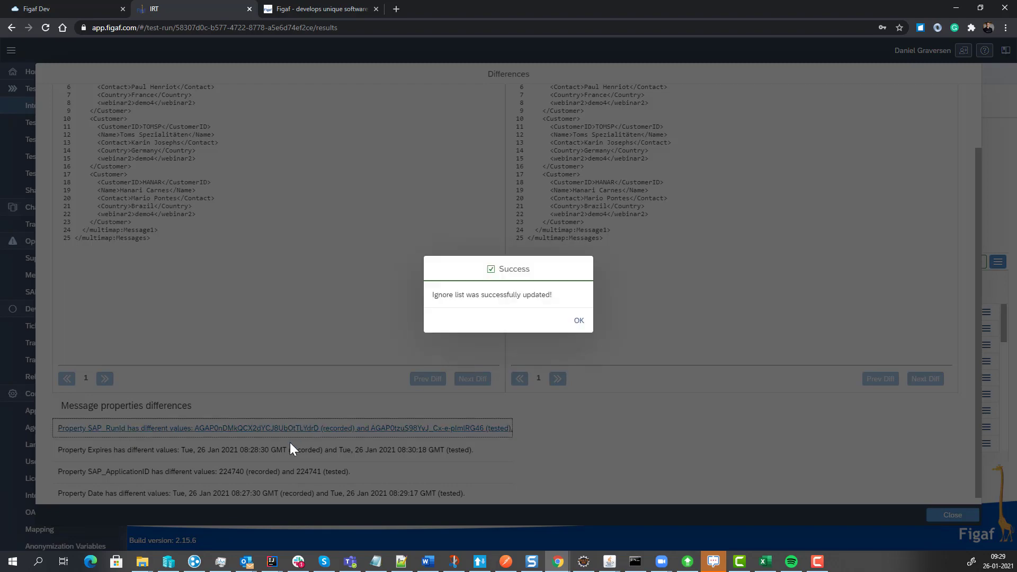
left_click(579, 319)
left_click(233, 455)
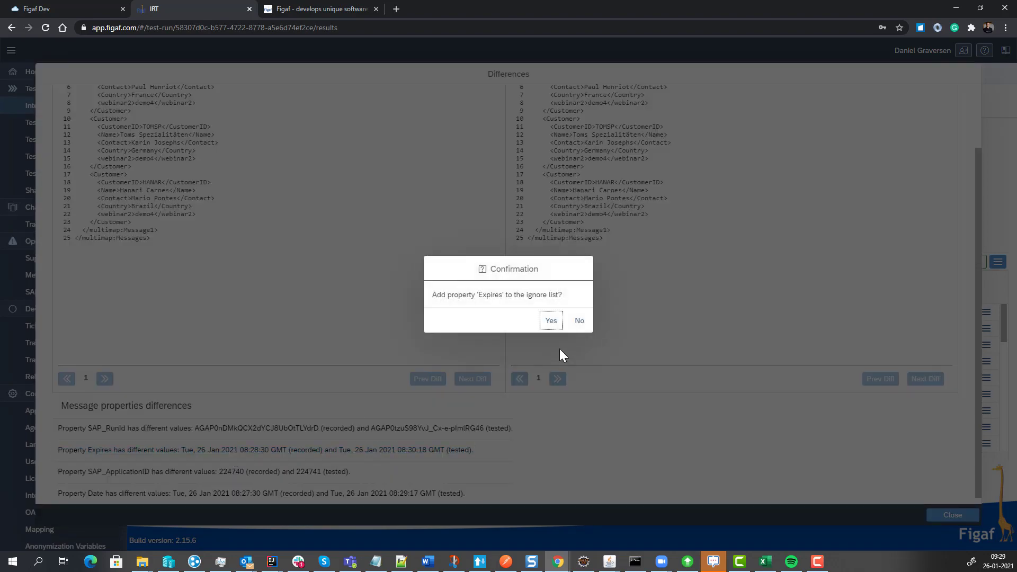
left_click(548, 319)
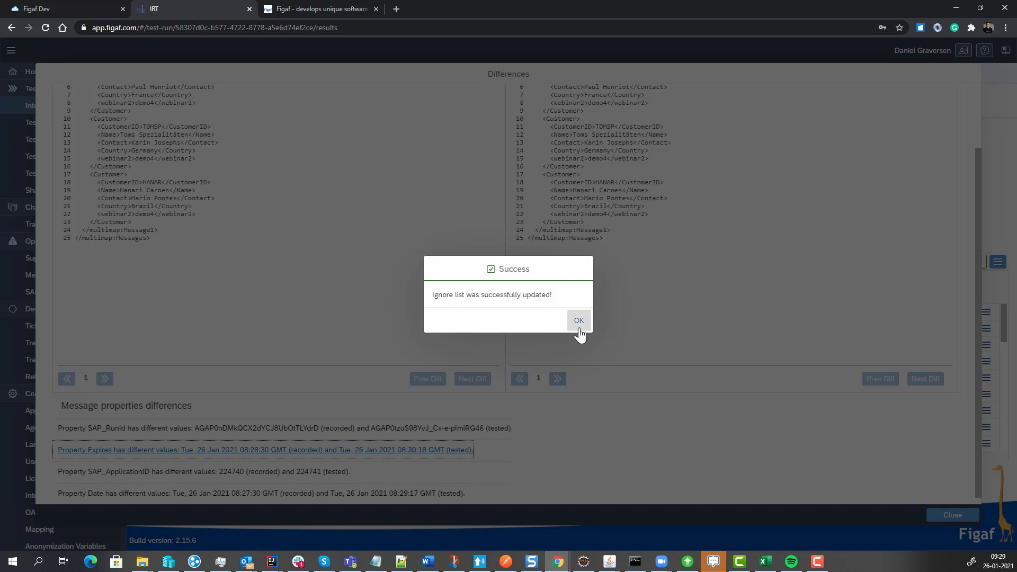
left_click(579, 320)
Add the SAP_ApplicationID and Date properties to the ignore list and close the differences view.
left_click(177, 476)
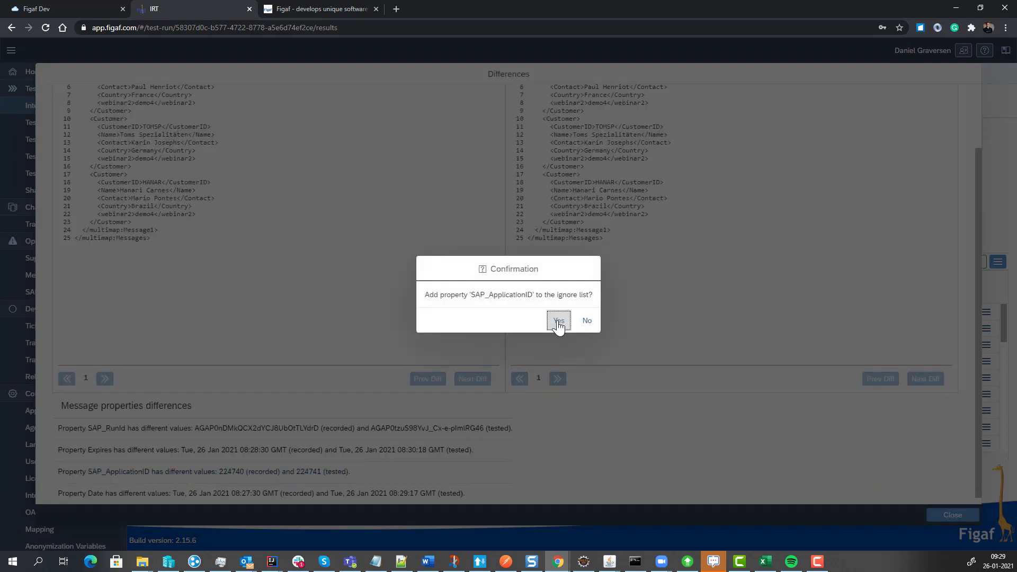
left_click(558, 322)
left_click(576, 320)
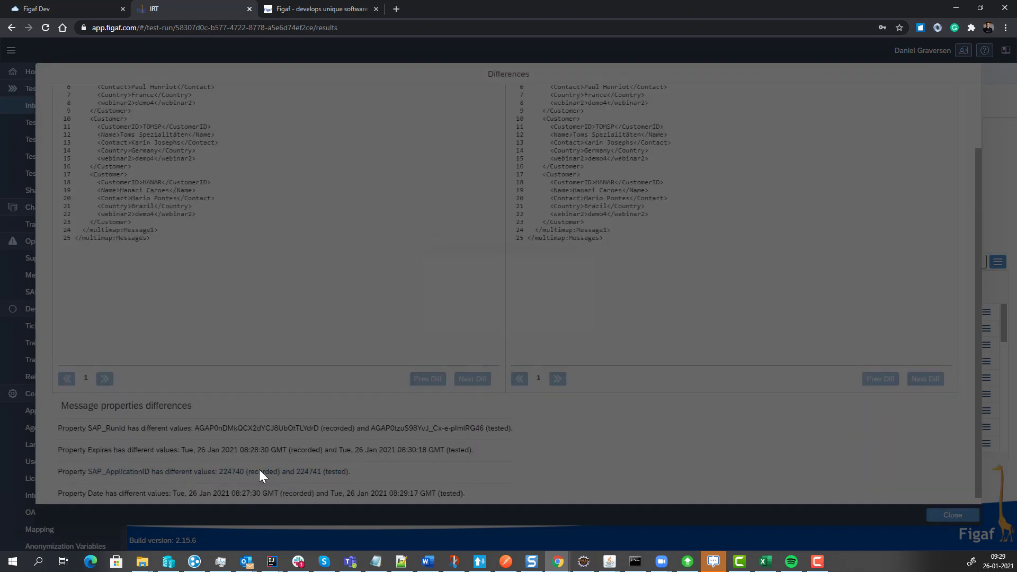
left_click(258, 493)
left_click(551, 320)
left_click(579, 321)
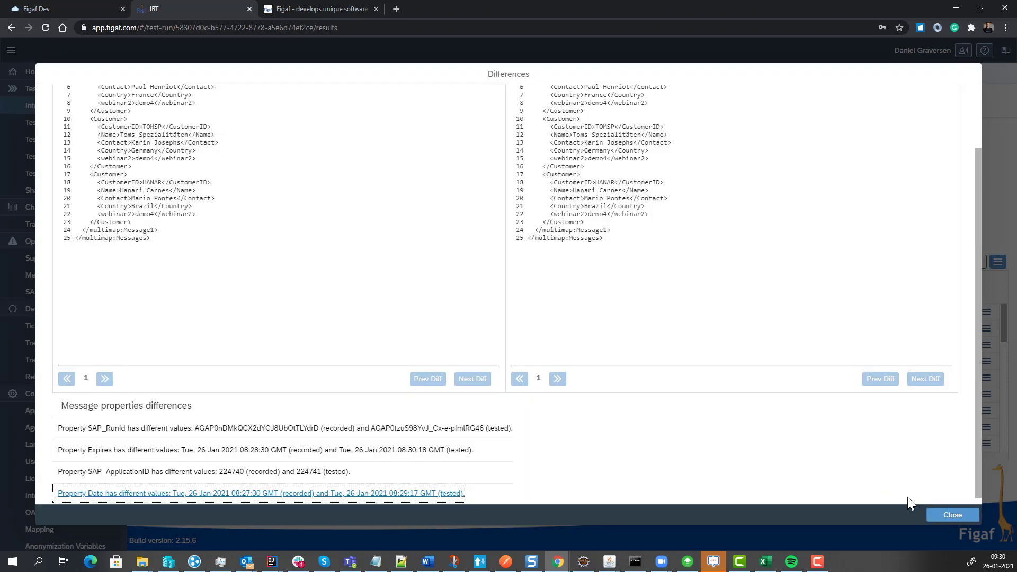
left_click(932, 516)
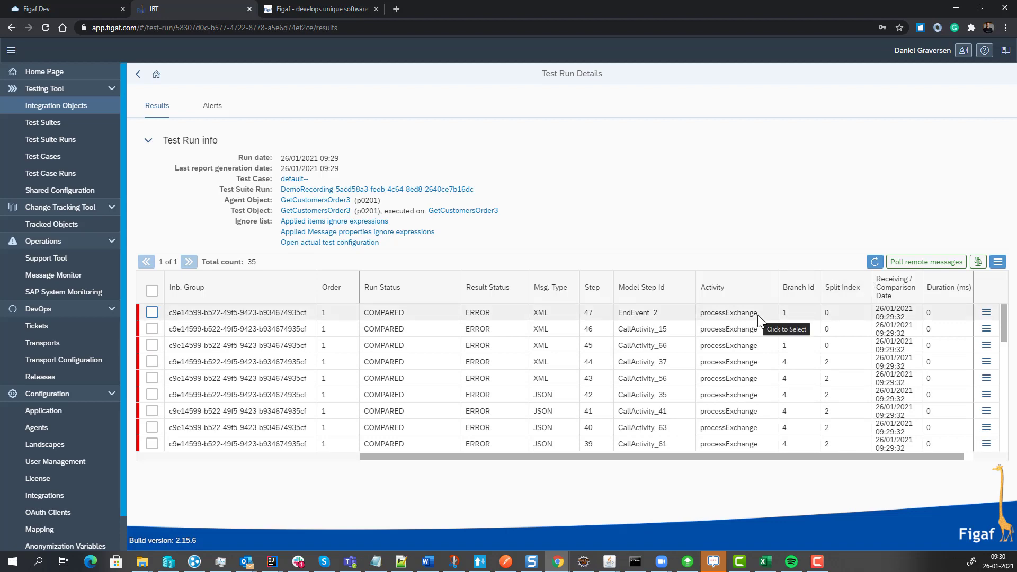
Compare the test run's messages again, skipping only the successful ones, and refresh the results.
left_click(978, 261)
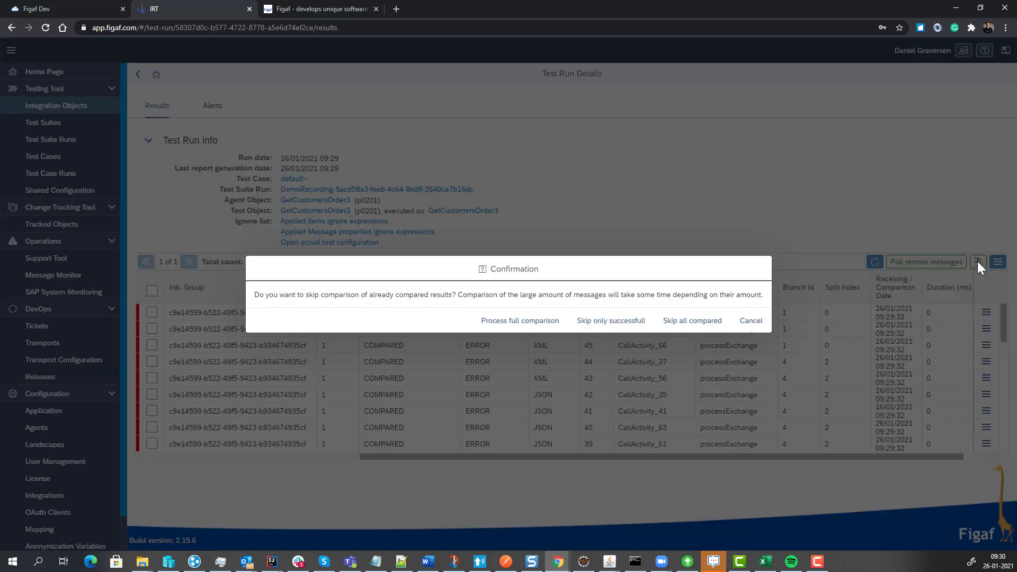
left_click(609, 320)
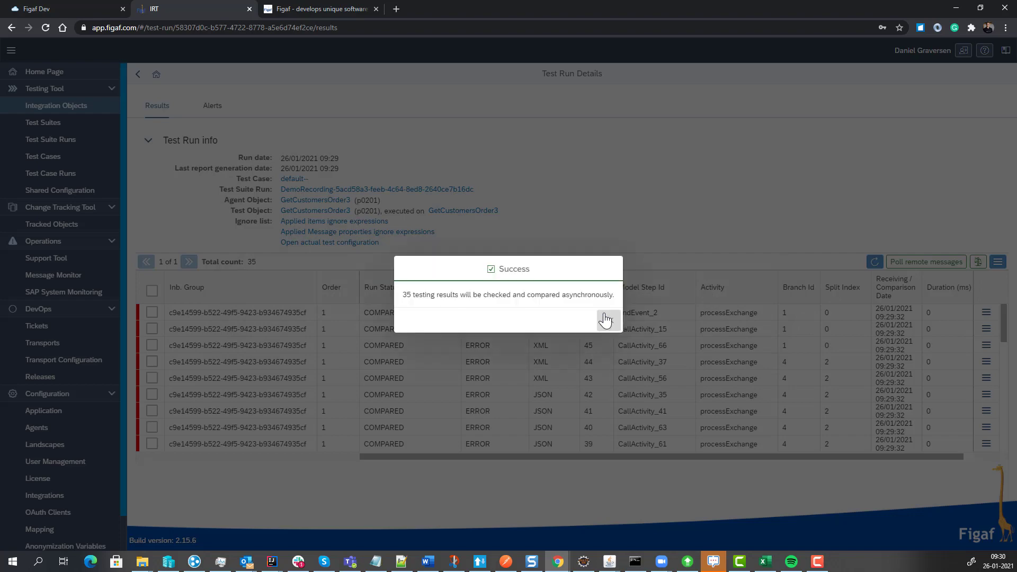
left_click(609, 320)
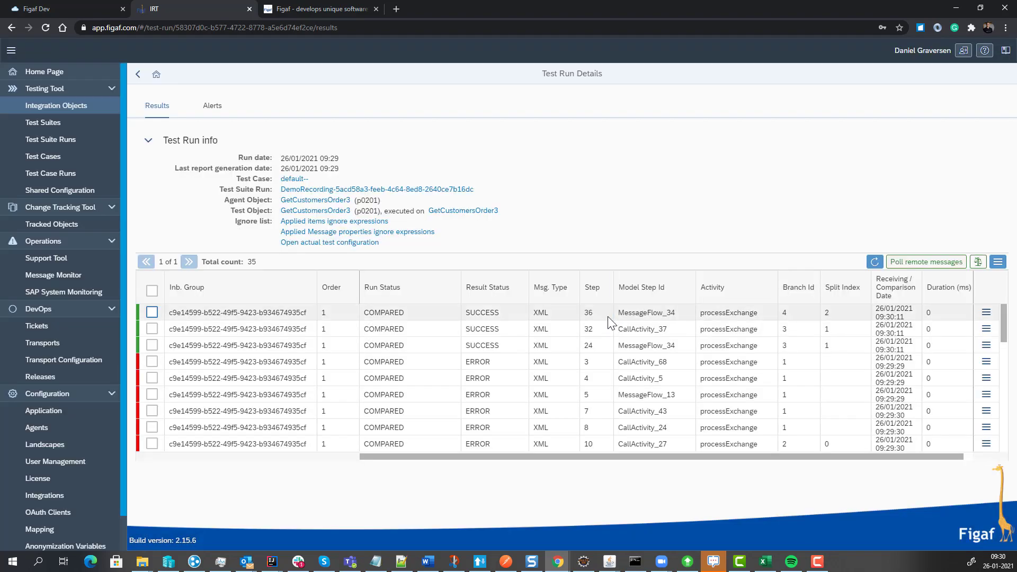
left_click(874, 263)
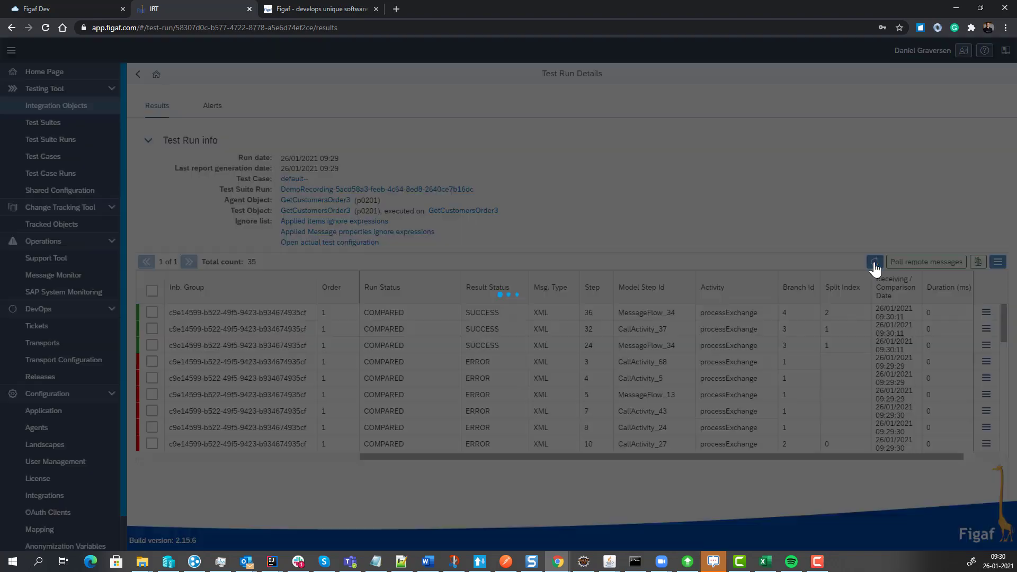
Examine the tested payload of the CallActivity_15 message at step 46 and its differences from the expected result.
scroll(793, 358, "down", 5)
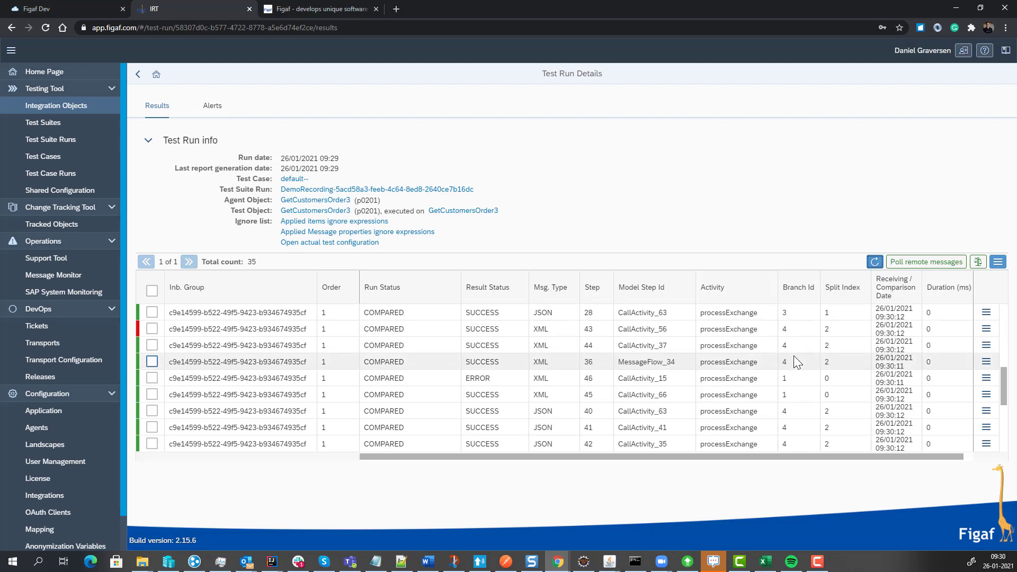
scroll(793, 356, "up", 1)
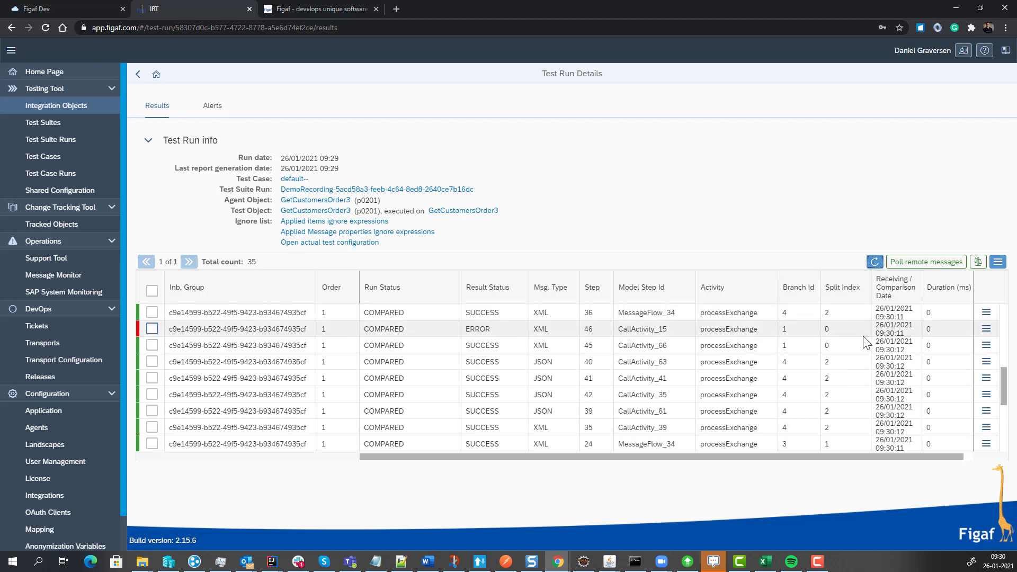
left_click(986, 328)
left_click(926, 268)
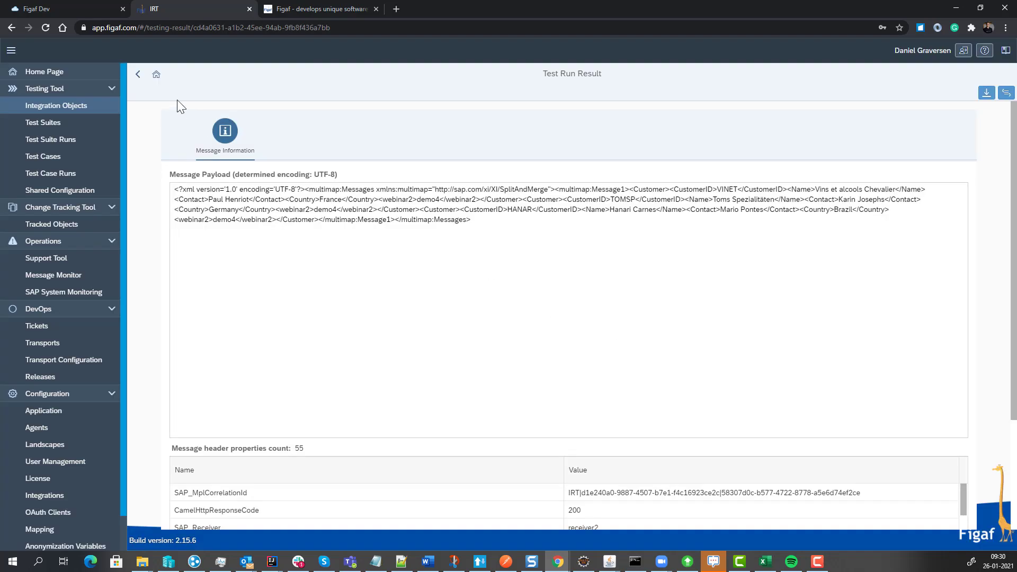
left_click(139, 77)
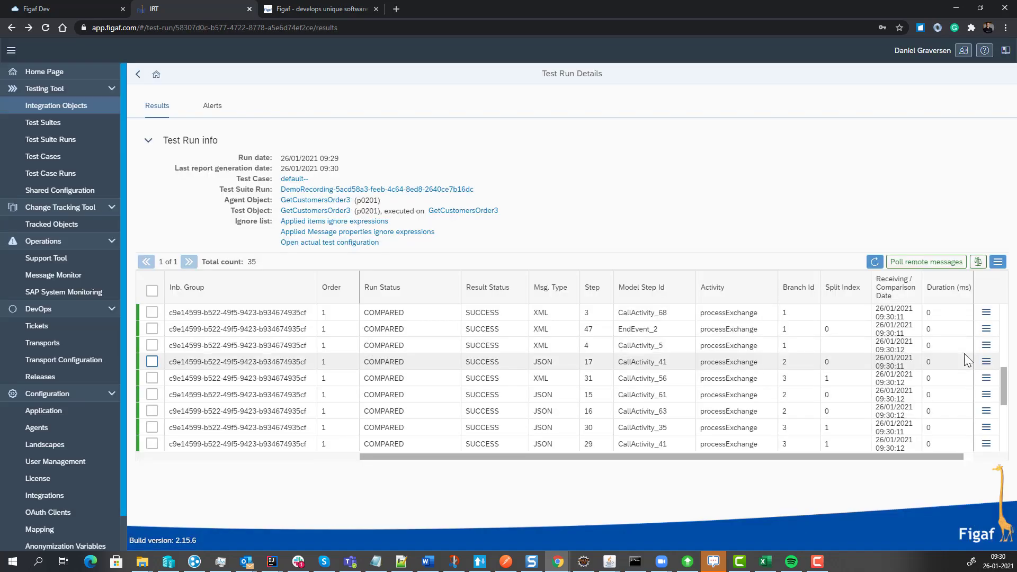
left_click(985, 428)
left_click(895, 453)
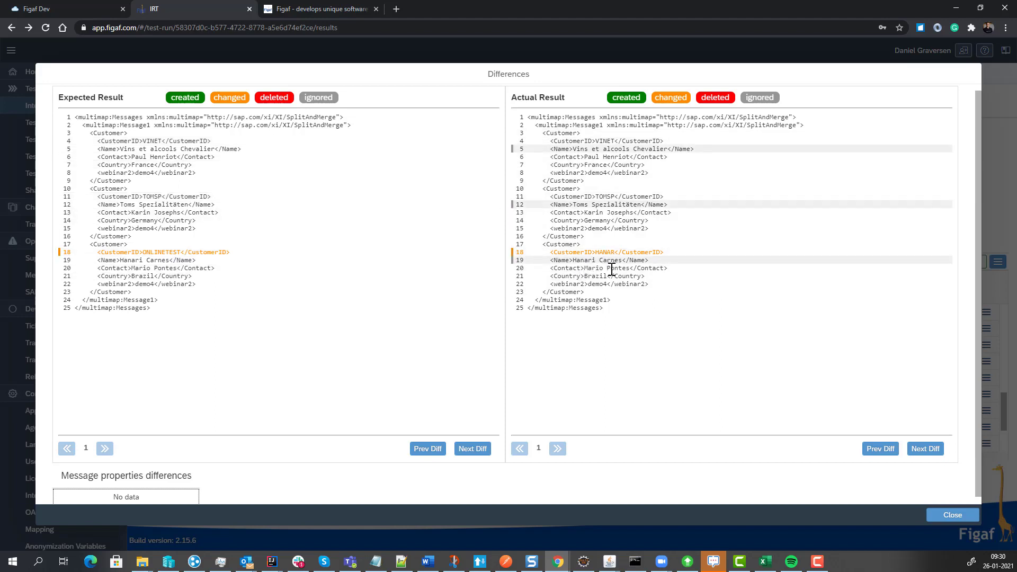
left_click(936, 516)
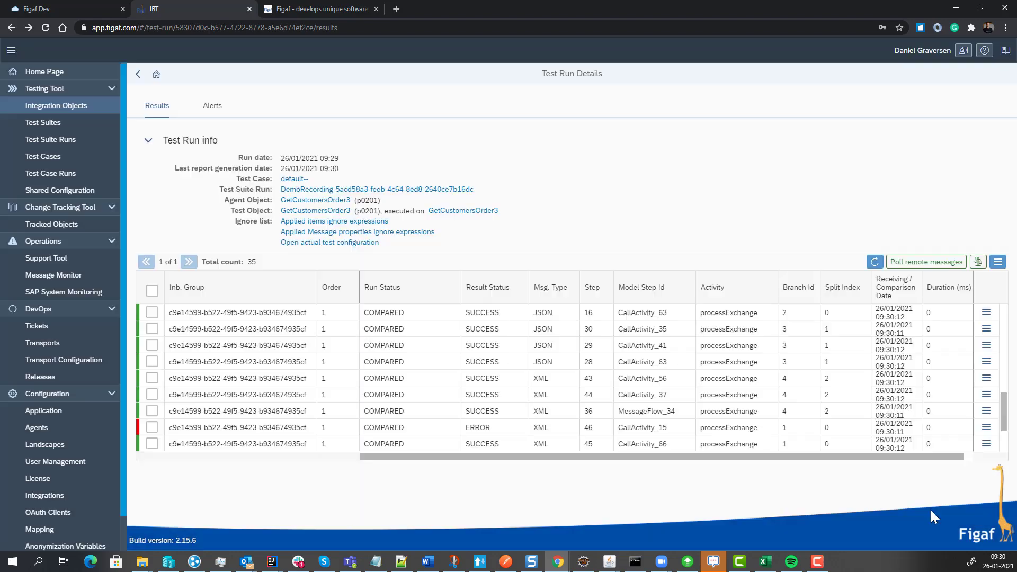
Select all messages of the test run and update the test case using the test run results.
left_click(152, 293)
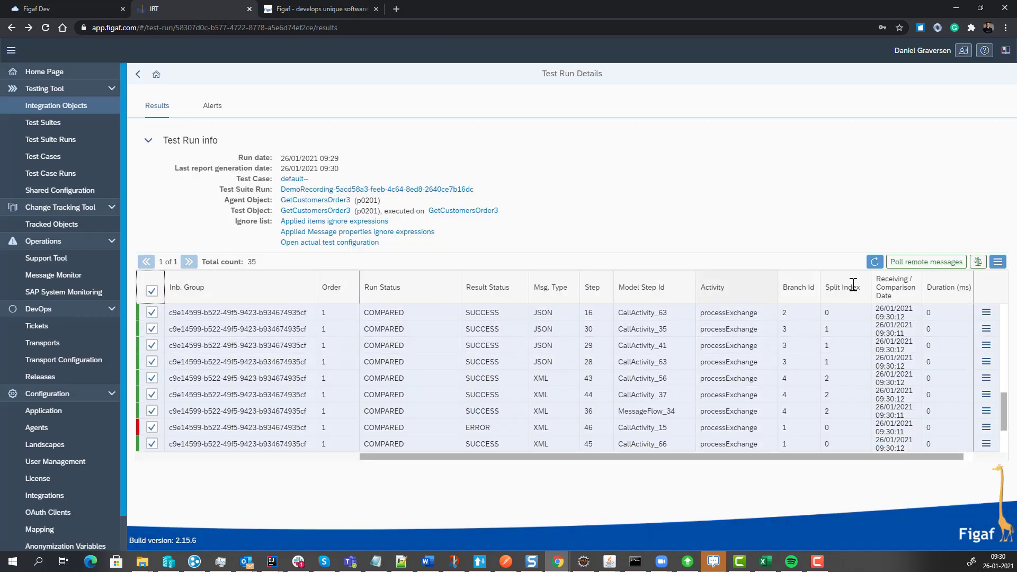
left_click(996, 265)
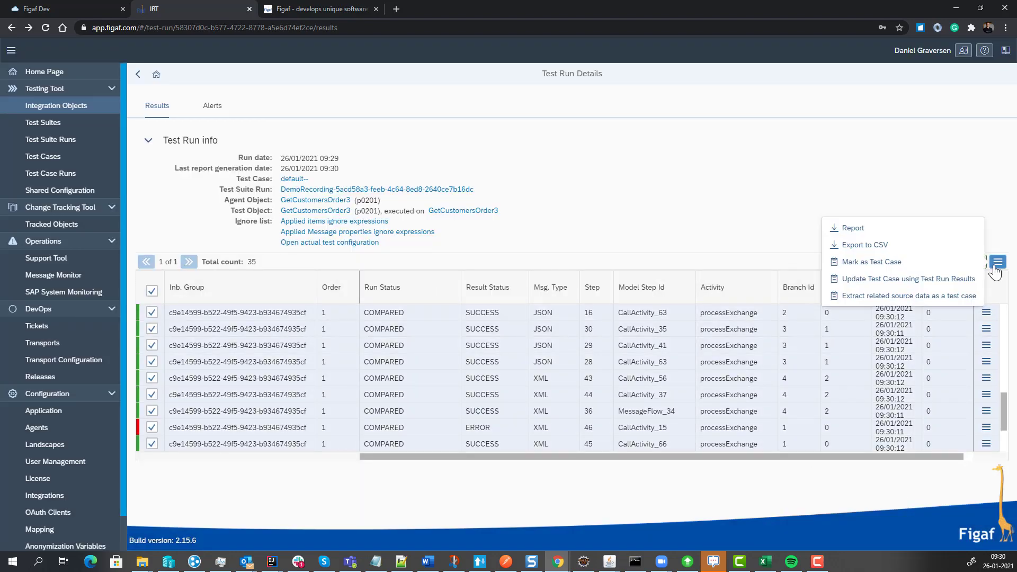
left_click(919, 285)
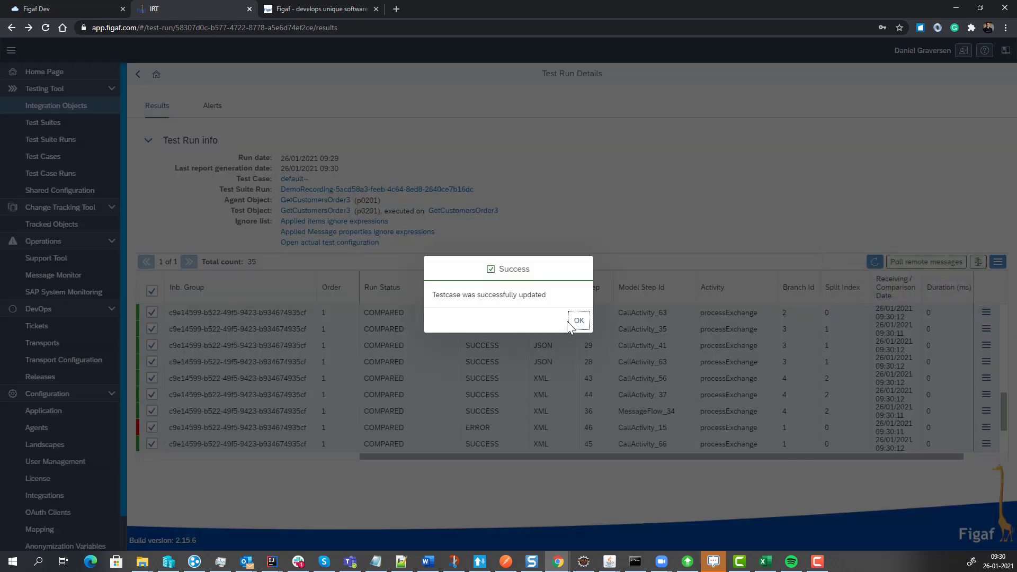
left_click(578, 321)
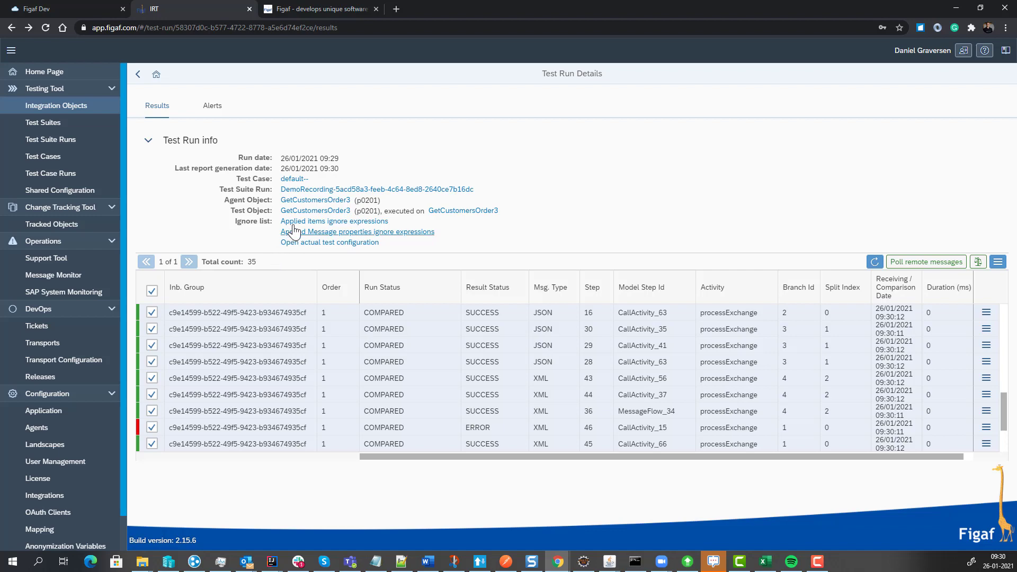
Return to the DemoRecording test suite and run it again with the updated test case.
left_click(138, 75)
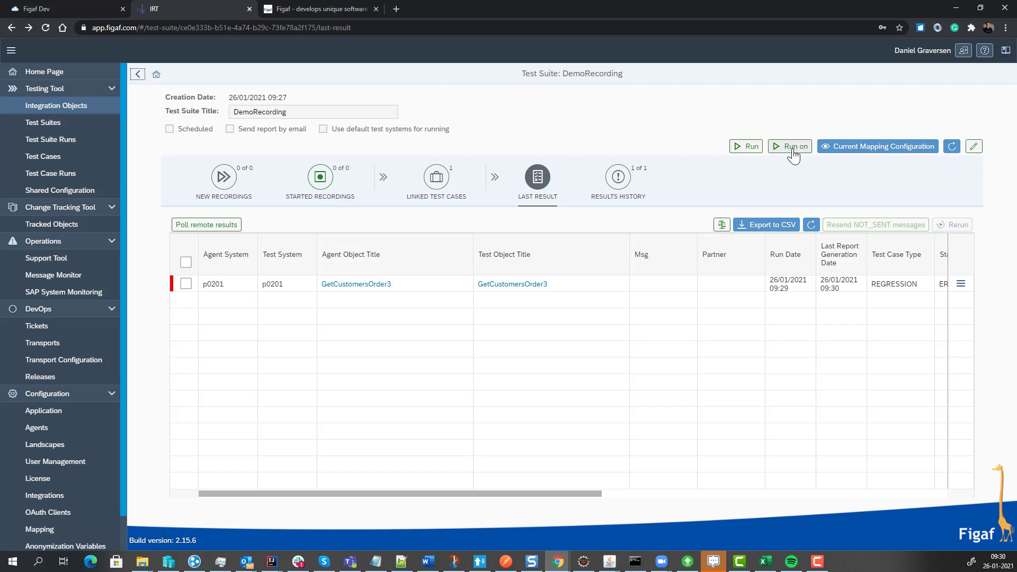
left_click(751, 147)
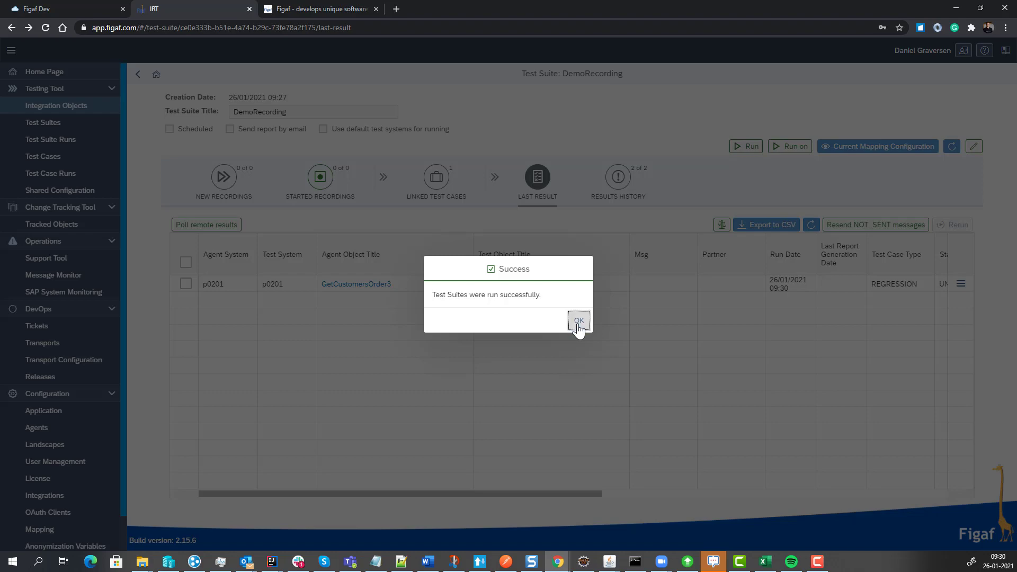
left_click(578, 321)
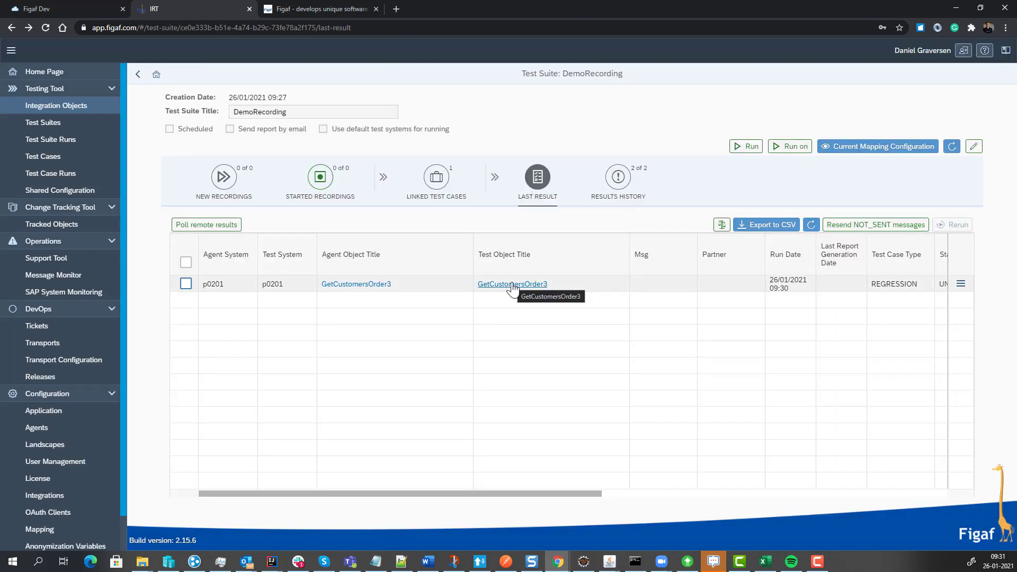
Enable "Don't use original receiver communication (mock endpoints)" in the test configuration of the GetCustomersOrder3 test object and save it.
left_click(513, 288)
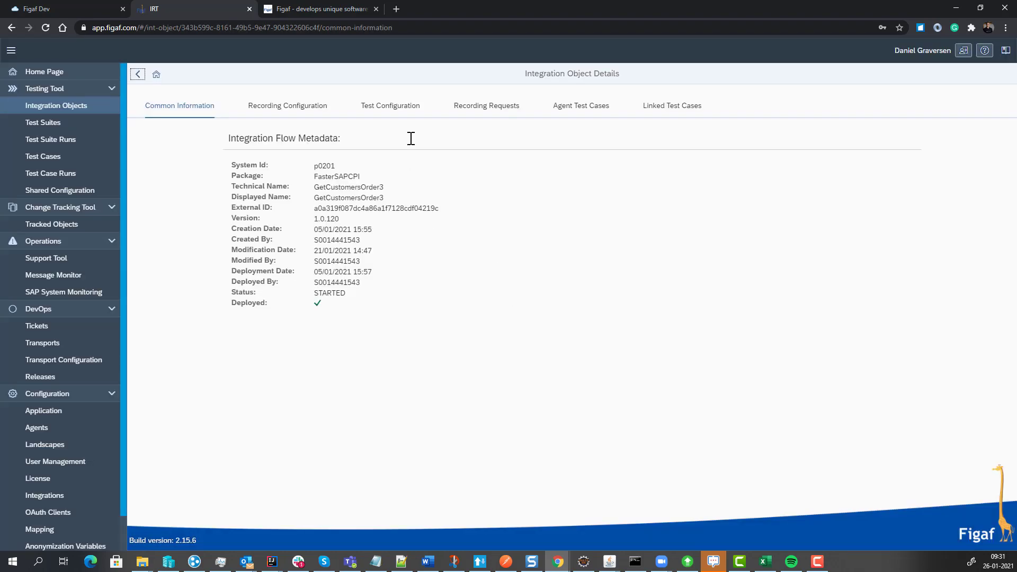
left_click(396, 108)
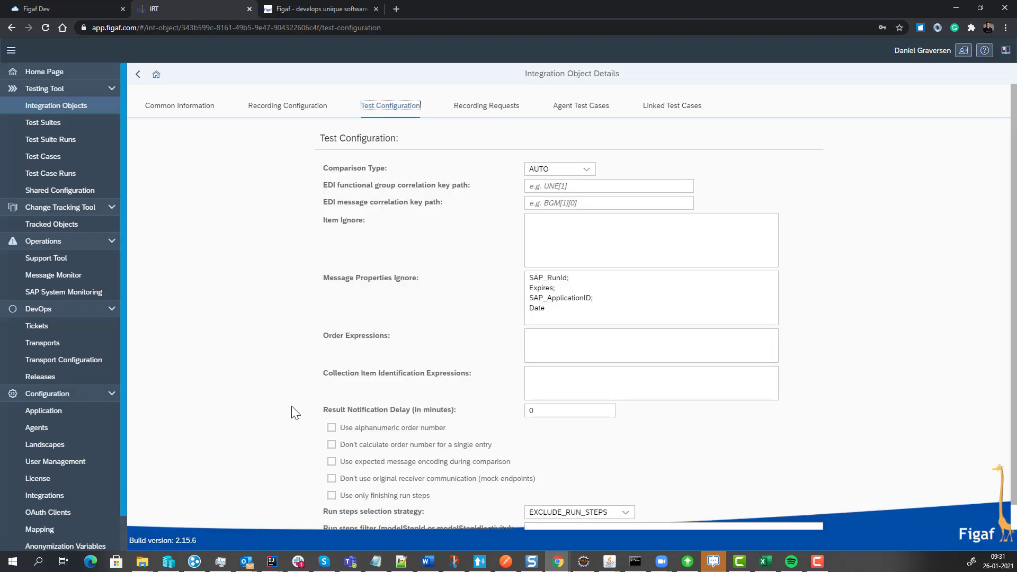
scroll(339, 468, "down", 1)
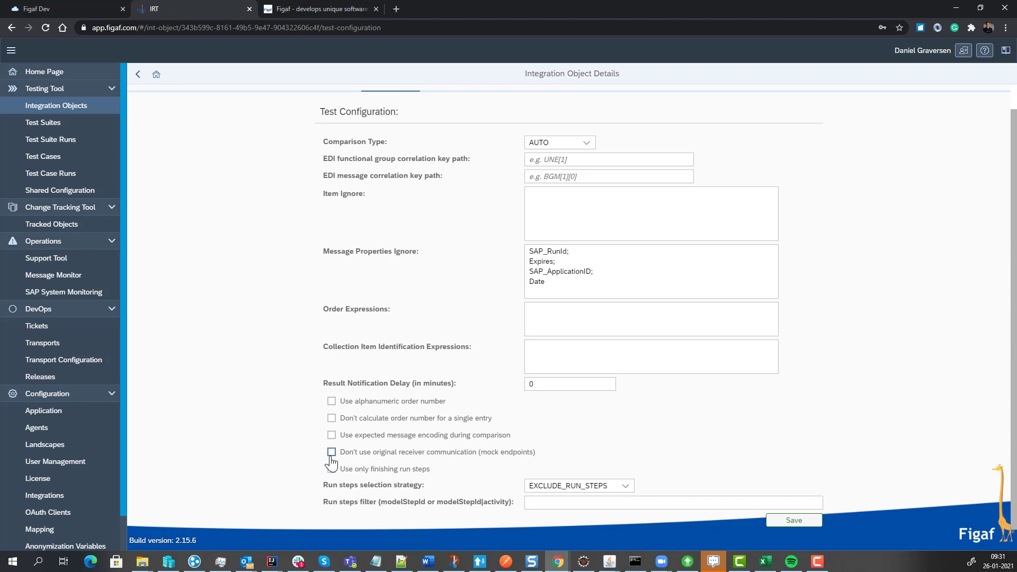
left_click(429, 456)
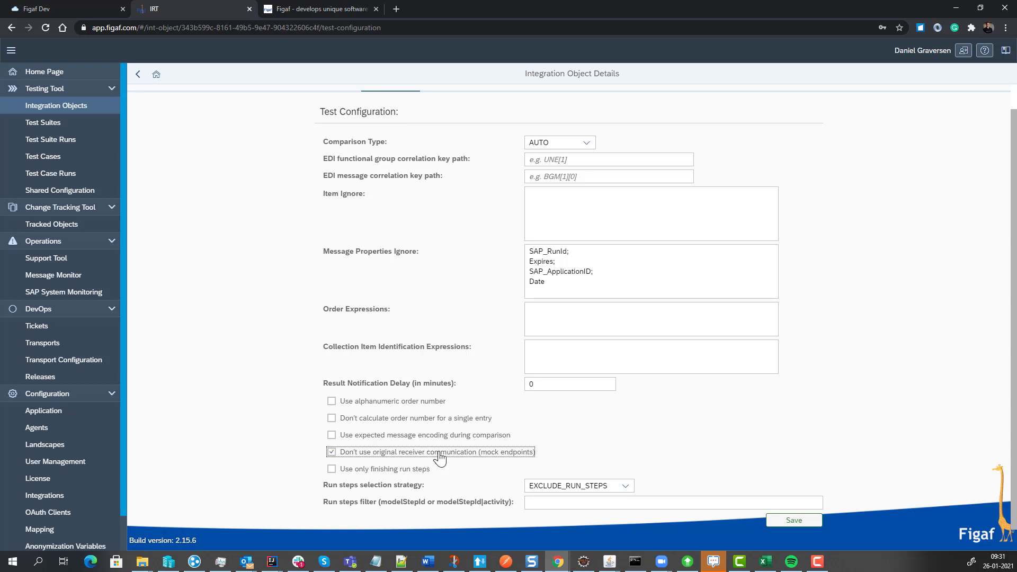
left_click(792, 521)
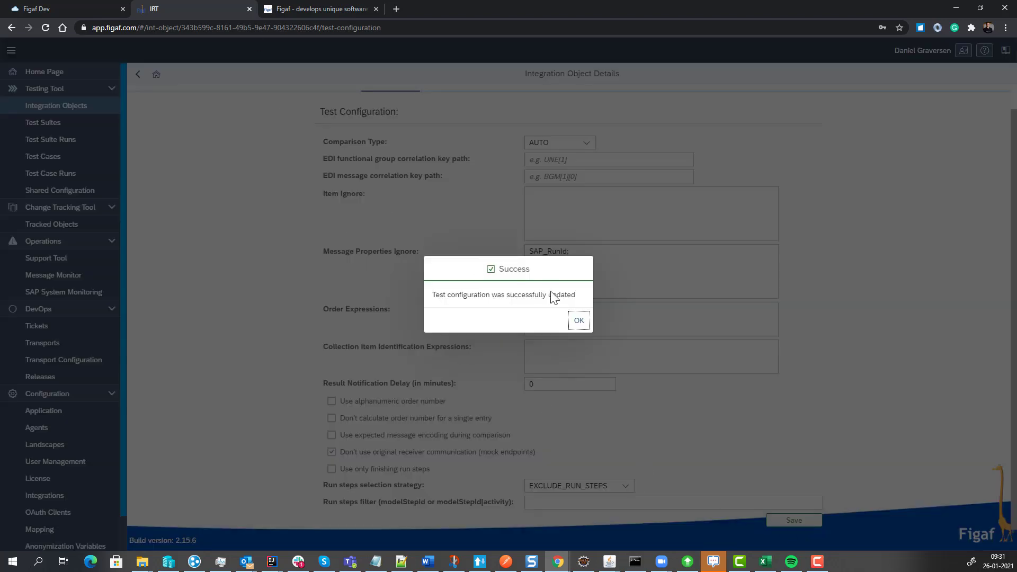
left_click(577, 319)
Return to the DemoRecording test suite and run it on test system p0201.
left_click(137, 75)
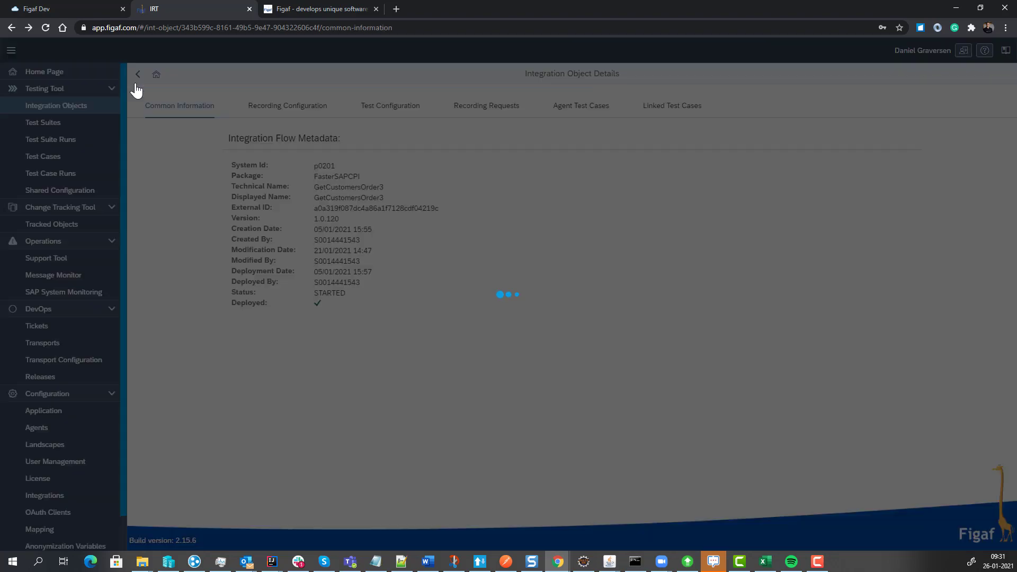
left_click(137, 75)
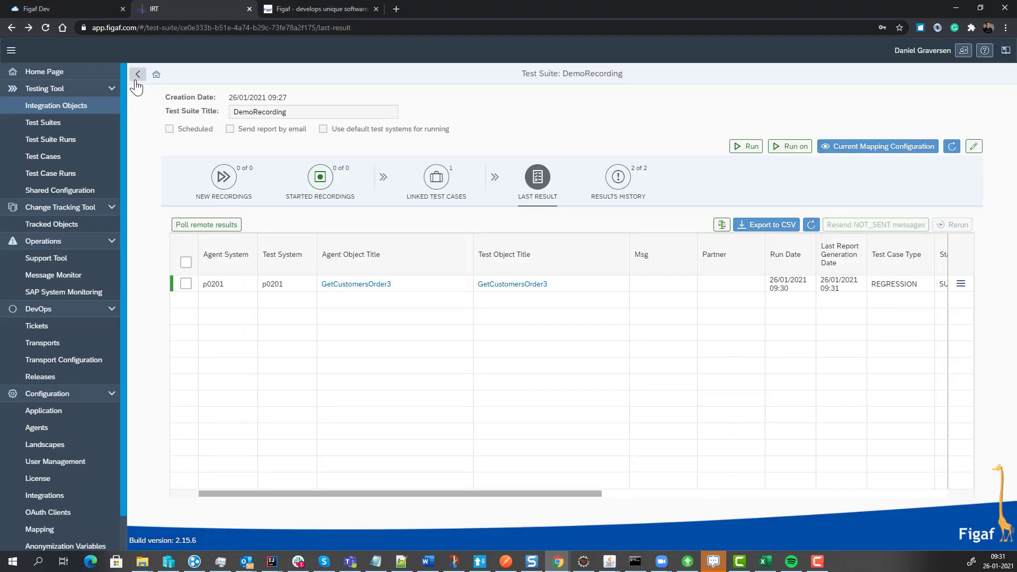
left_click(794, 146)
left_click(518, 137)
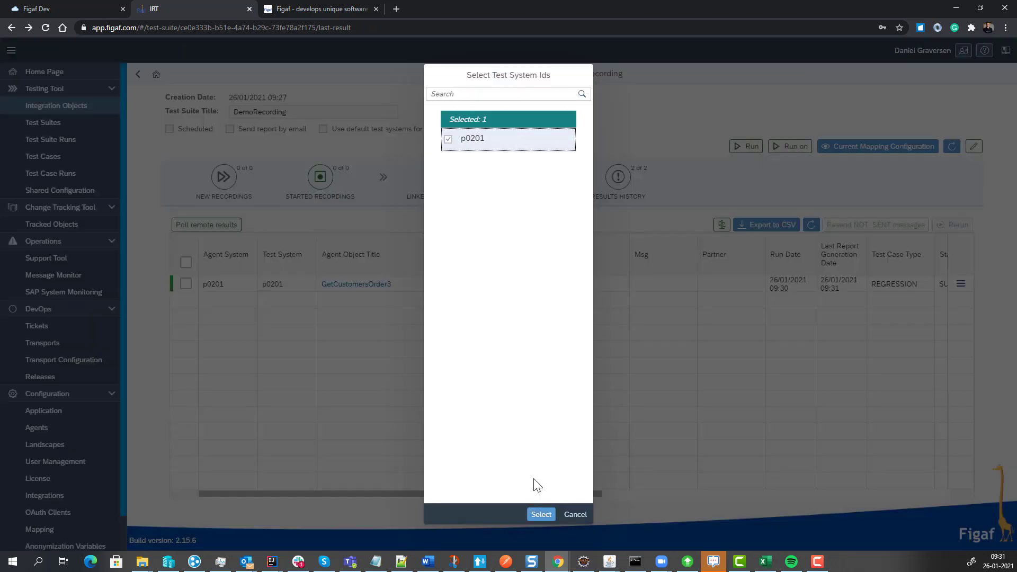
left_click(540, 514)
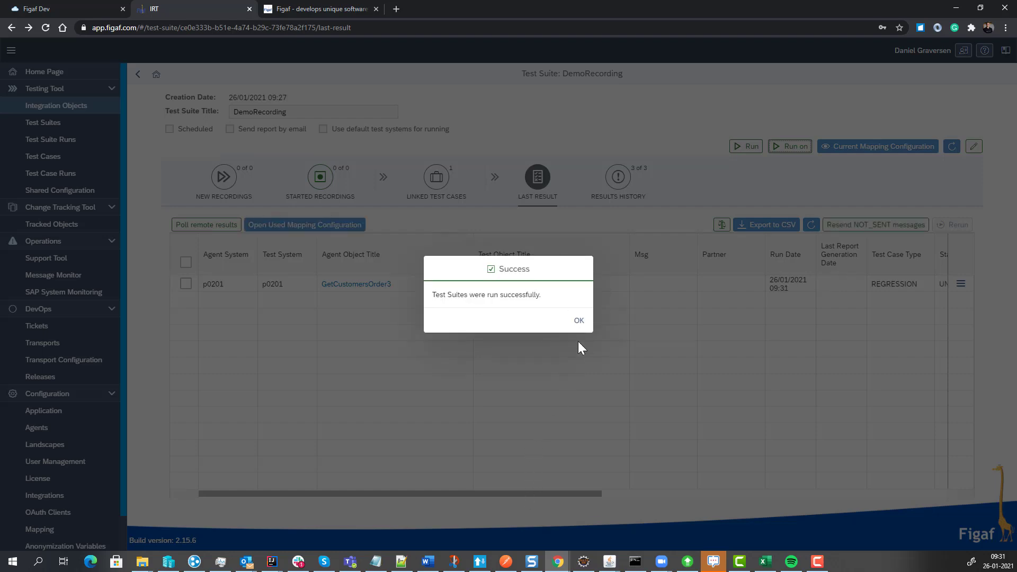
left_click(579, 321)
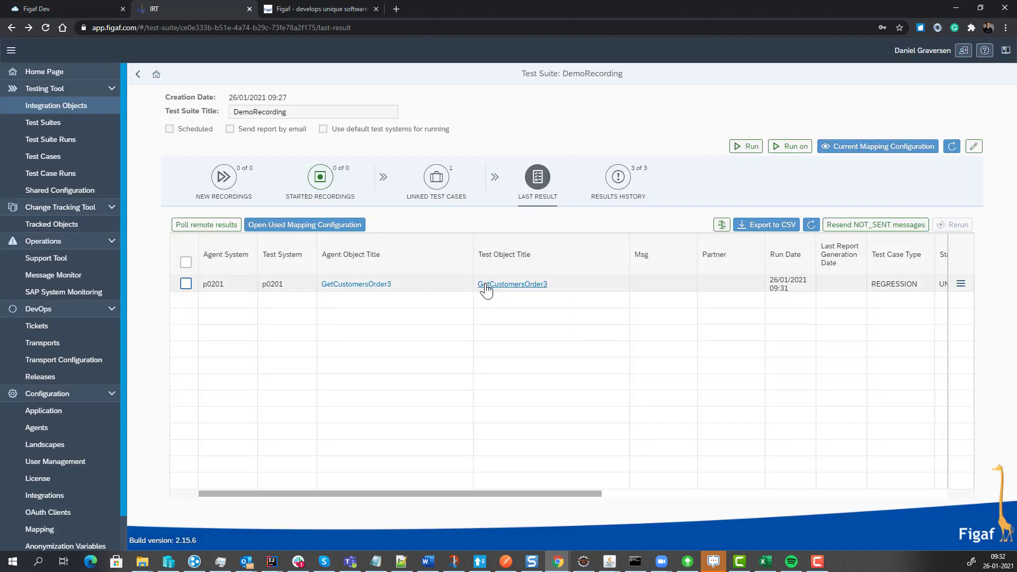
Switch to SAP Cloud Platform Integration monitoring and view the starting FigafMockGetCustomersOrder3 integration flow's model.
left_click(91, 9)
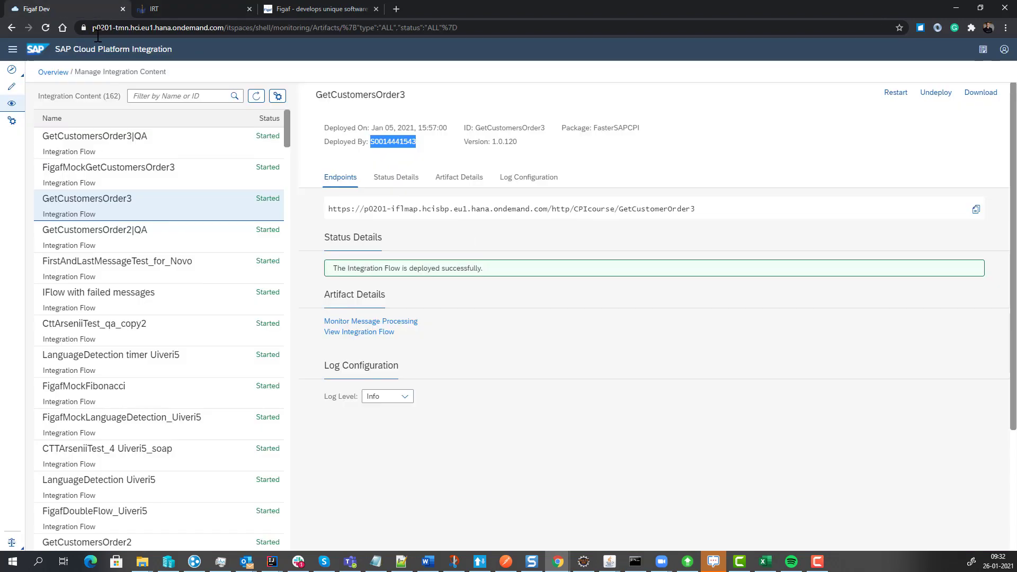
left_click(12, 104)
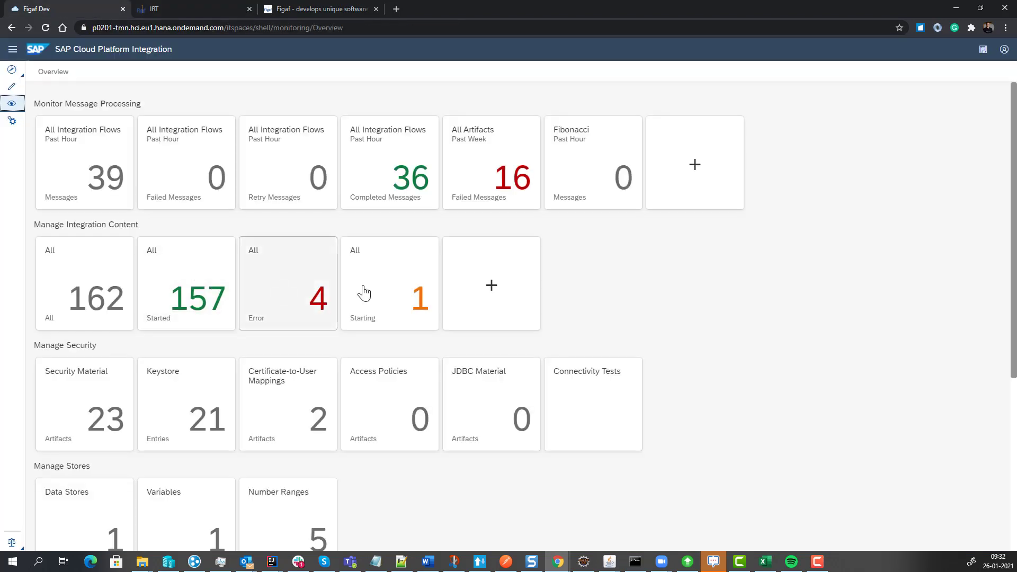
left_click(369, 292)
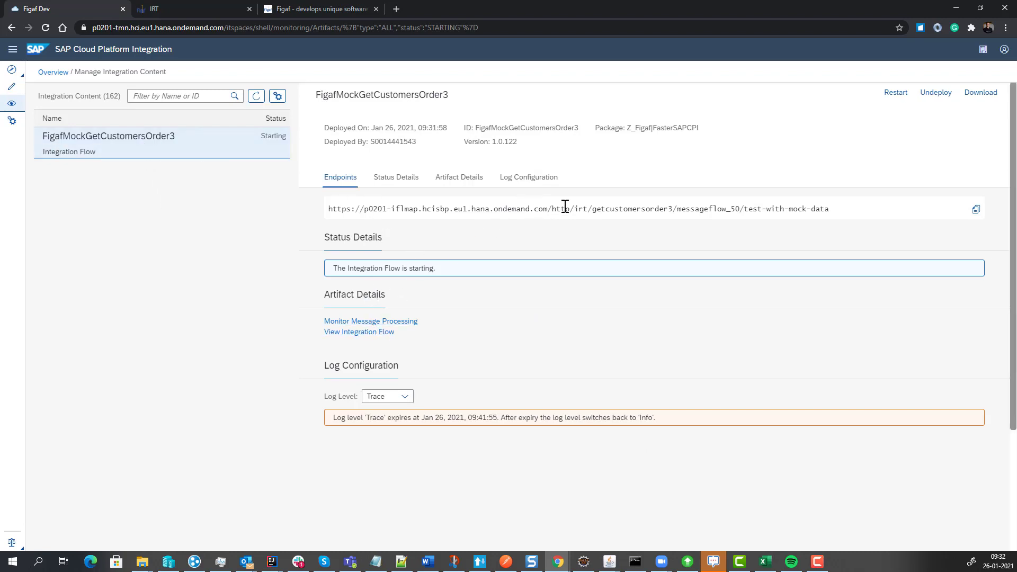
left_click(341, 333)
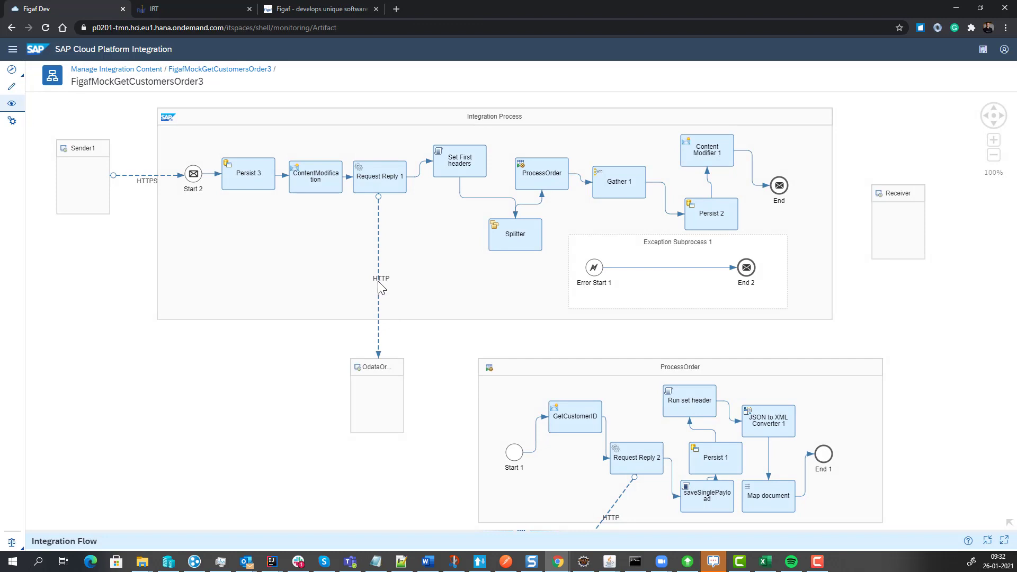
Examine the connection details of the HTTP channel between Request Reply 1 and OdataOrders, and return to the monitoring overview.
left_click(379, 283)
left_click_drag(508, 521, 484, 395)
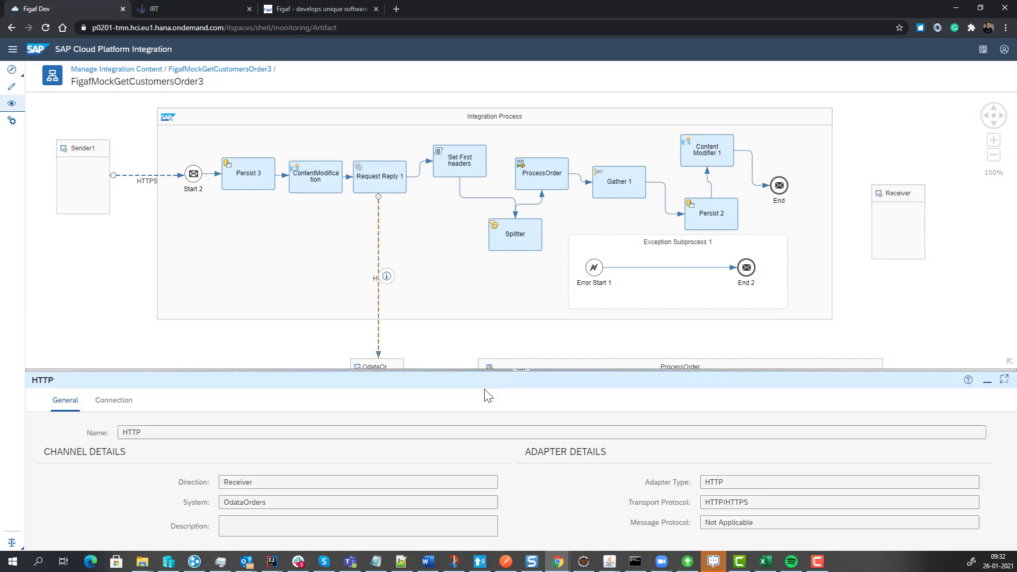
left_click(109, 401)
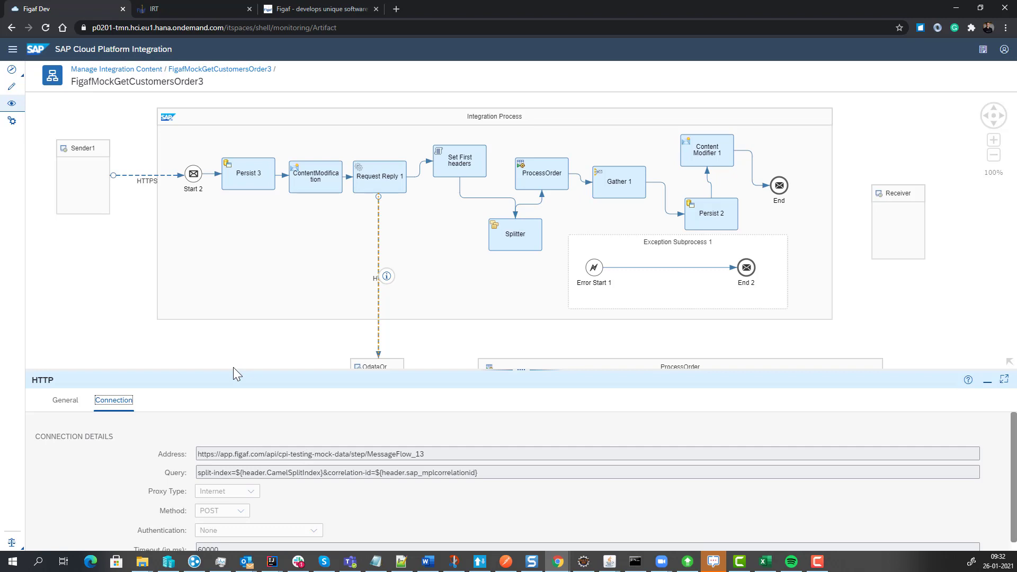
left_click(10, 104)
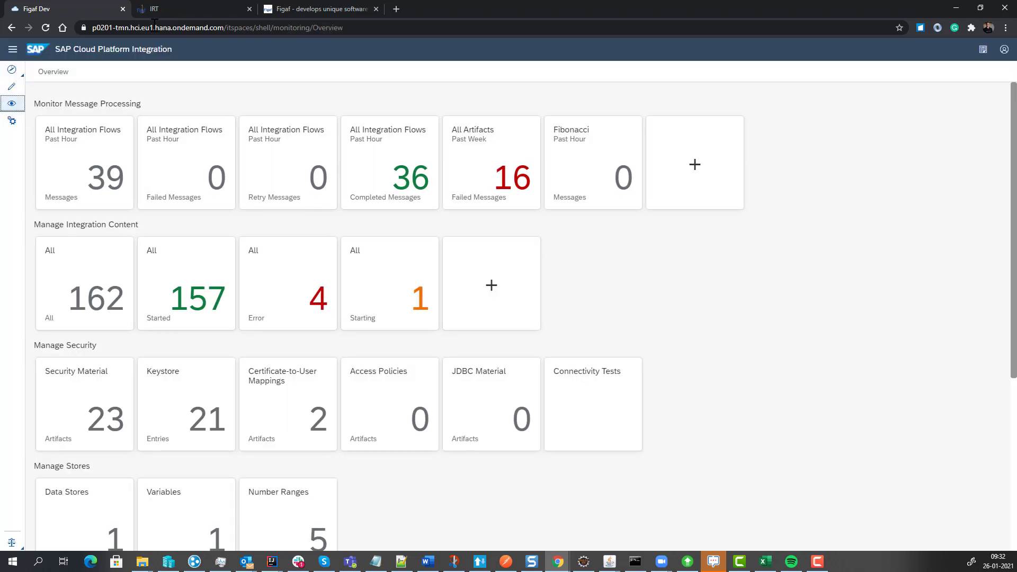
Switch back to Figaf IRT and refresh the last result of the DemoRecording test suite.
left_click(165, 13)
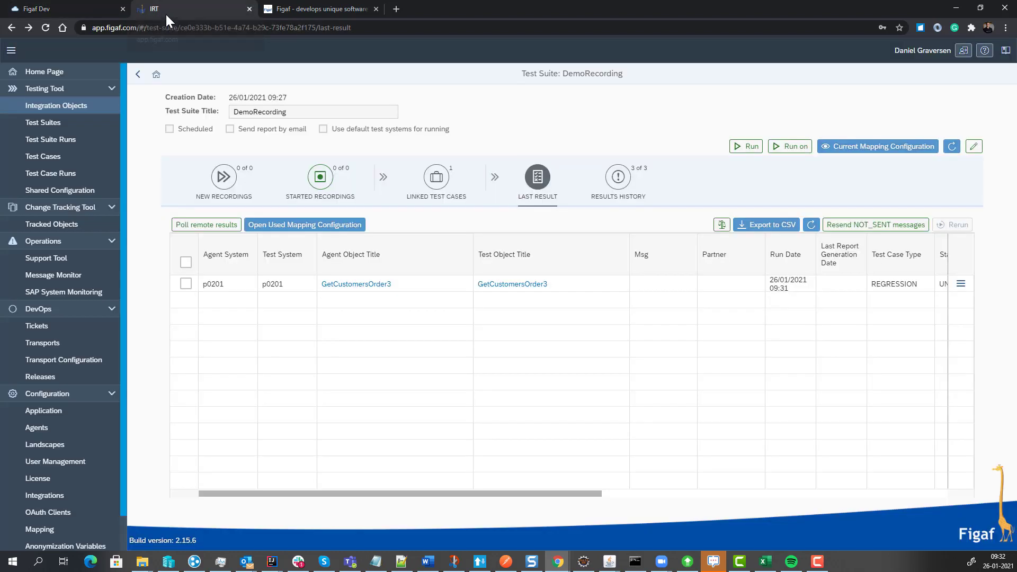
left_click(538, 185)
left_click(952, 146)
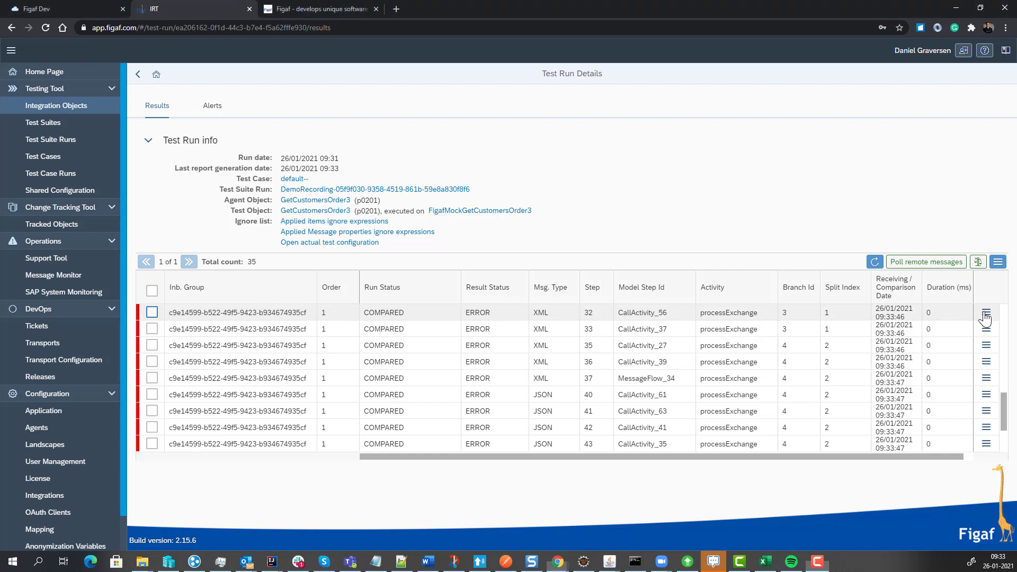
Open the differences of the CallActivity_56 message at step 32 and add properties Set-Cookie and cf-request-id to the ignore list.
left_click(985, 313)
left_click(912, 337)
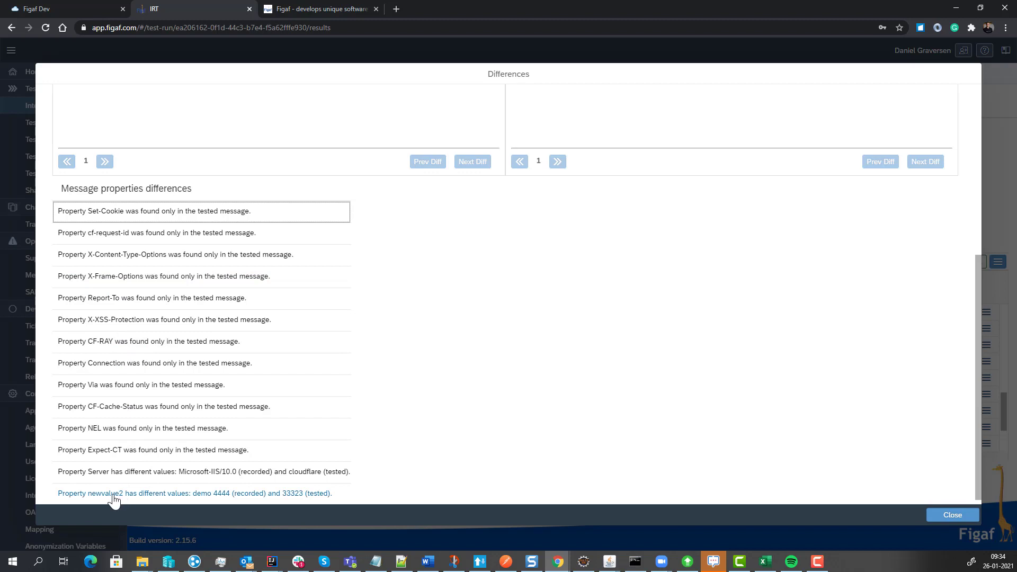
left_click(134, 212)
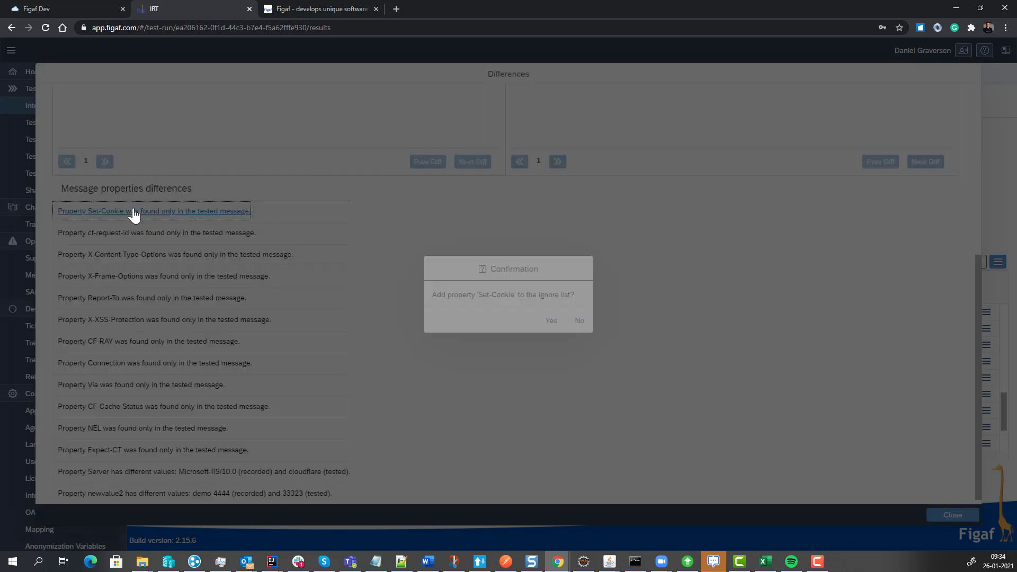
left_click(548, 320)
left_click(576, 321)
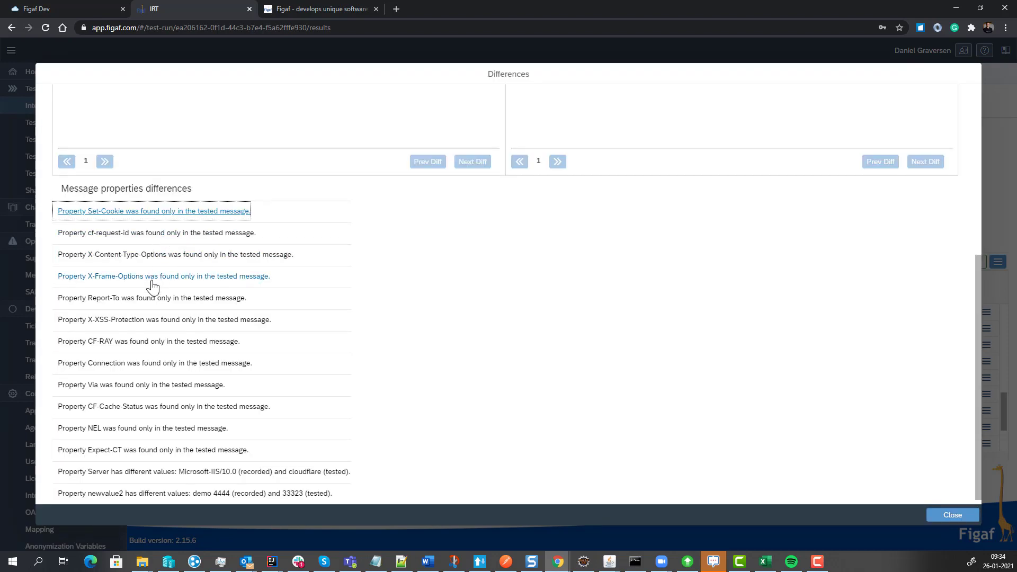
left_click(148, 233)
left_click(550, 323)
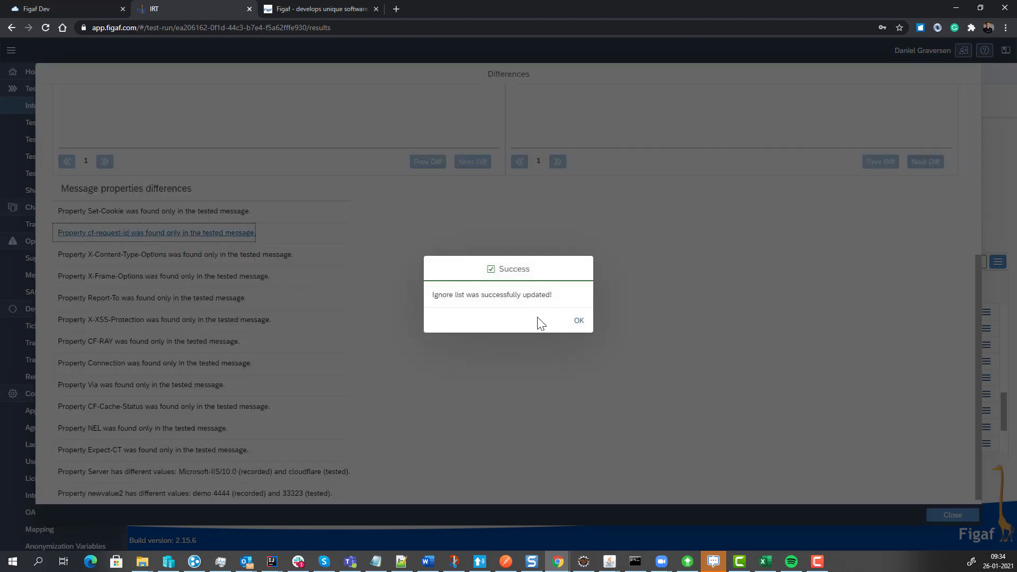
left_click(577, 320)
Add the message properties X-Content-Type-Options, X-Frame-Options and Report-To to the ignore list.
left_click(144, 253)
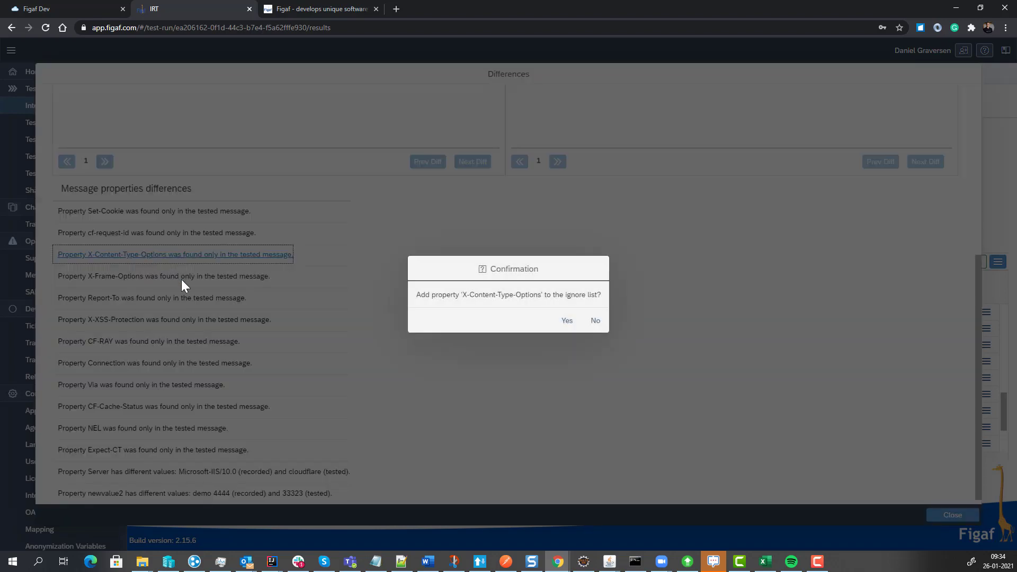
left_click(552, 321)
left_click(578, 322)
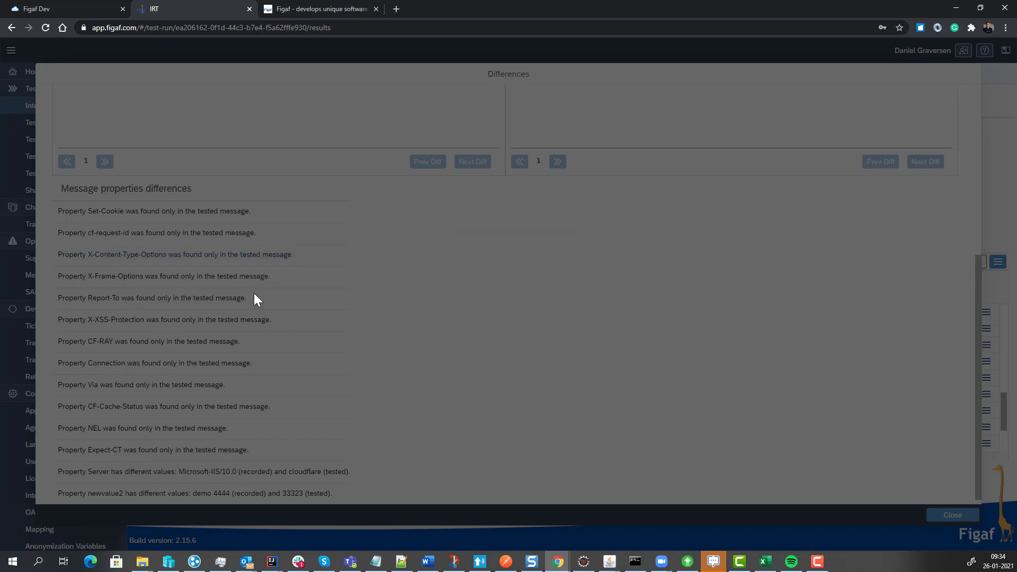
left_click(167, 277)
left_click(548, 321)
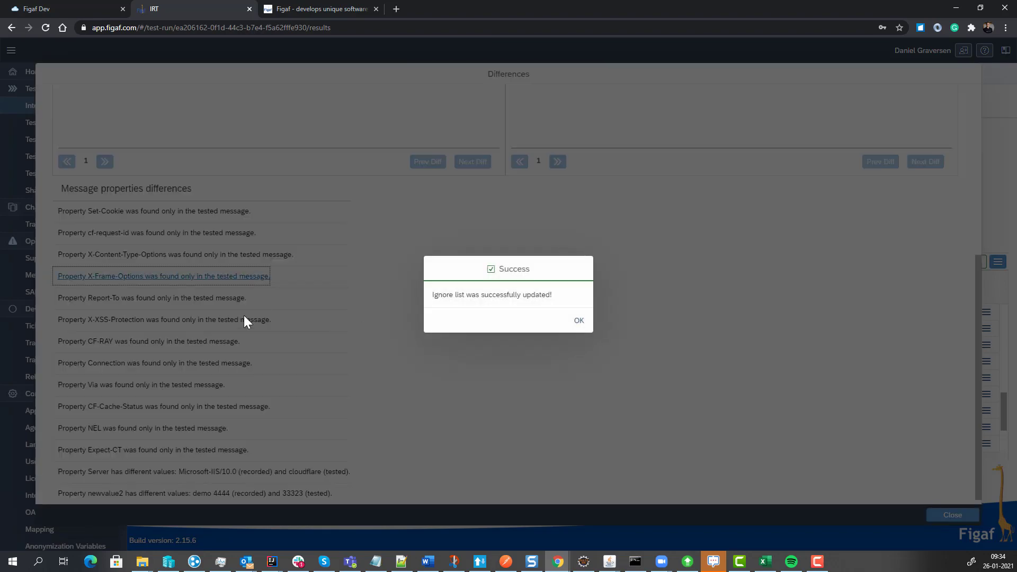
left_click(578, 321)
left_click(168, 300)
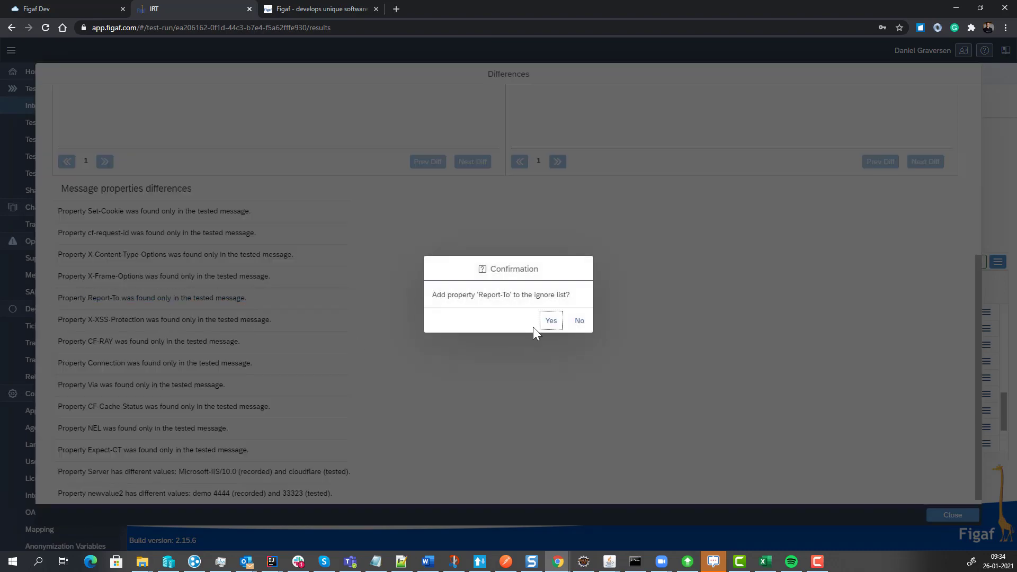
left_click(540, 326)
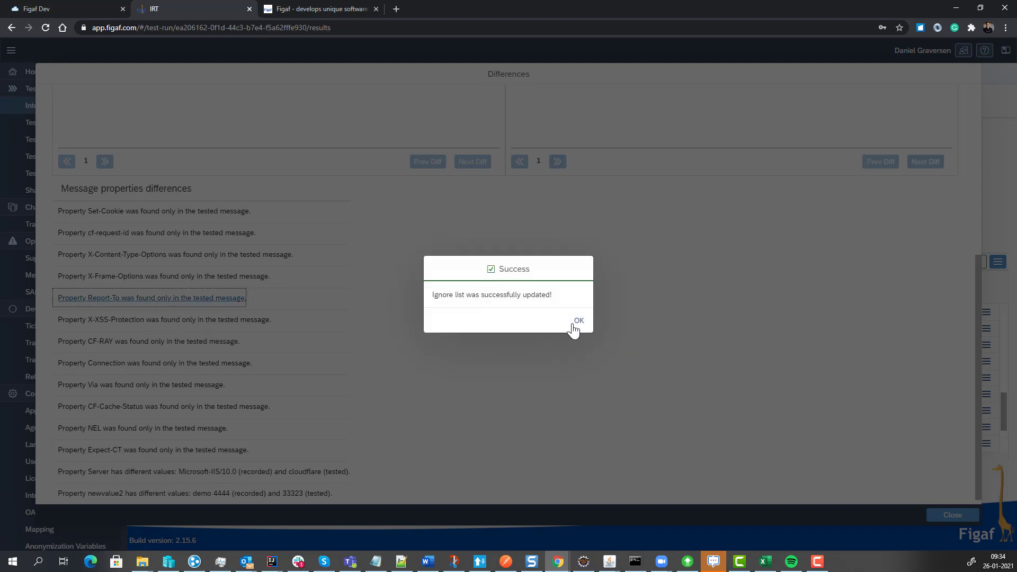
left_click(576, 322)
Add the message properties X-XSS-Protection, CF-RAY and Connection to the ignore list.
left_click(159, 321)
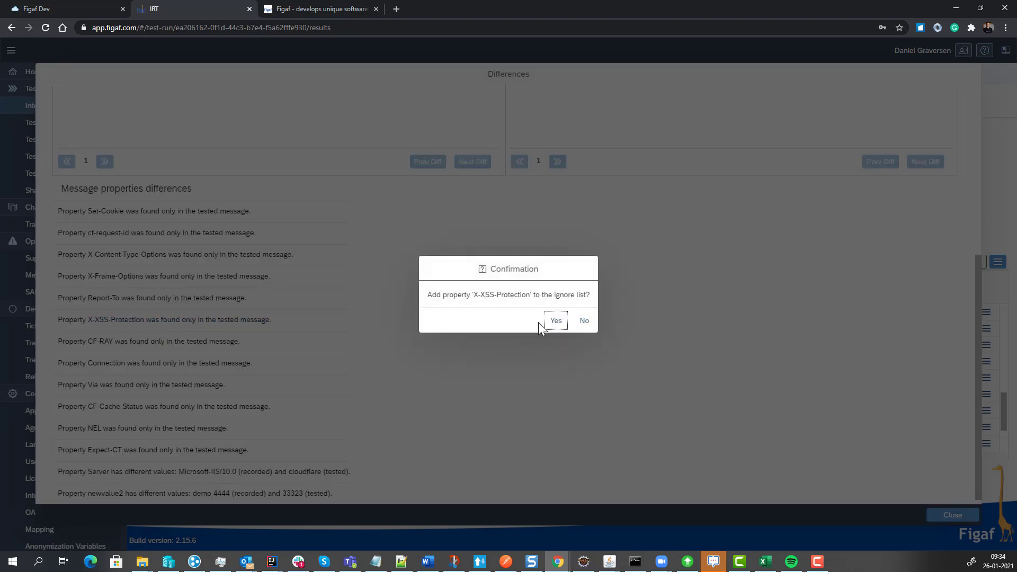
left_click(553, 321)
left_click(579, 321)
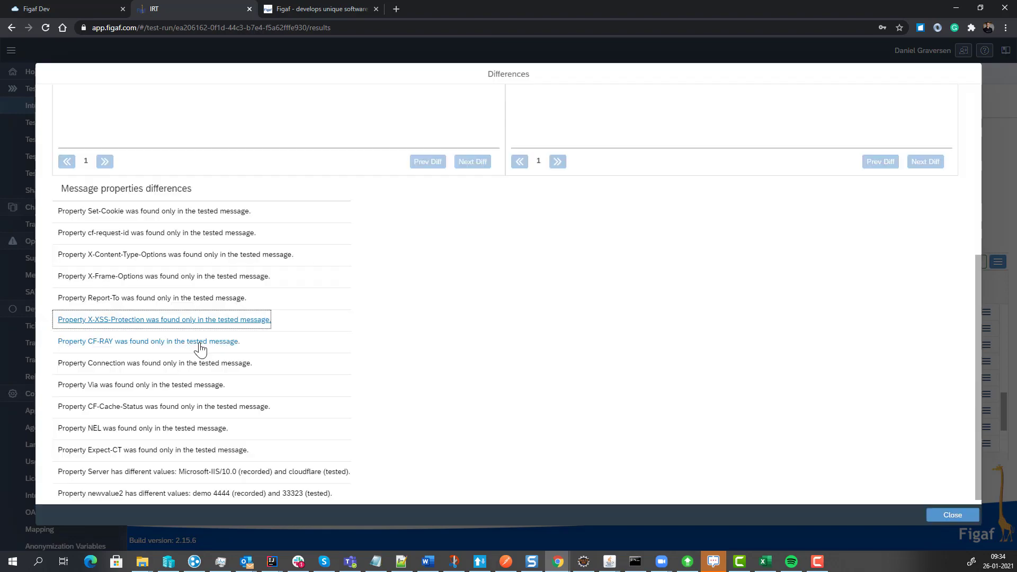
left_click(200, 344)
left_click(550, 320)
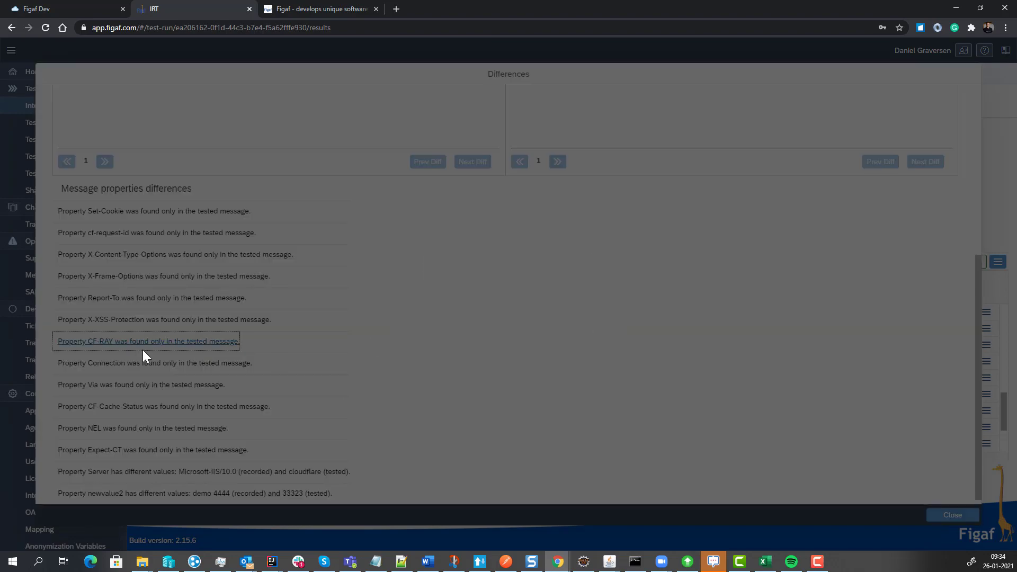
left_click(575, 321)
left_click(121, 362)
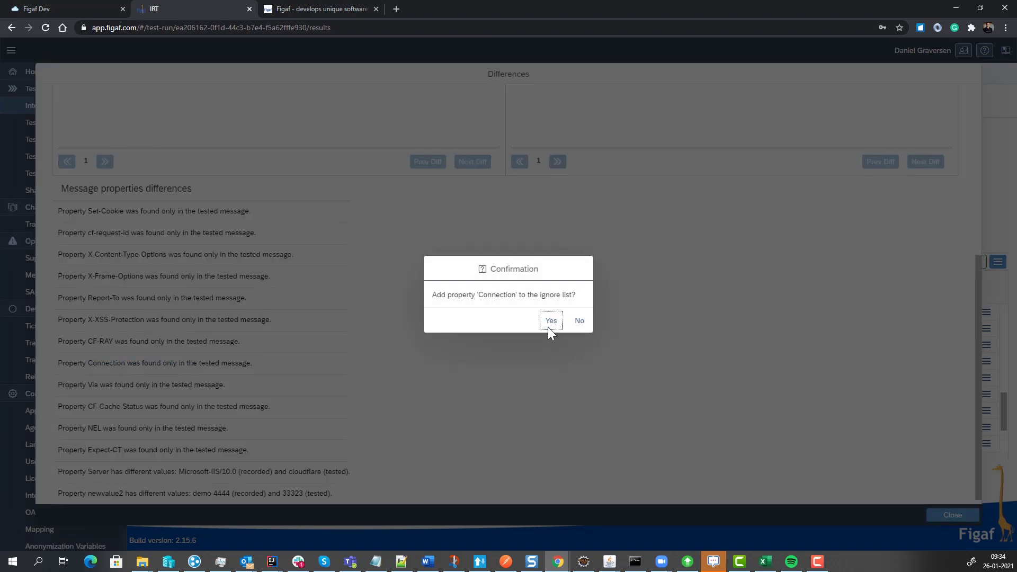
left_click(549, 323)
left_click(580, 322)
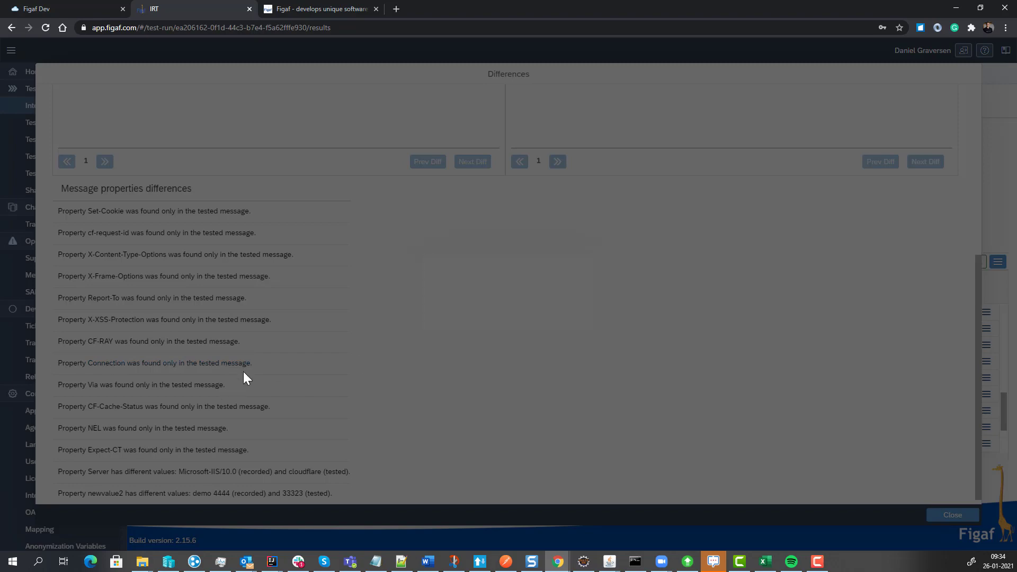
Add the message properties CF-Cache-Status and NEL to the ignore list.
left_click(193, 406)
left_click(548, 325)
left_click(571, 324)
left_click(200, 424)
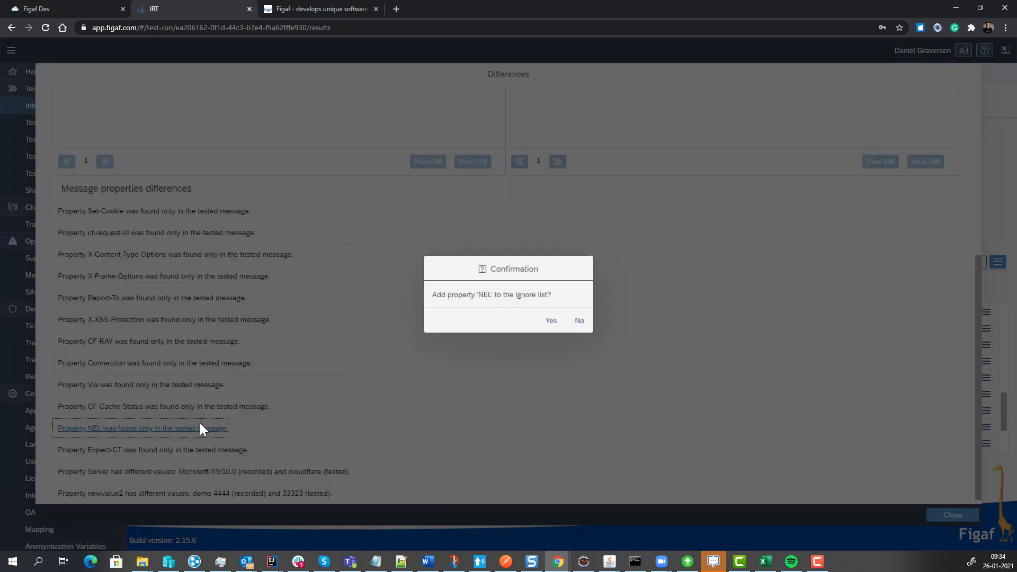
left_click(549, 324)
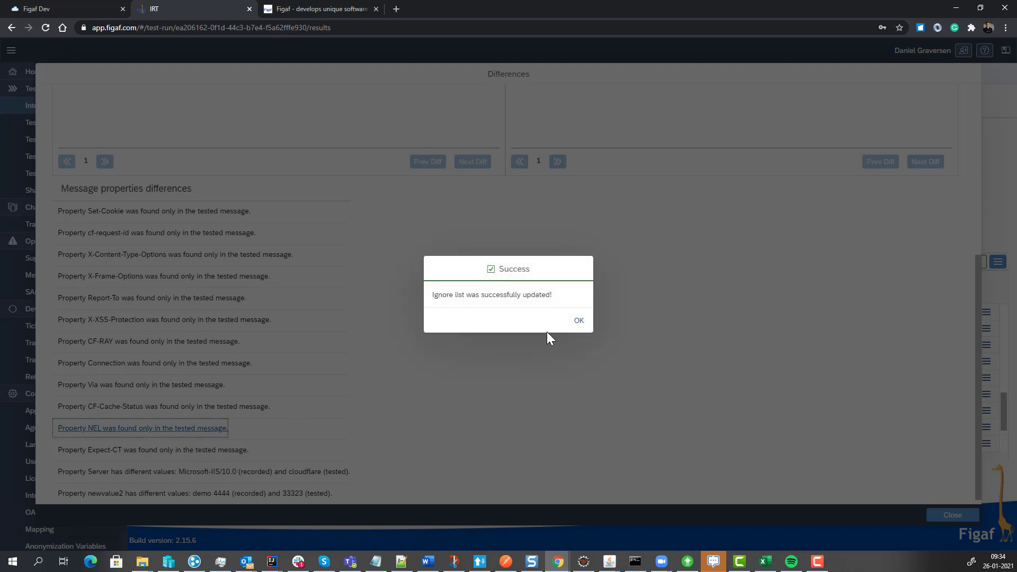
left_click(578, 320)
Add the message properties Expect-CT and Server to the ignore list.
left_click(227, 450)
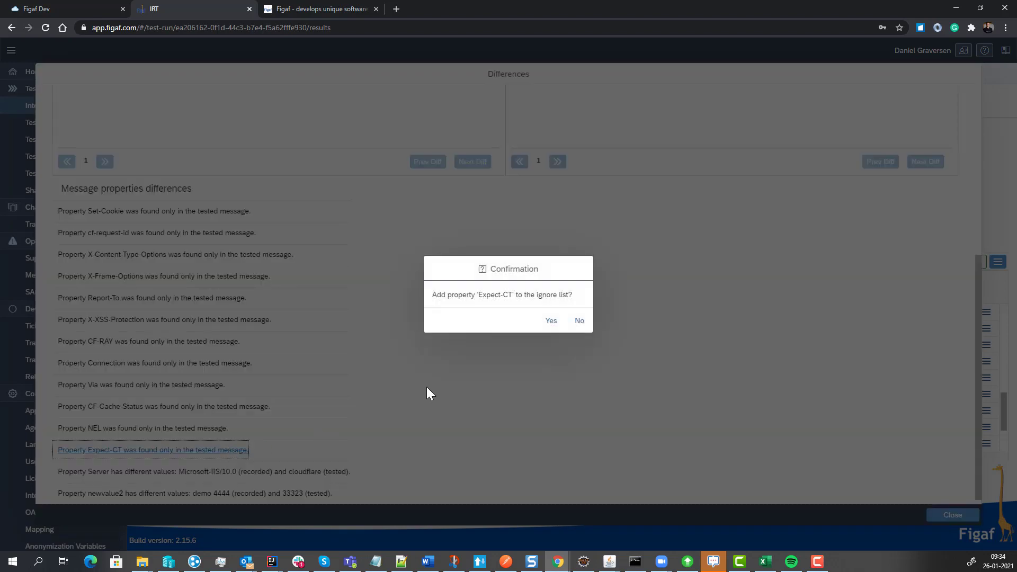
left_click(560, 321)
left_click(579, 326)
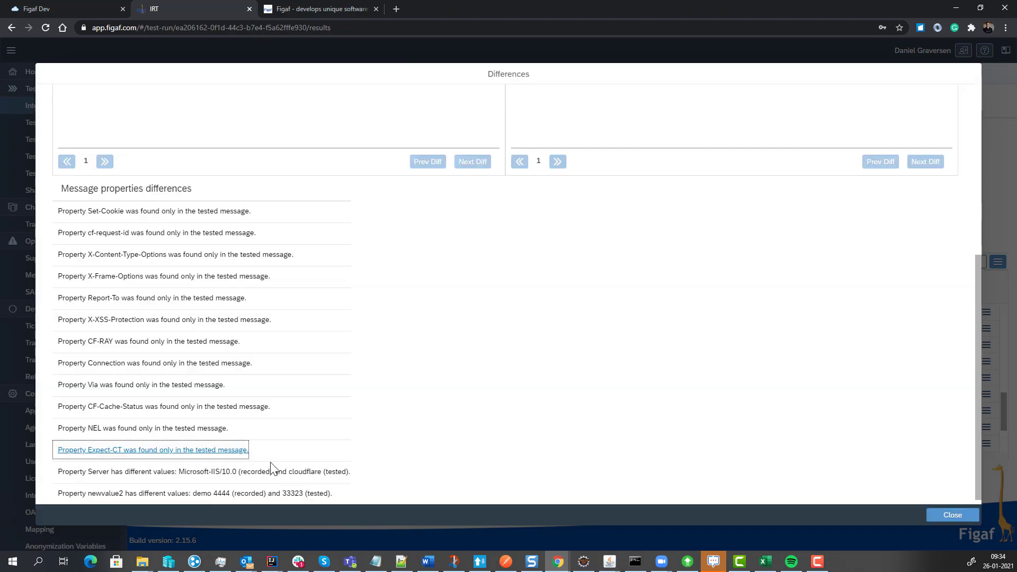
left_click(270, 471)
left_click(551, 321)
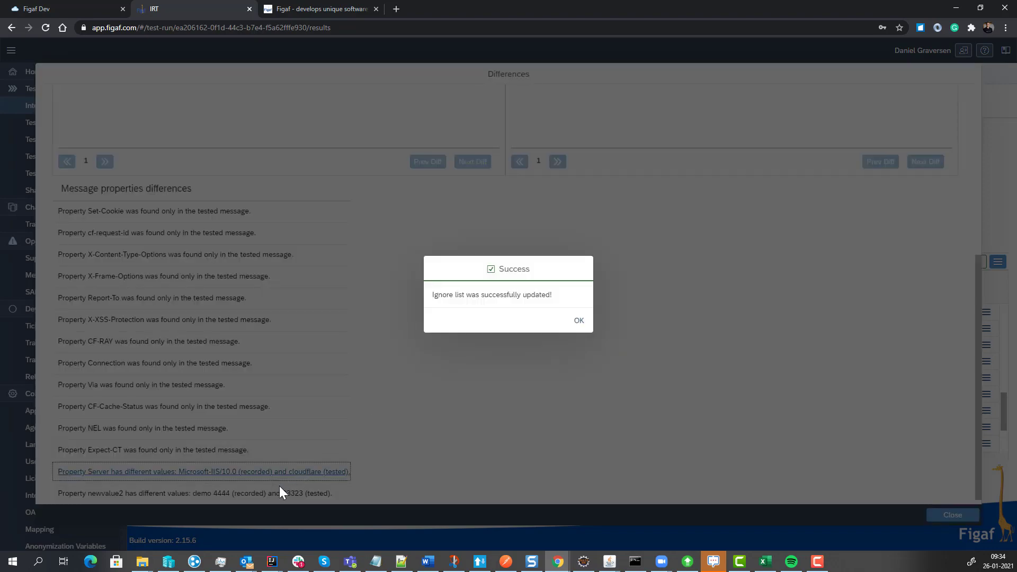
left_click(579, 320)
Add the message property newvalue2 to the ignore list and close the differences view.
left_click(213, 494)
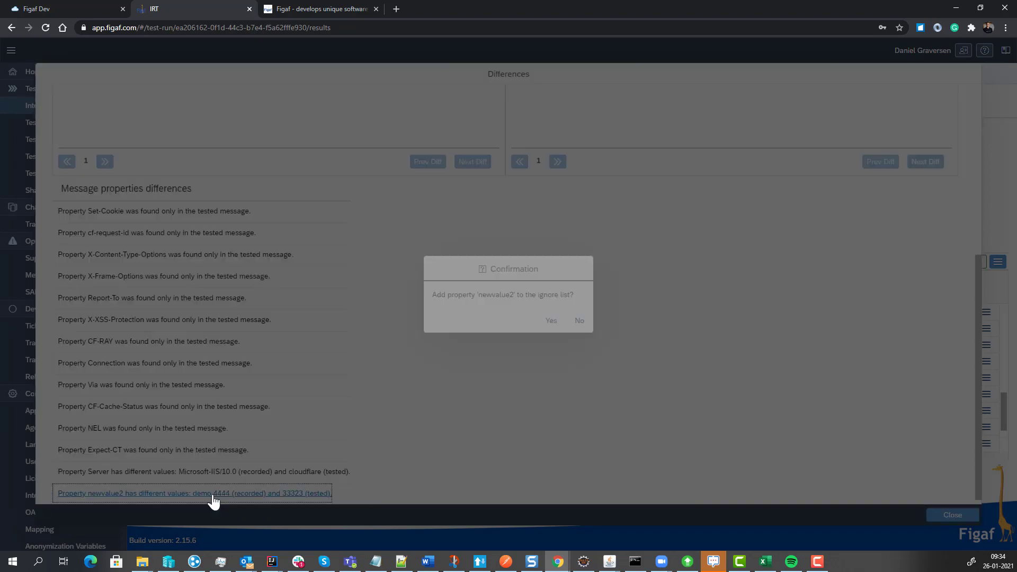
left_click(551, 320)
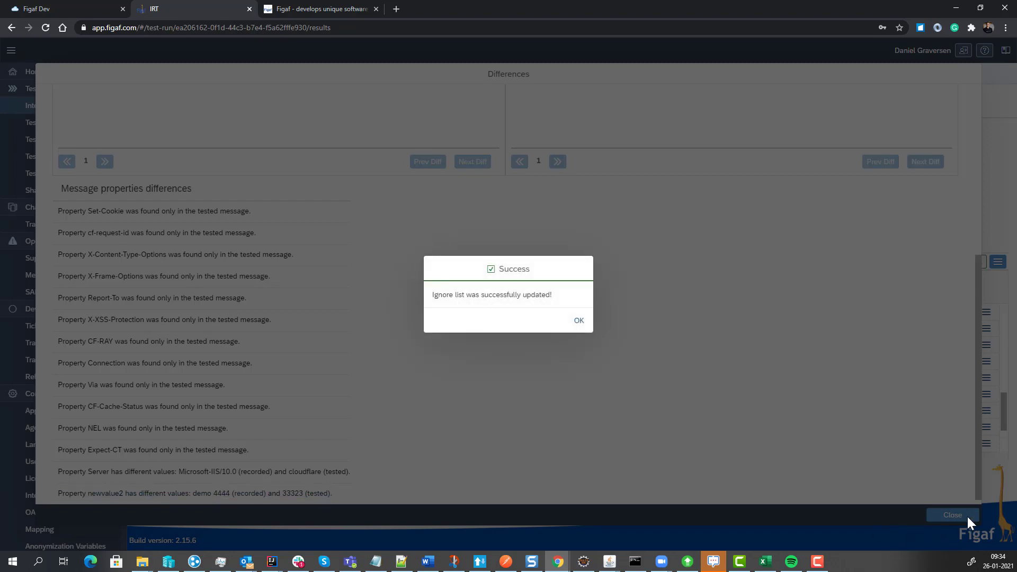
left_click(578, 321)
left_click(961, 516)
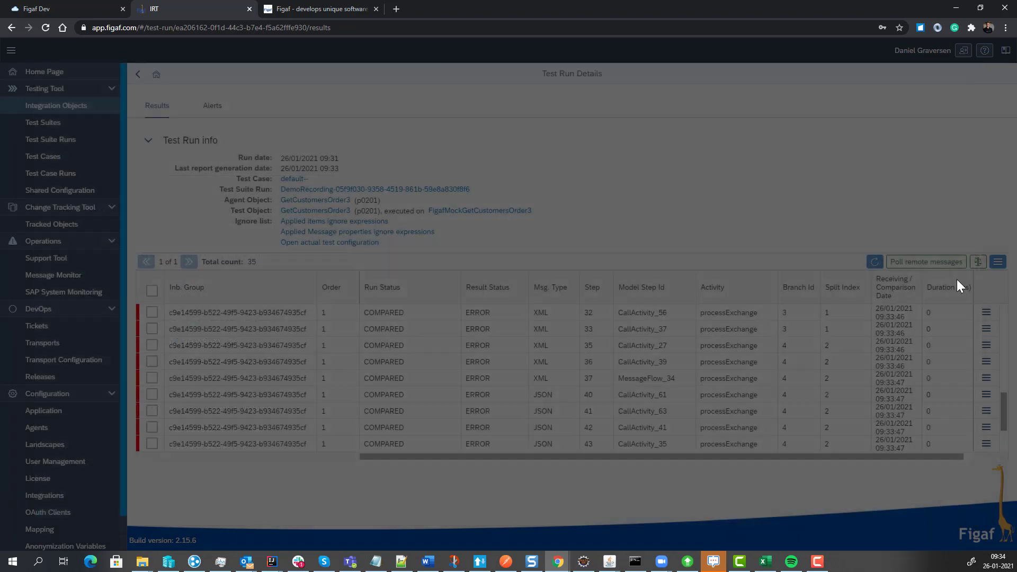
Compare the test run's results again using the updated ignore list.
left_click(873, 266)
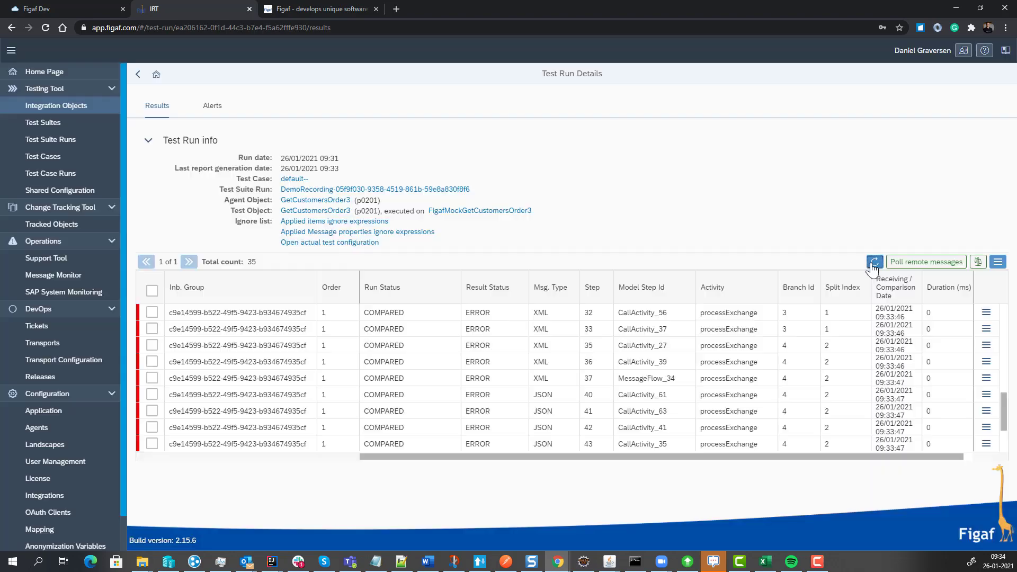
left_click(873, 263)
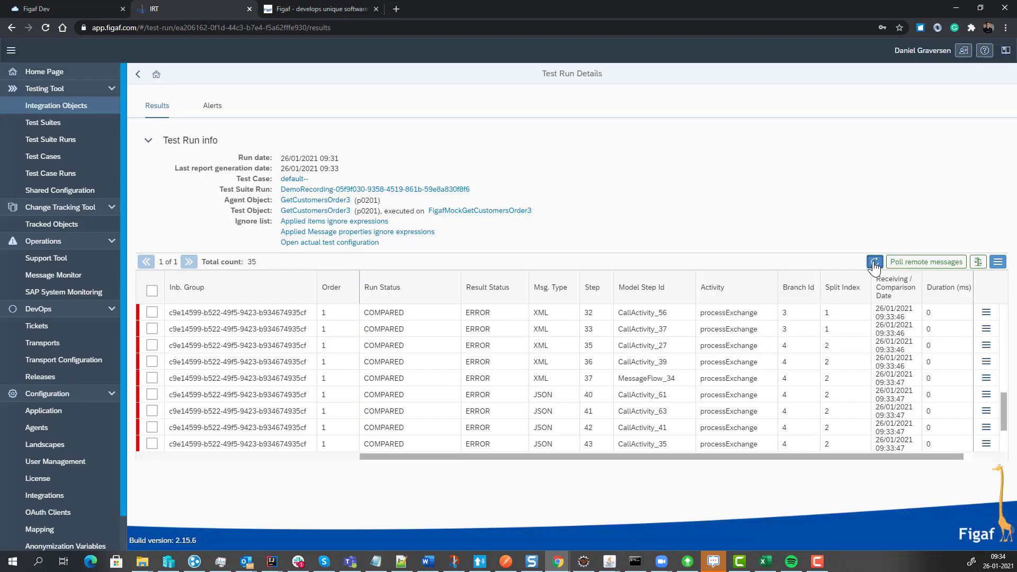
left_click(874, 263)
left_click(874, 262)
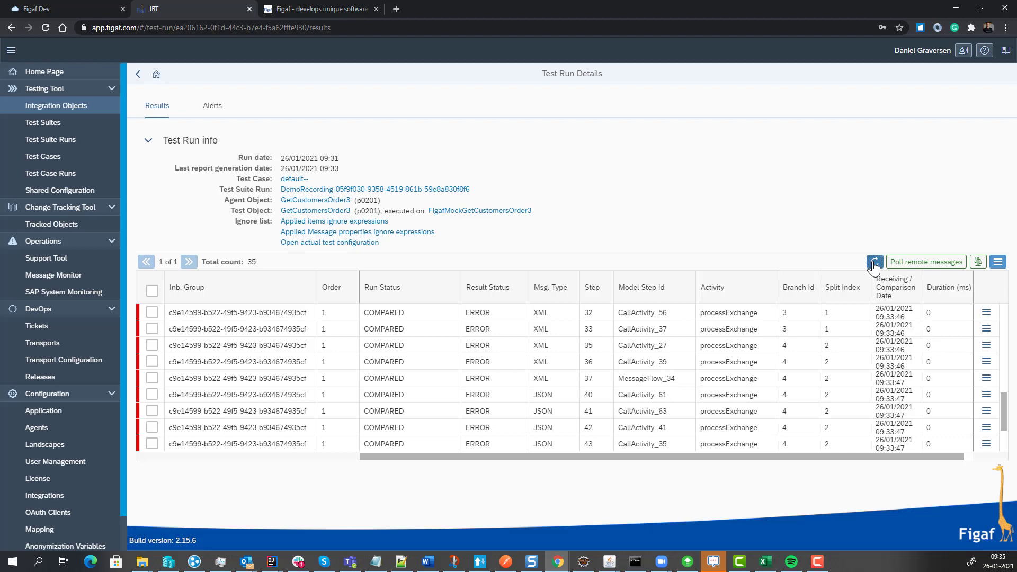
left_click(931, 259)
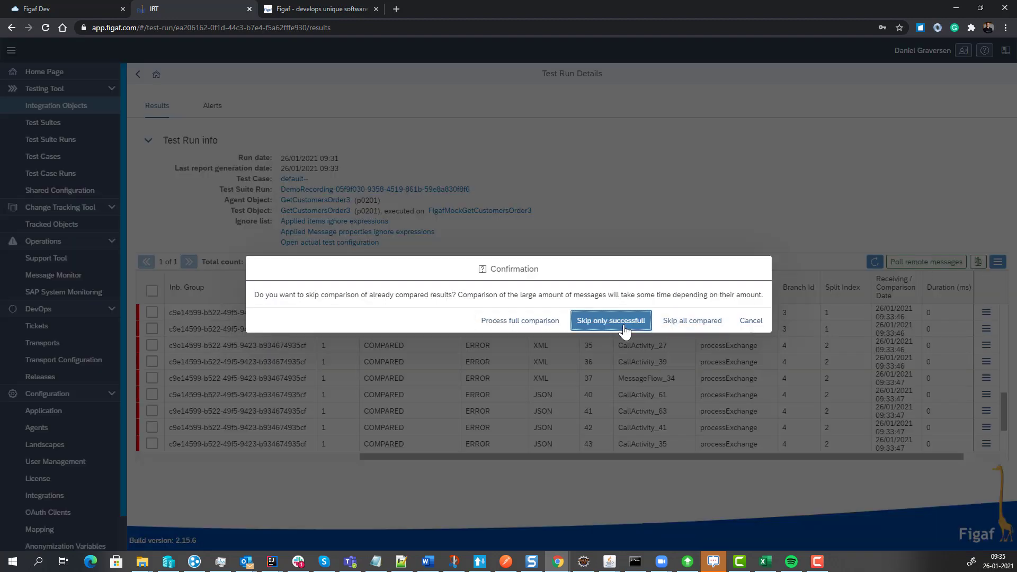
left_click(624, 324)
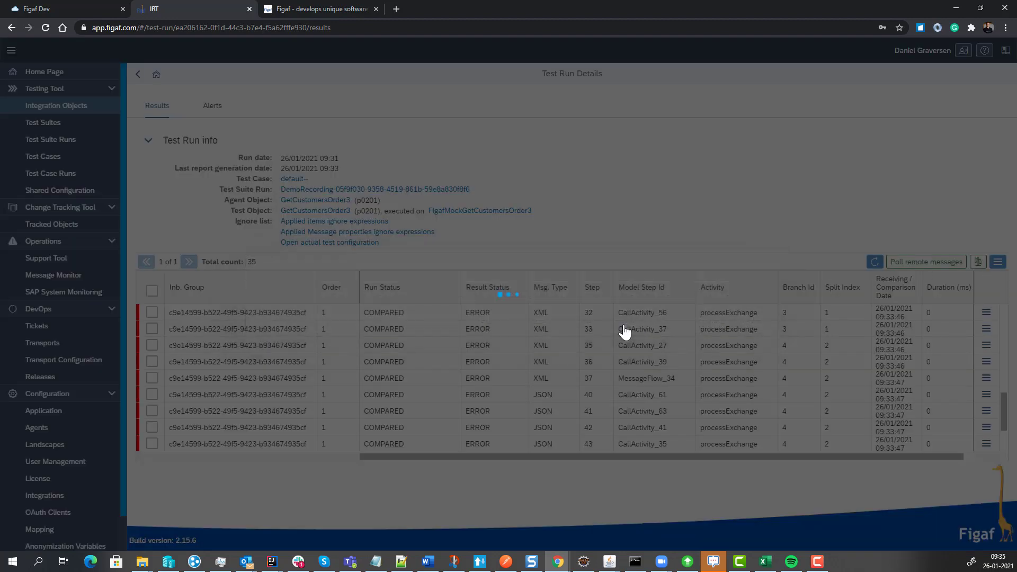
left_click(609, 320)
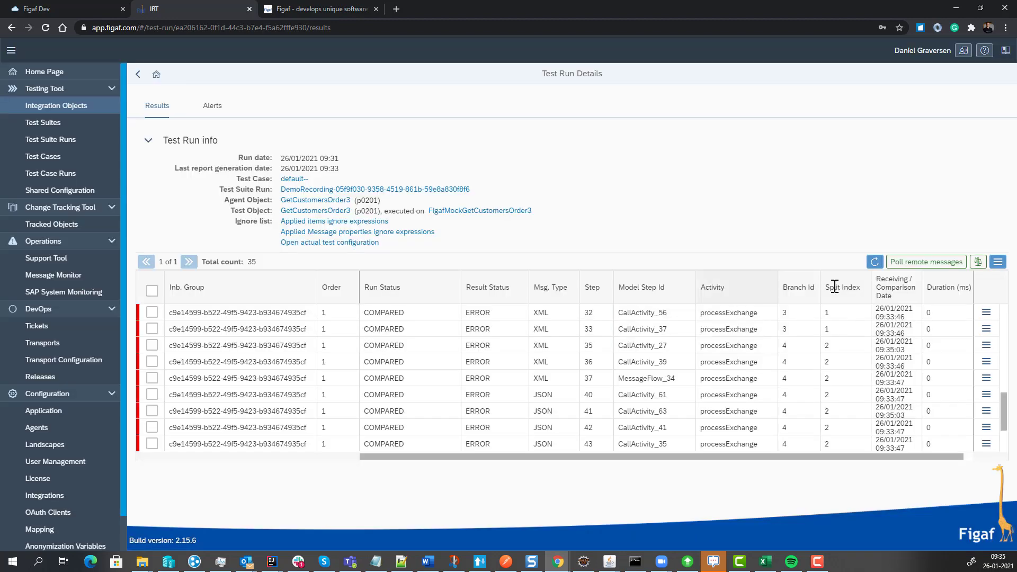
Refresh the test run results repeatedly to follow the progress of the comparison.
left_click(872, 263)
left_click(872, 262)
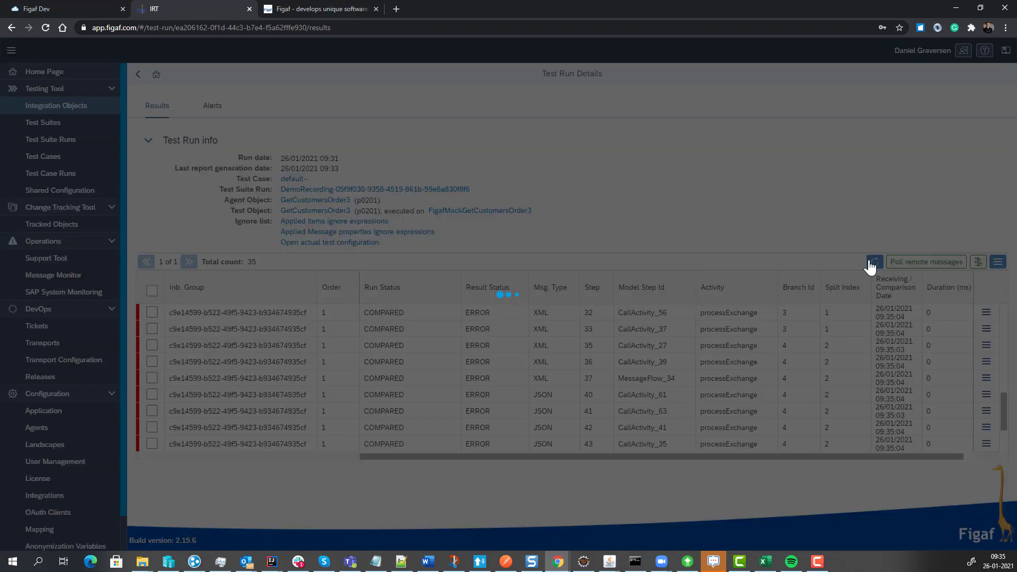
left_click(873, 263)
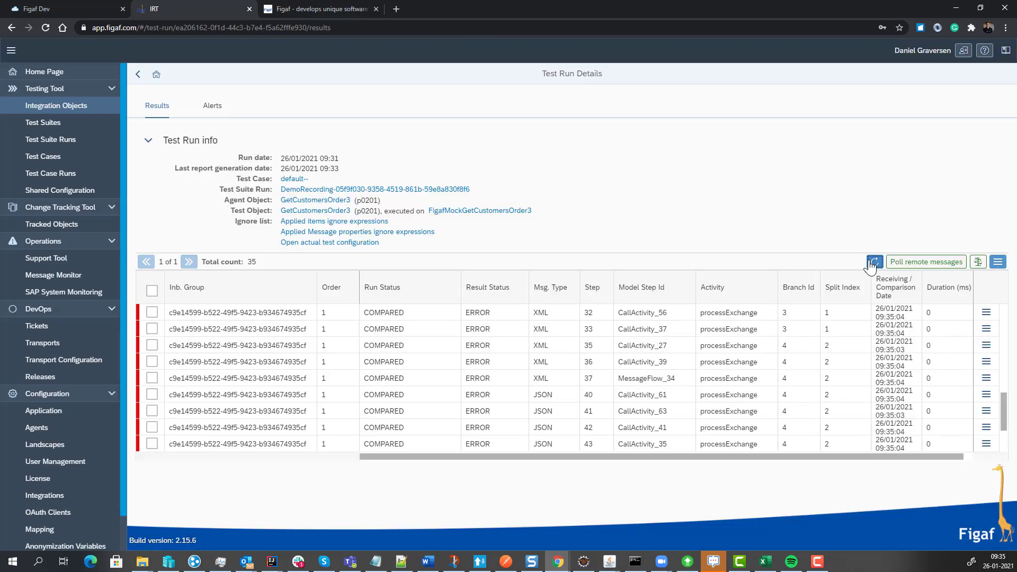
left_click(873, 263)
left_click(873, 263)
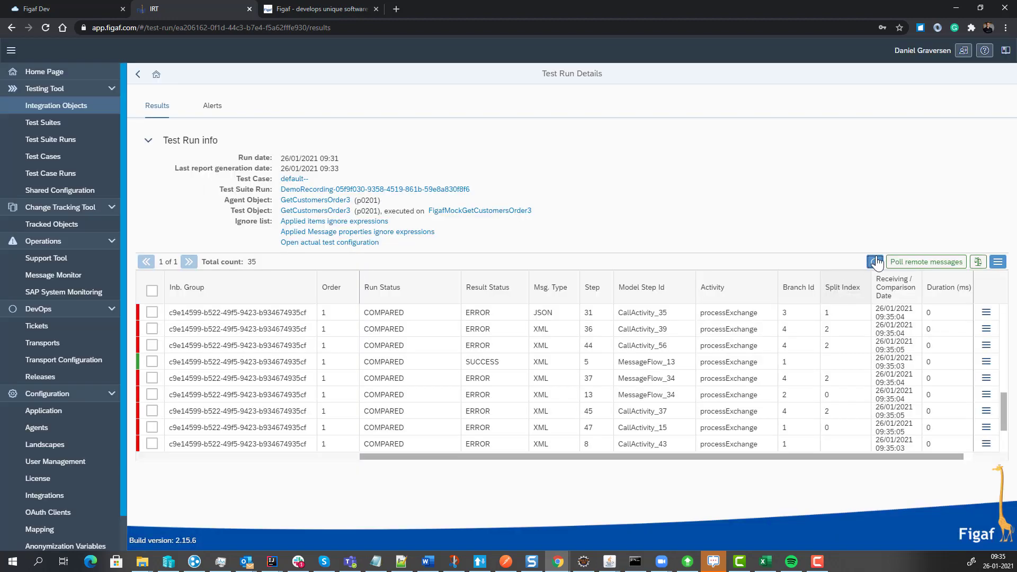
left_click(875, 263)
left_click(874, 262)
left_click(874, 262)
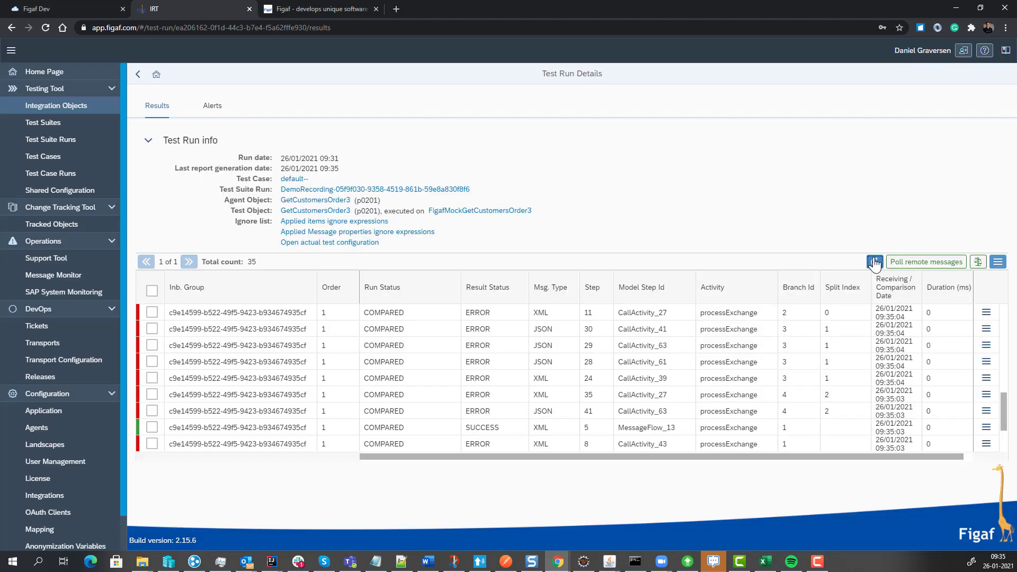
left_click(875, 261)
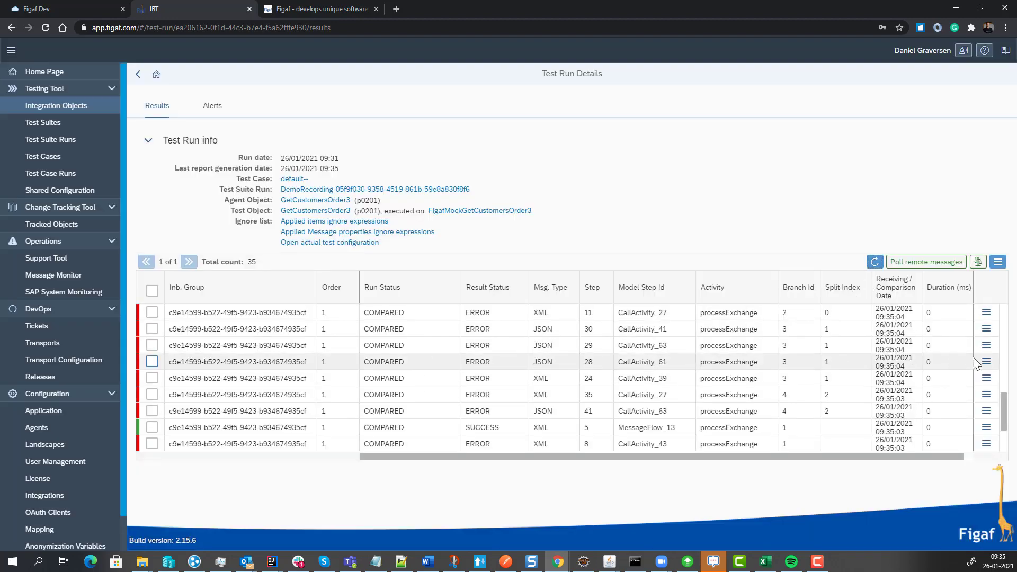
Open the differences of the CallActivity_61 message at step 28 and add property Via to the ignore list.
left_click(987, 364)
left_click(900, 387)
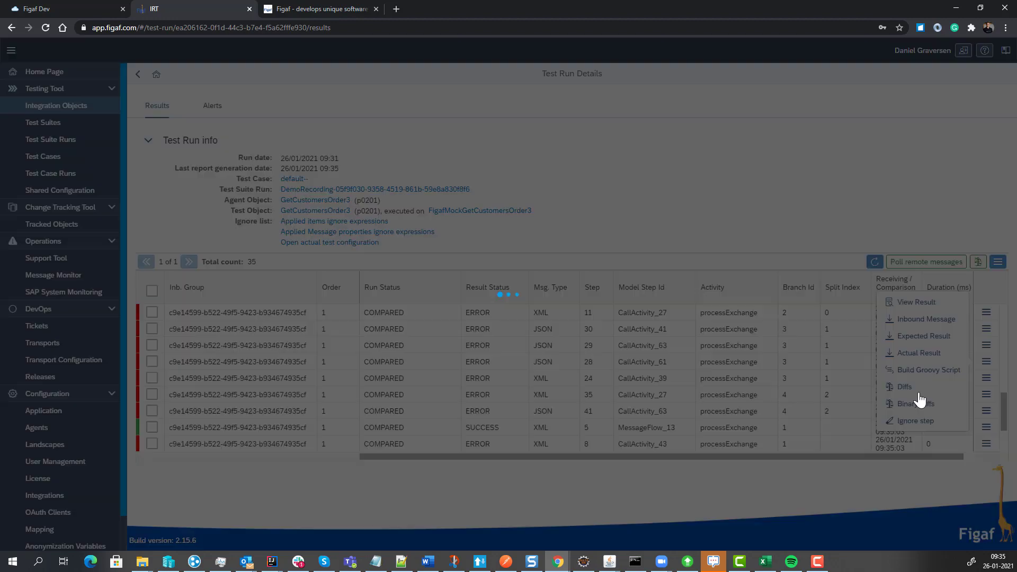
left_click(138, 490)
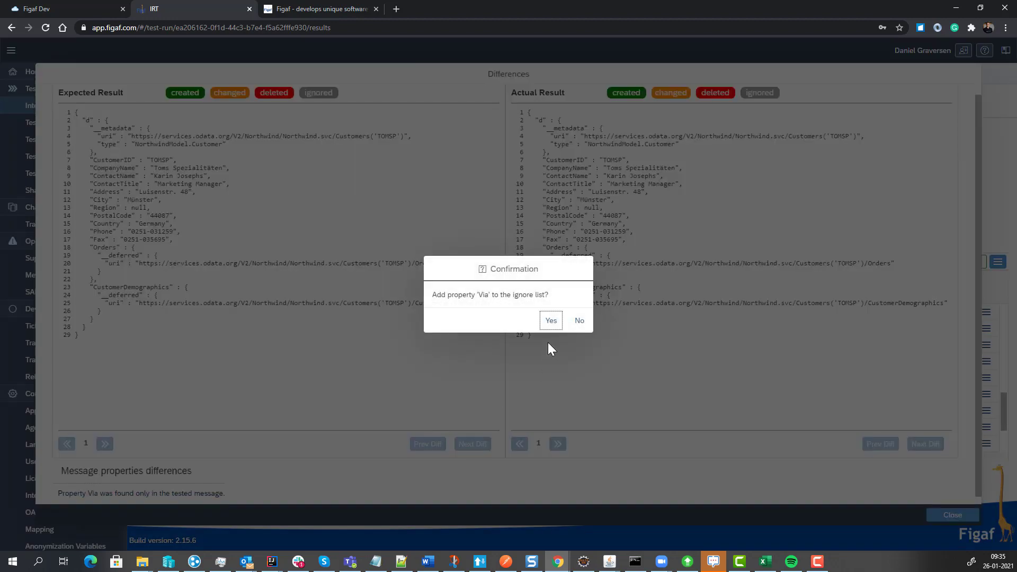
left_click(551, 320)
left_click(572, 326)
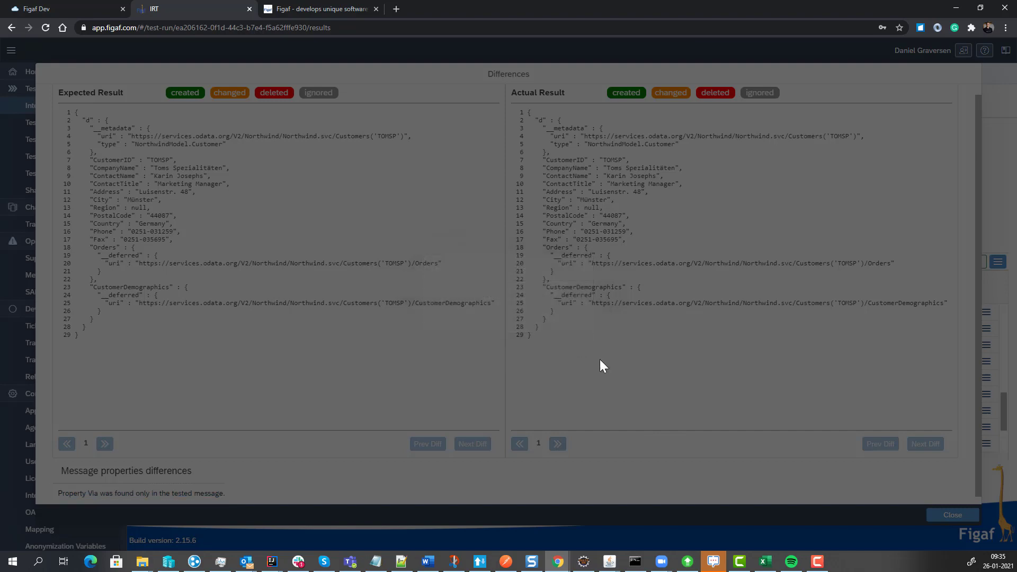
left_click(951, 516)
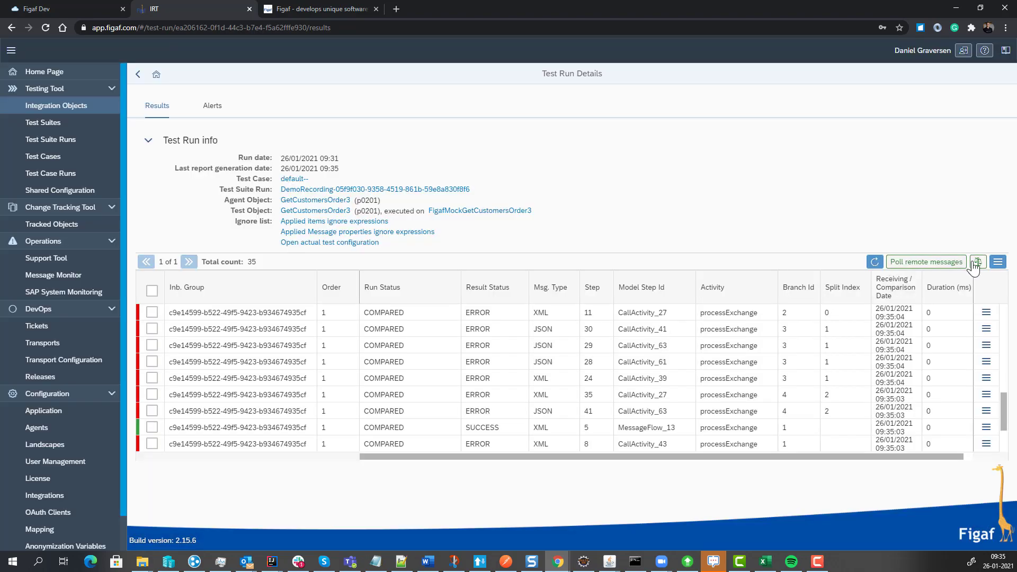
Rerun the comparison of the test run's messages and refresh the results.
left_click(875, 262)
left_click(611, 321)
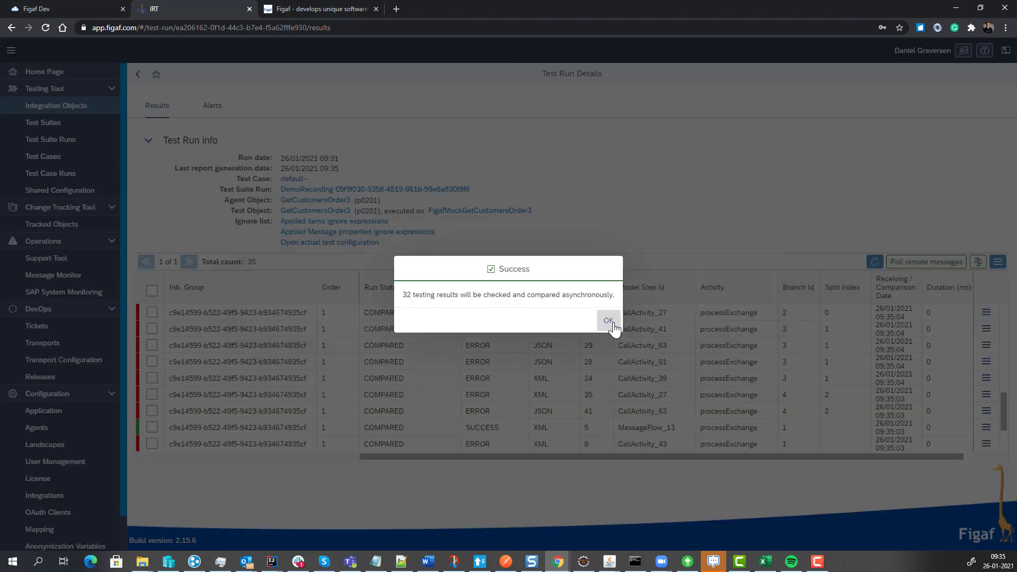
left_click(609, 321)
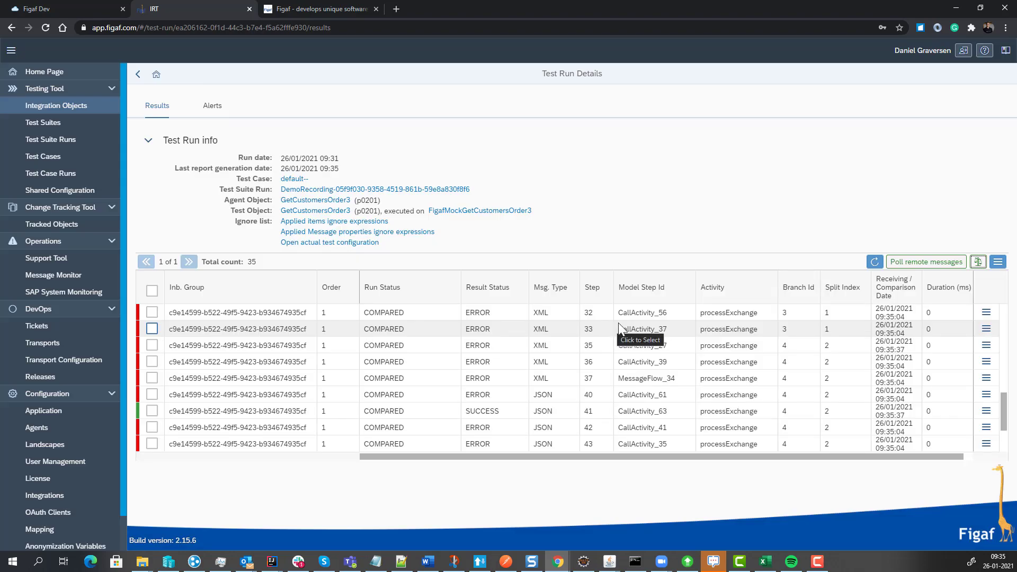
left_click(878, 262)
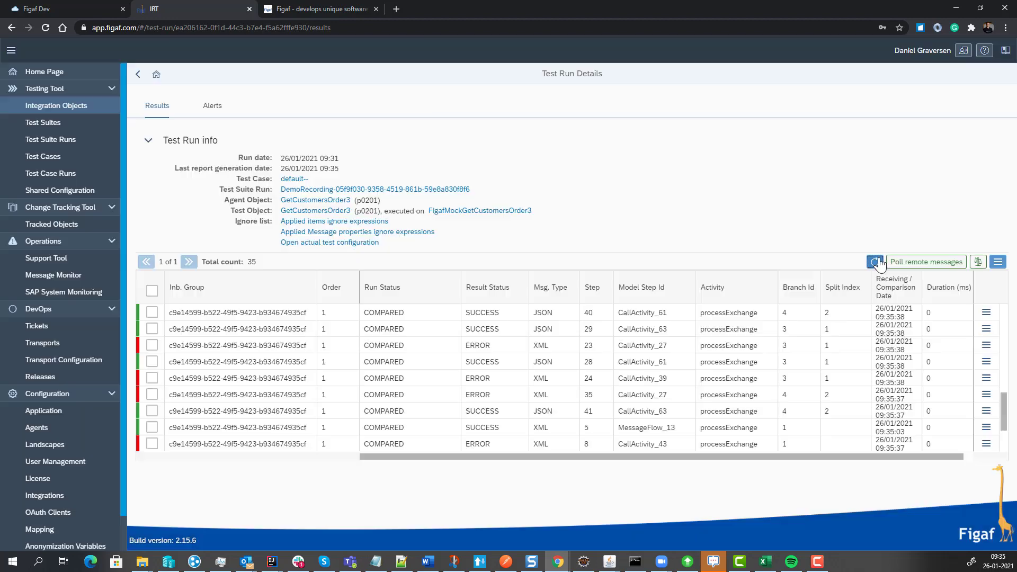
Turn off the mock endpoints option in the test configuration of GetCustomersOrder3 and save it.
left_click(324, 213)
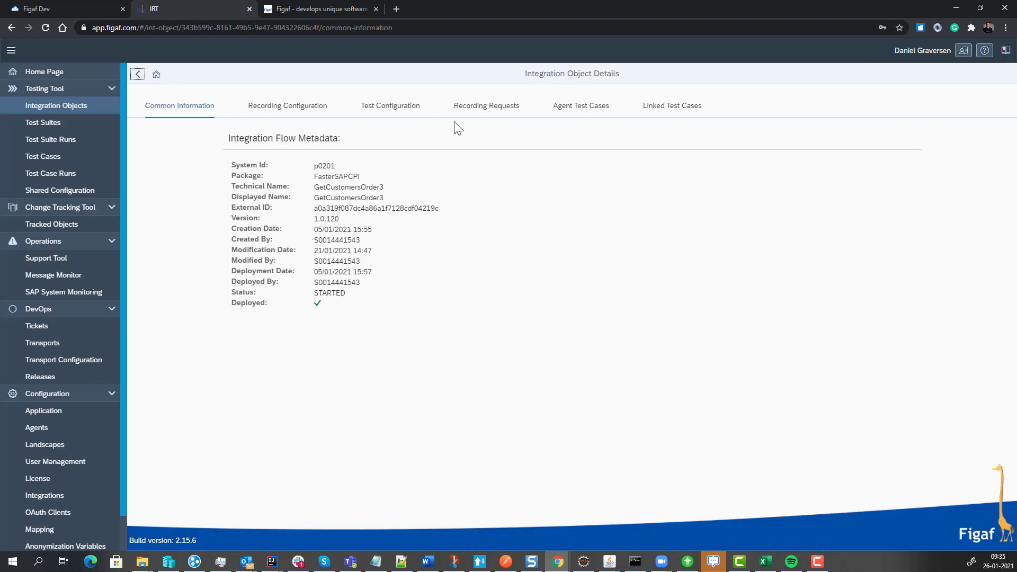
left_click(414, 109)
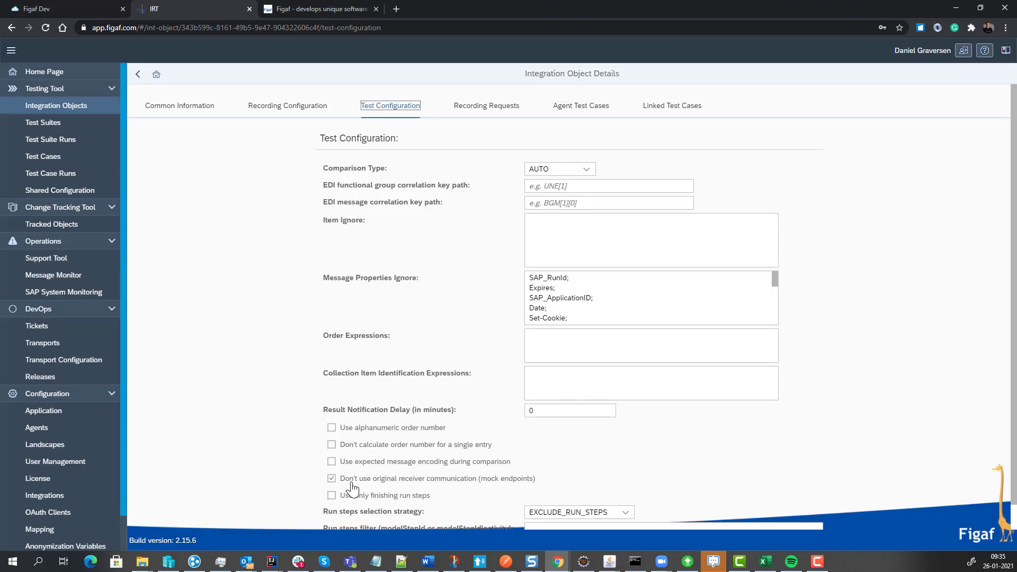
left_click(351, 482)
scroll(351, 482, "down", 1)
left_click(791, 525)
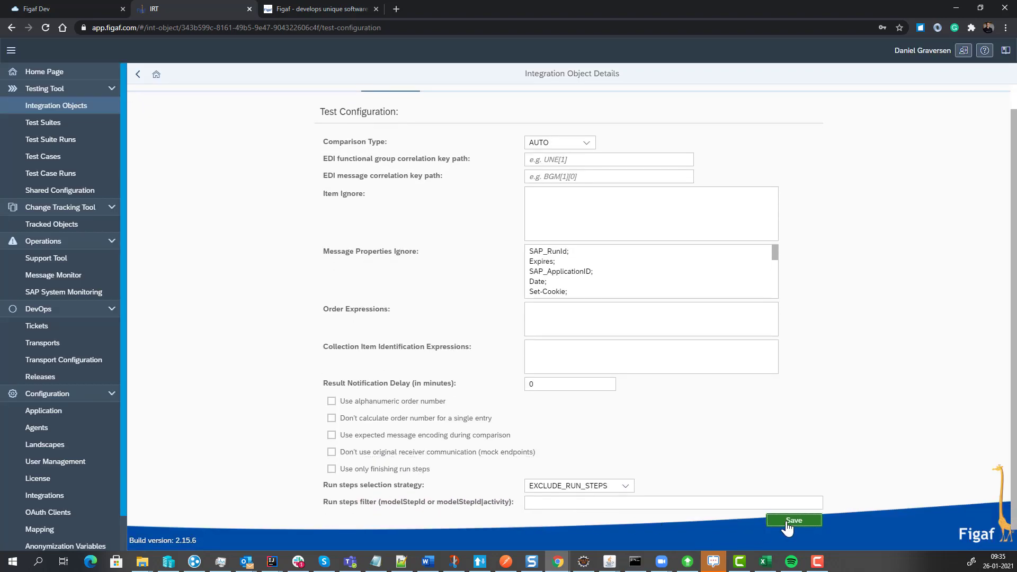
left_click(577, 322)
Start a new landscape in the configuration with the name CPI and the platform CPI.
left_click(39, 434)
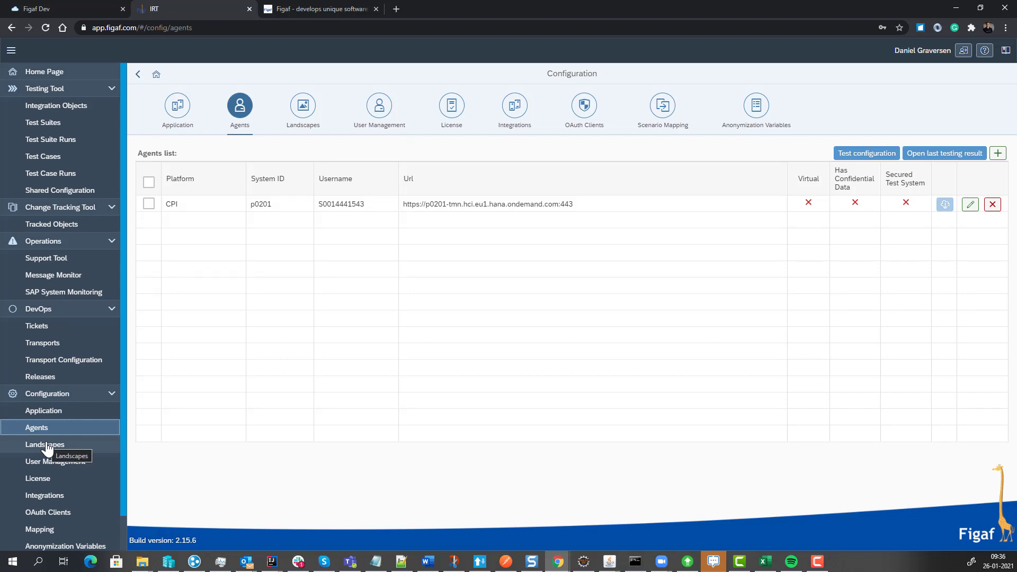
left_click(46, 445)
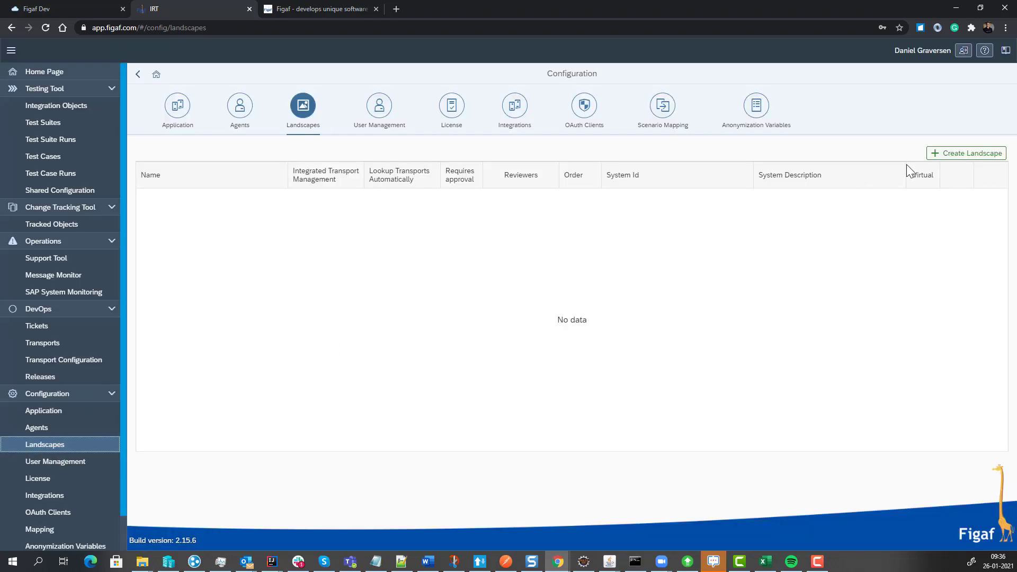
left_click(974, 154)
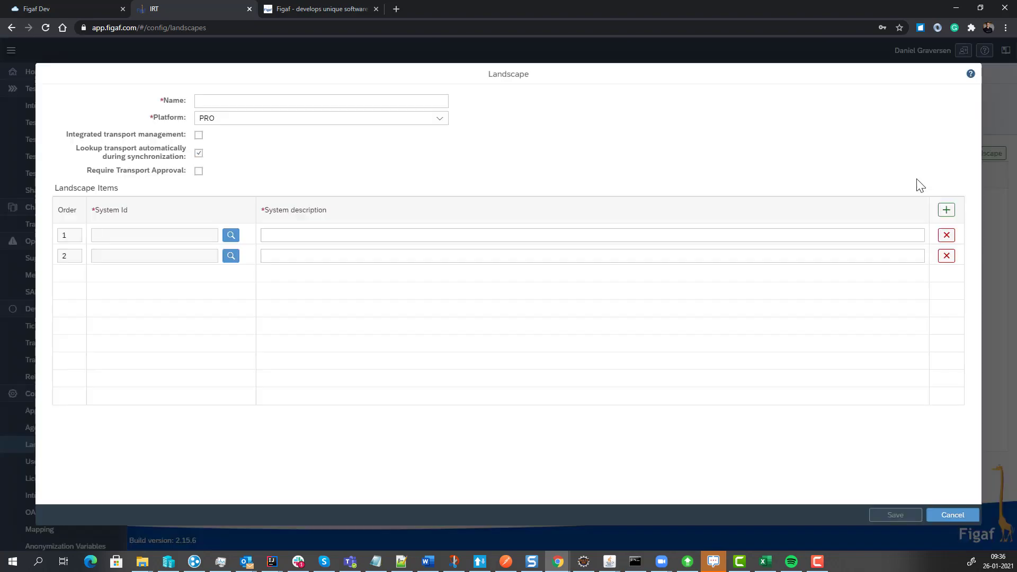
left_click(329, 102)
type("CP")
key("BackSpace")
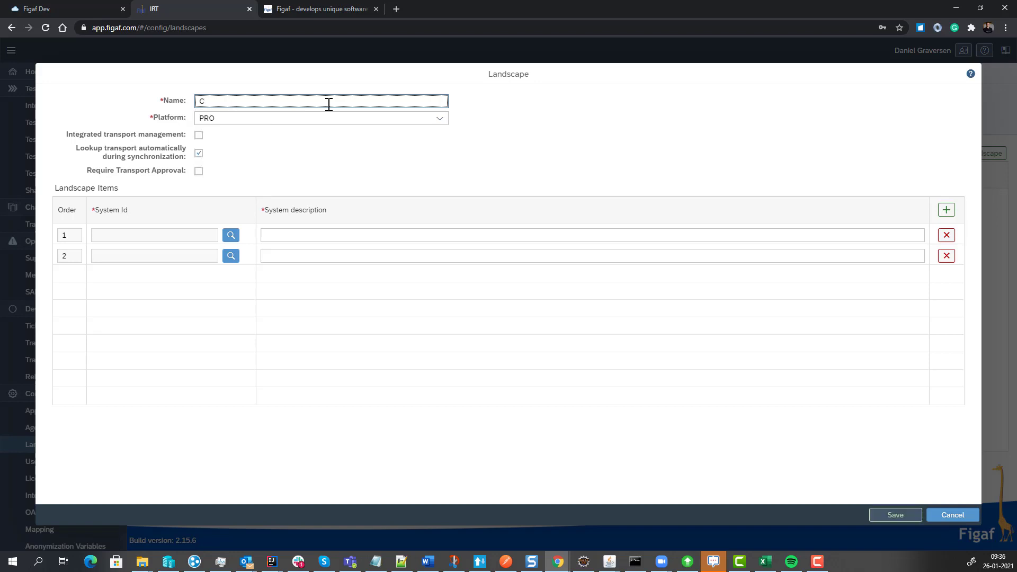
key("BackSpace")
type("CPI")
left_click(344, 118)
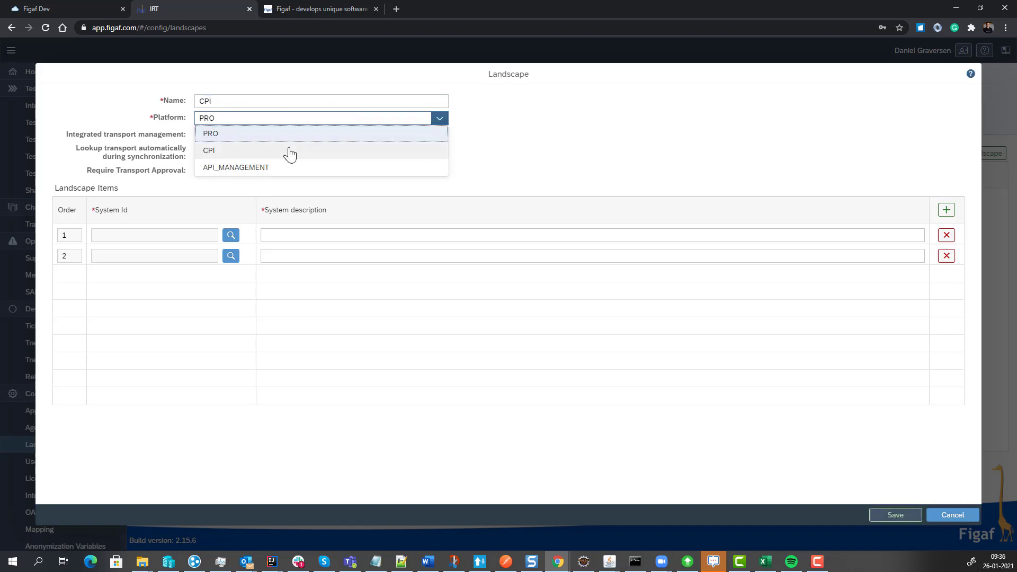
left_click(288, 151)
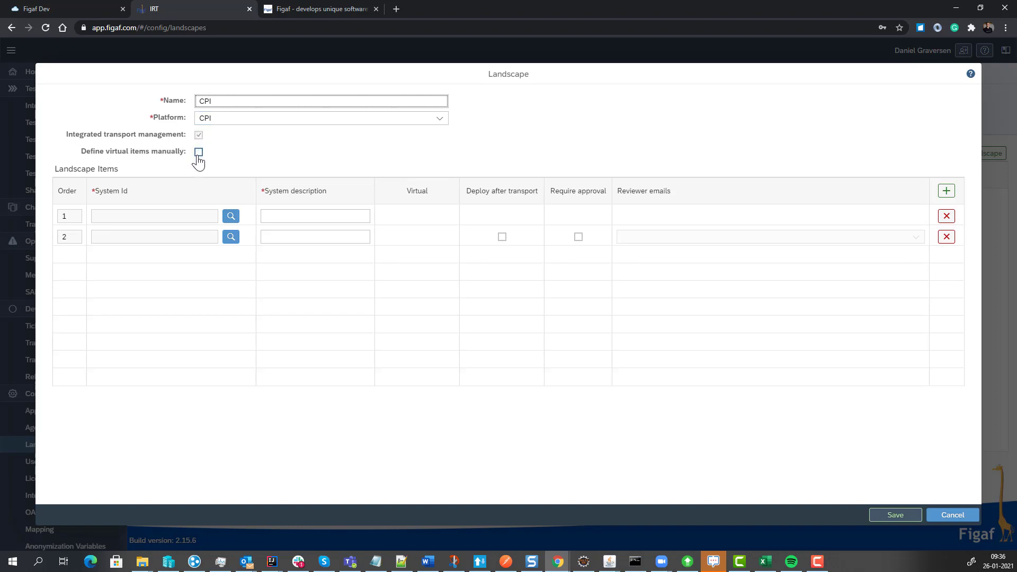
Assign agent p0201 as the system of both landscape items.
left_click(231, 216)
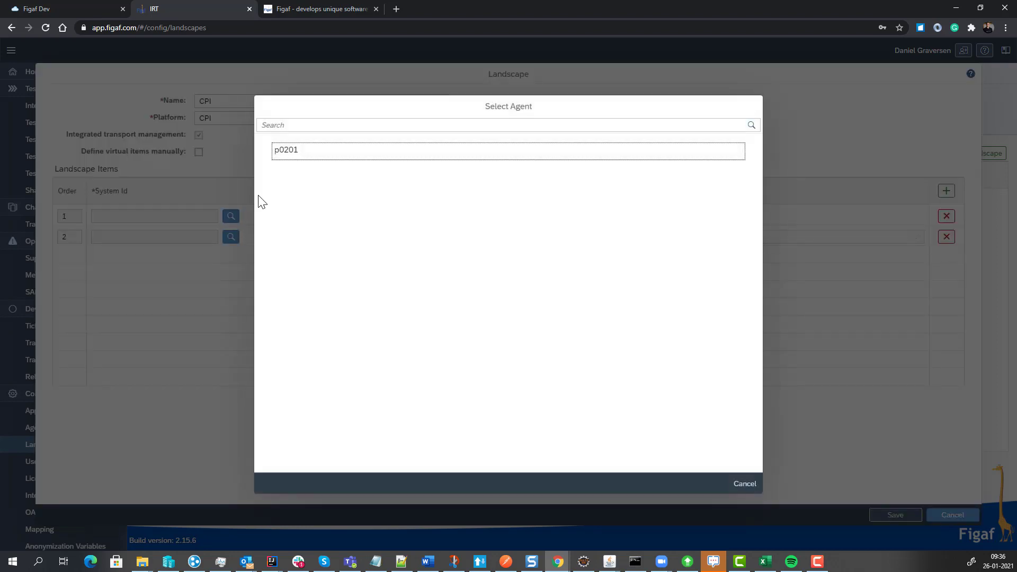
left_click(283, 155)
left_click(231, 237)
left_click(314, 162)
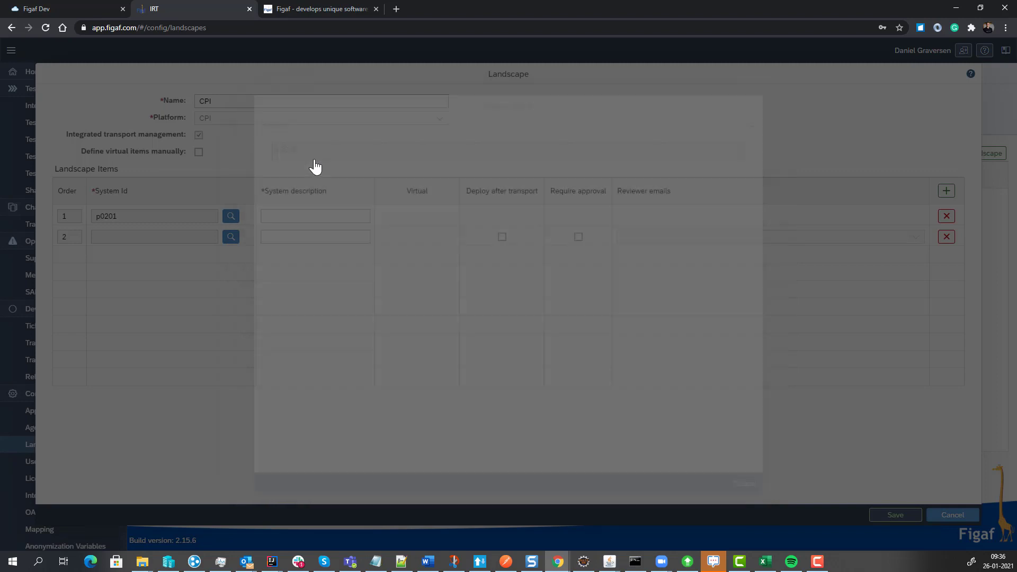
Enter the system descriptions Dev for the first landscape item and QA7 for the second.
left_click(296, 215)
type("Devf")
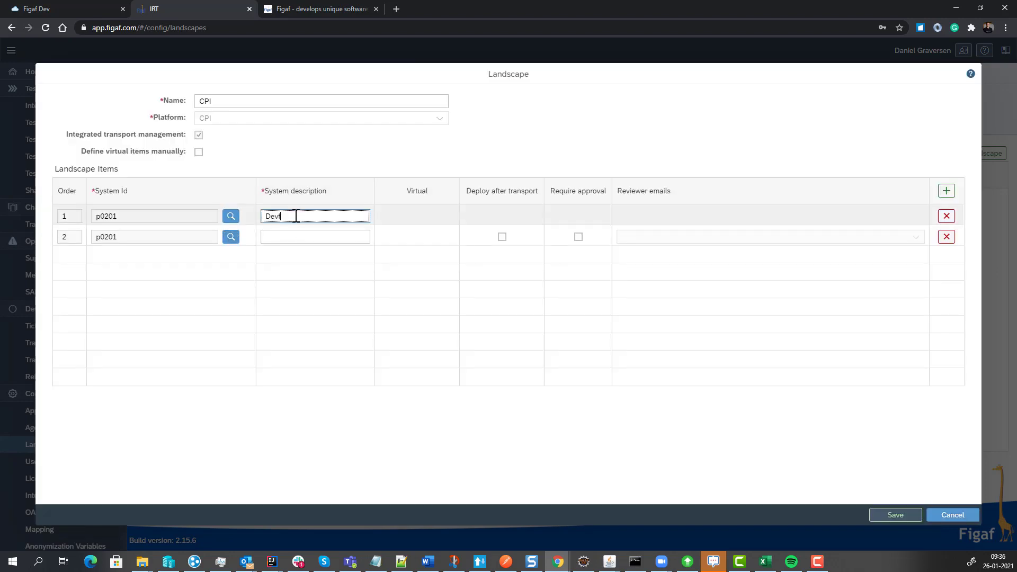
key("Tab")
key("Tab")
key("Tab")
key("Tab")
key("Tab")
type("QA")
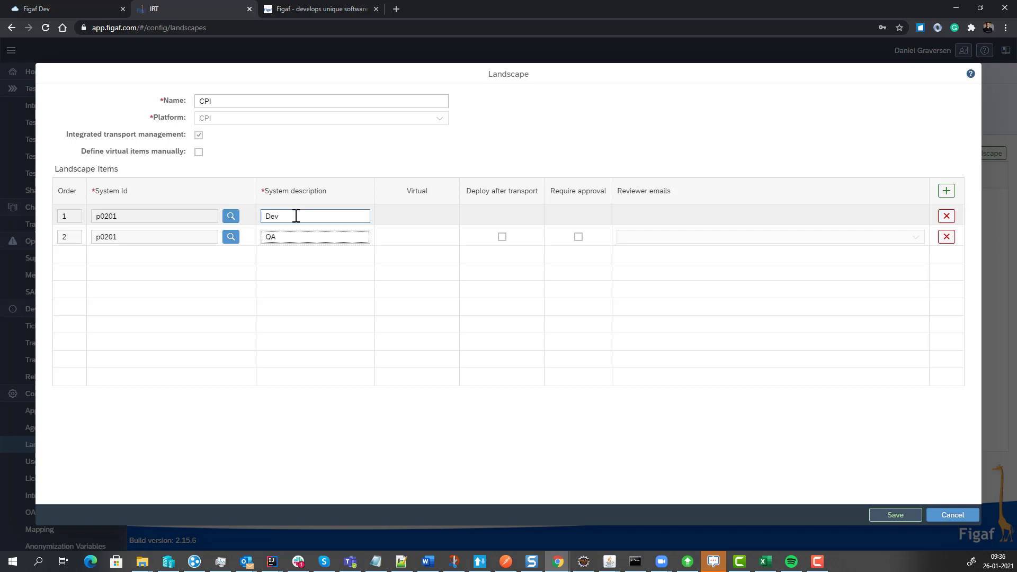
type("7")
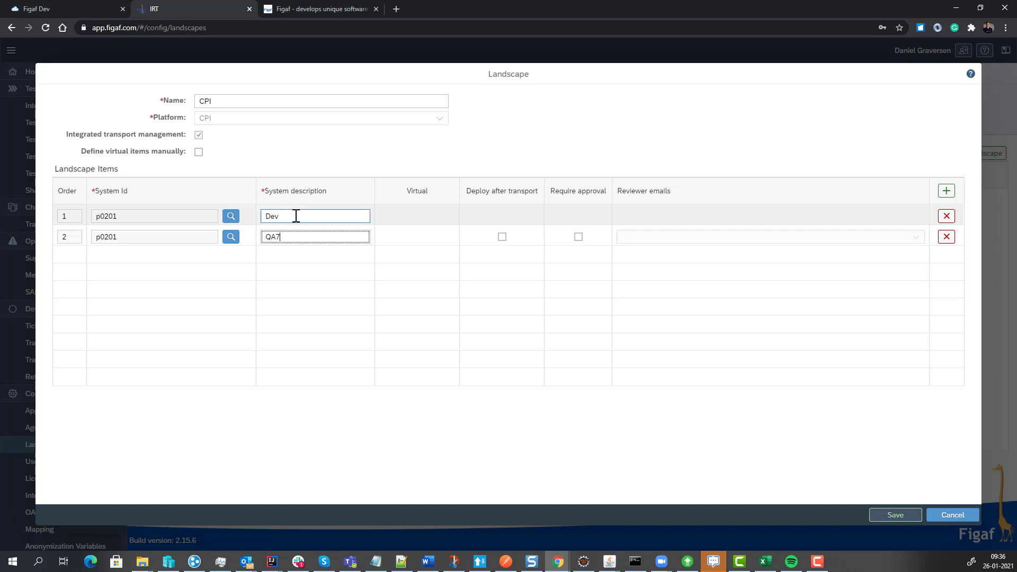
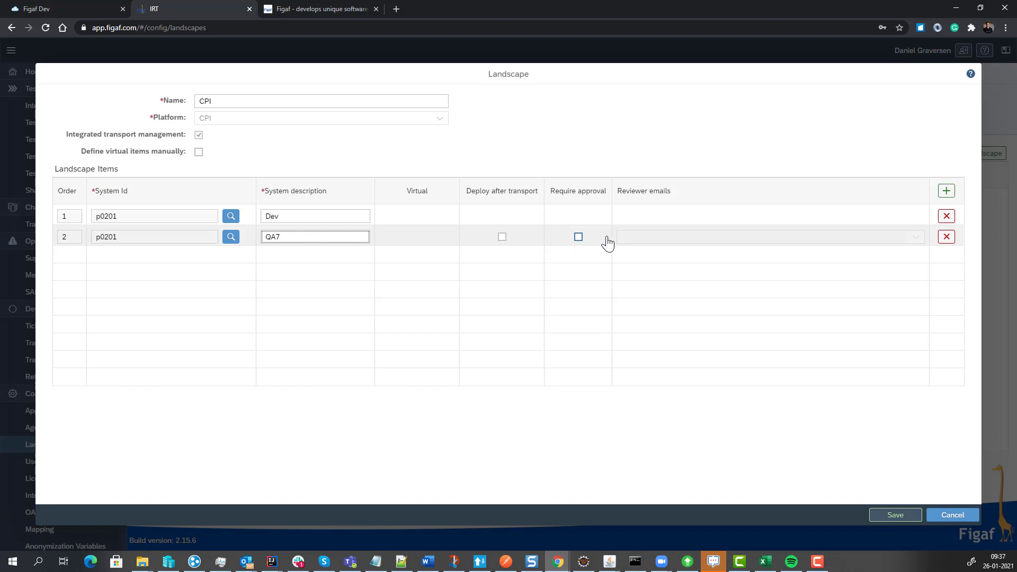
Require approval for the QA7 landscape item, choose the listed user as reviewer and enable deployment after transport.
left_click(578, 236)
left_click(761, 236)
left_click(915, 236)
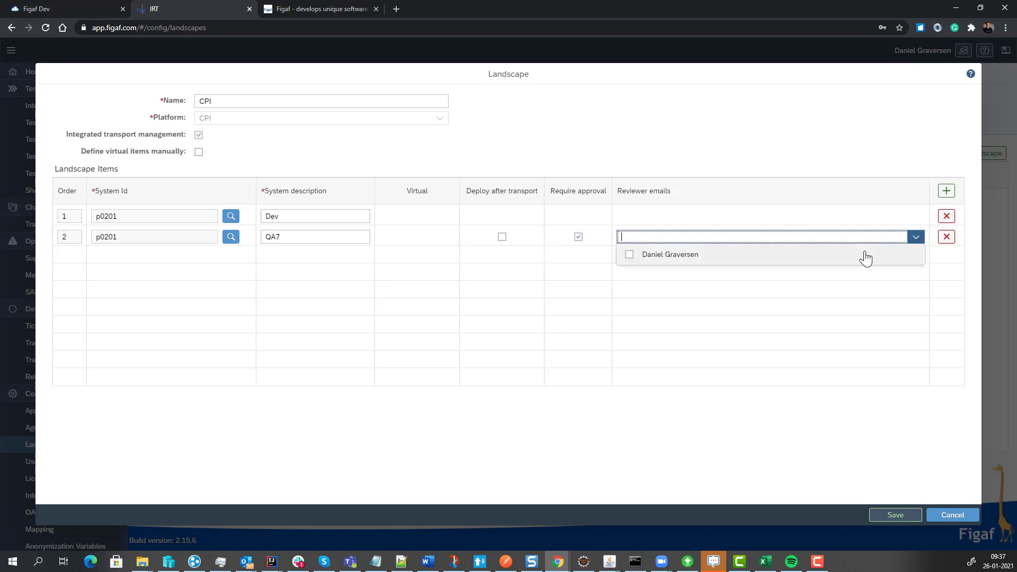
left_click(663, 256)
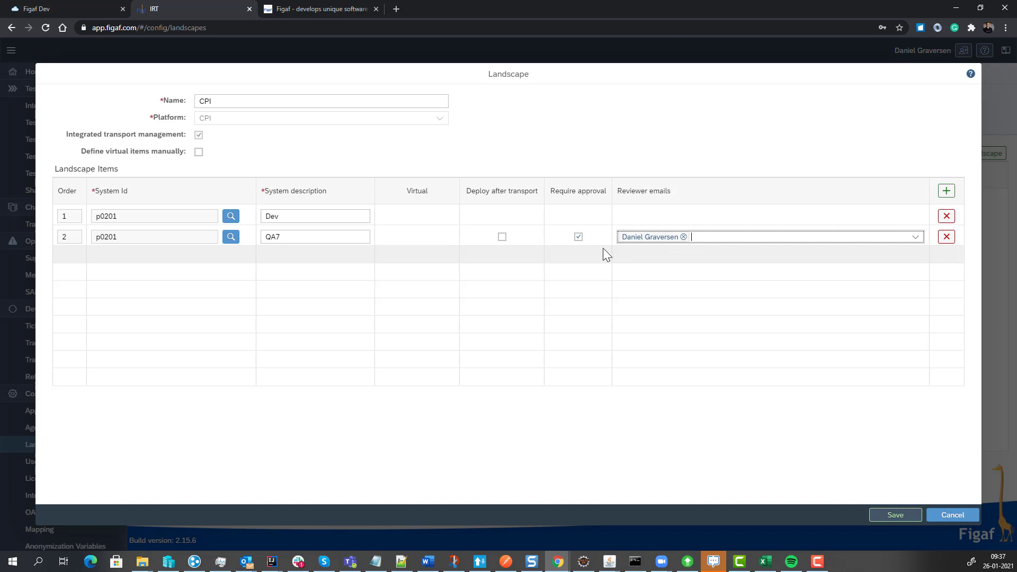
left_click(502, 236)
left_click(502, 237)
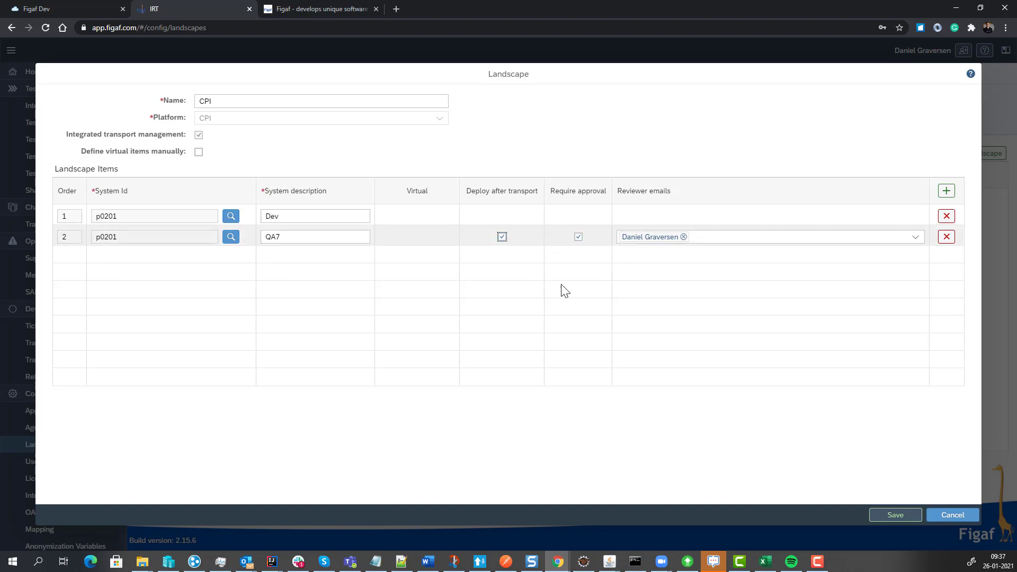
Save the CPI landscape and expand it in the landscape list to show its items.
left_click(883, 521)
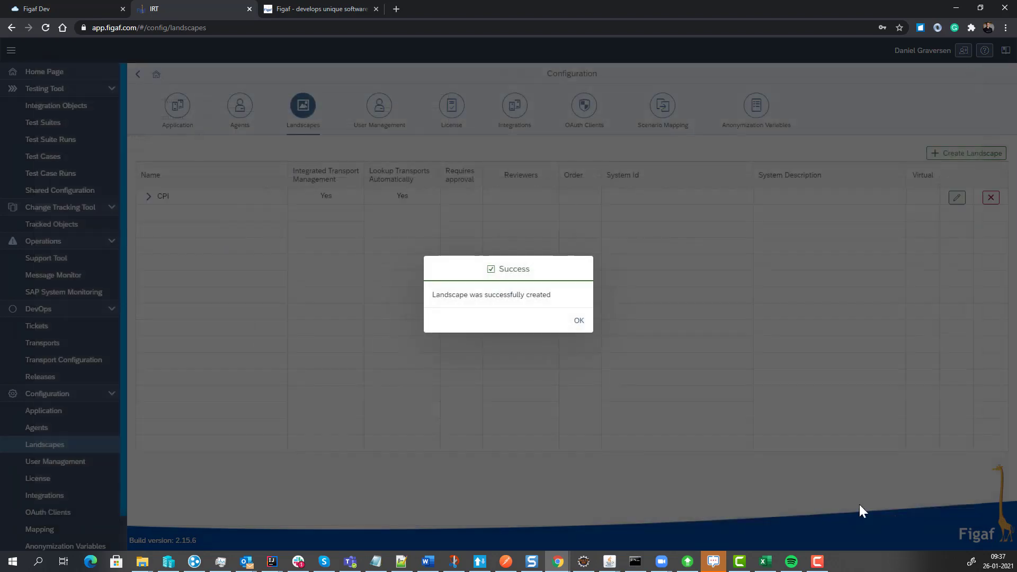
left_click(577, 319)
left_click(149, 196)
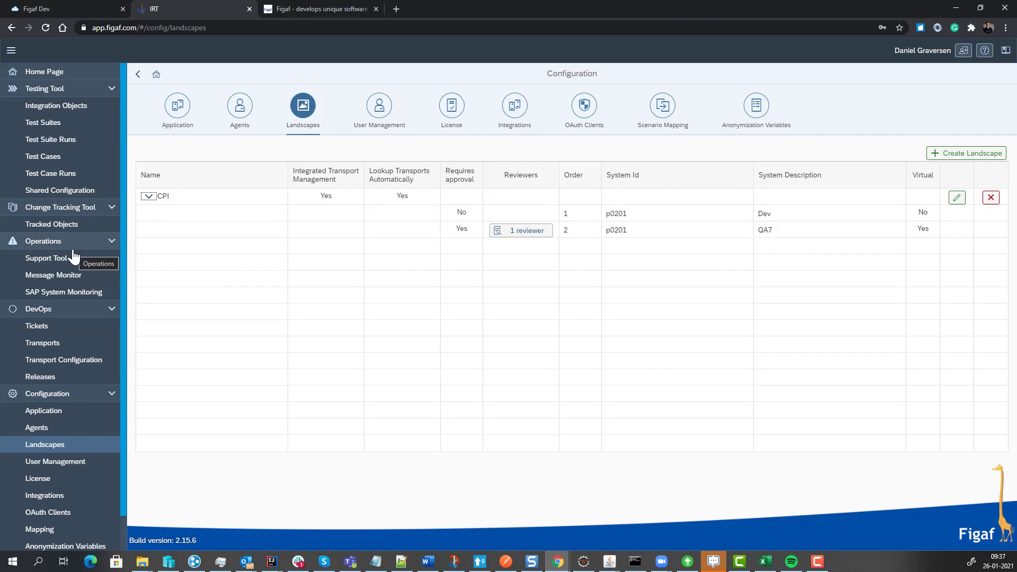
Filter the tracked objects of agent p0201 by the name GetCust and look through the matching objects.
left_click(71, 231)
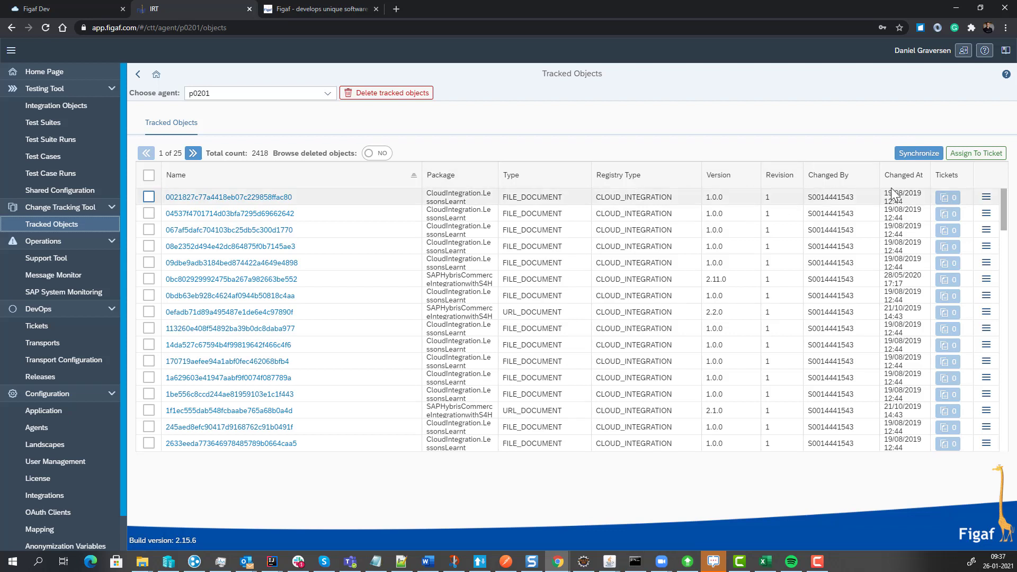
left_click(376, 179)
type("Get")
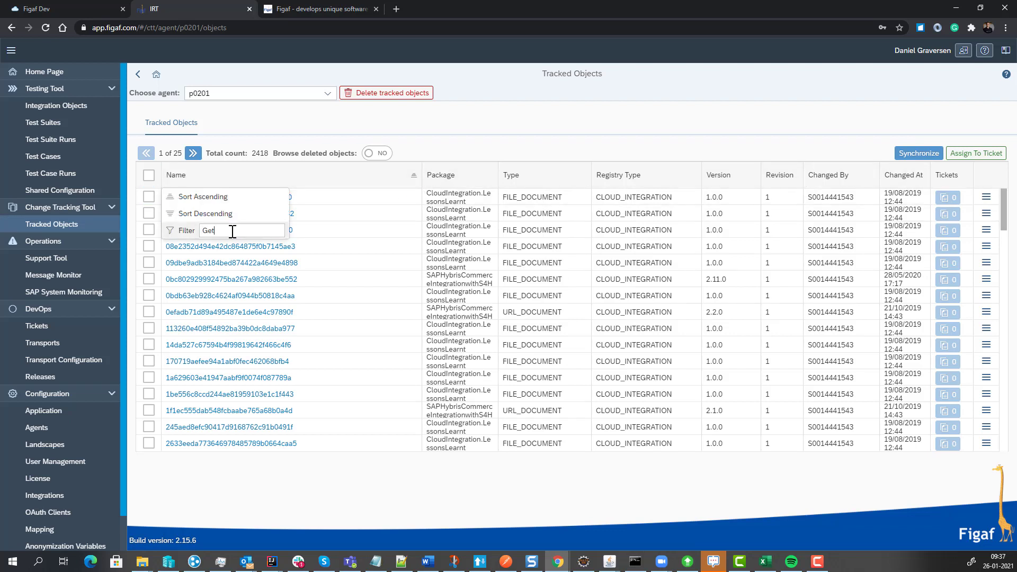
type("Cust")
key("Return")
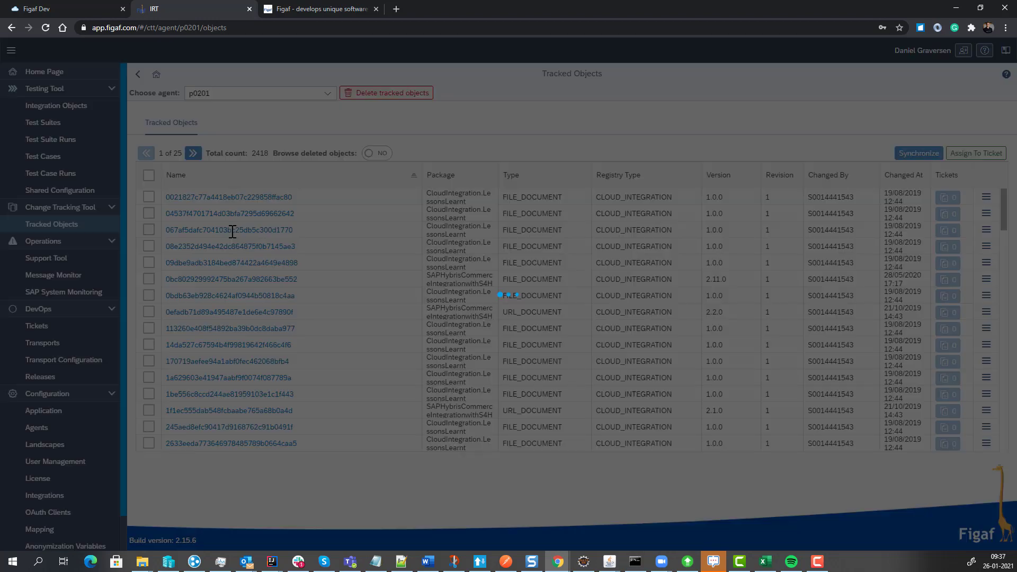
scroll(207, 405, "down", 5)
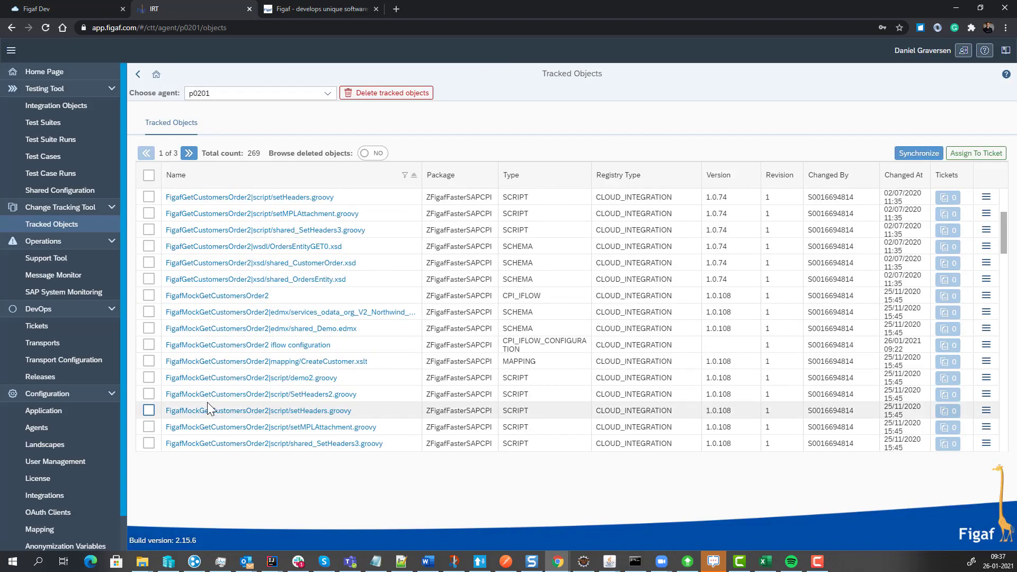
scroll(208, 402, "down", 4)
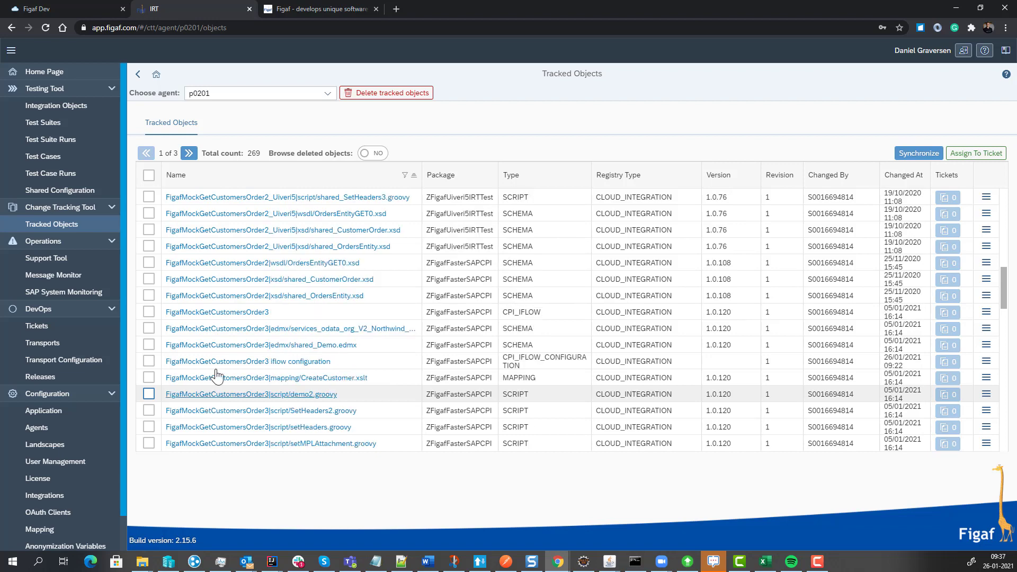
scroll(217, 317, "down", 6)
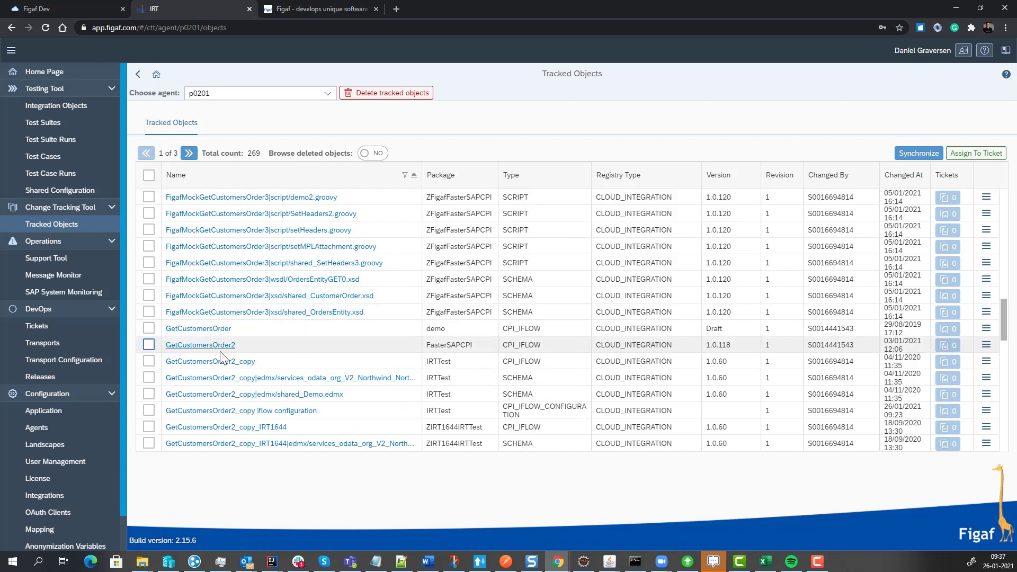
scroll(213, 366, "down", 8)
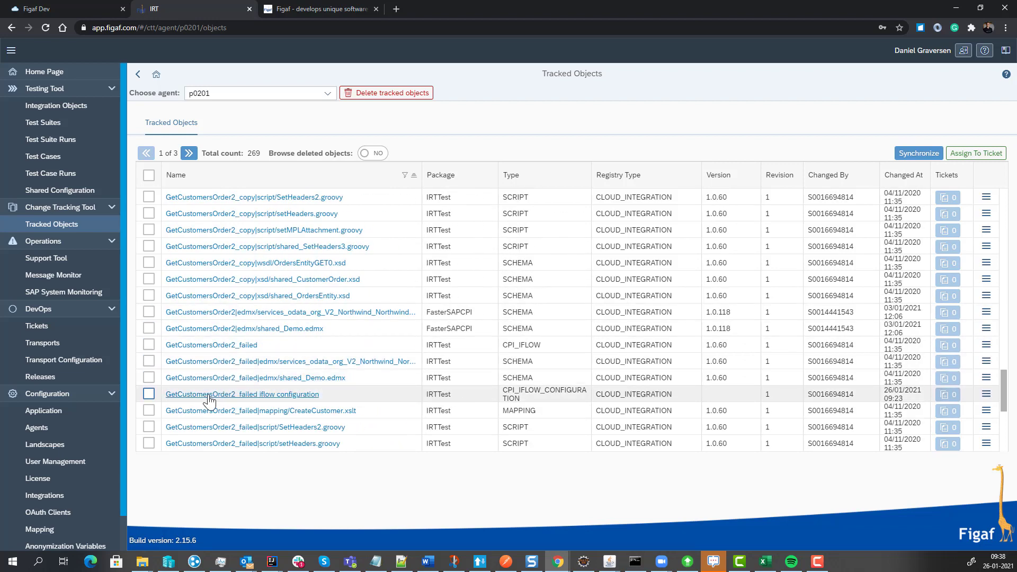
scroll(207, 381, "up", 10)
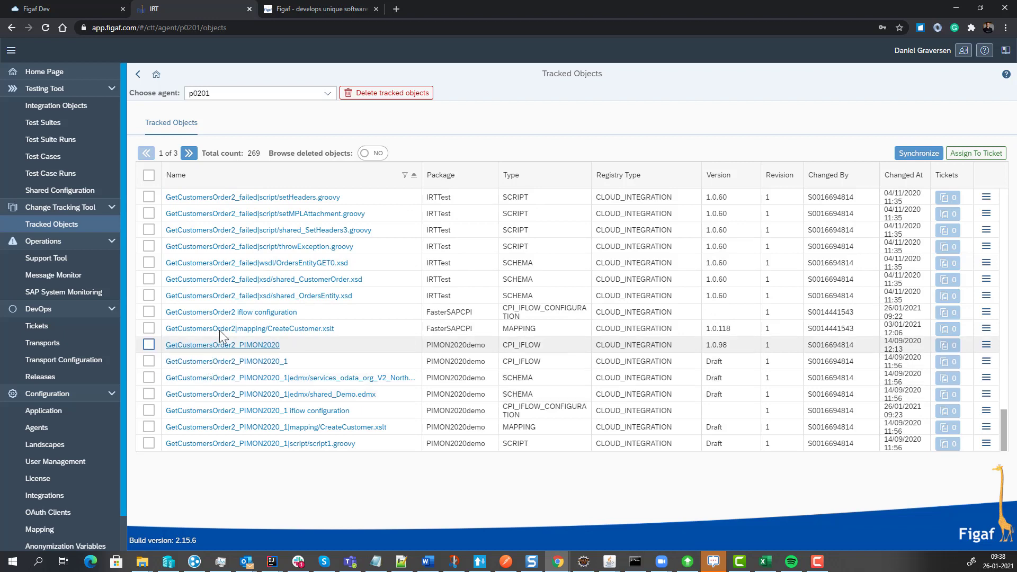
Switch to SAP Cloud Platform Integration and open the GetCustomersOrder3 integration flow of the FasterSAPCPI package for editing.
left_click(91, 7)
left_click(11, 104)
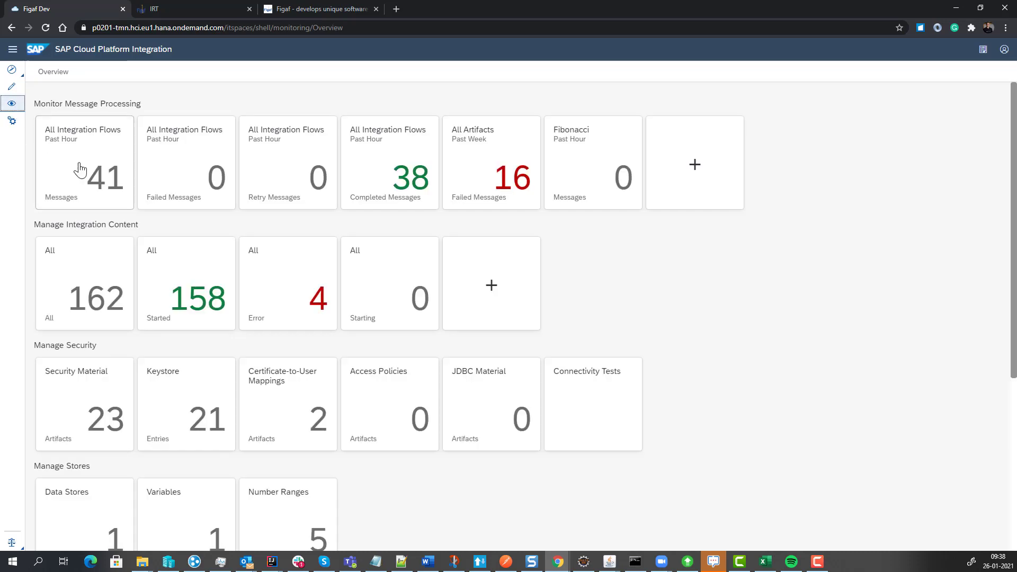
left_click(11, 86)
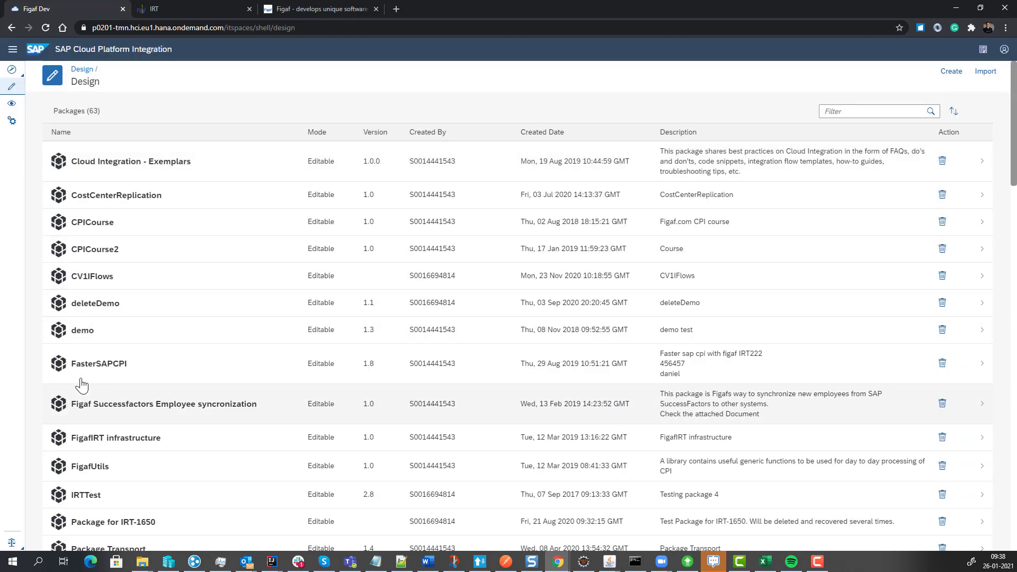
left_click(83, 369)
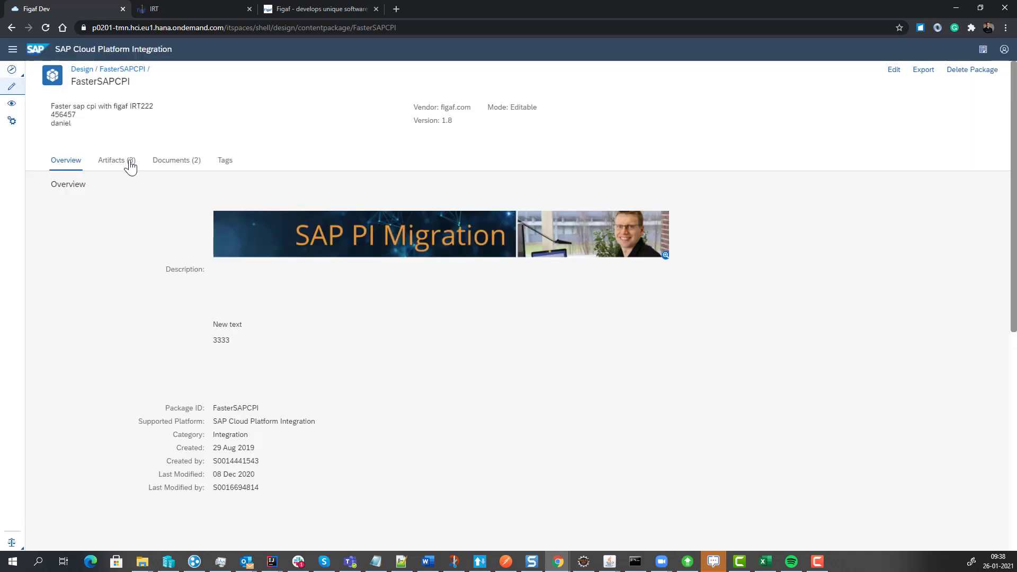
left_click(129, 164)
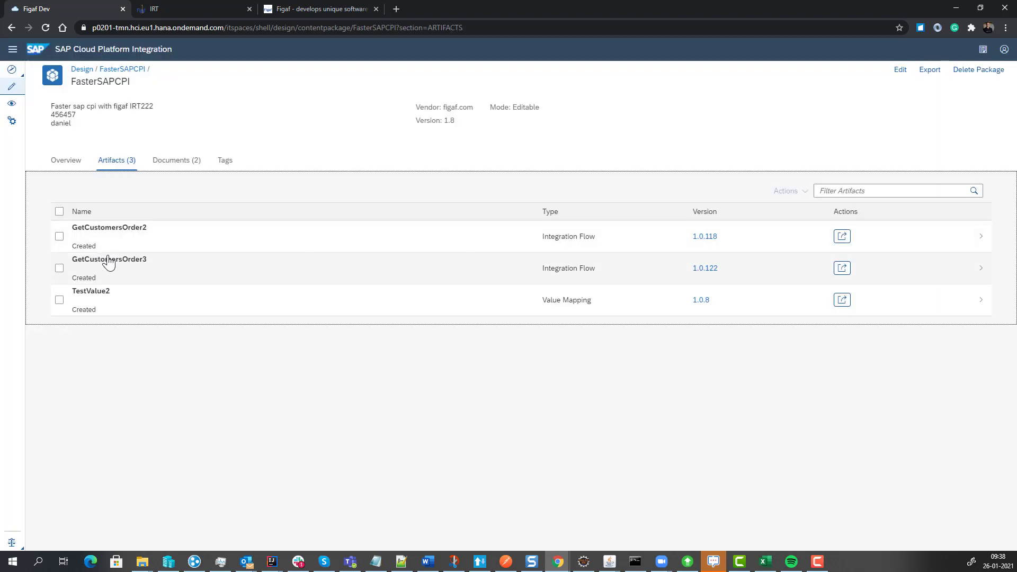
left_click(107, 258)
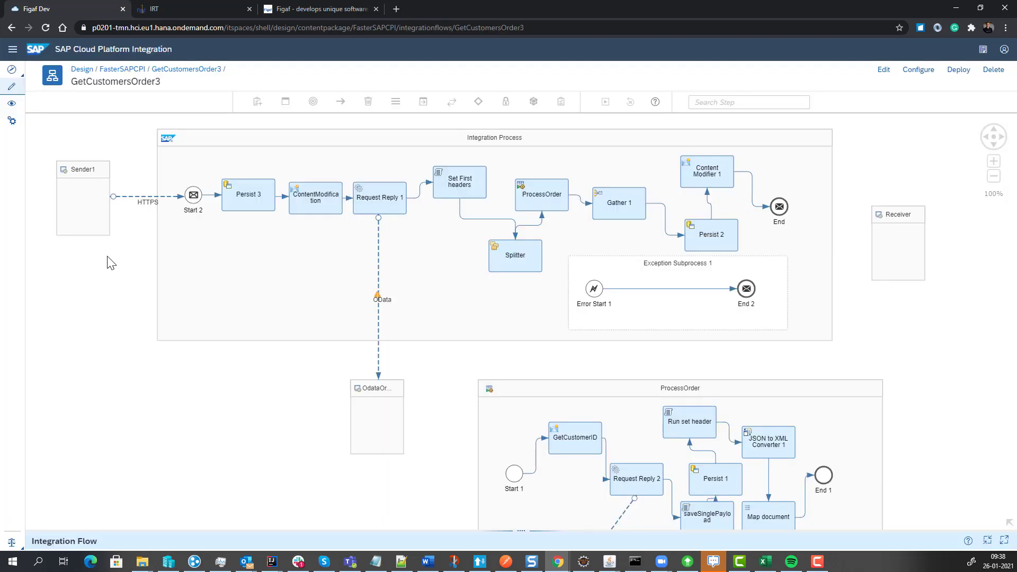
left_click(886, 70)
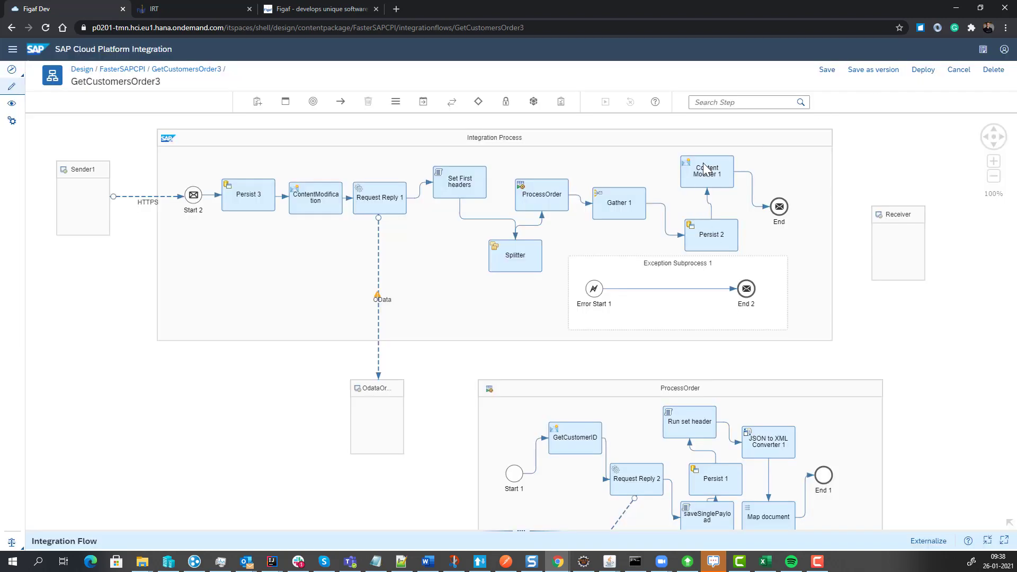
Set the exchange property of Content Modifier 1 to the name goodvalue4 and the value DEMOPOC, and save the flow as a version.
left_click(703, 163)
left_click(710, 190)
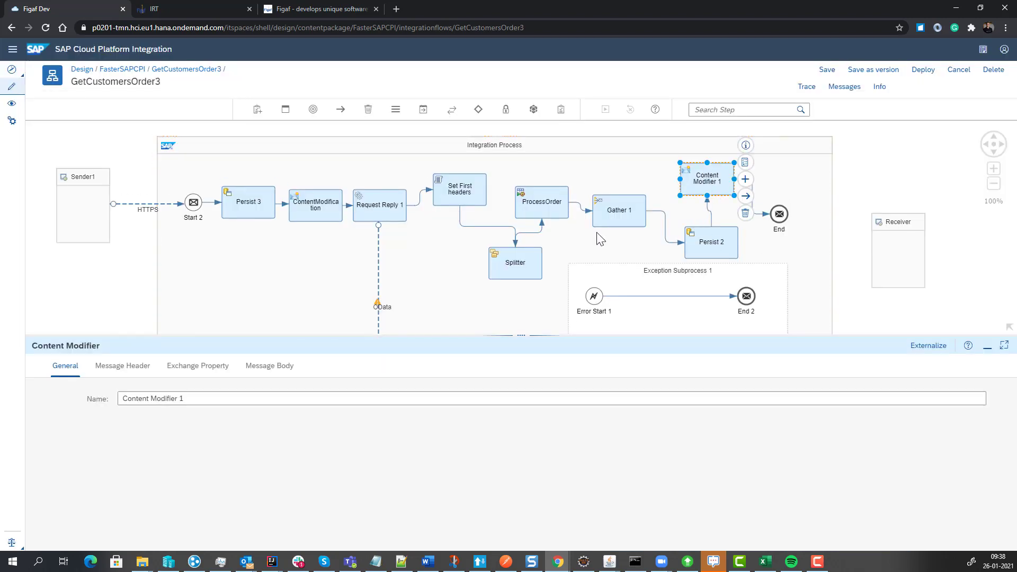
left_click(252, 366)
left_click(213, 366)
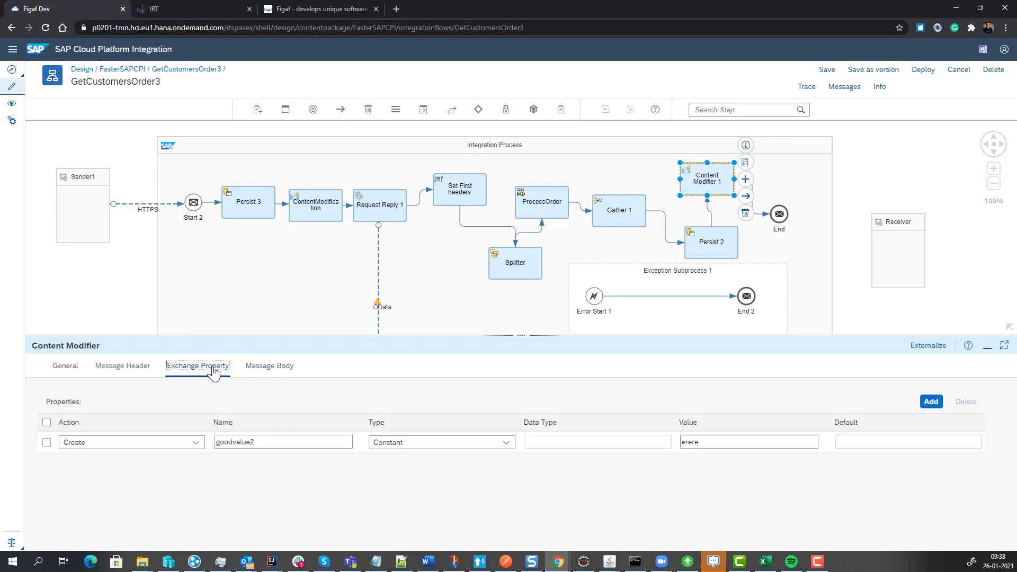
left_click_drag(706, 441, 613, 445)
type("DEMOPOC")
left_click(293, 446)
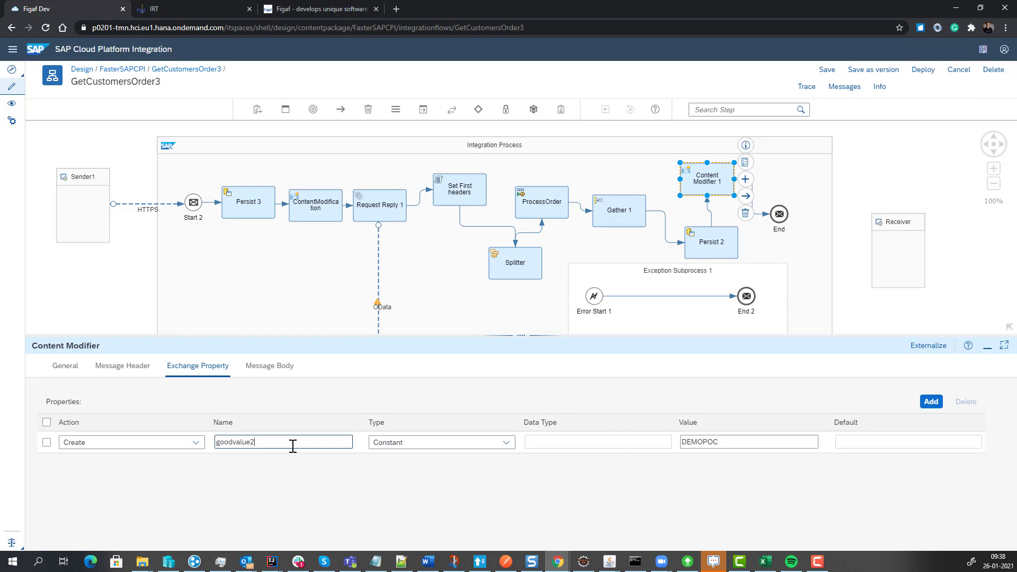
key("BackSpace")
type("4")
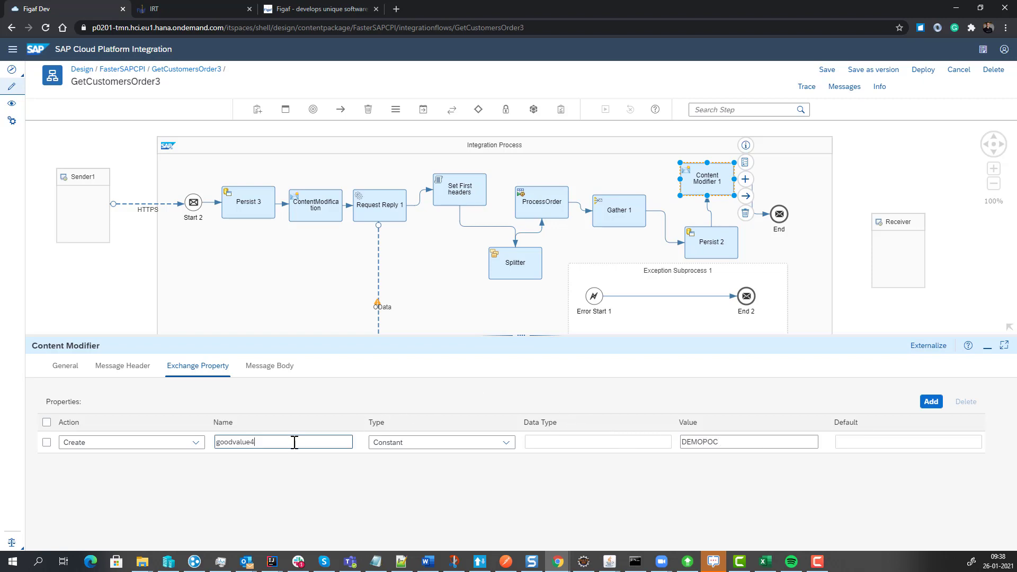
left_click(888, 70)
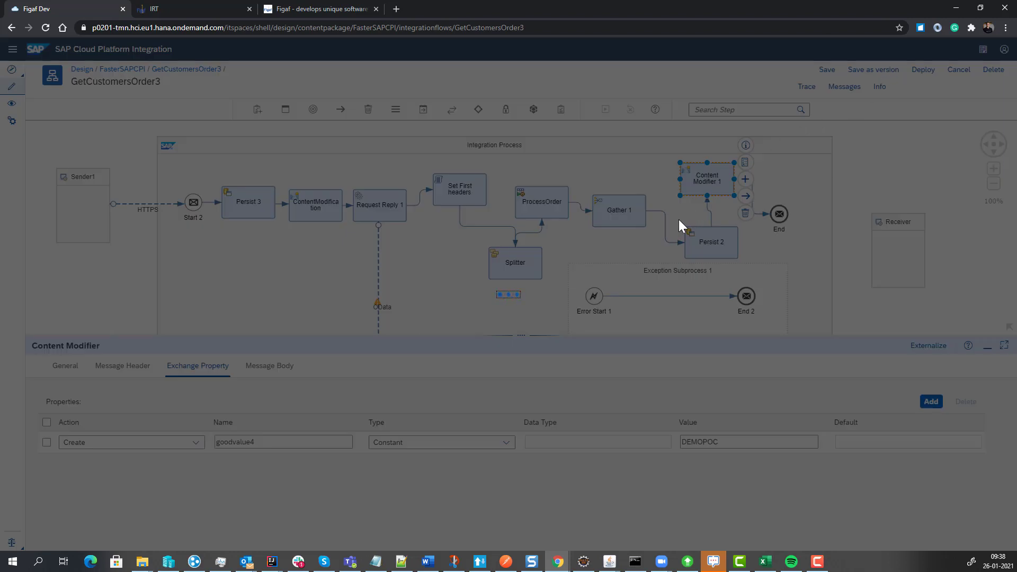
left_click(673, 345)
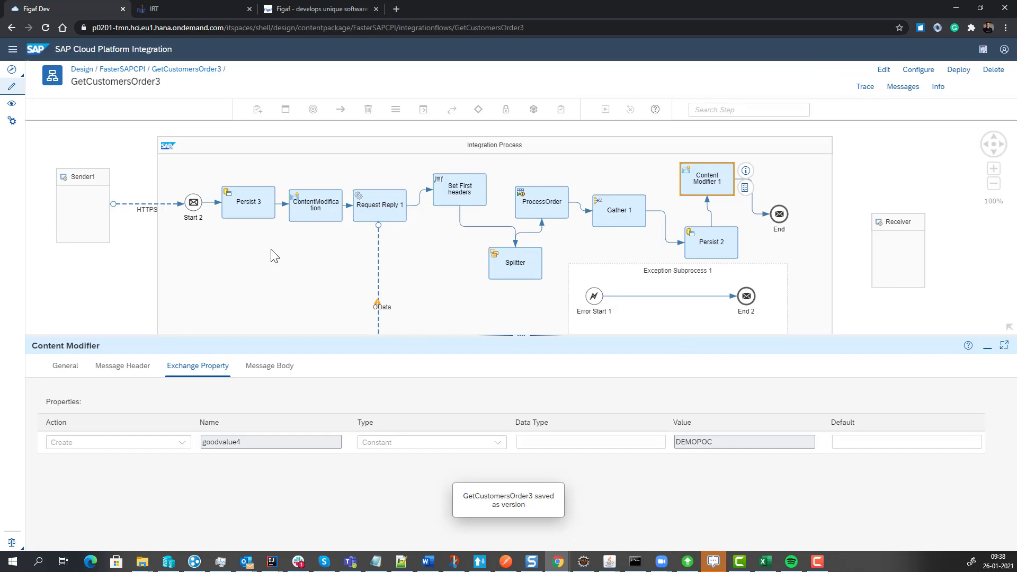
Switch back to Figaf IRT and synchronize the tracked objects of the FasterSAPCPI package only.
left_click(199, 11)
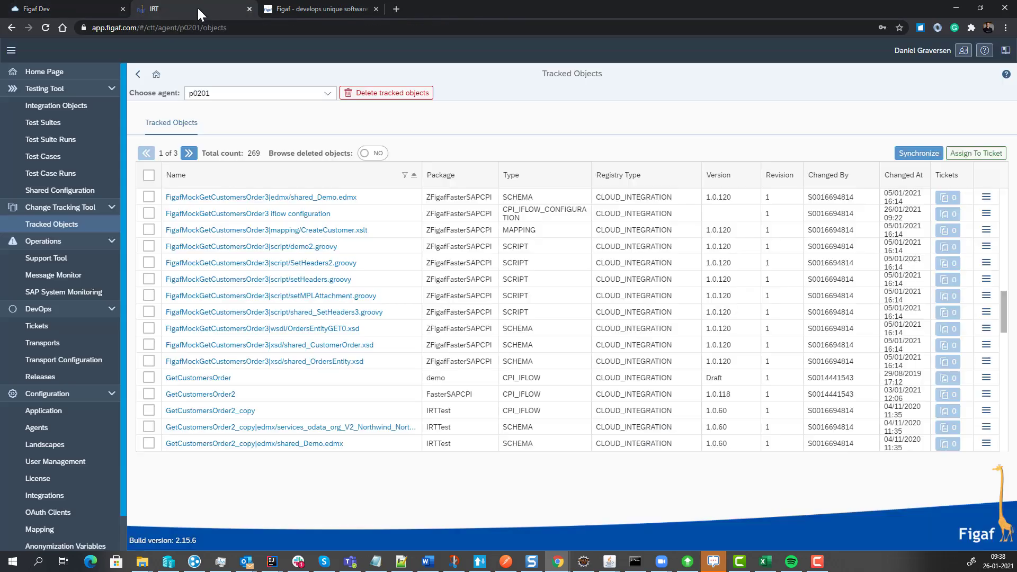
left_click(916, 153)
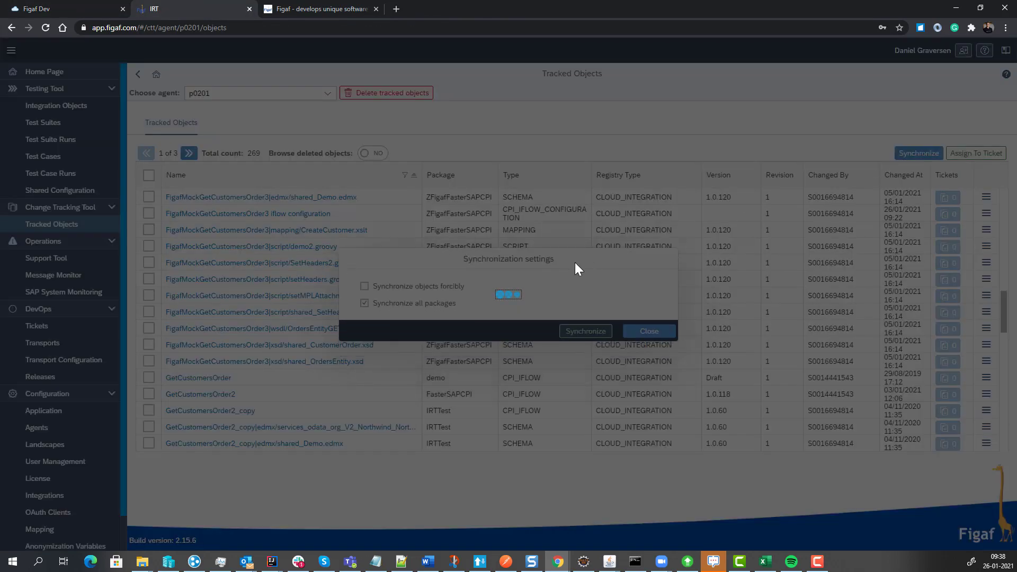
left_click(412, 300)
left_click(575, 315)
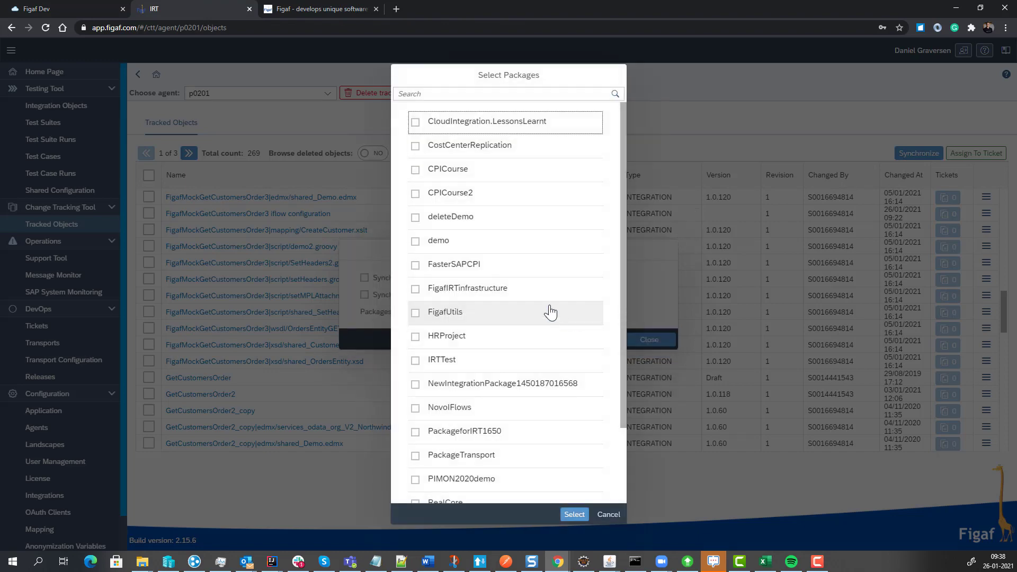
left_click(414, 265)
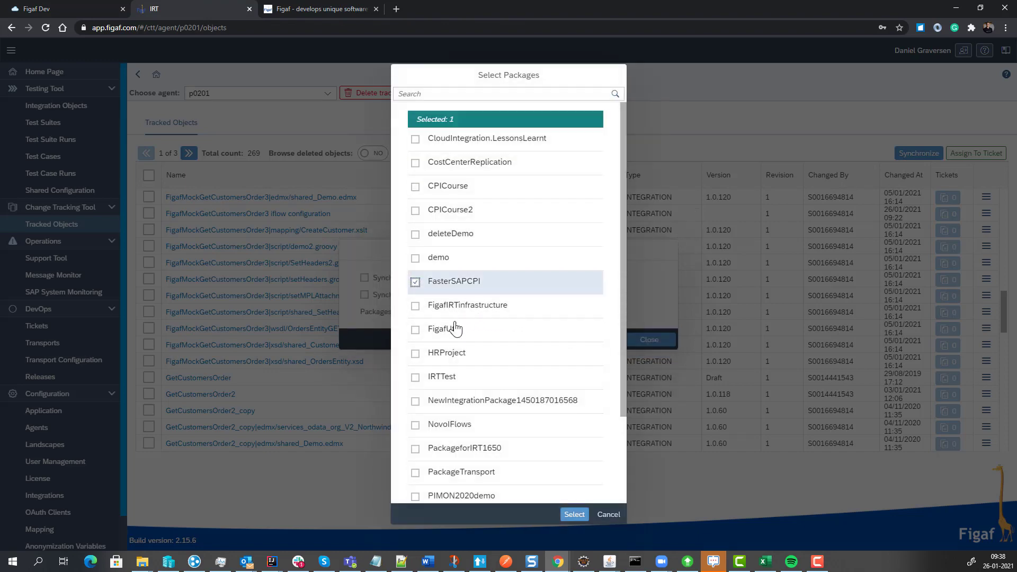
left_click(574, 514)
left_click(601, 342)
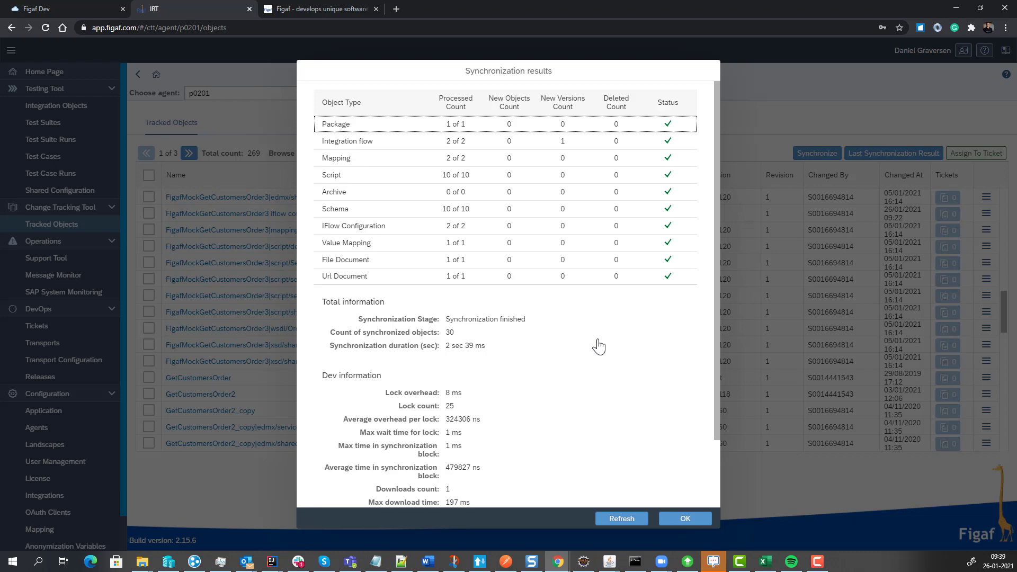
left_click(609, 519)
left_click(692, 521)
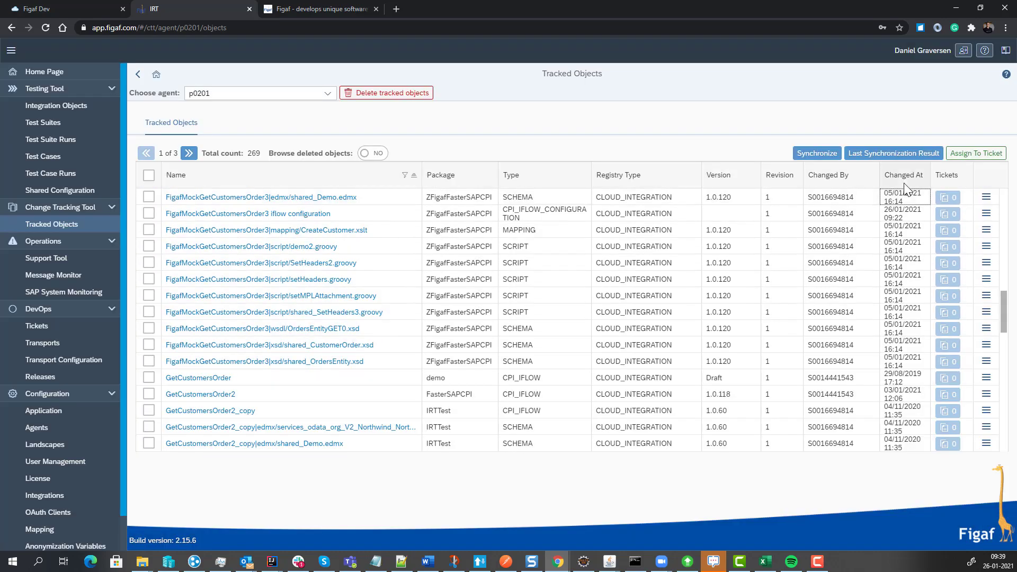
Sort the tracked objects by change date in descending order and view the details of the GetCustomersOrder3 flow.
left_click(908, 179)
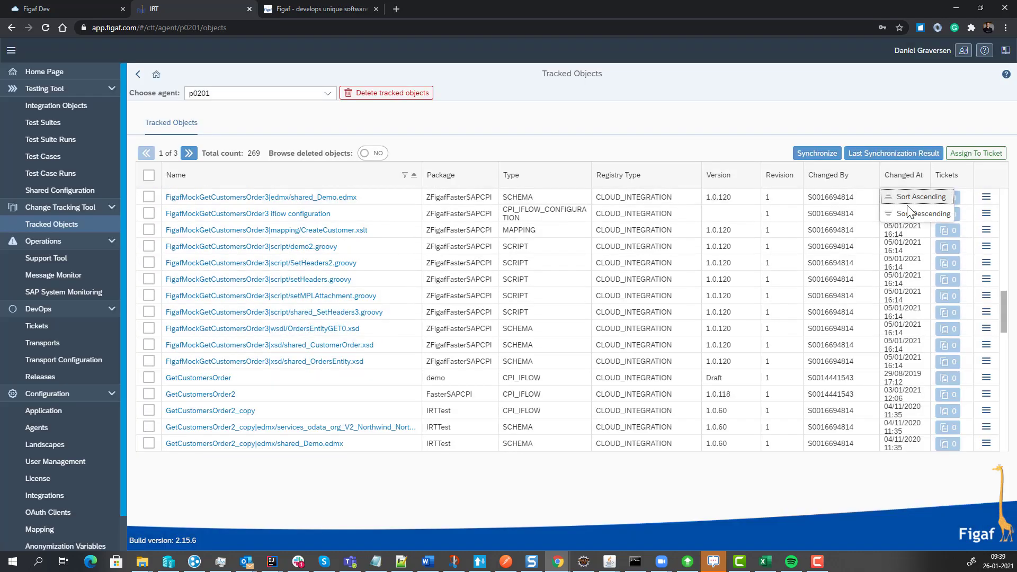
left_click(910, 213)
scroll(824, 272, "up", 12)
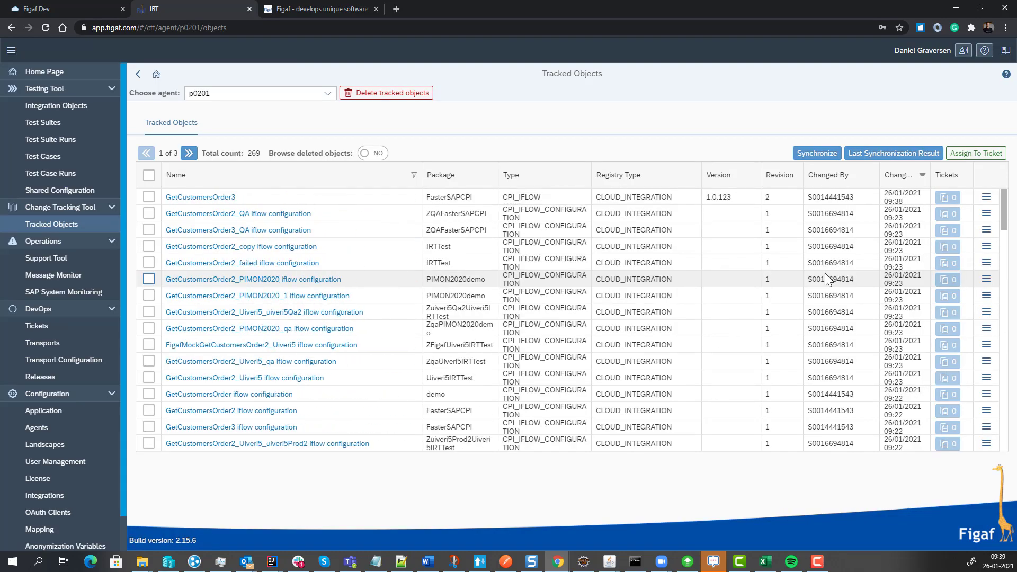
left_click(201, 198)
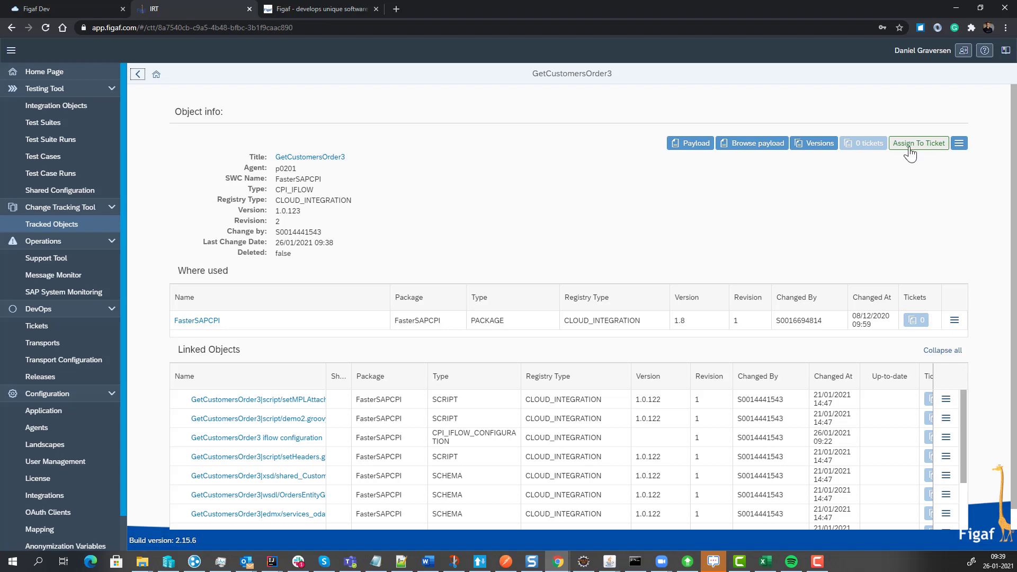
left_click(138, 74)
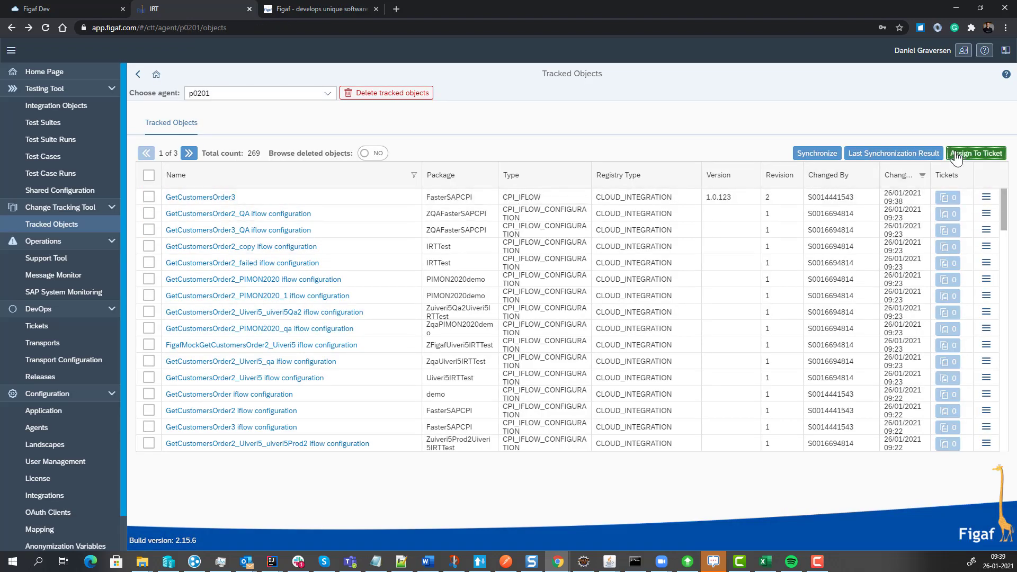
Assign the tracked GetCustomersOrder3 flow of the FasterSAPCPI package to a new ticket titled Demo Ticket.
left_click(956, 156)
left_click(578, 322)
left_click(149, 196)
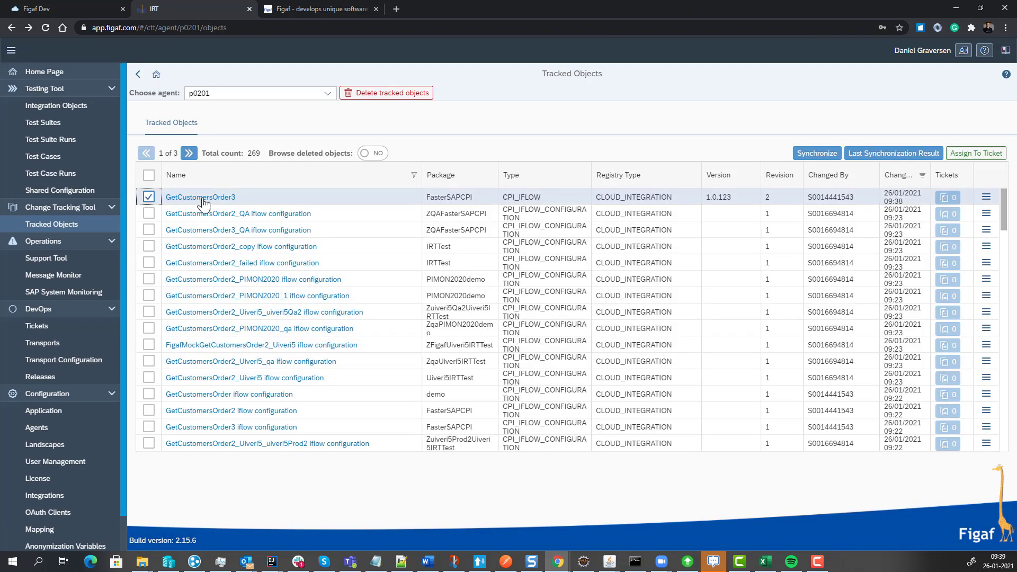
left_click(965, 154)
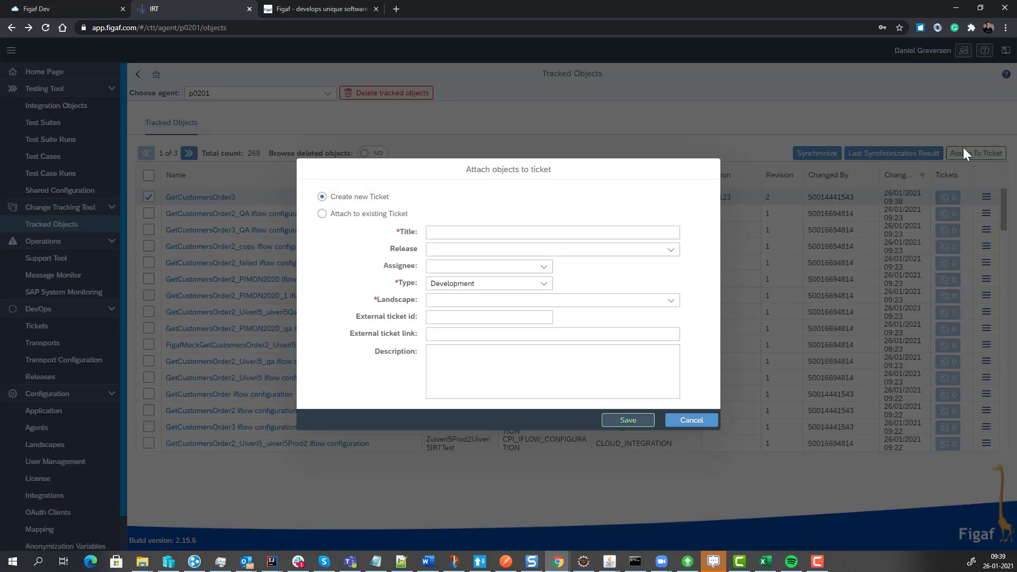
left_click(559, 231)
type("Demo")
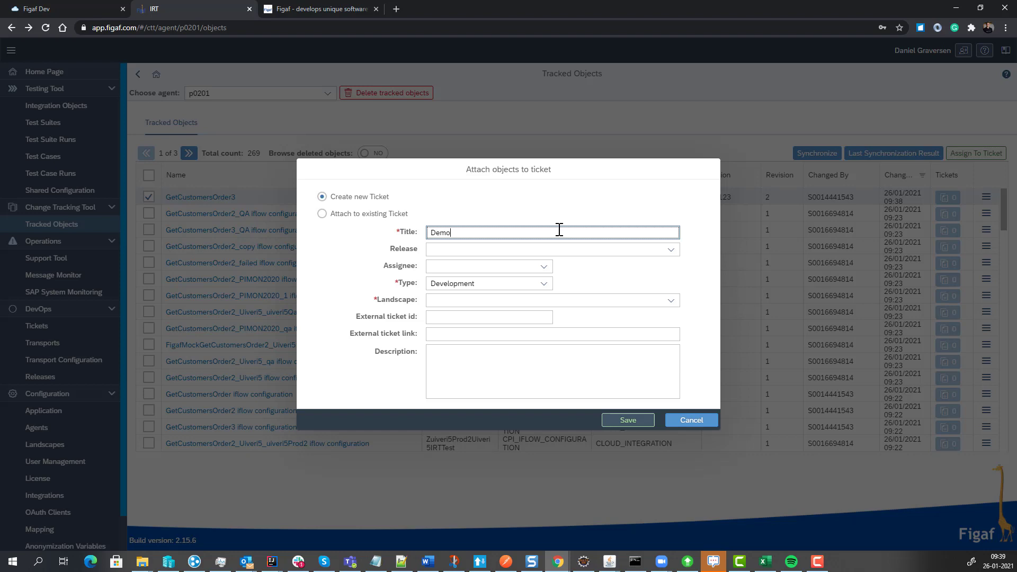
type(" TY")
type("icket")
Set the new ticket's landscape to CPI and its external ticket id to jira-2345.
key("Tab")
key("Tab")
key("Tab")
key("Tab")
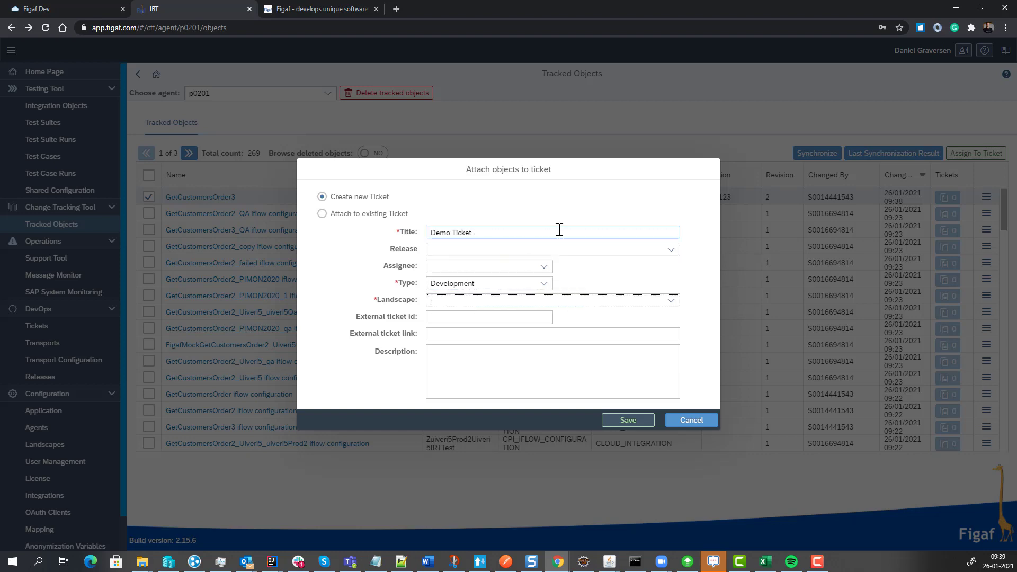
key("Down")
key("Tab")
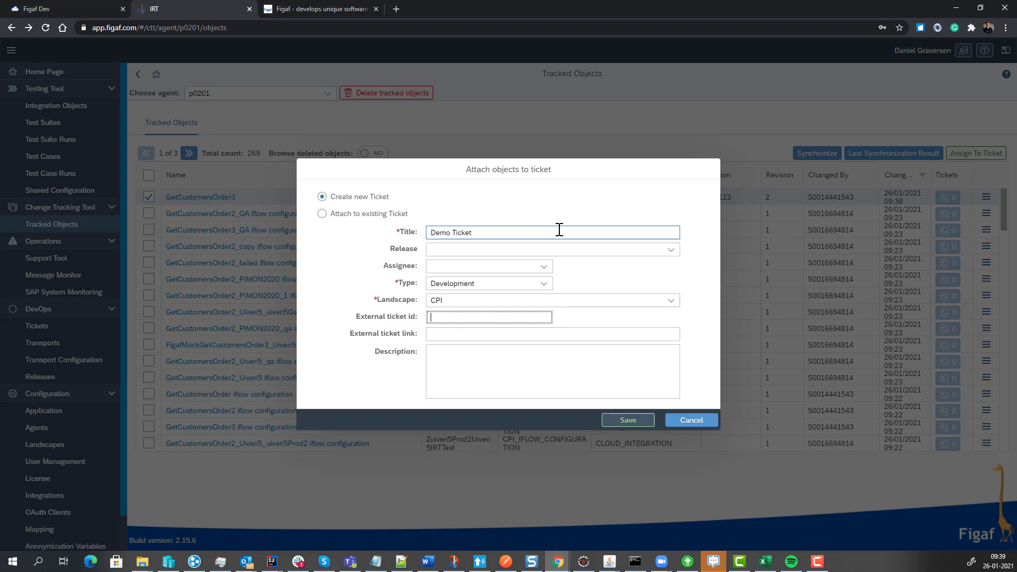
type("jira-2345")
key("Tab")
key("Tab")
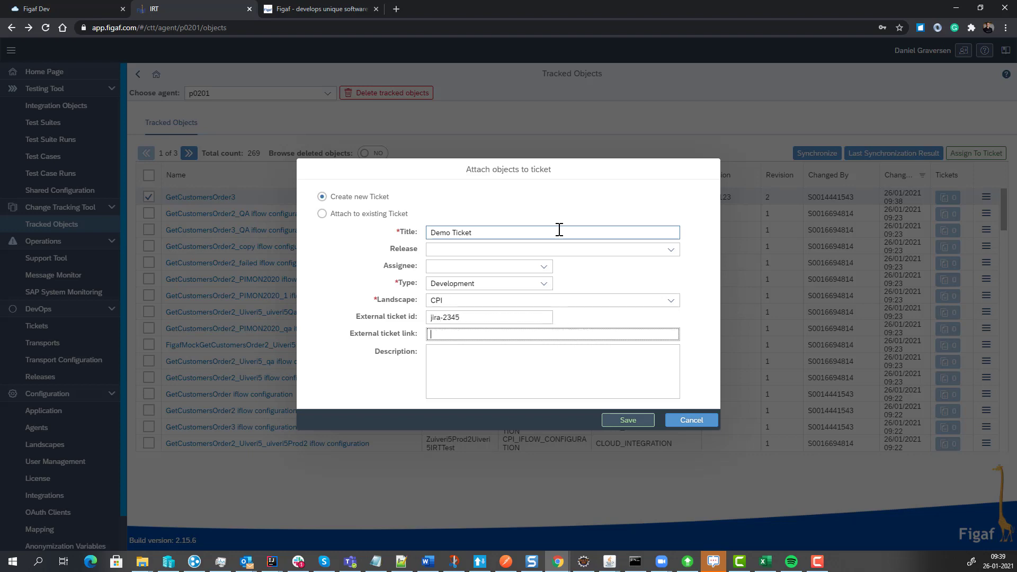
Copy the title Demo Ticket into the ticket's description and save the ticket.
left_click(559, 230)
key("ctrl+a")
key("ctrl+c")
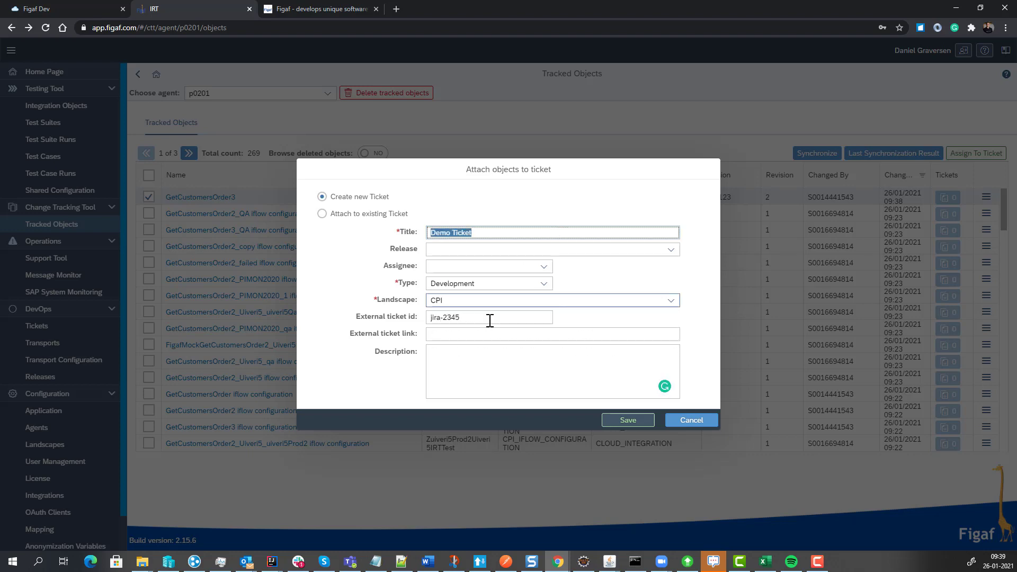
left_click(489, 348)
key("ctrl+v")
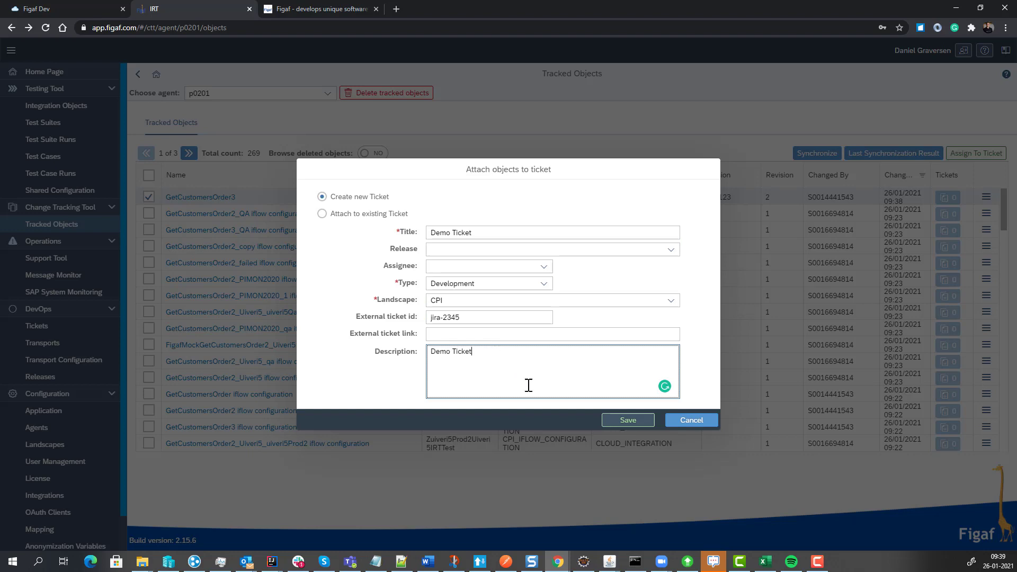
left_click(610, 421)
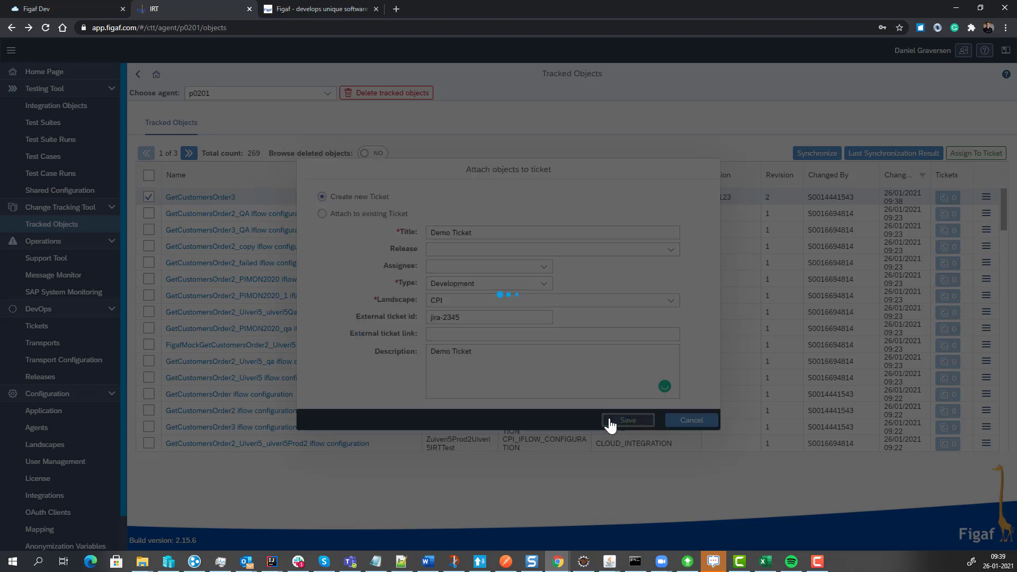
left_click(583, 321)
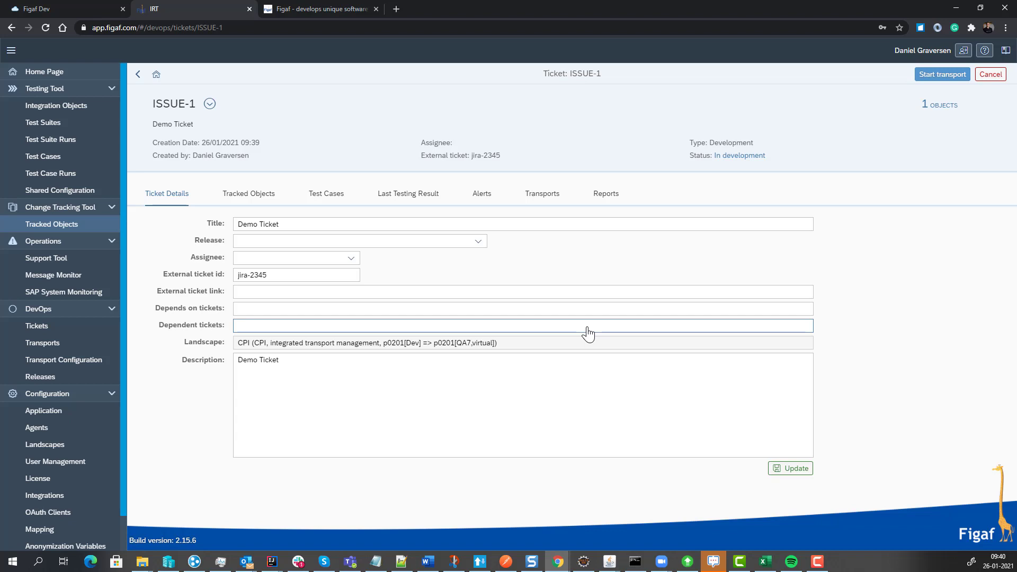
Look up the test cases related to the ticket and link the recommended GetCustomersOrder3 regression test case to it.
left_click(274, 197)
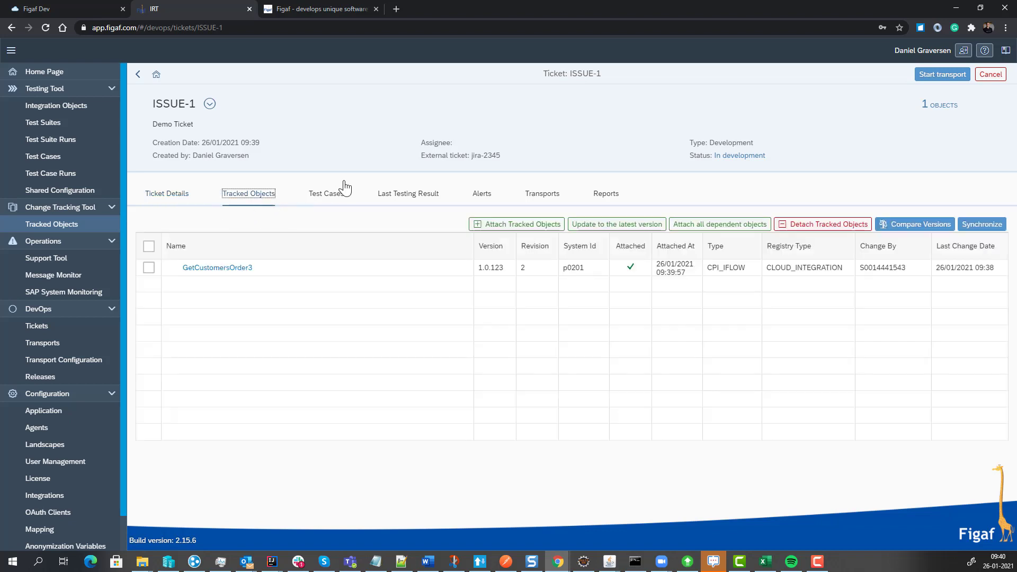
left_click(313, 199)
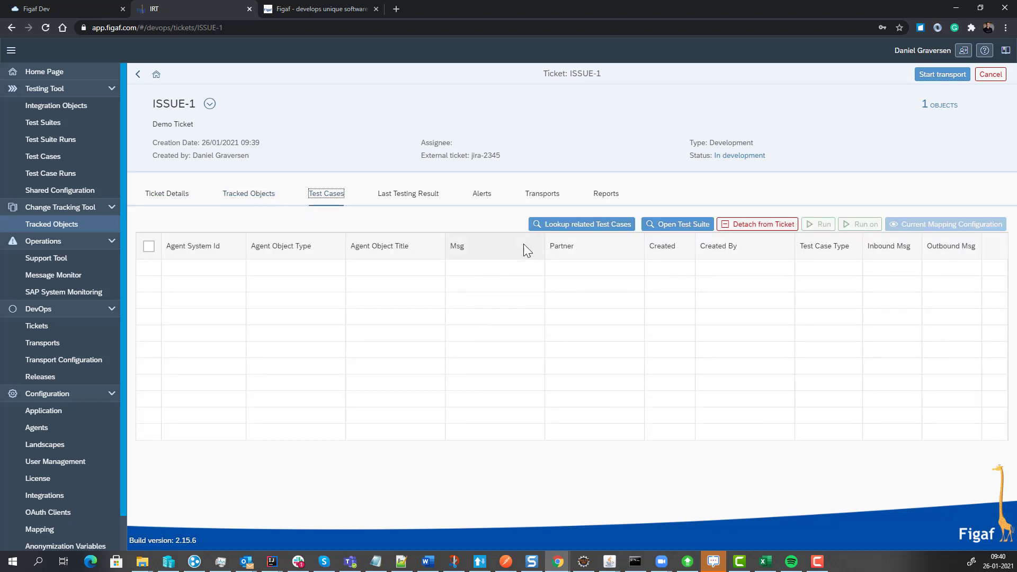
left_click(551, 234)
left_click(90, 146)
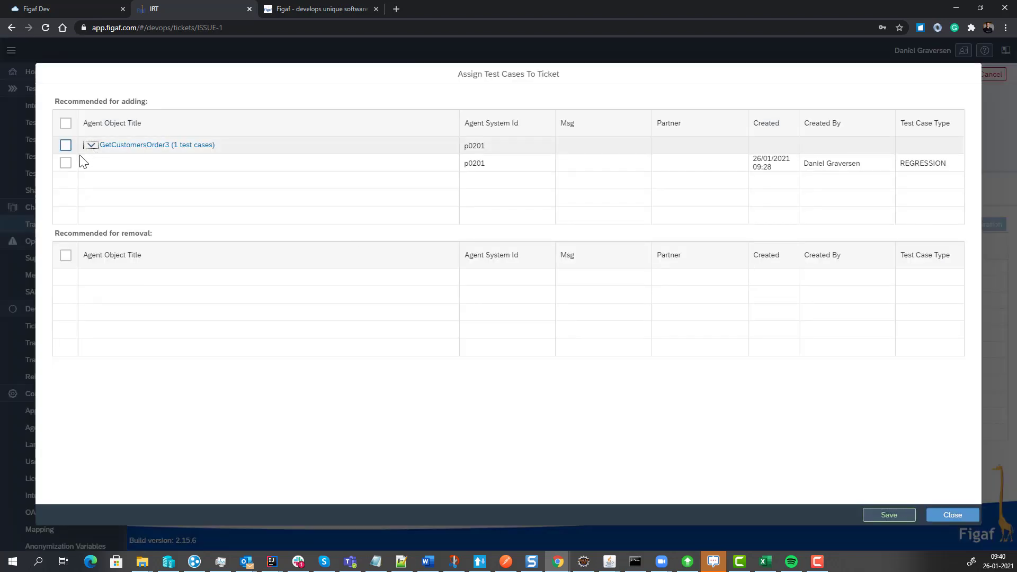
left_click(66, 163)
left_click(887, 514)
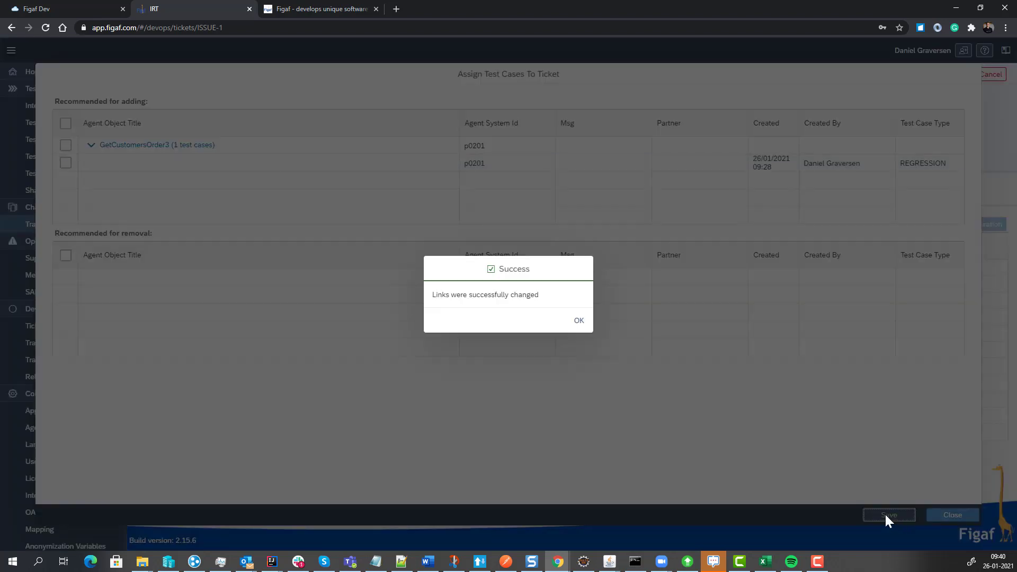
left_click(579, 320)
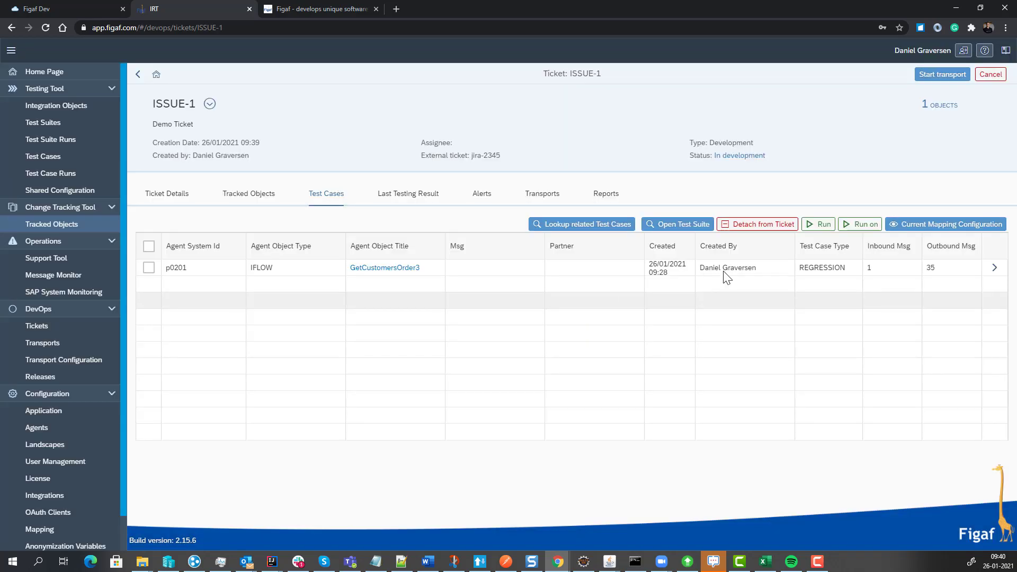
Run the ticket's test cases on the p0201 test system.
left_click(863, 225)
left_click(466, 121)
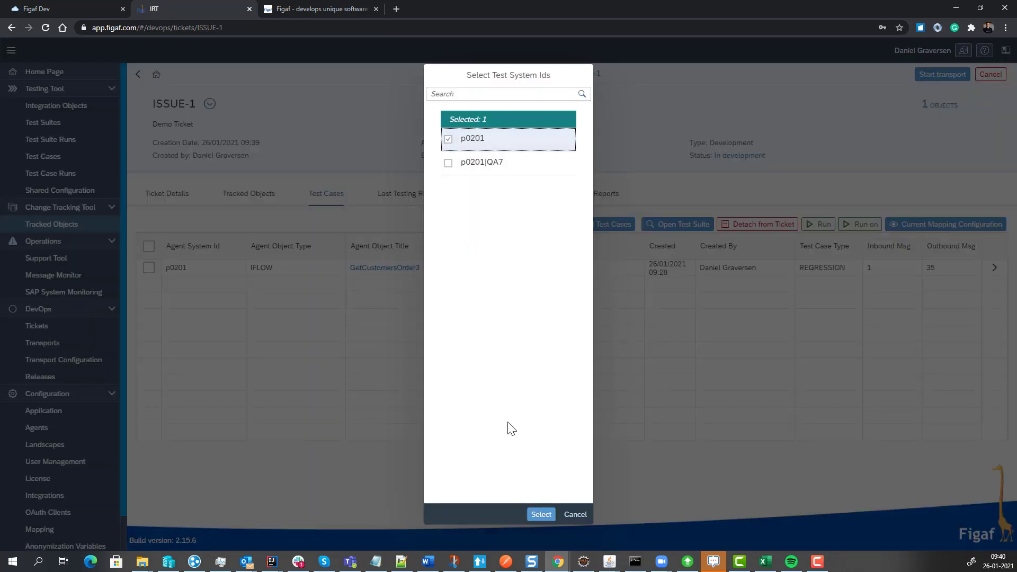
left_click(549, 514)
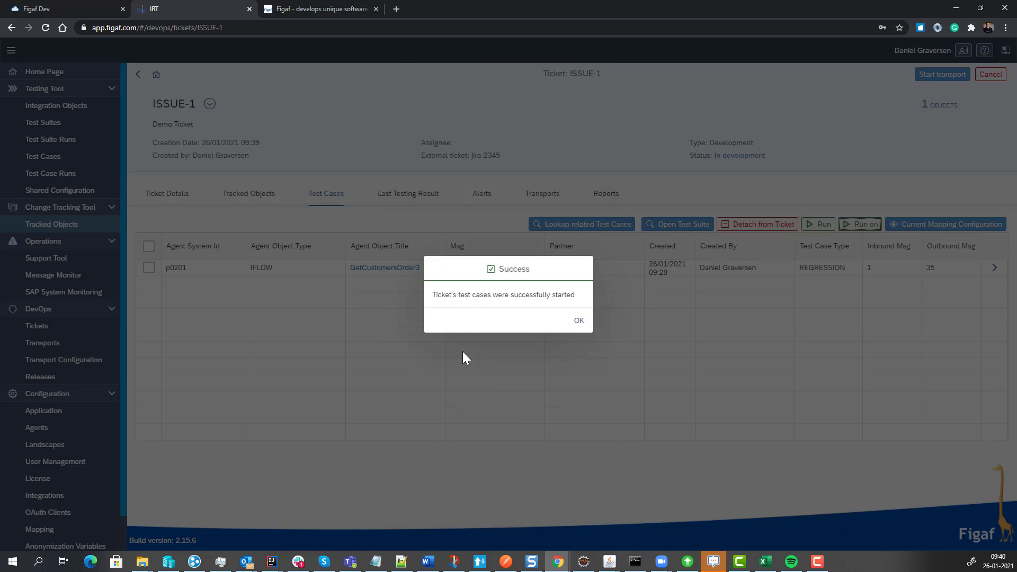
left_click(579, 320)
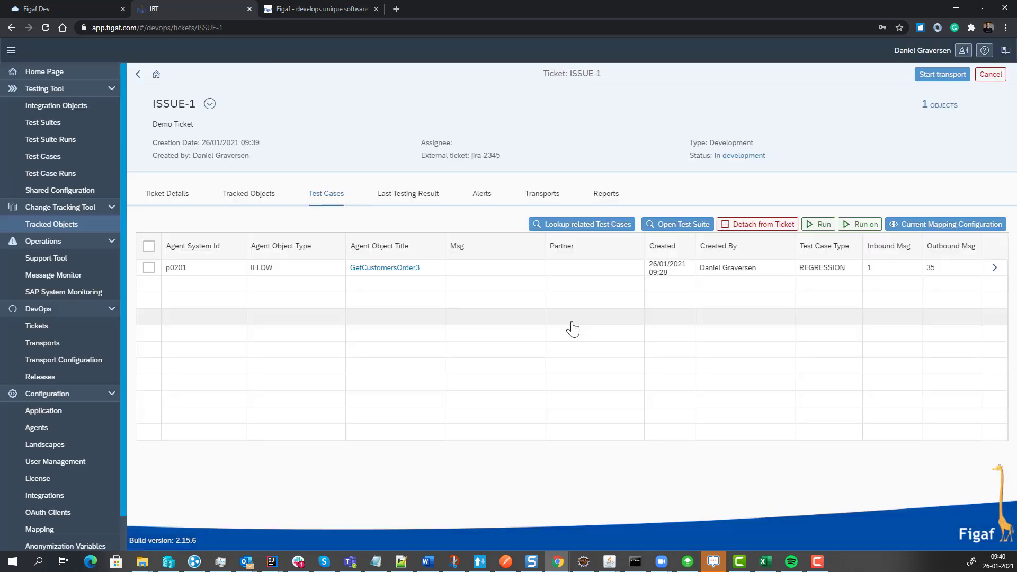
Refresh the ticket's last testing result, examine the GetCustomersOrder3 test run's message comparisons, and return to the ticket.
left_click(416, 200)
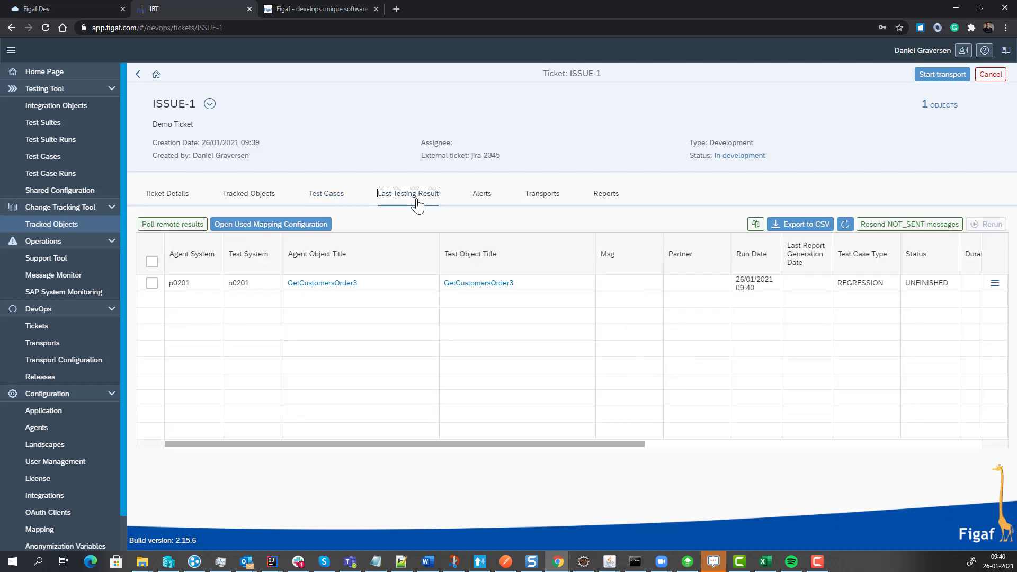
left_click(845, 225)
left_click(845, 226)
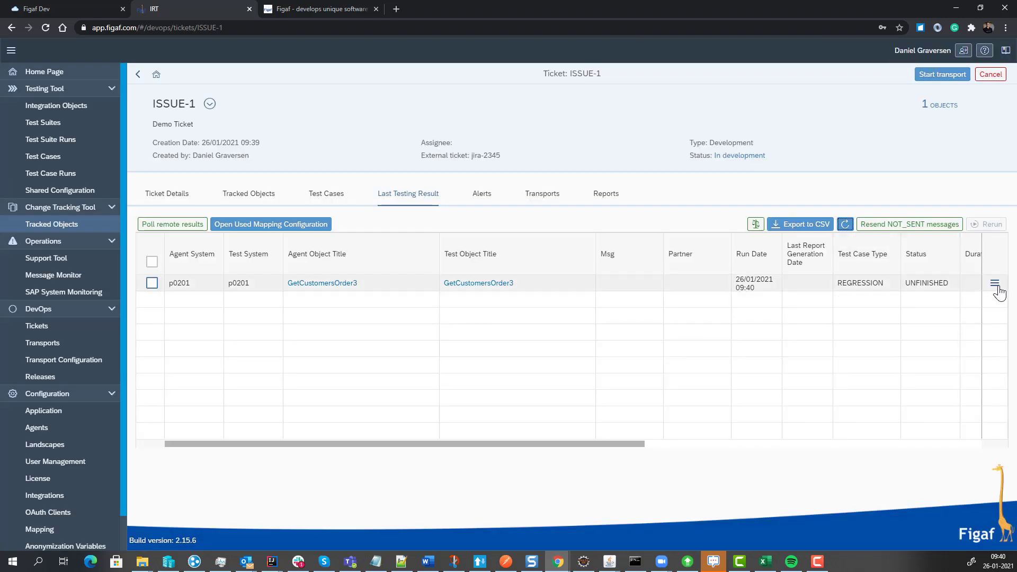
left_click(995, 284)
left_click(946, 300)
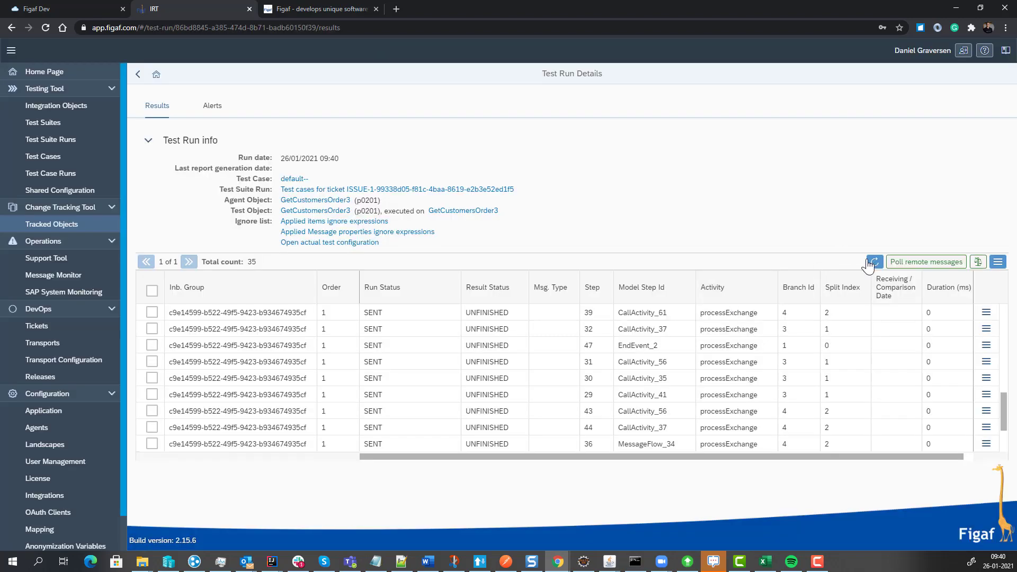
left_click(871, 262)
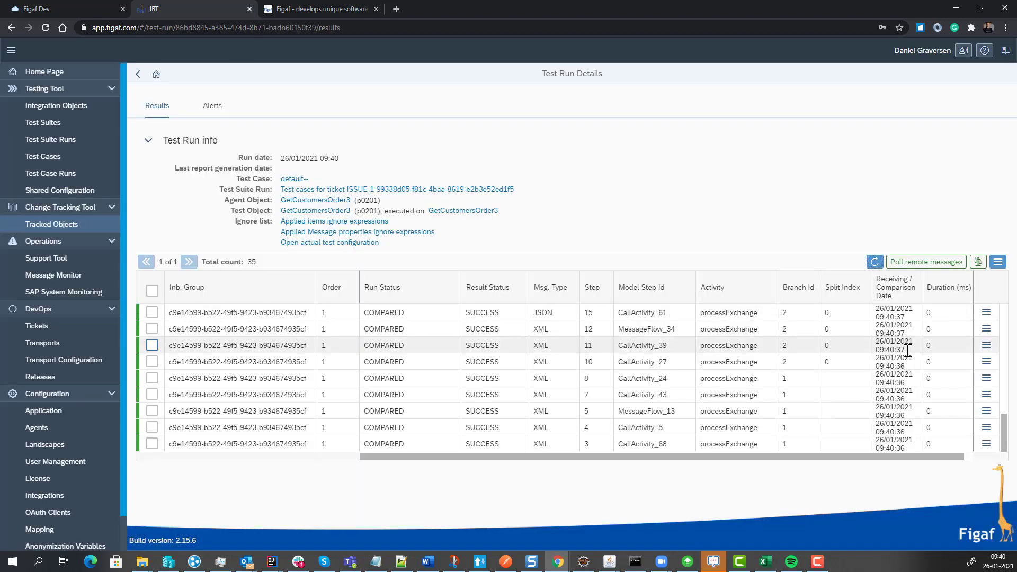
scroll(907, 351, "up", 10)
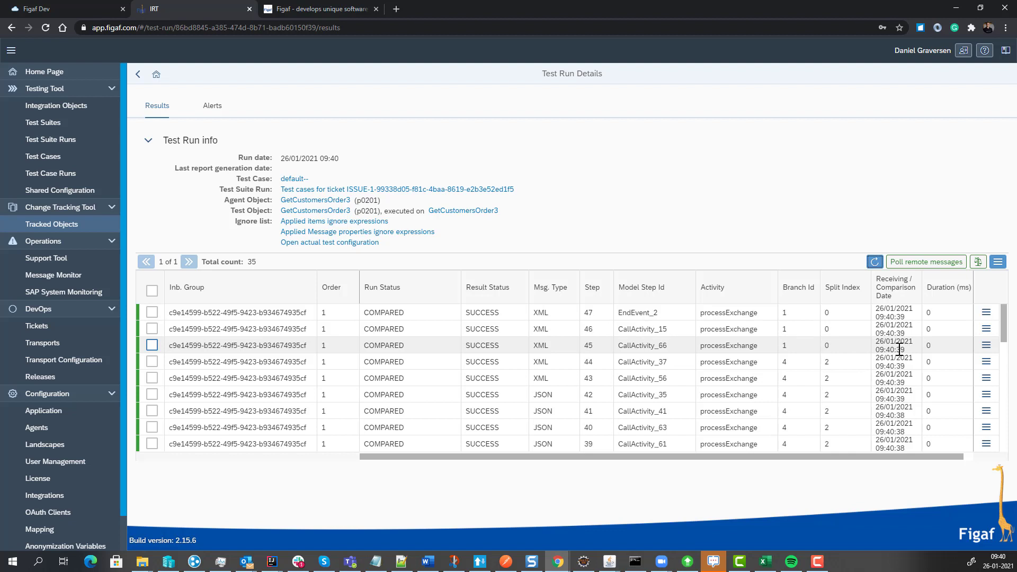
scroll(895, 348, "down", 10)
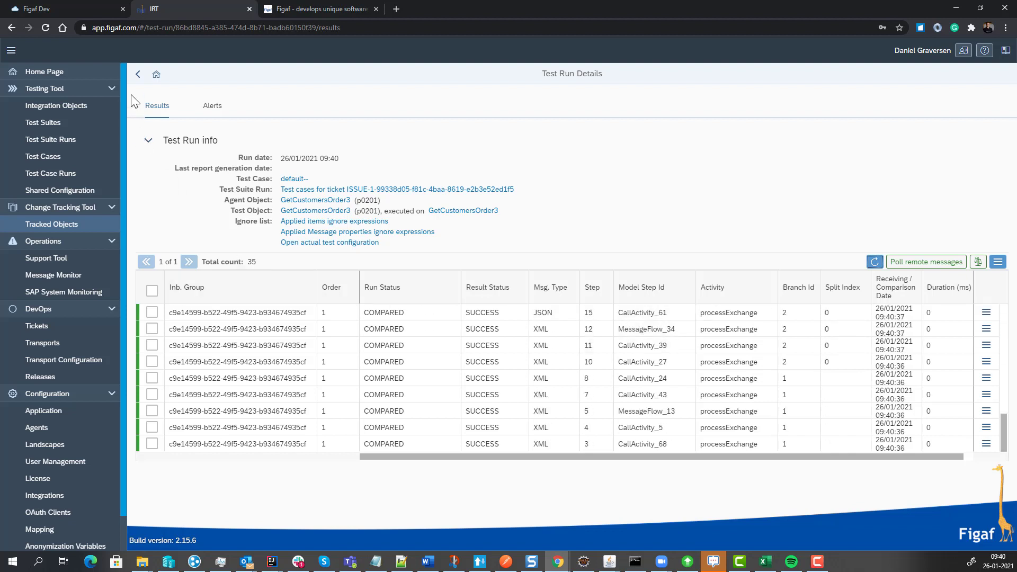
left_click(871, 262)
left_click(138, 75)
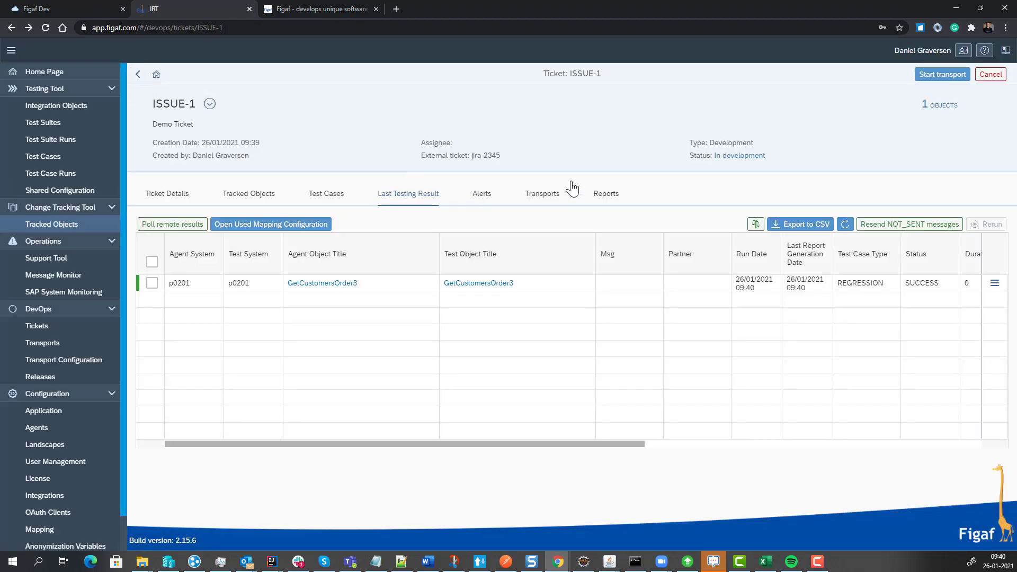
Start the ticket's transport after reviewing its tracked objects, and refresh the progress until processing finishes.
left_click(938, 79)
left_click(260, 197)
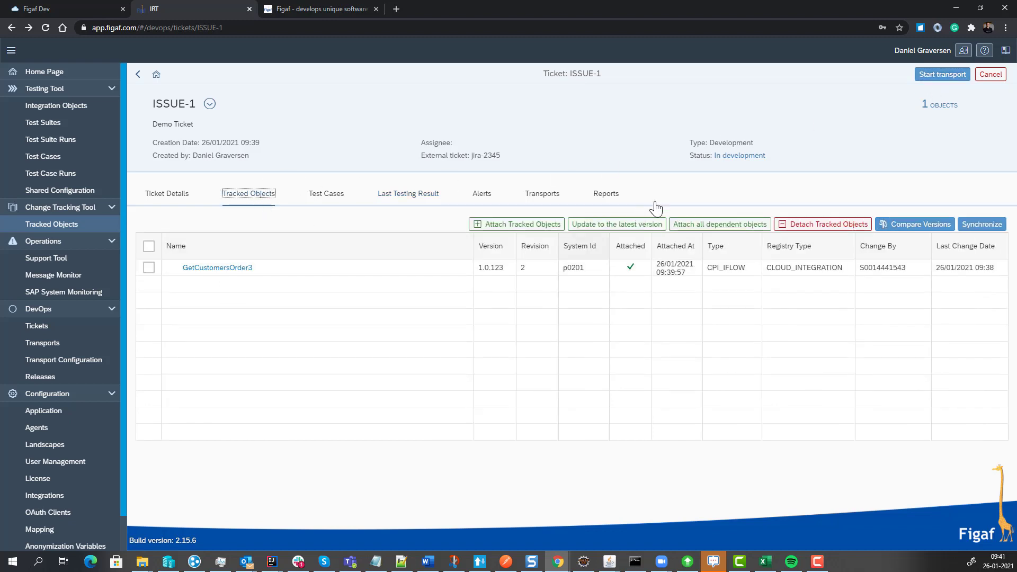
left_click(943, 75)
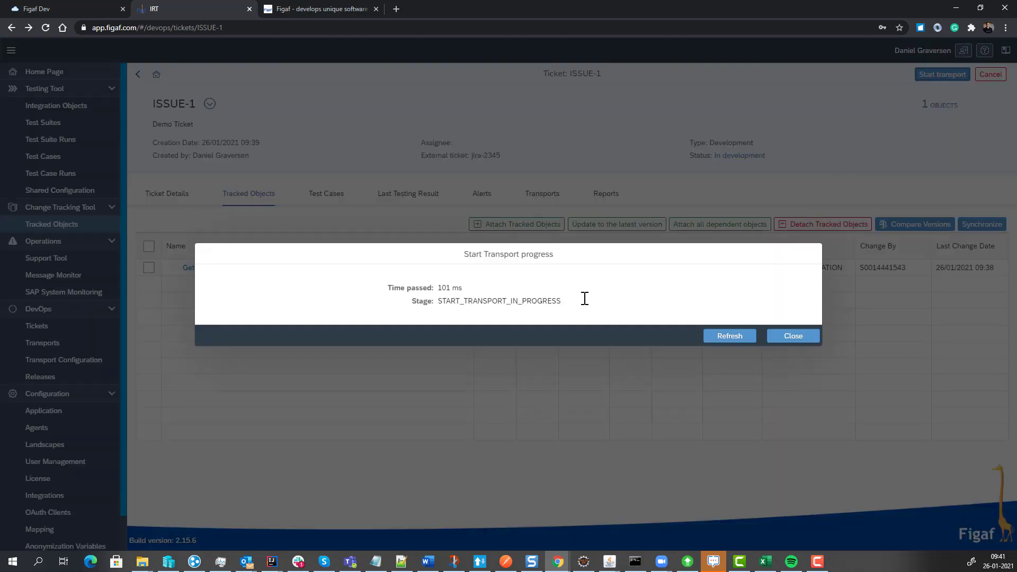
left_click(722, 343)
left_click(721, 343)
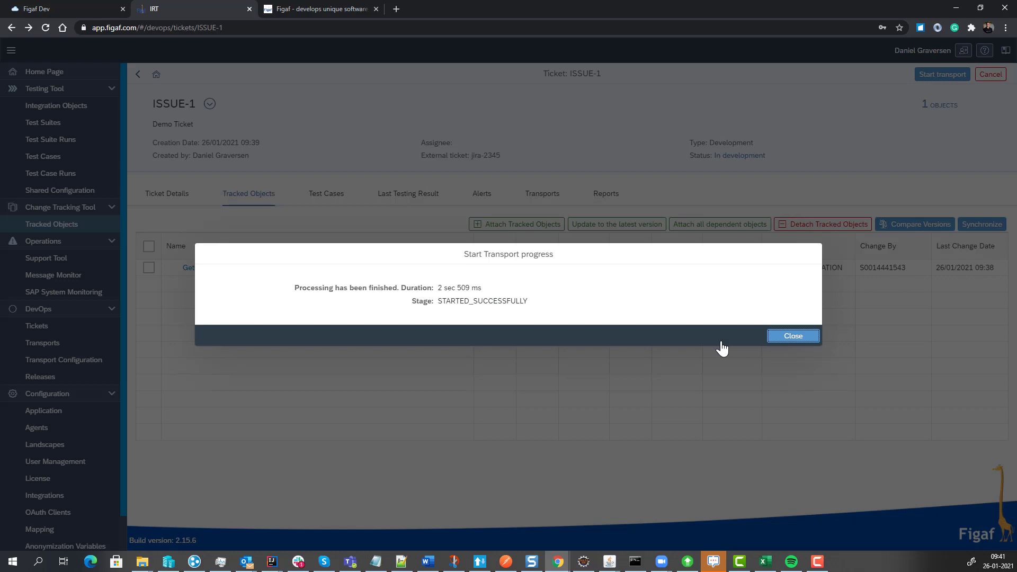
left_click(780, 339)
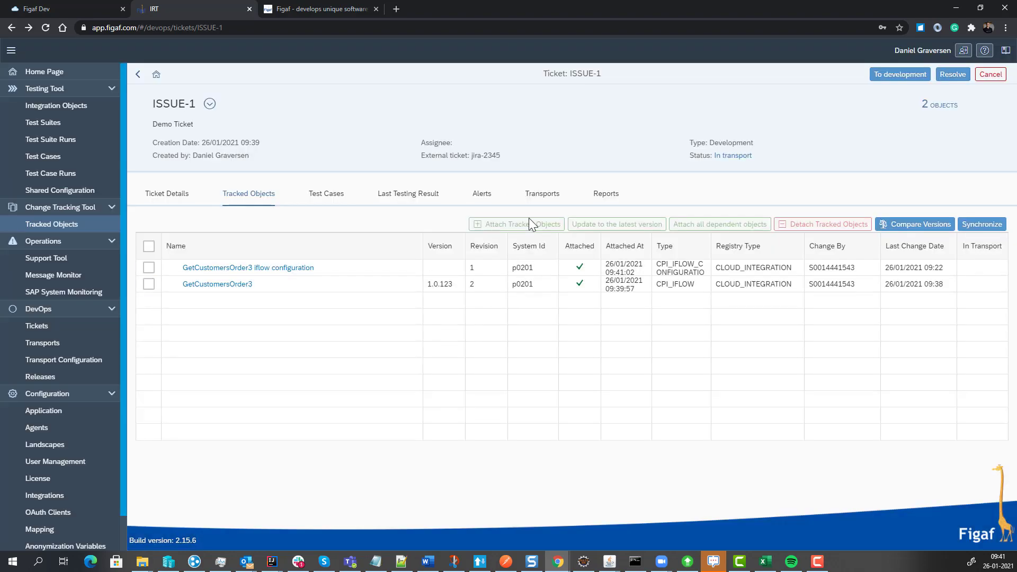
Open the ticket's CPI transport and the transport configuration of its GetCustomersOrder3 source flow.
left_click(538, 199)
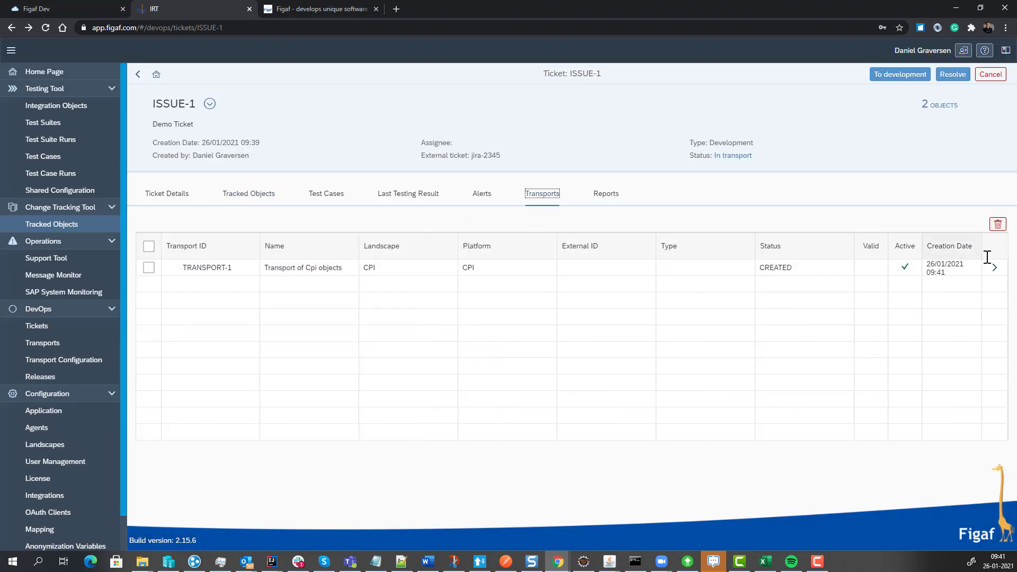
left_click(994, 268)
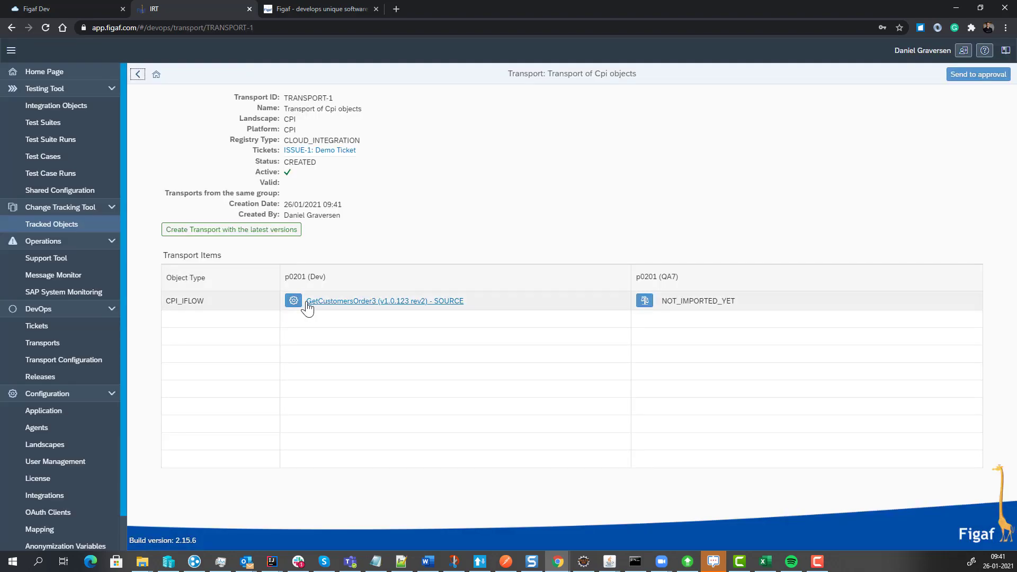
left_click(292, 301)
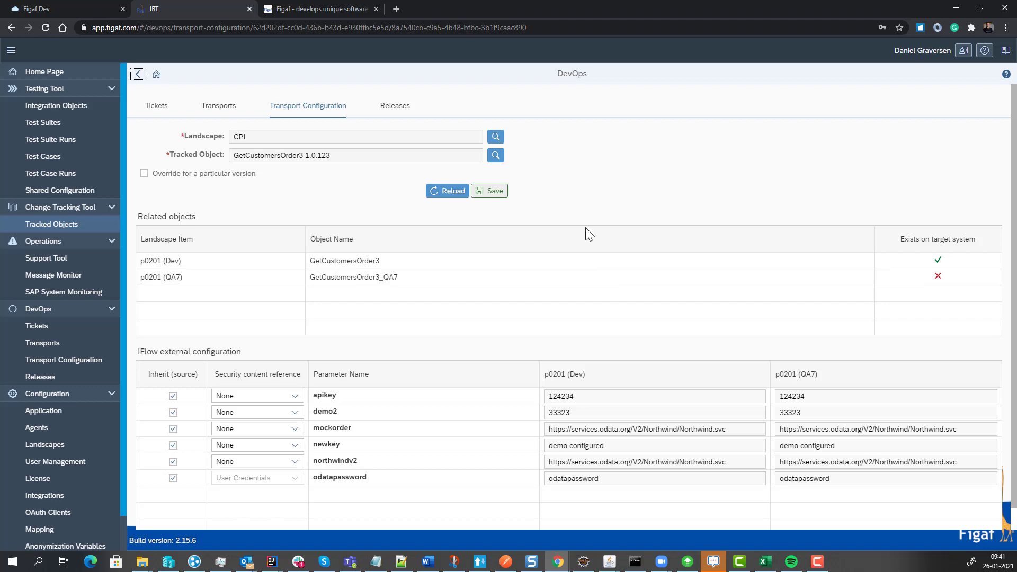
Stop inheriting the apikey parameter from the source and enter the API key as its p0201 (QA7) value.
left_click(173, 396)
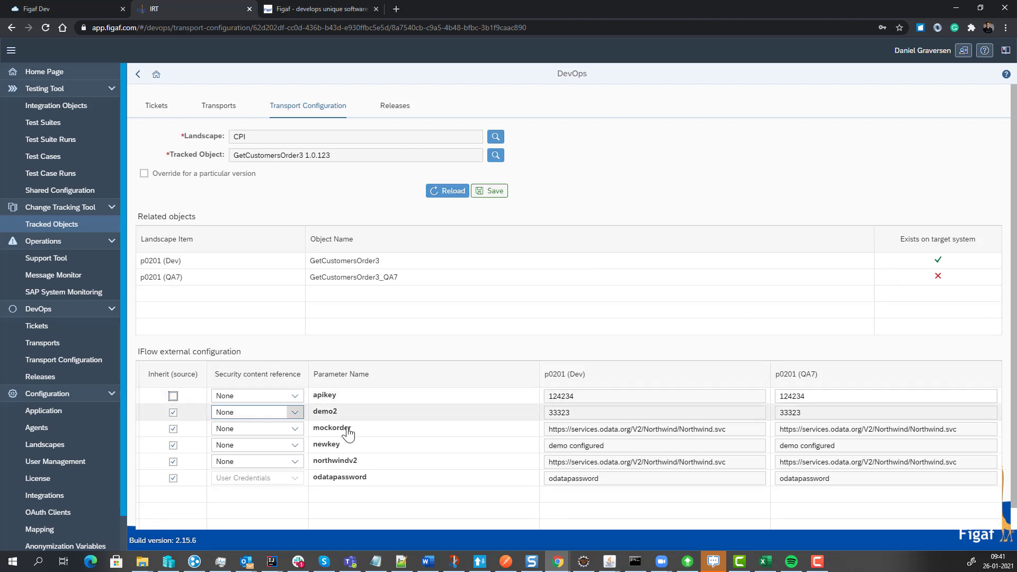
left_click(826, 478)
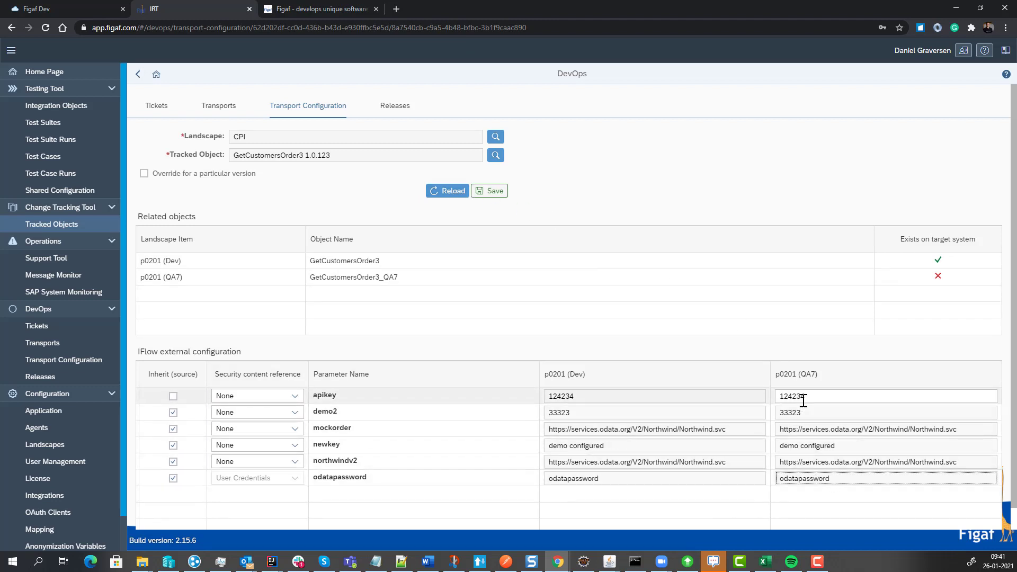
left_click_drag(803, 401, 735, 402)
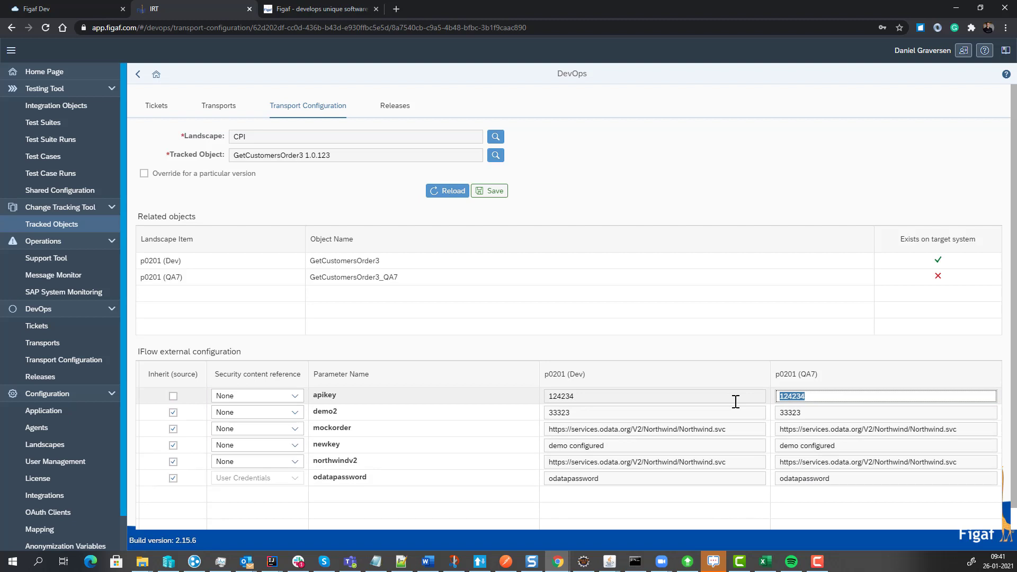
type("QA API Key")
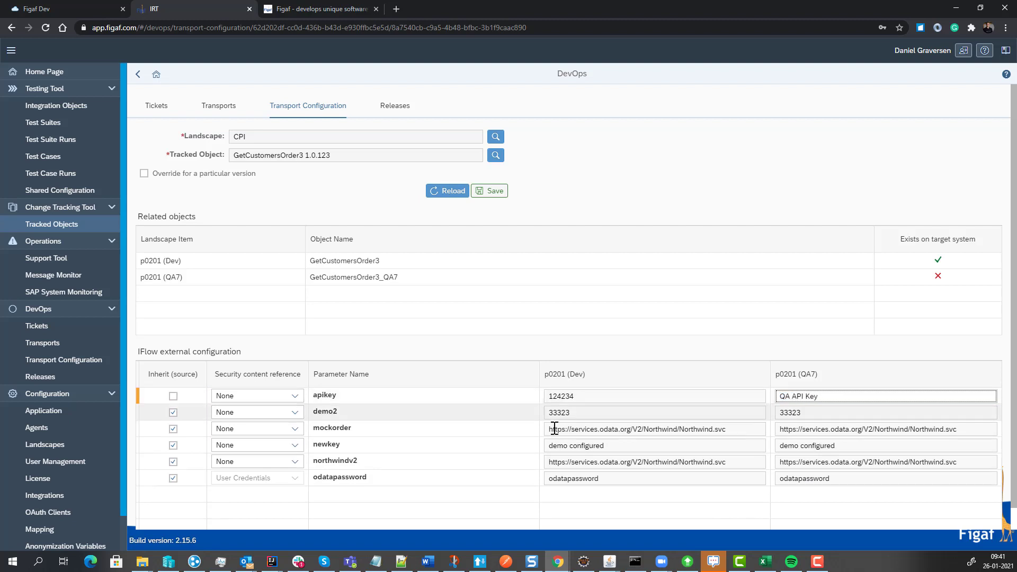
Stop inheriting the odatapassword parameter, enter a different credential for p0201 (QA7), and save the transport configuration.
left_click(174, 479)
left_click(846, 477)
type("2")
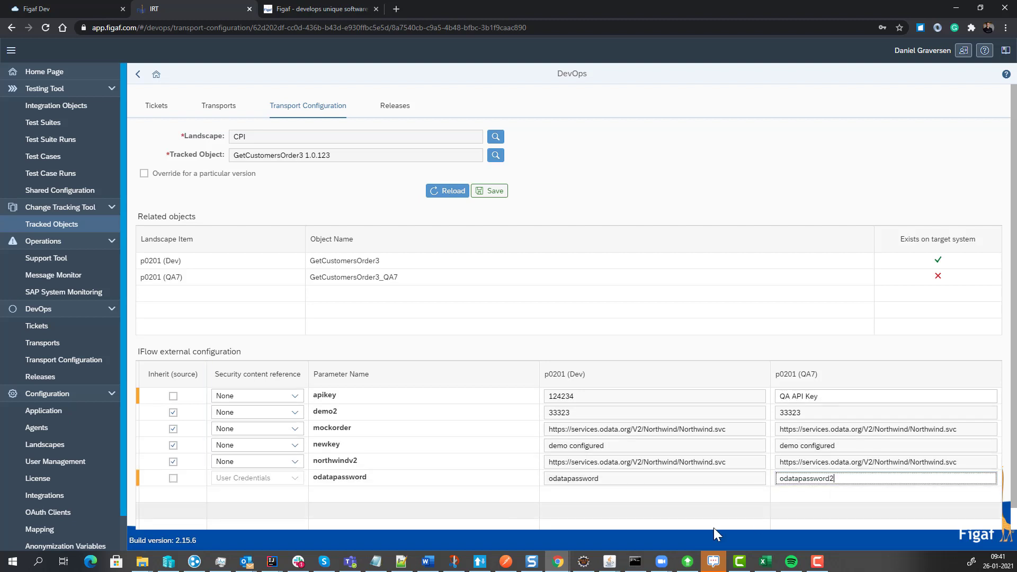
left_click(492, 190)
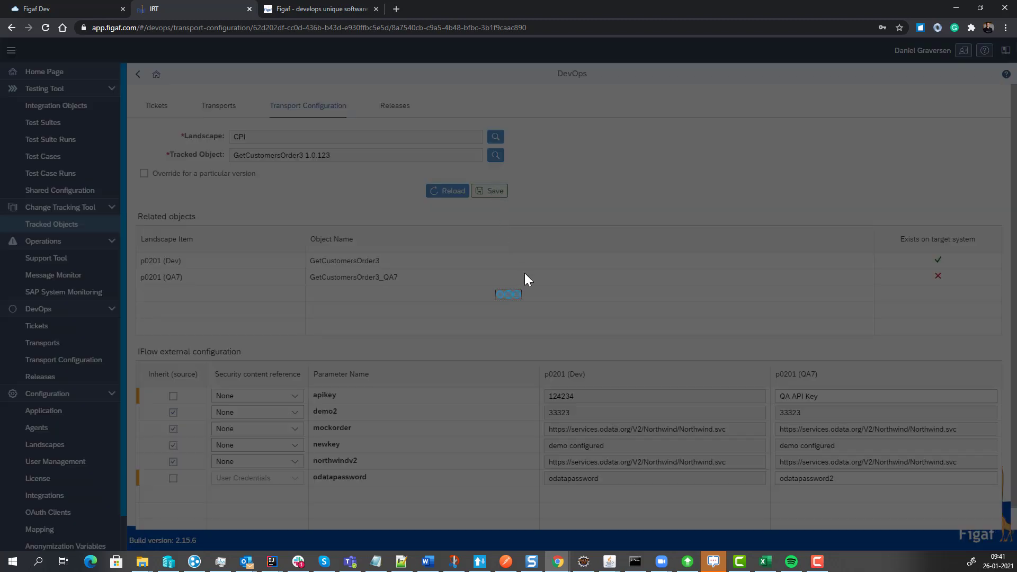
left_click(589, 326)
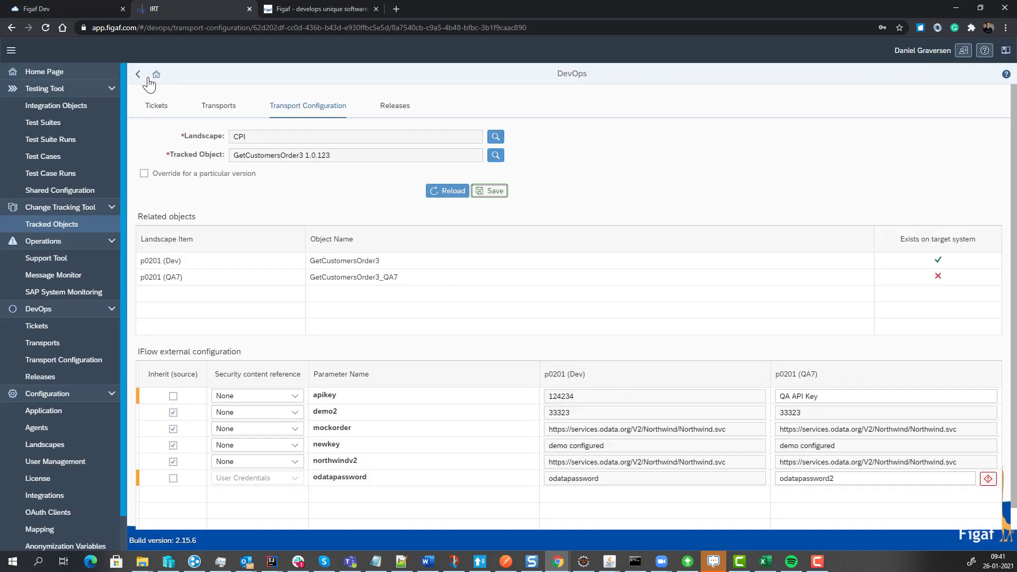
Remove the last character of the odatapassword value for p0201 (QA7), save the configuration, and return to the transport.
left_click(851, 480)
key("BackSpace")
left_click(491, 193)
left_click(138, 74)
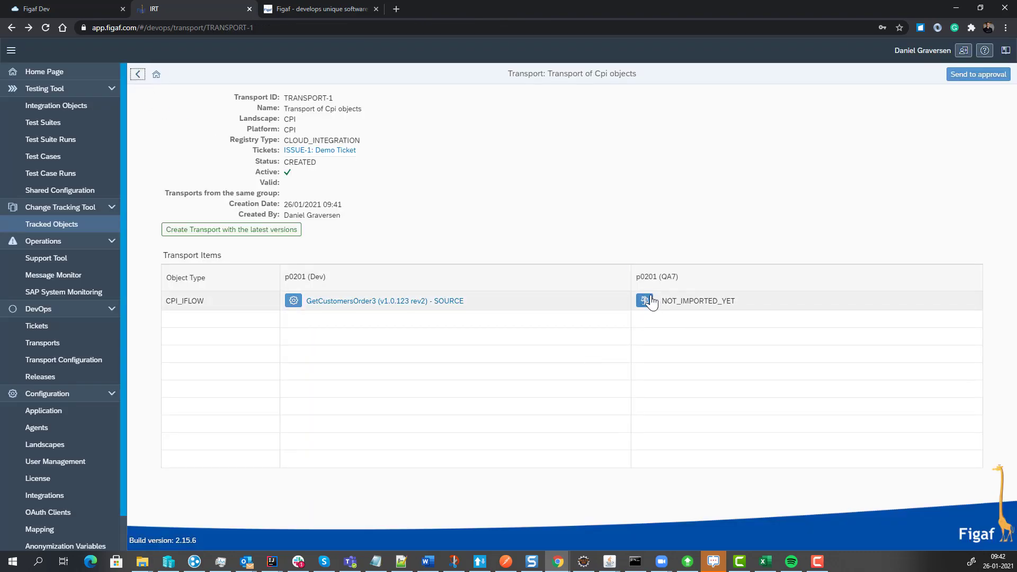
Compare the GetCustomersOrder3 transport item with its QA7 target using the BPMN model with viewer, and examine the version to upload.
left_click(643, 301)
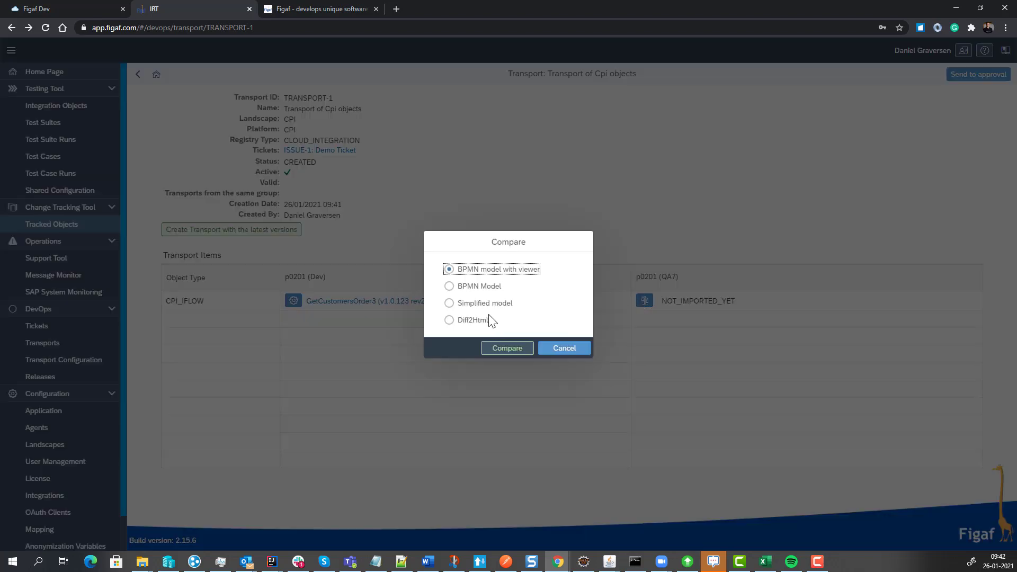
left_click(496, 350)
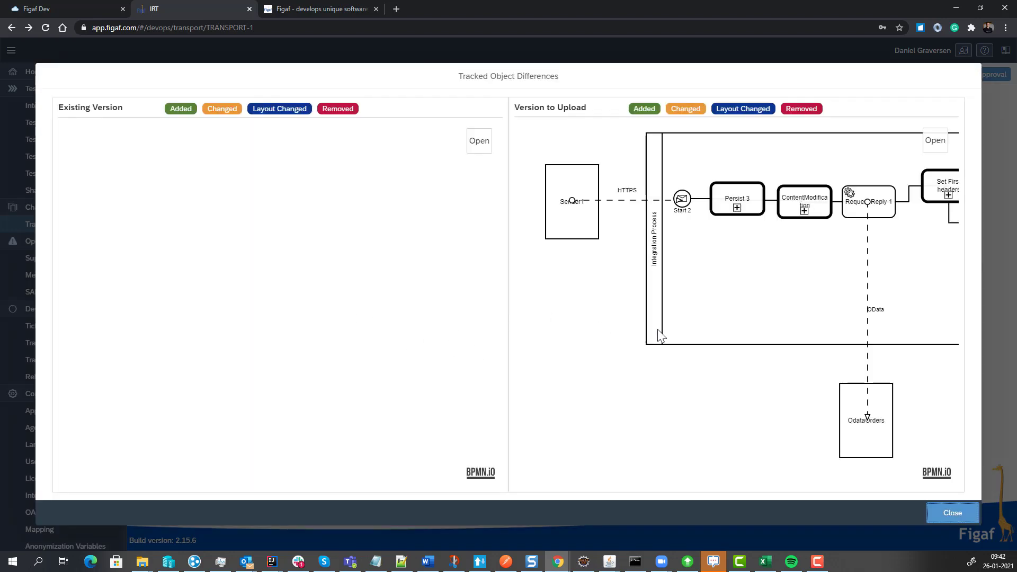
left_click_drag(615, 328, 520, 305)
left_click_drag(752, 310, 533, 313)
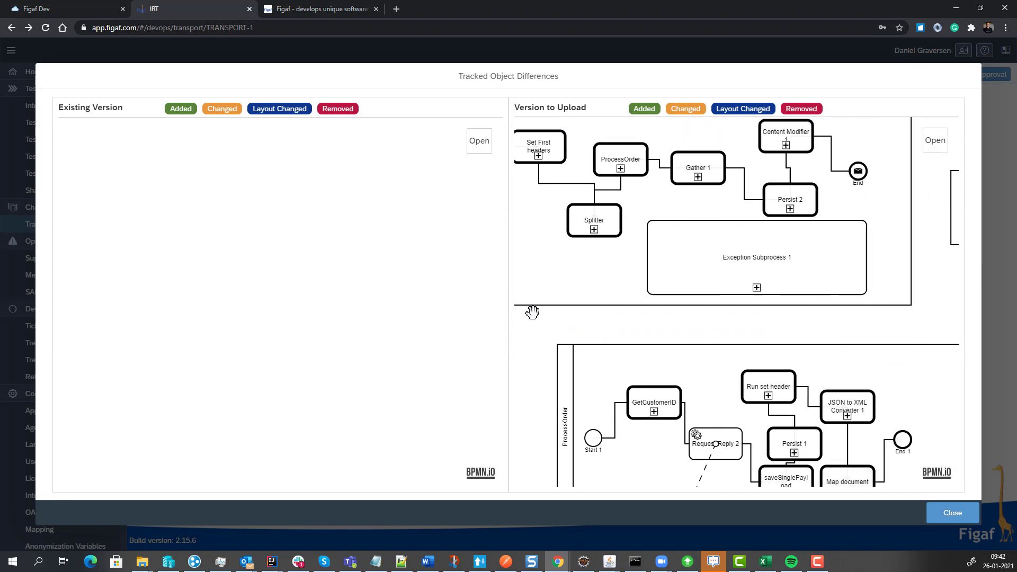
left_click_drag(757, 322, 697, 316)
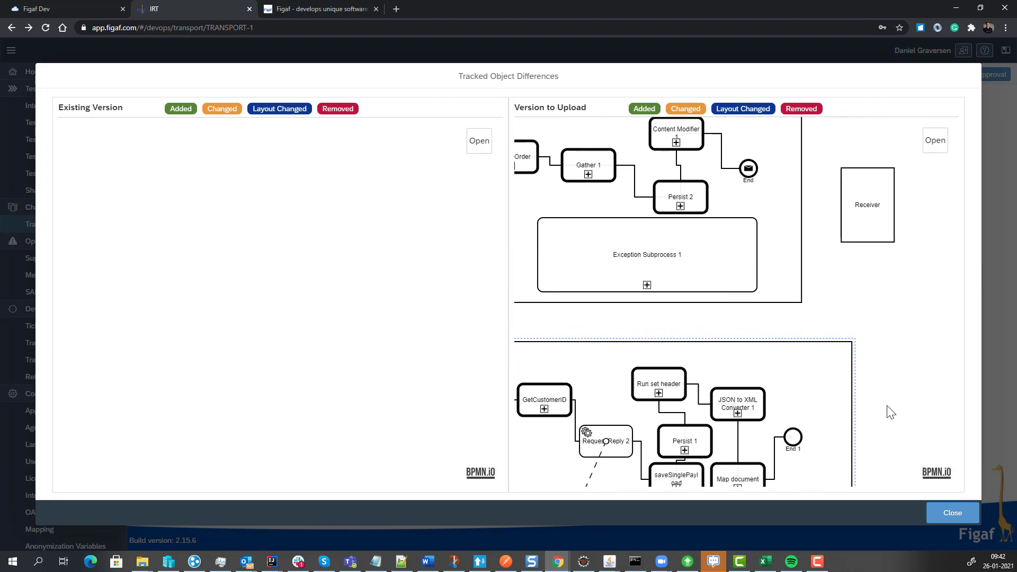
left_click(948, 514)
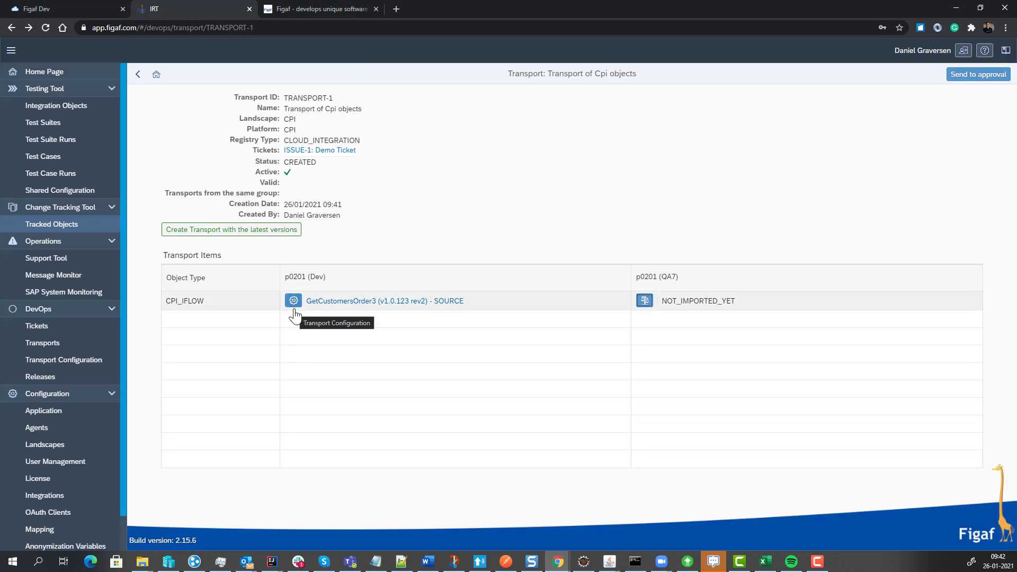
Open the GetCustomersOrder3 change log and compare versions 1.0.123 and 1.0.122 using the BPMN model with viewer.
left_click(351, 301)
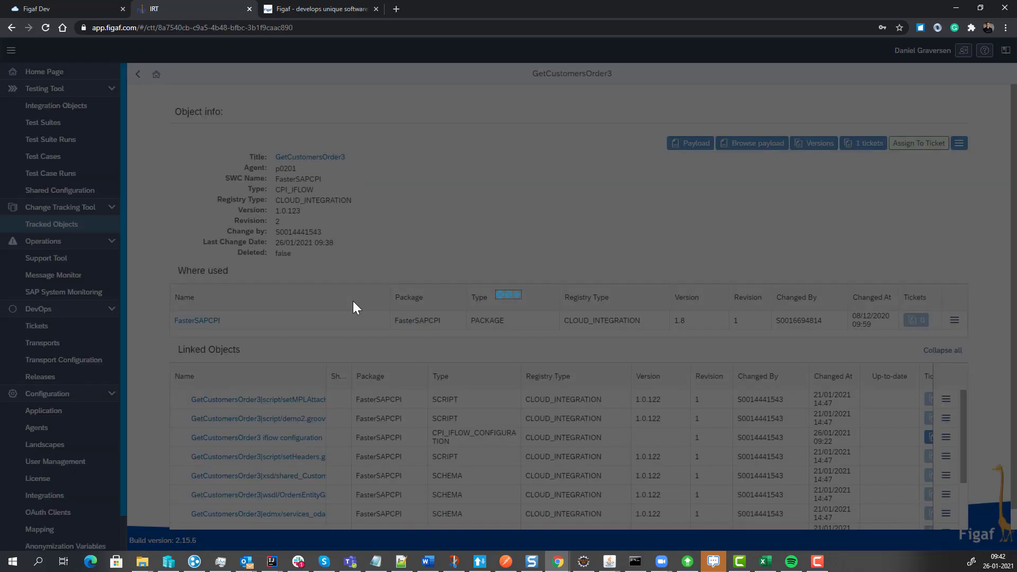
left_click(814, 143)
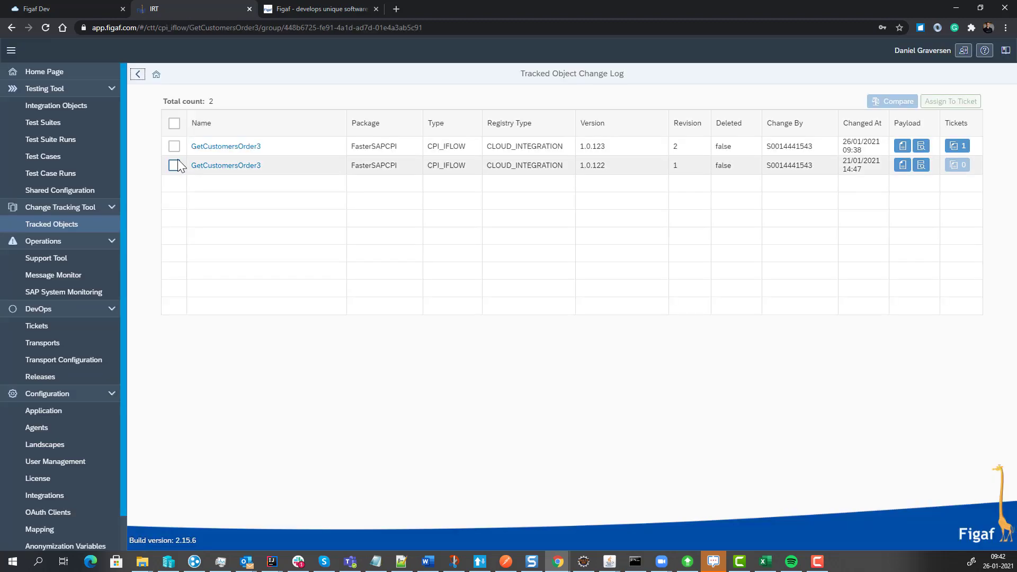
left_click(174, 146)
left_click(174, 165)
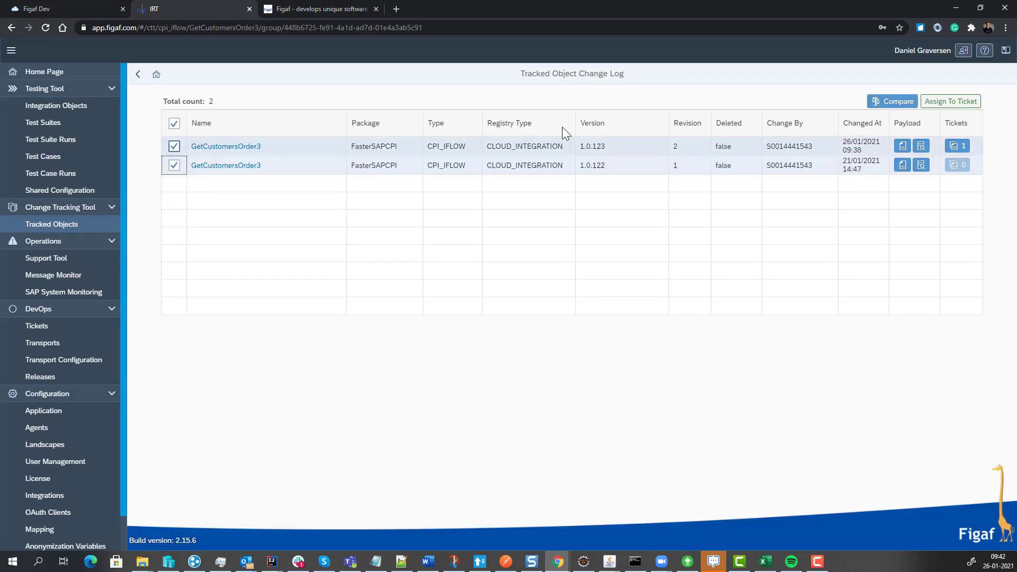
left_click(892, 101)
left_click(500, 348)
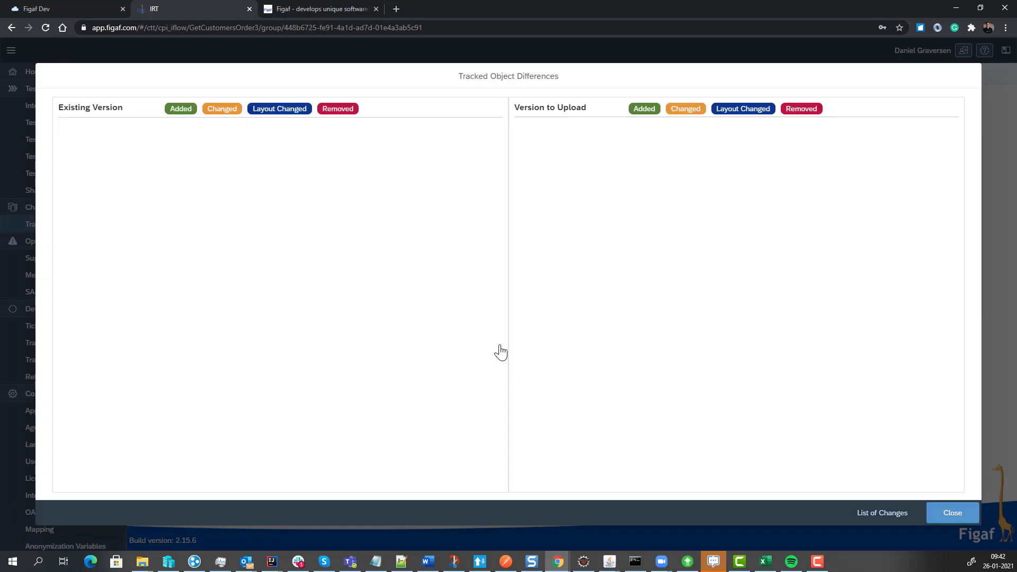
Examine the old and new properties of the changed Content Modifier 1 in the existing version's diagram, and close the comparison.
left_click_drag(365, 377, 176, 359)
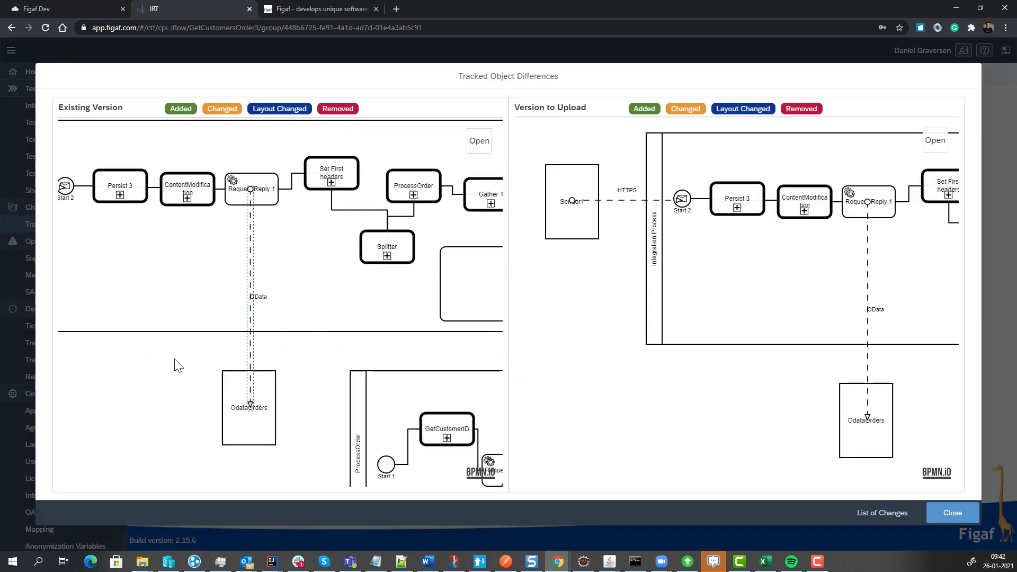
left_click_drag(462, 337, 294, 320)
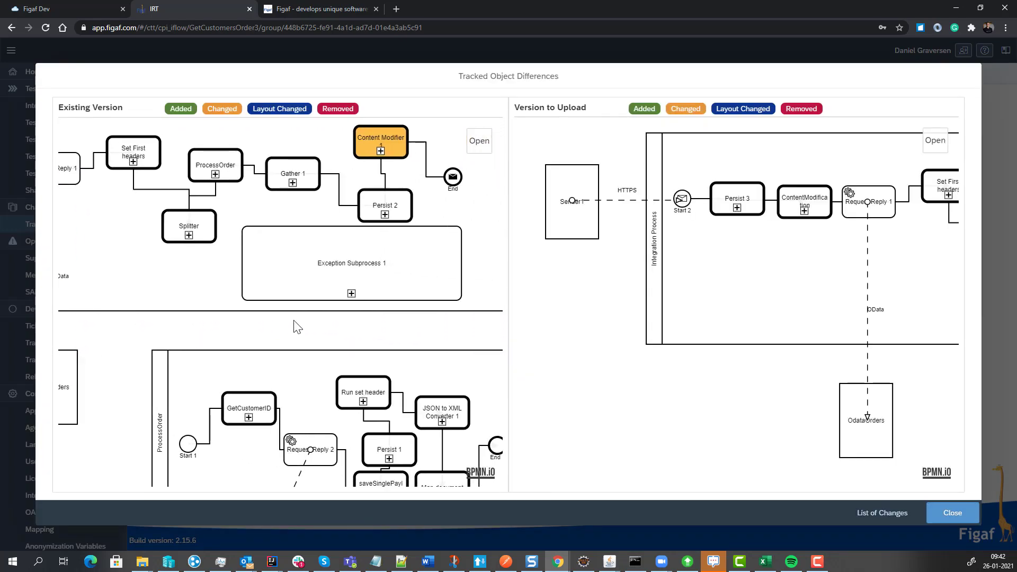
left_click(363, 148)
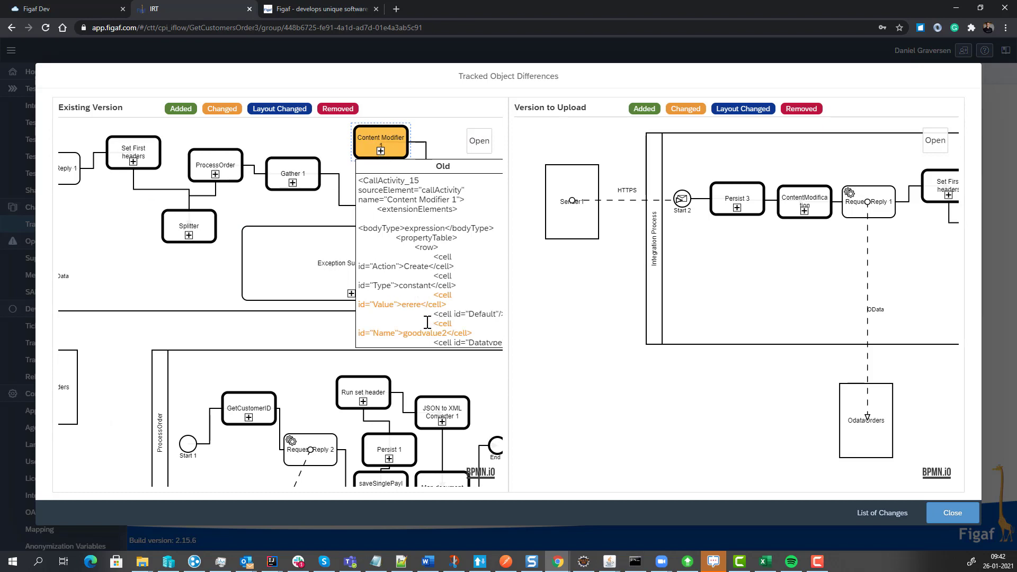
left_click_drag(427, 322, 401, 319)
scroll(405, 324, "down", 1)
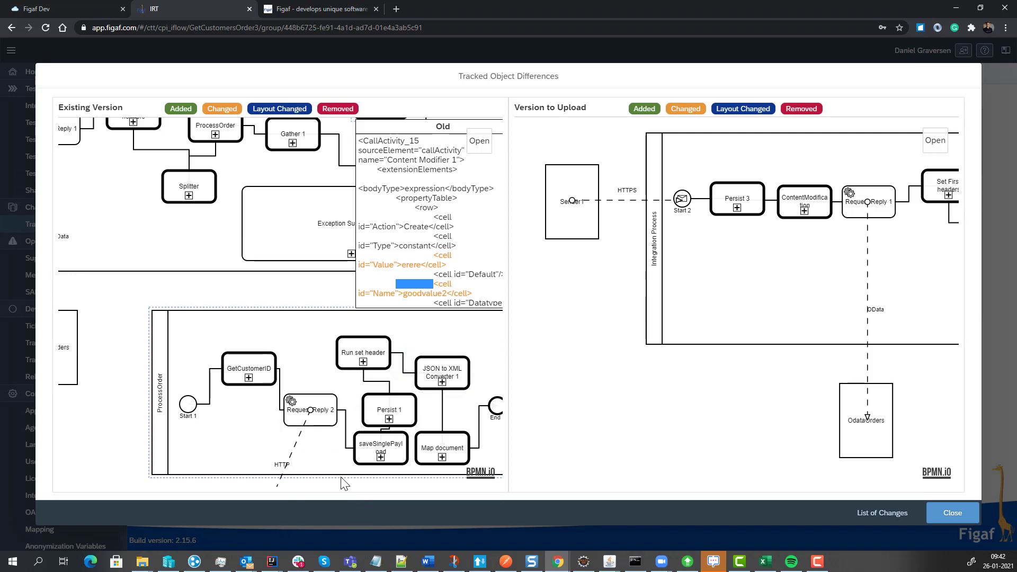
left_click_drag(80, 301, 0, 305)
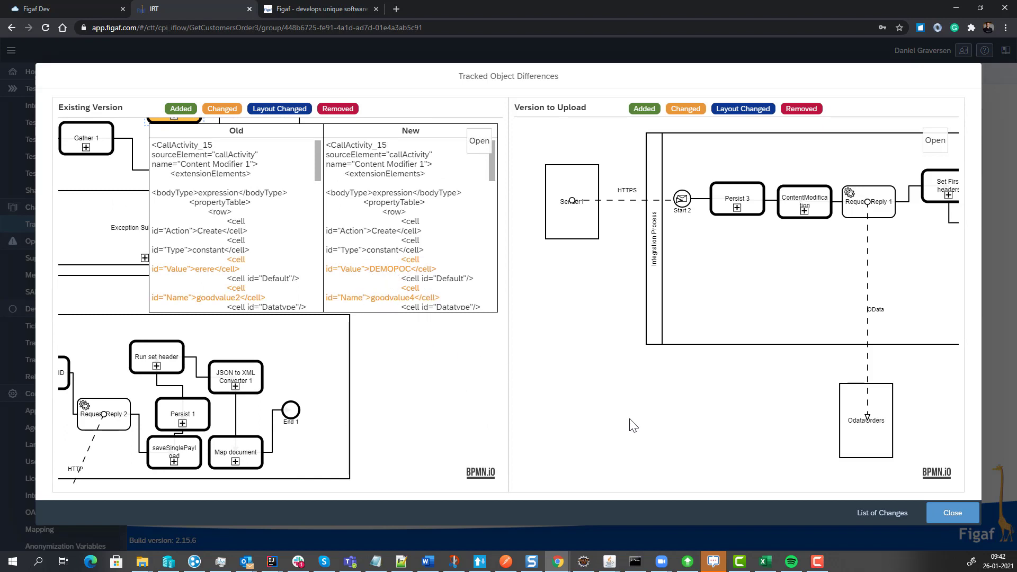
left_click(952, 515)
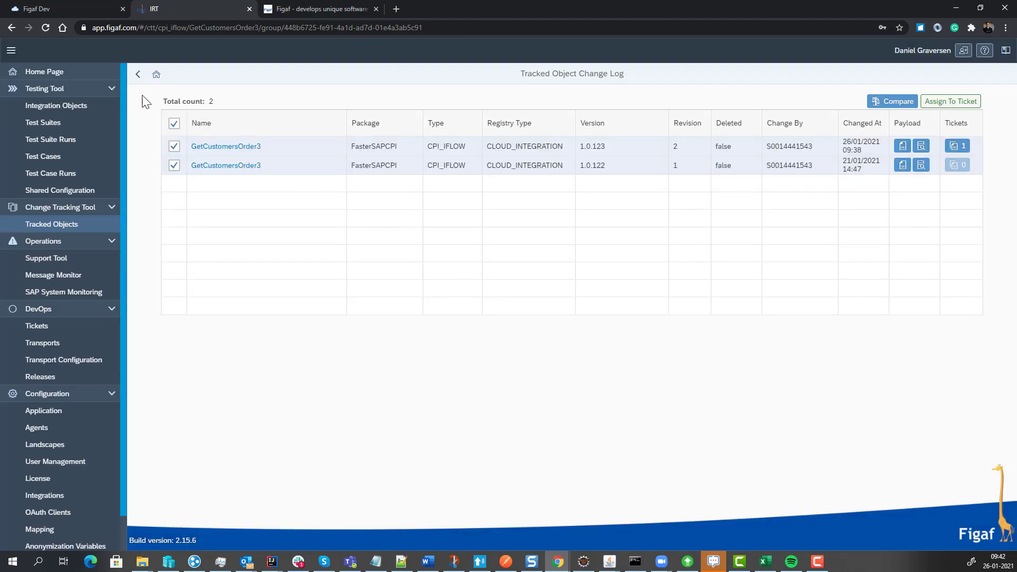
Compare the two GetCustomersOrder3 versions with Diff2Html, review the changed files, and return to the transport.
left_click(893, 101)
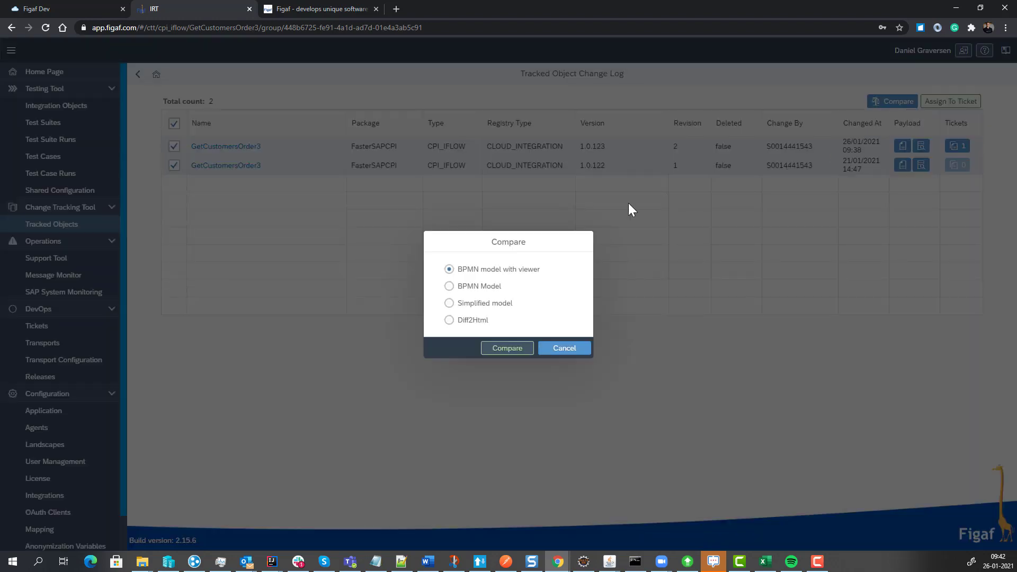
left_click(462, 320)
left_click(505, 350)
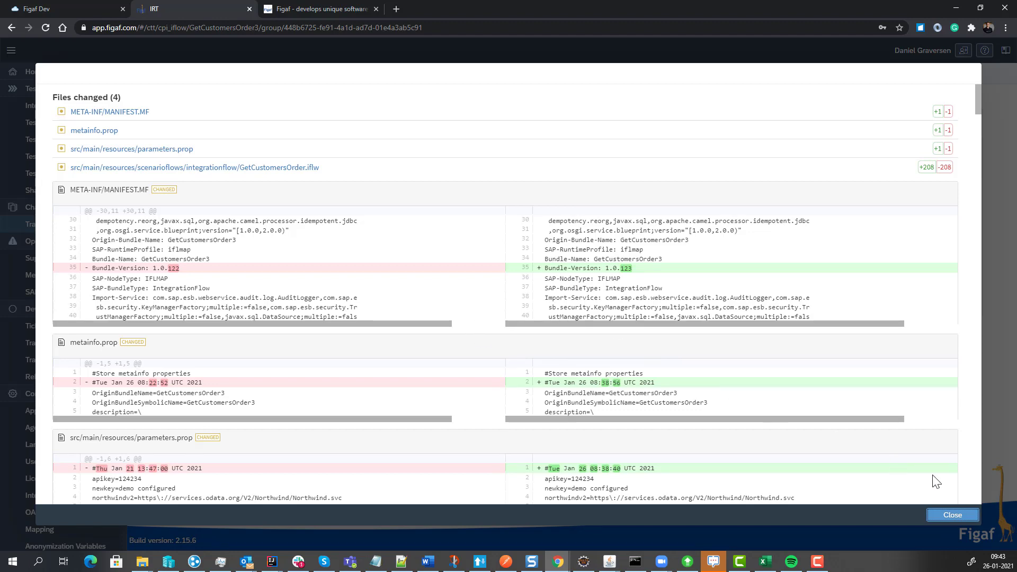
left_click(952, 515)
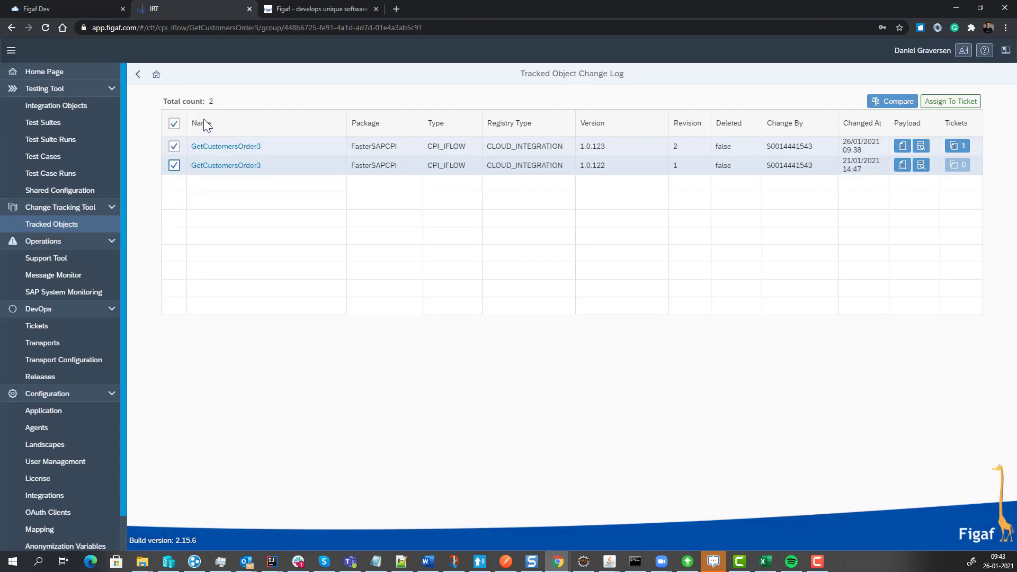
left_click(136, 75)
left_click(137, 75)
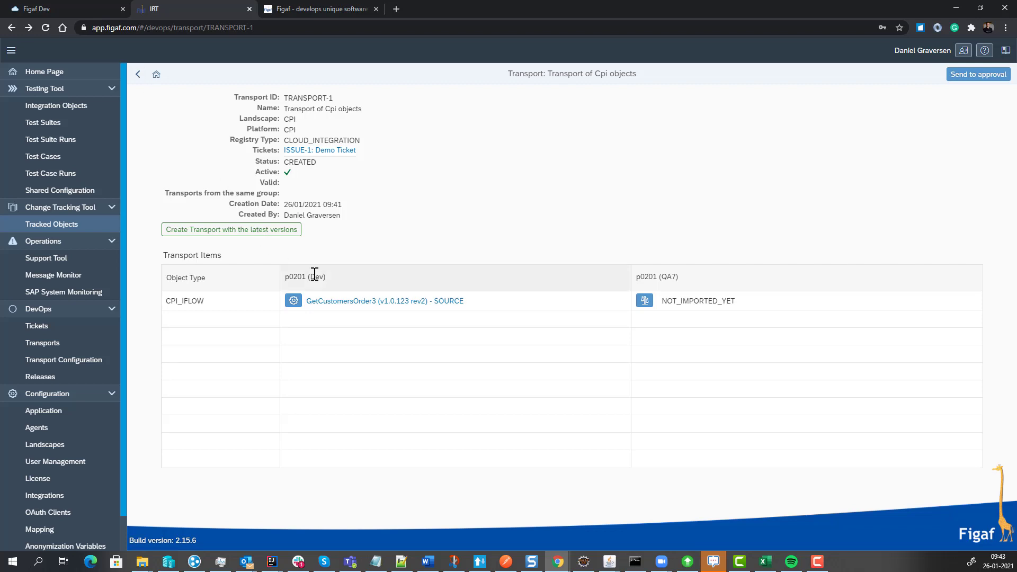
Send TRANSPORT-1 to approval and approve it without a comment.
left_click(974, 75)
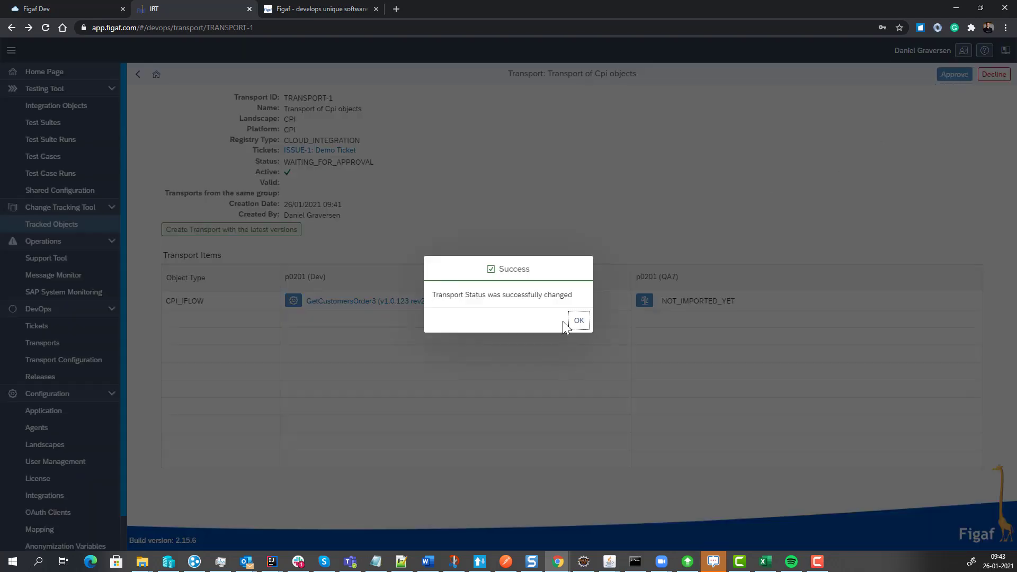
left_click(573, 321)
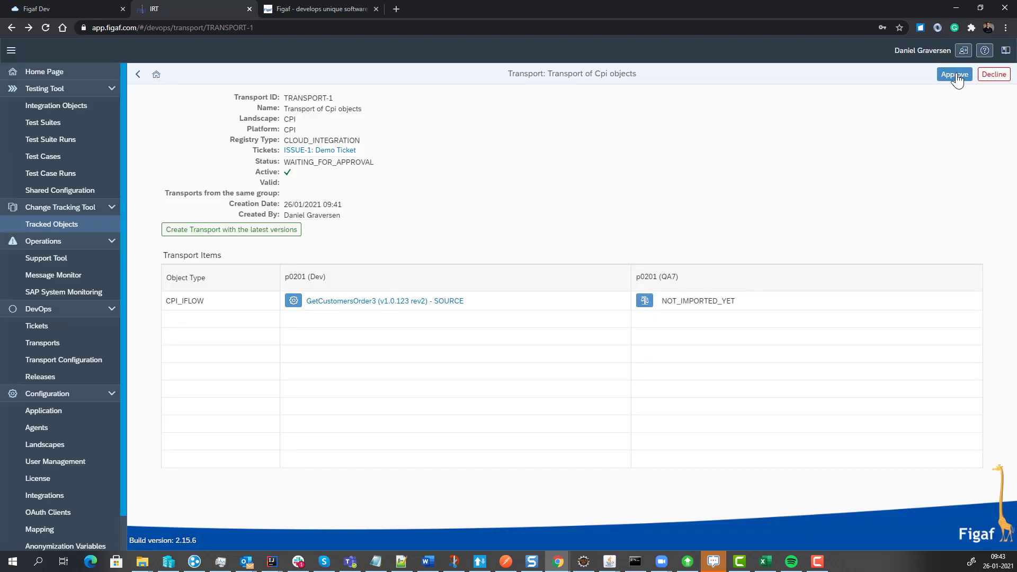
left_click(955, 75)
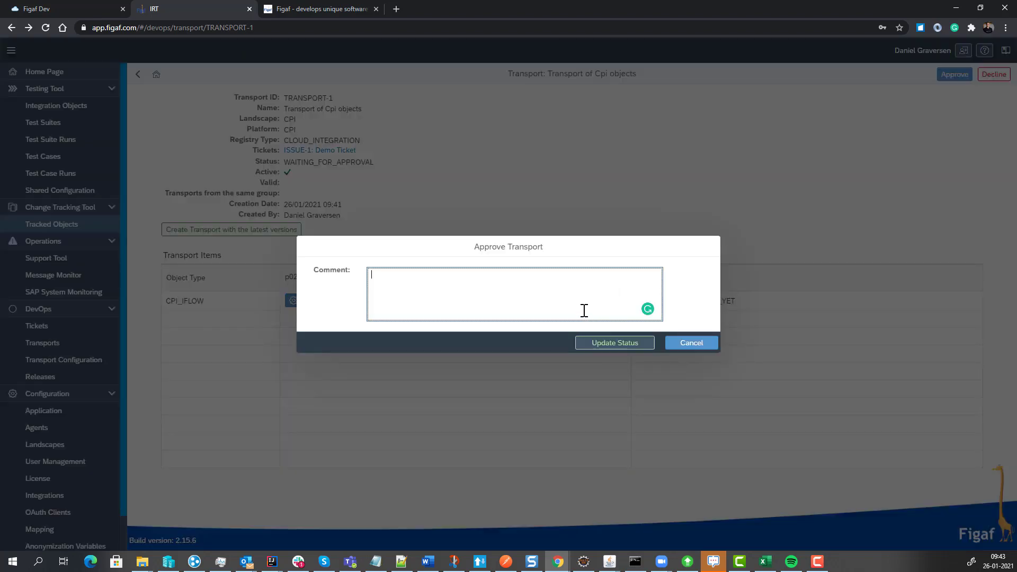
left_click(613, 344)
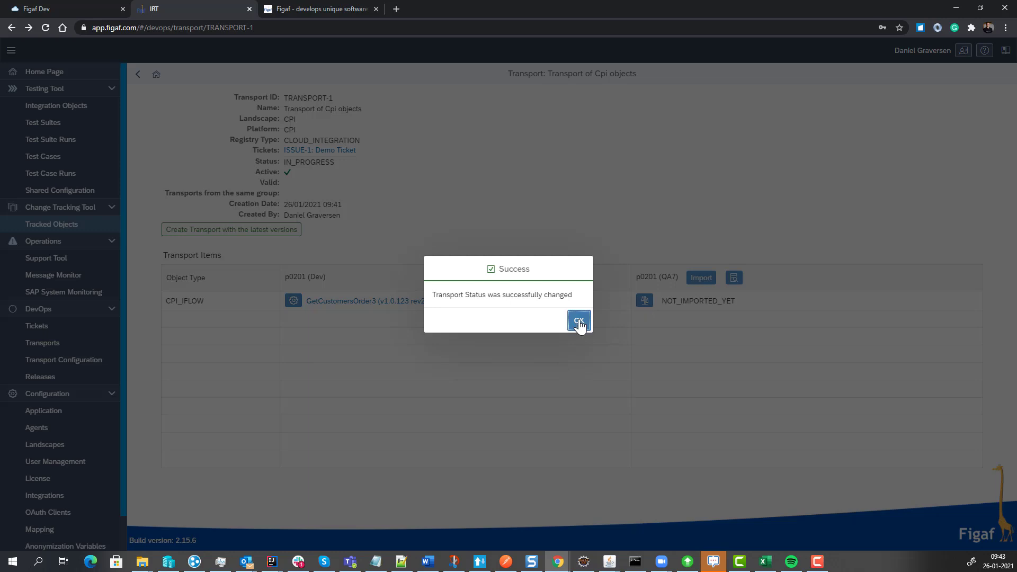
left_click(575, 320)
Try to import the transport's objects into p0201 (QA7), check the import progress, and open the linked ticket ISSUE-1.
left_click(701, 281)
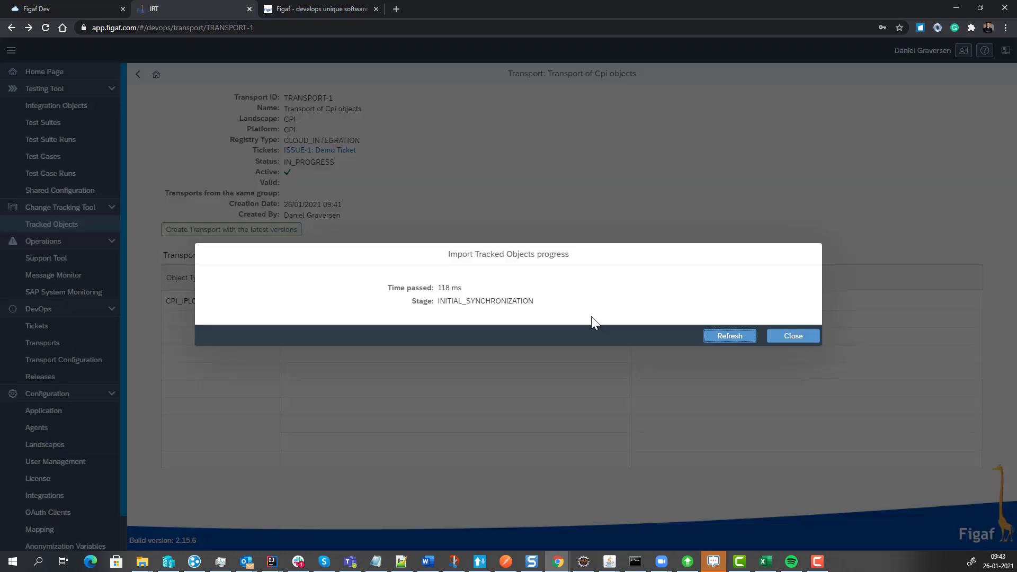
left_click(715, 337)
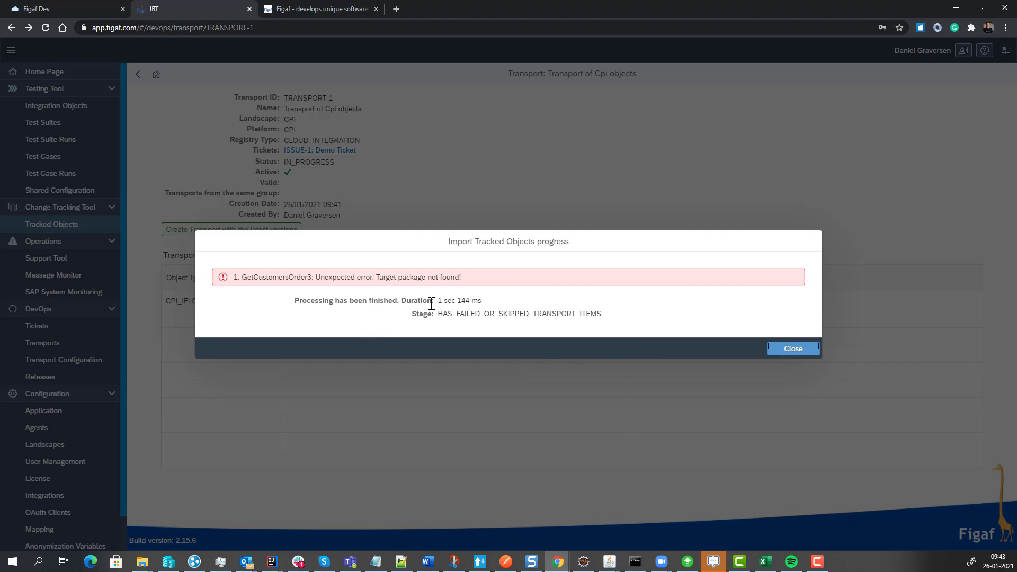
left_click(800, 351)
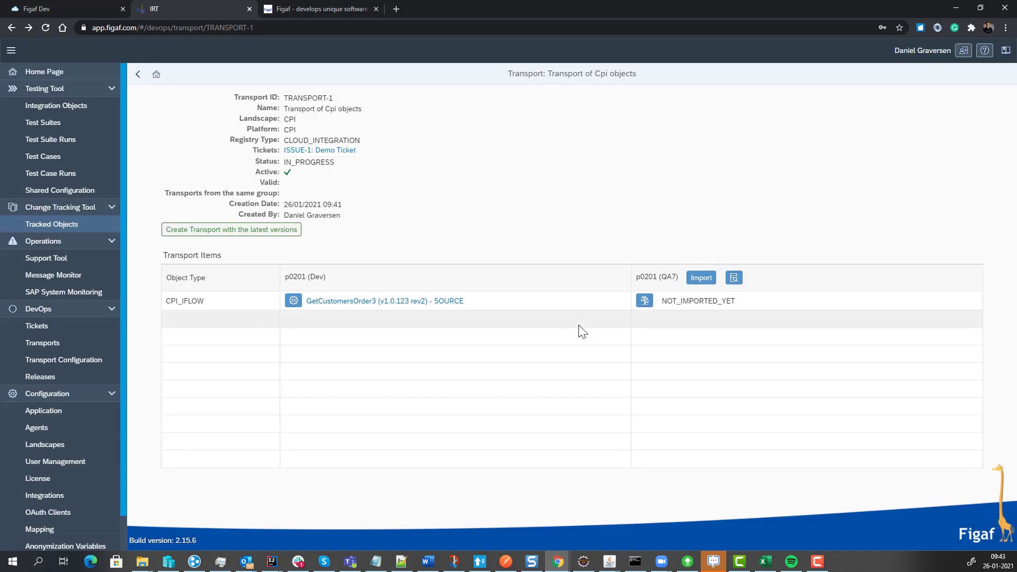
left_click(320, 152)
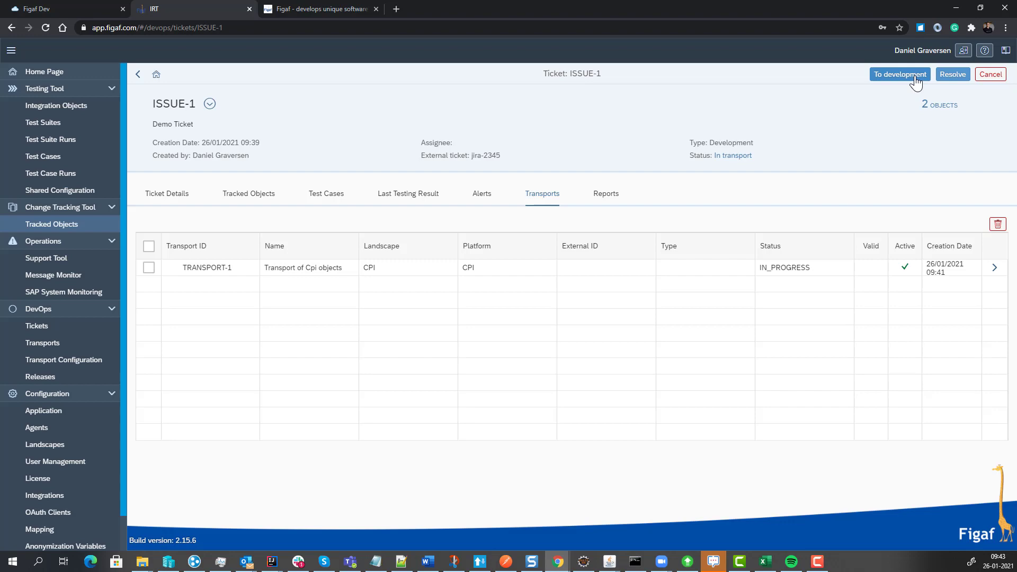
Move ticket ISSUE-1 back to development and attach all dependent objects of GetCustomersOrder3 to it.
left_click(915, 77)
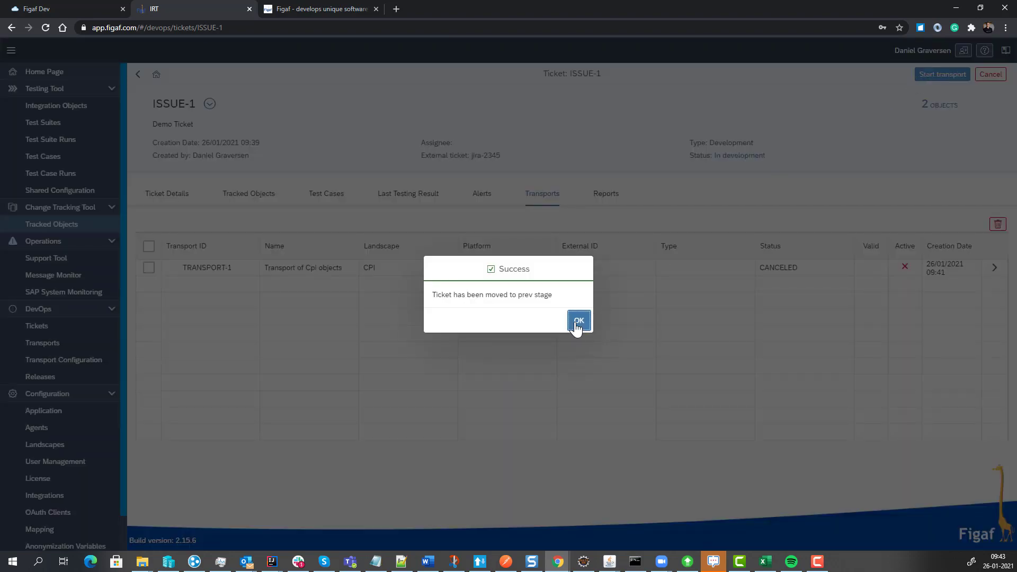
left_click(578, 321)
left_click(255, 197)
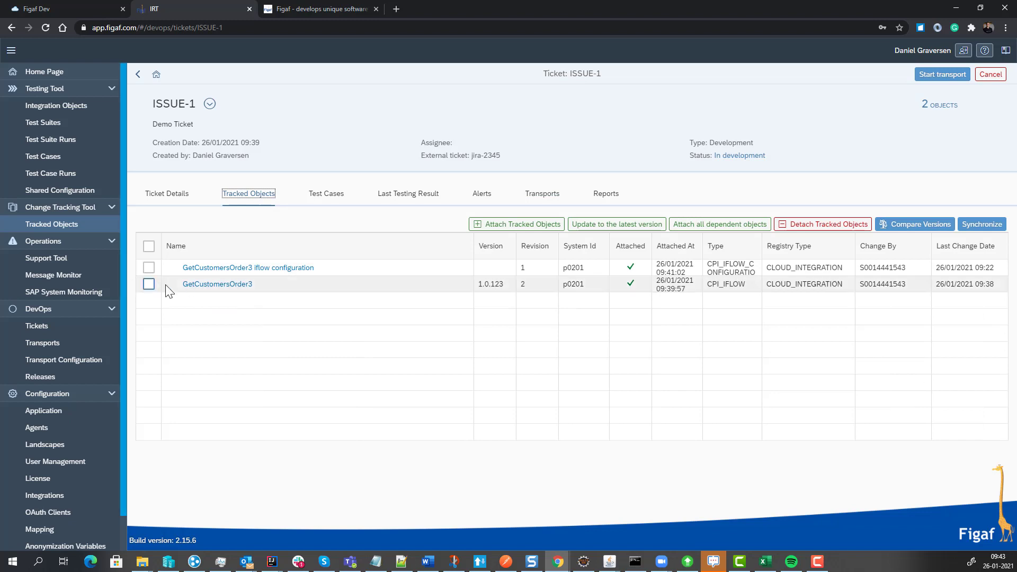
left_click(149, 284)
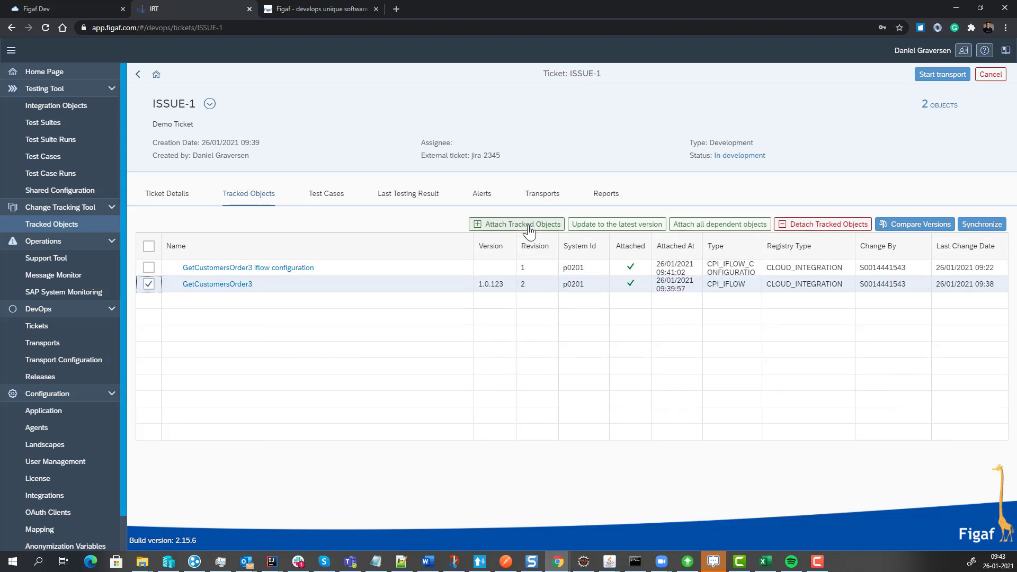
left_click(698, 224)
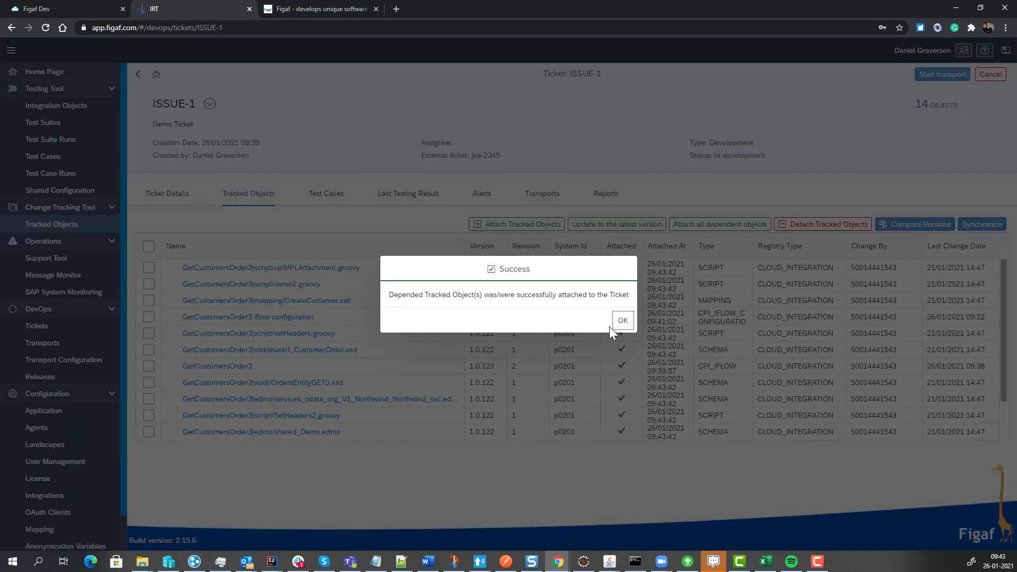
left_click(622, 320)
scroll(289, 357, "down", 1)
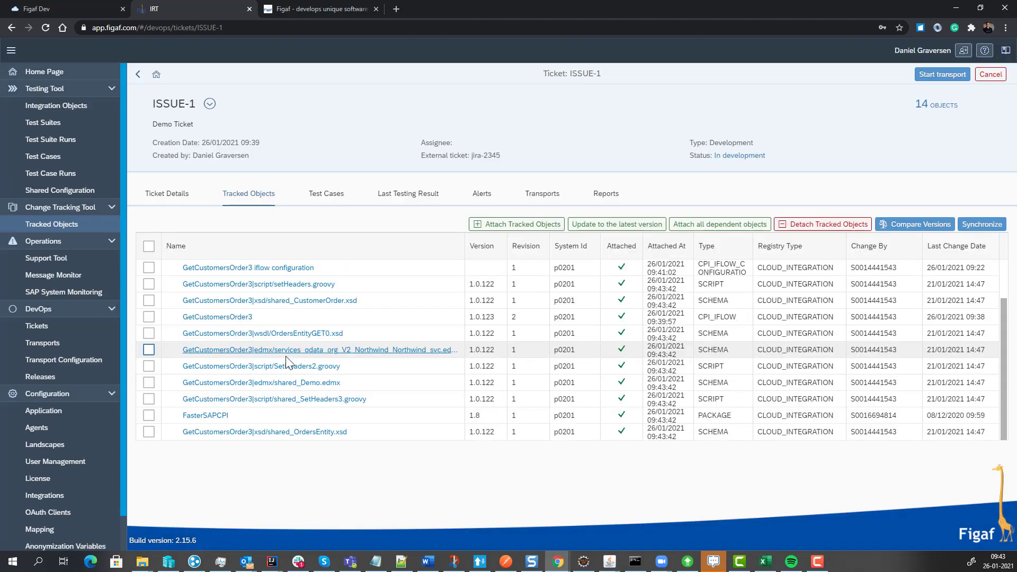
scroll(274, 328, "up", 1)
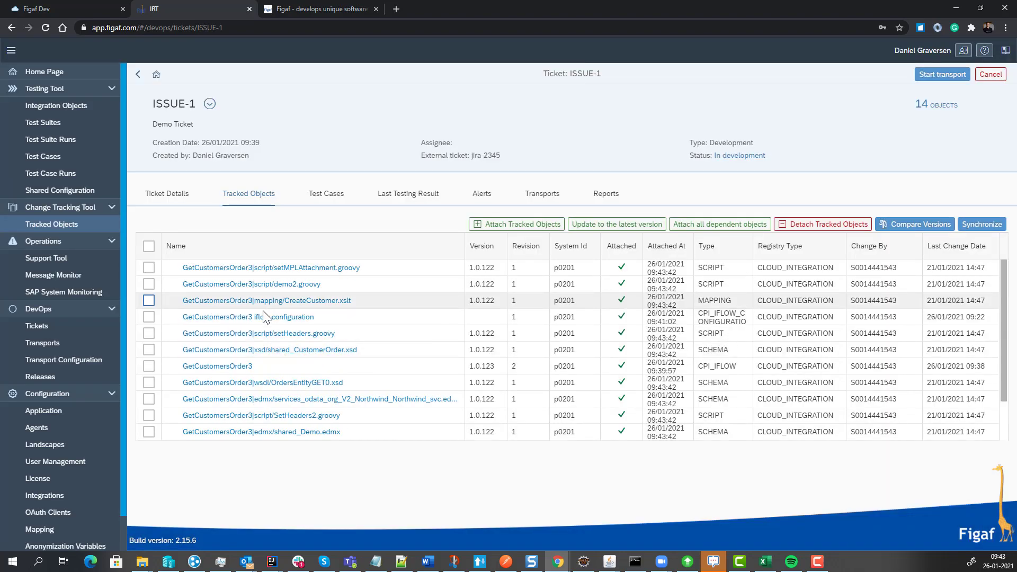
scroll(268, 335, "down", 1)
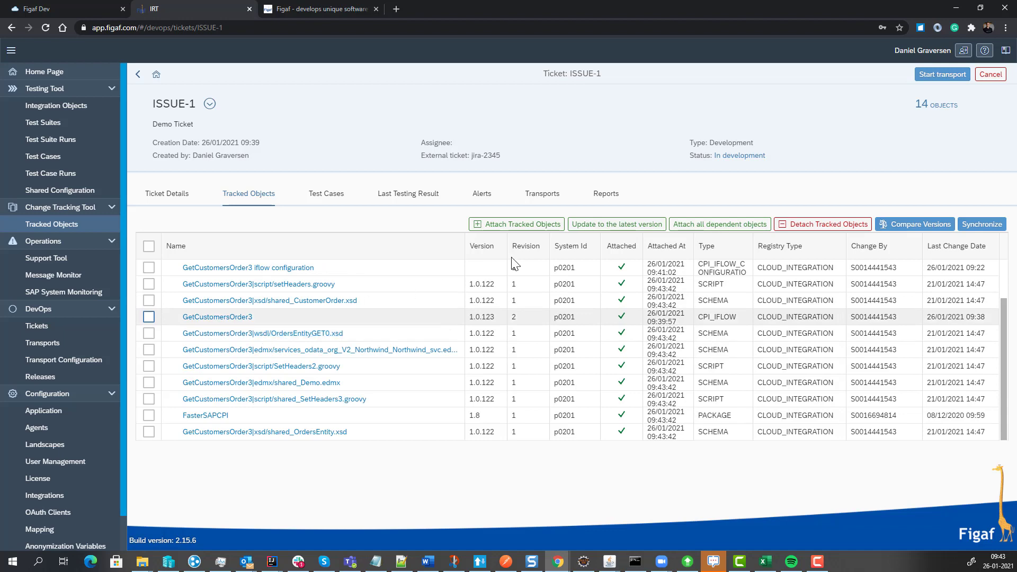
Start a new transport for ticket ISSUE-1 and follow its progress until processing finishes.
left_click(922, 80)
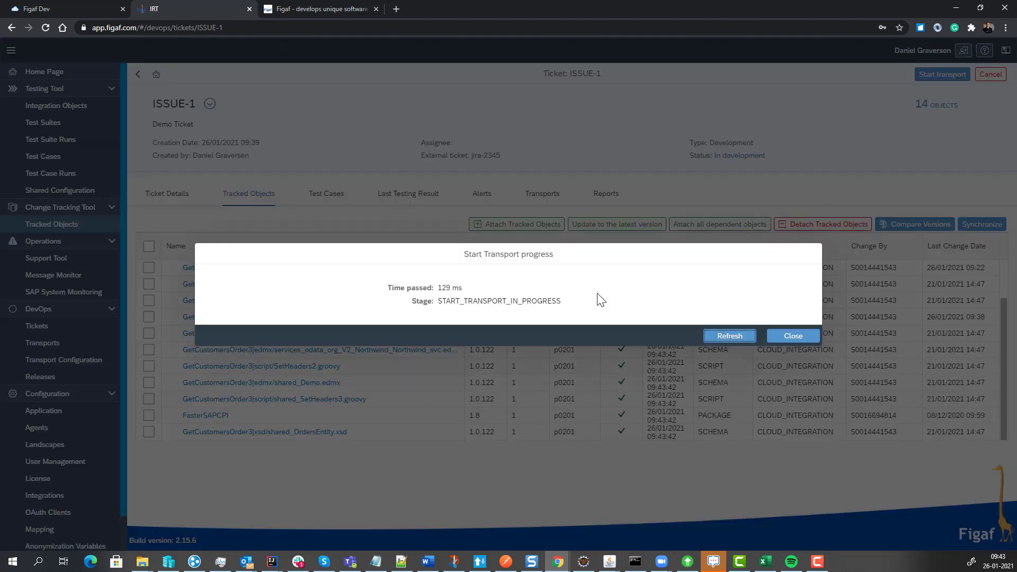
left_click(735, 341)
left_click(737, 341)
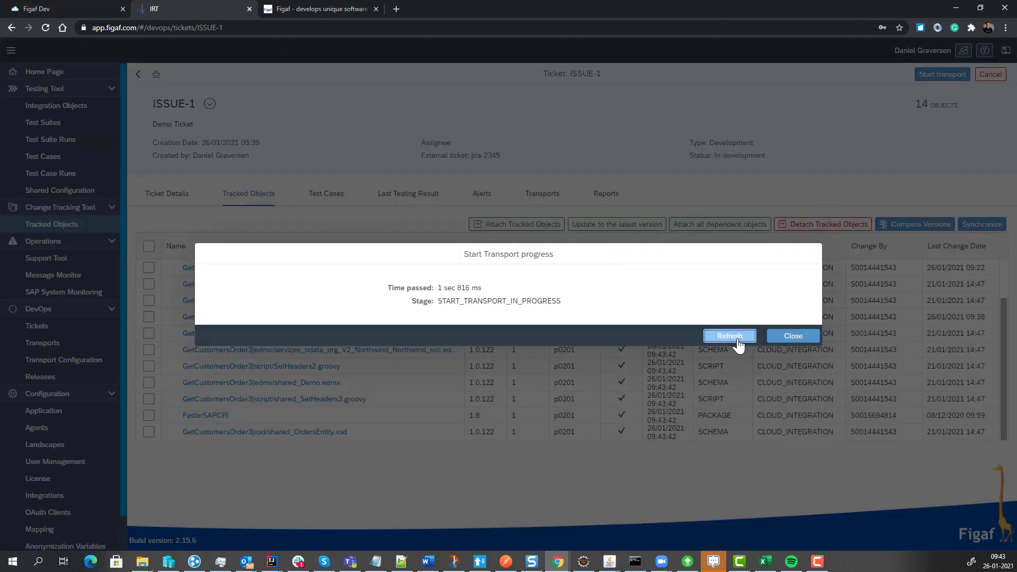
left_click(737, 340)
left_click(809, 339)
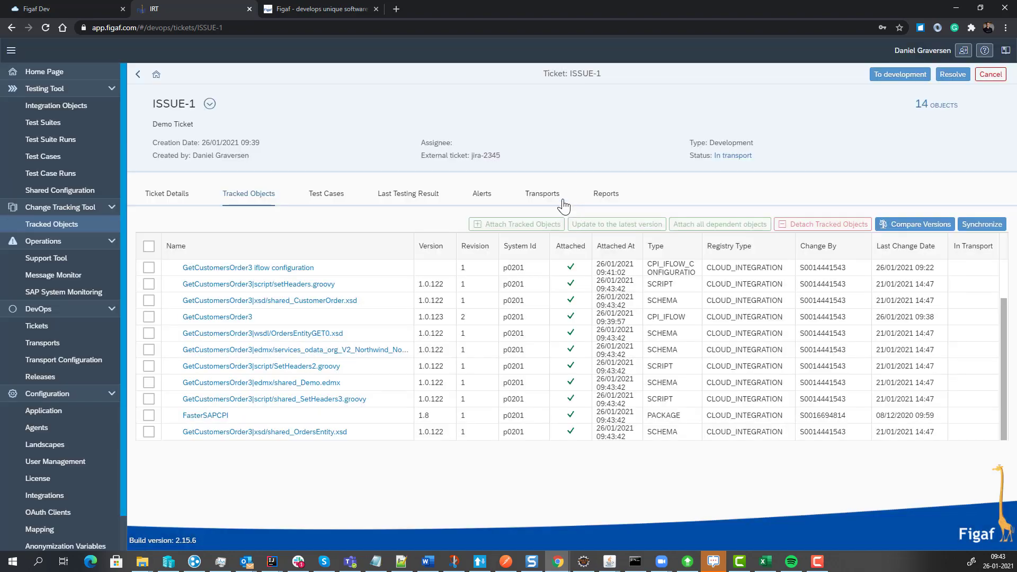
Open the ticket's new transport TRANSPORT-2, send it to approval and approve it.
left_click(559, 200)
left_click(994, 268)
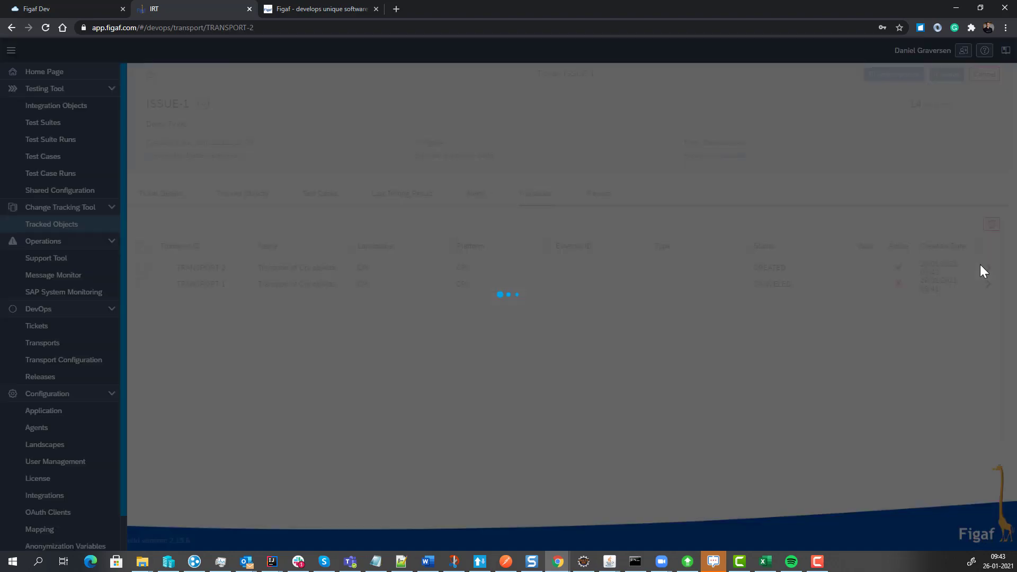
left_click(965, 78)
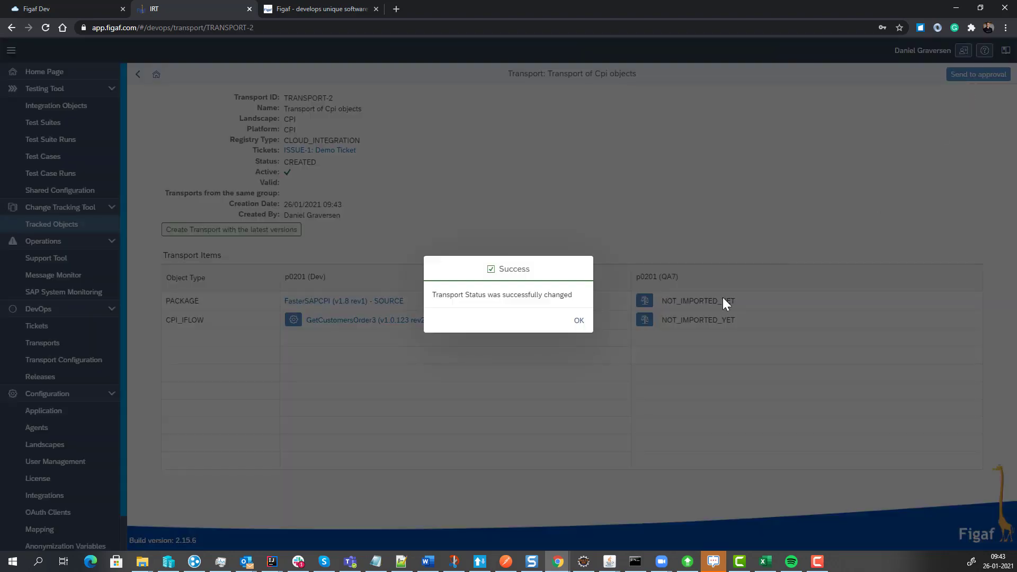
left_click(575, 321)
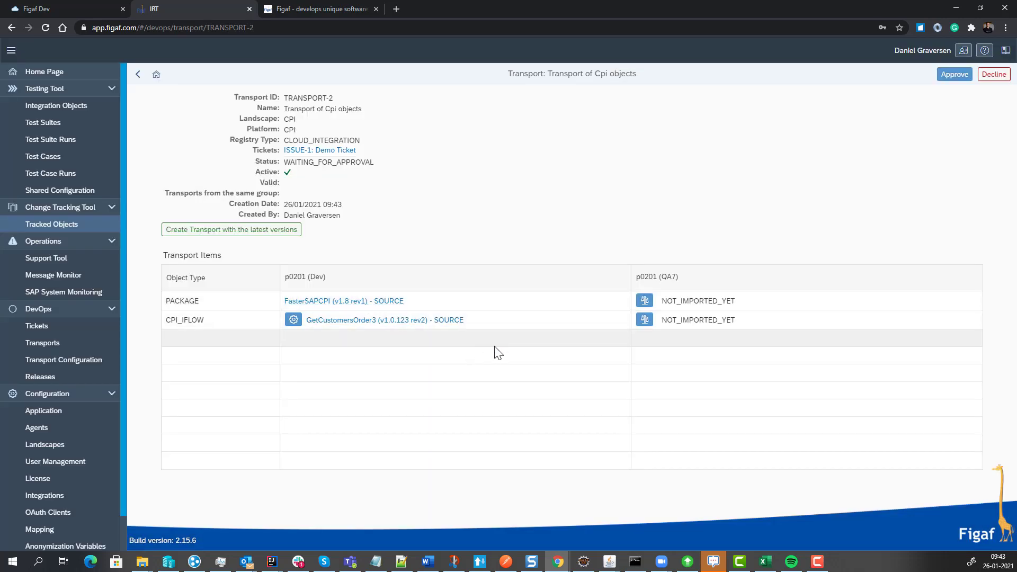
left_click(954, 74)
left_click(630, 346)
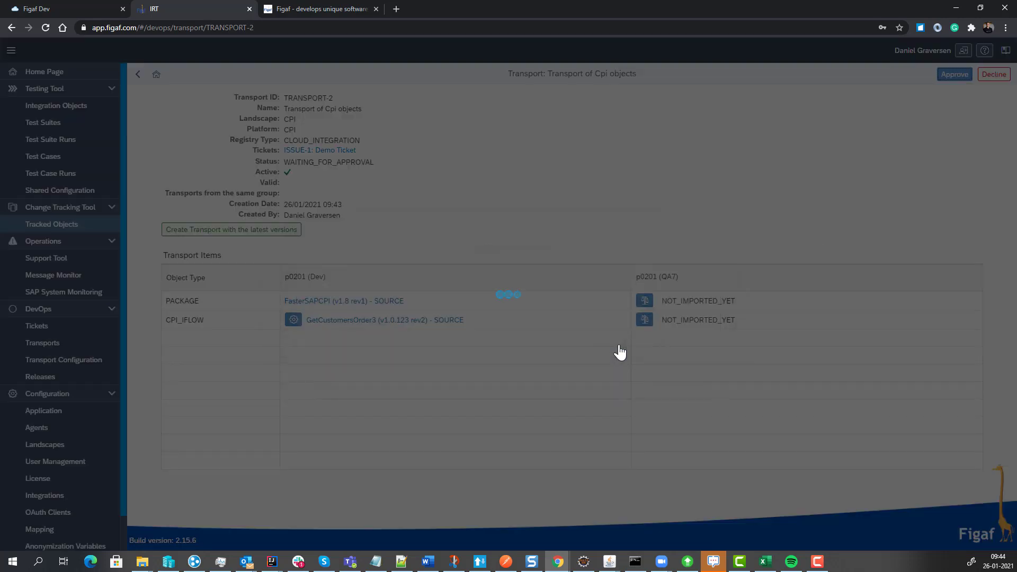
left_click(578, 322)
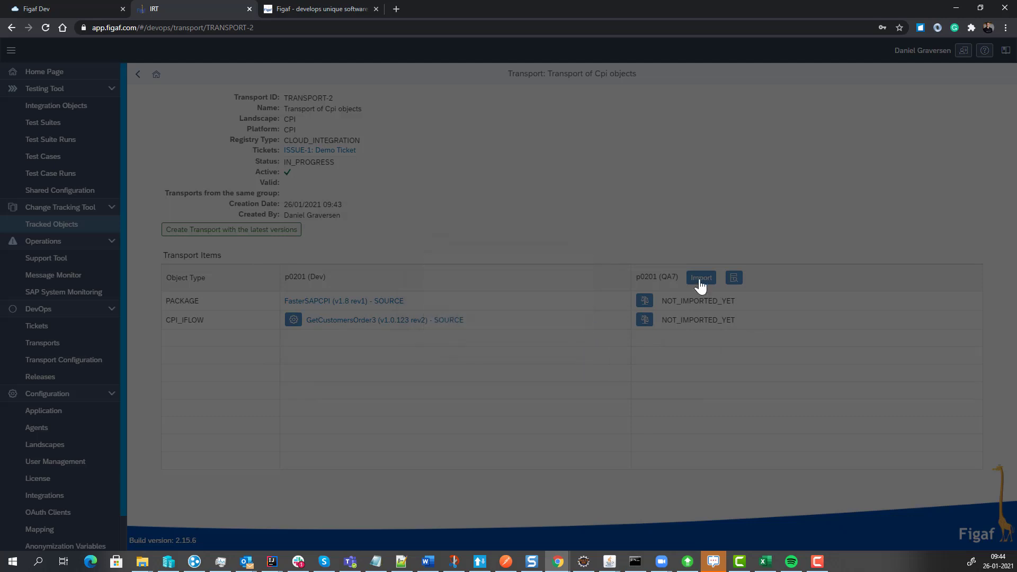
Import the TRANSPORT-2 objects into p0201 (QA7), refreshing the import progress until processing finishes.
left_click(699, 279)
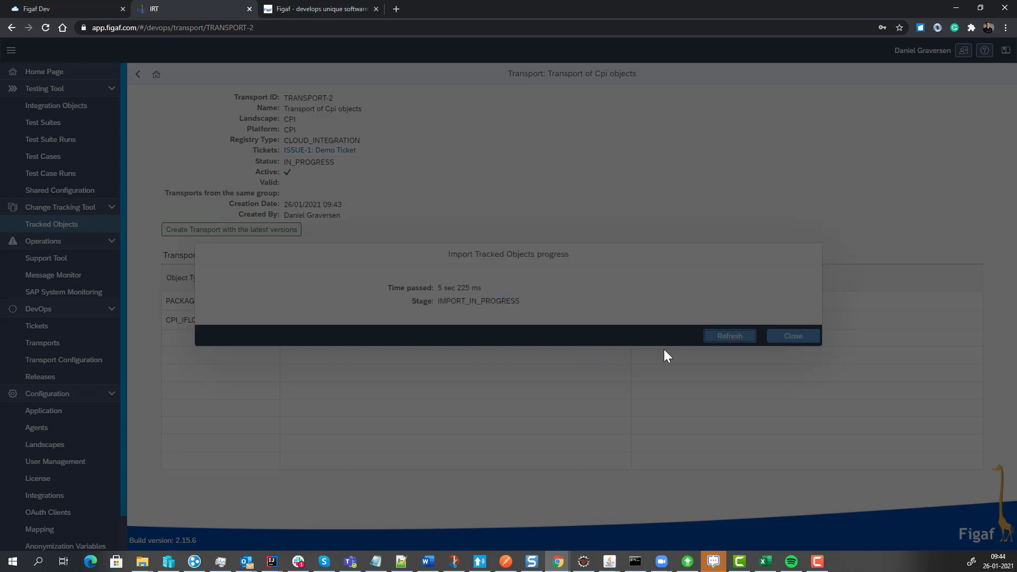
left_click(720, 341)
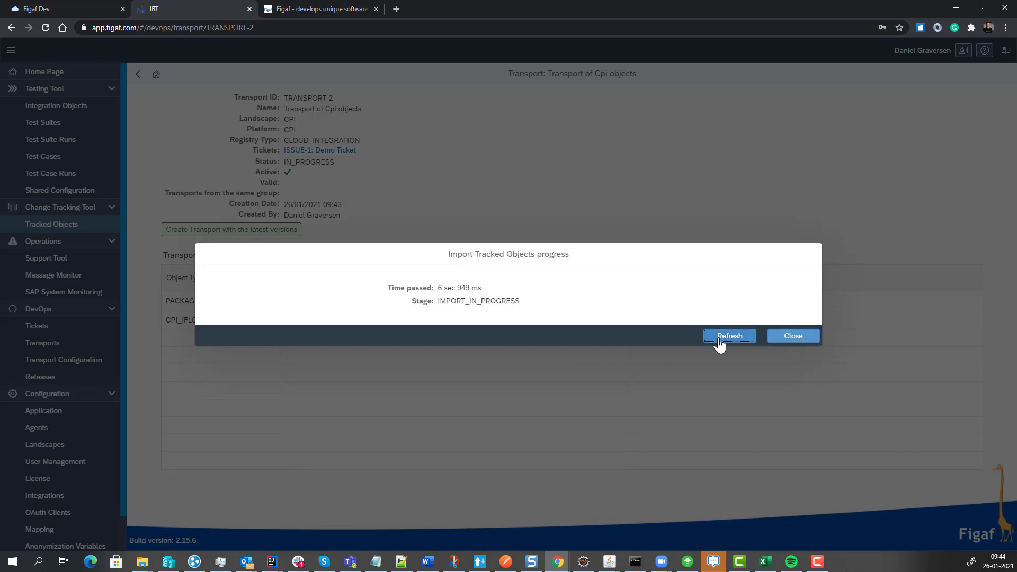
left_click(720, 342)
left_click(720, 341)
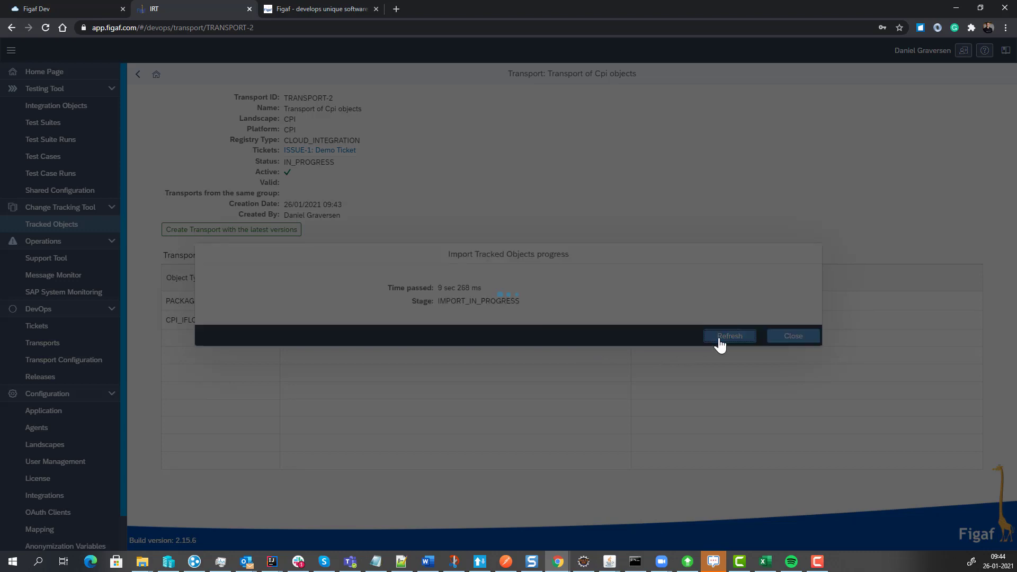
left_click(721, 341)
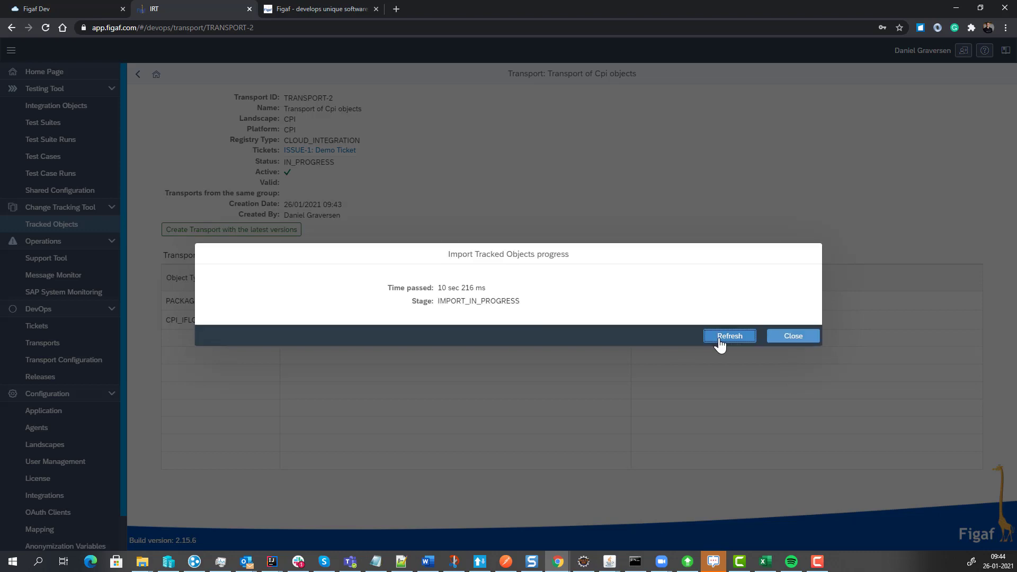
left_click(720, 341)
left_click(720, 342)
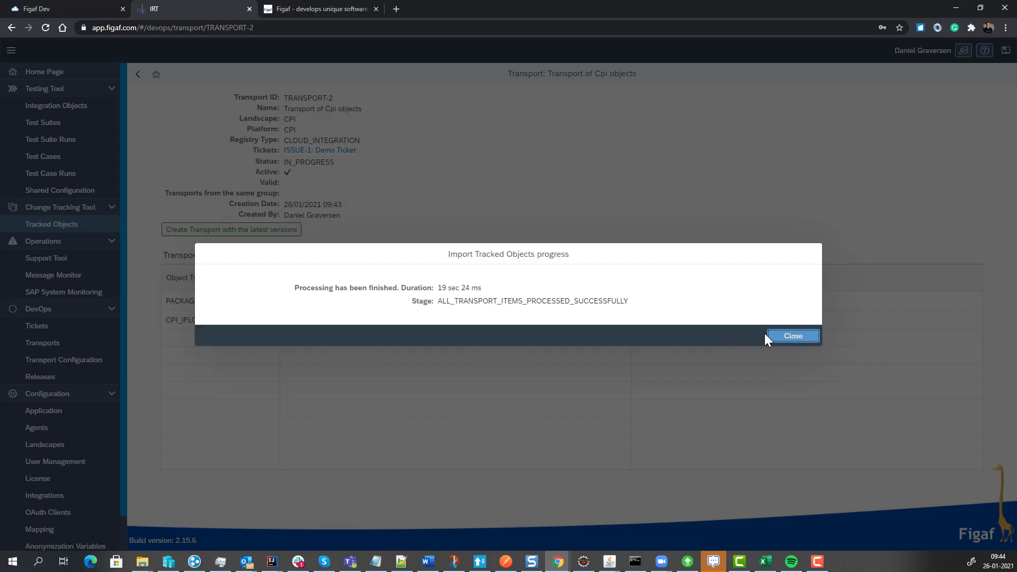
left_click(768, 335)
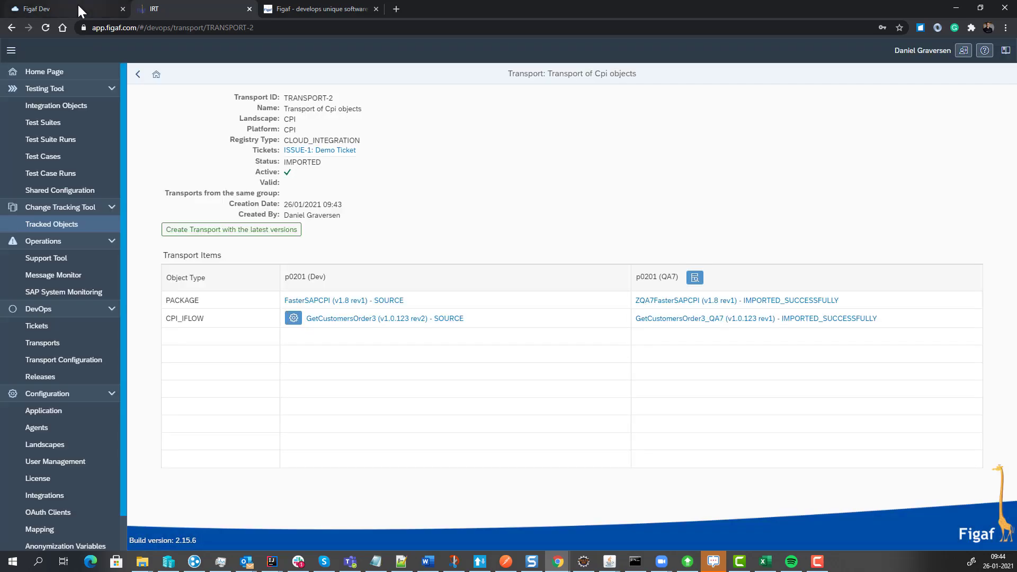
Switch to SAP Cloud Platform Integration and compare the deployed endpoints of GetCustomersOrder3|QA7, GetCustomersOrder3|QA and GetCustomersOrder3.
left_click(78, 4)
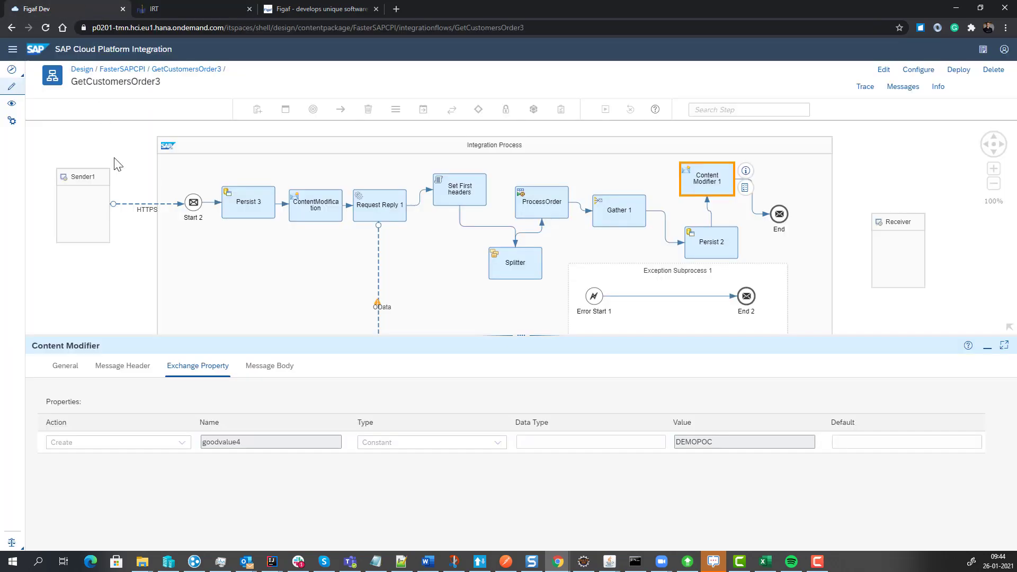
left_click(10, 104)
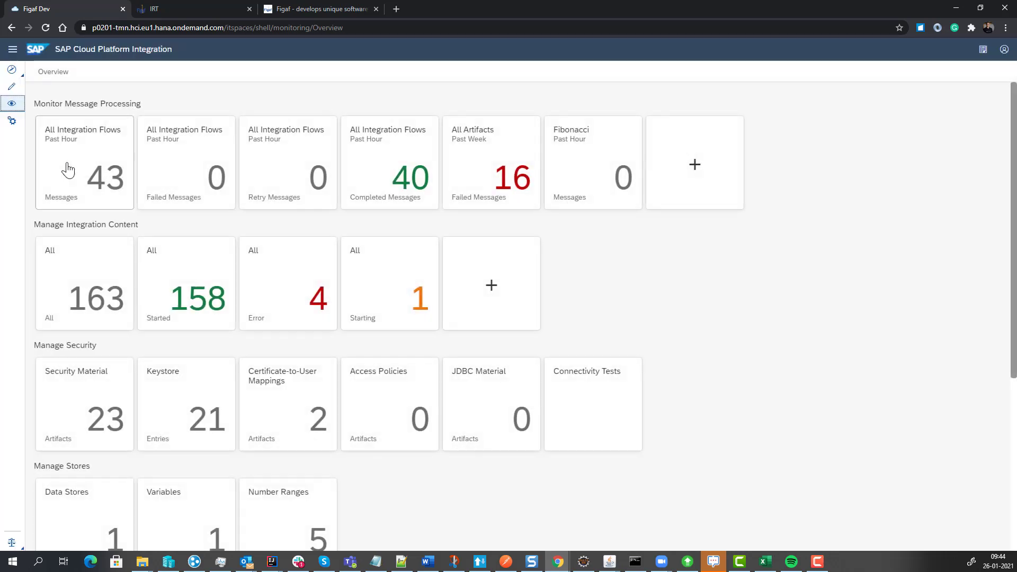
left_click(74, 253)
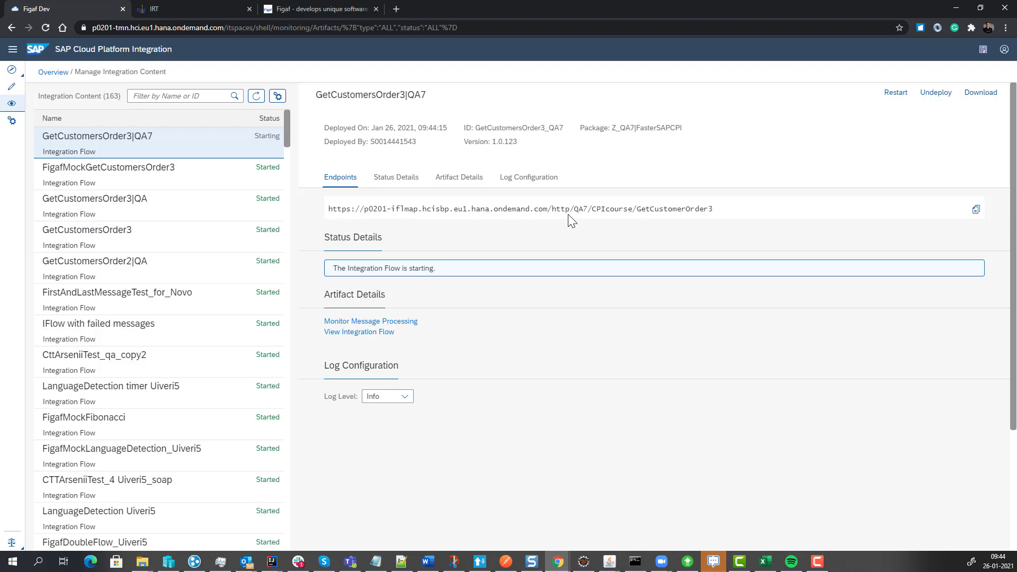
left_click_drag(575, 210, 586, 208)
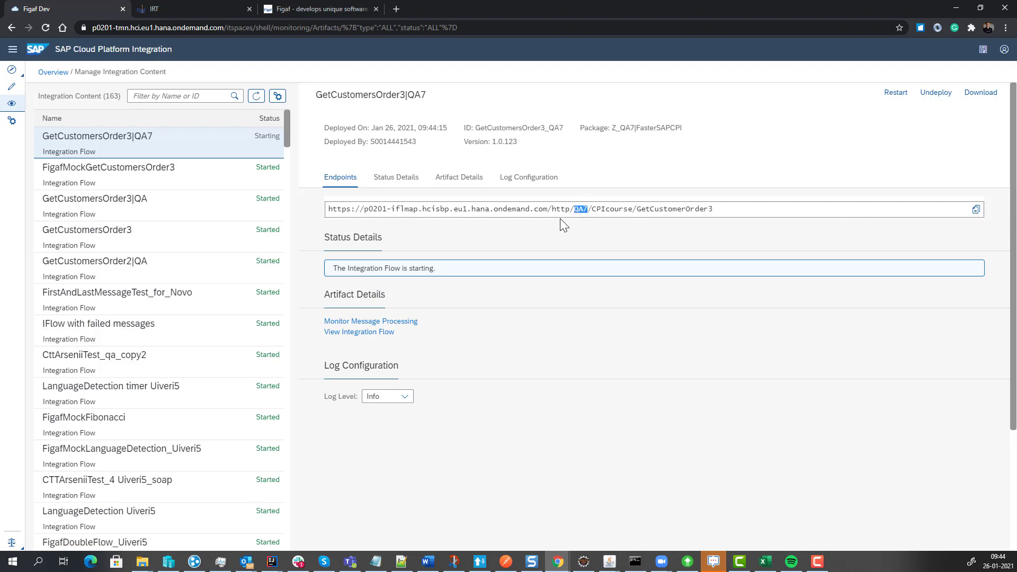
left_click(158, 209)
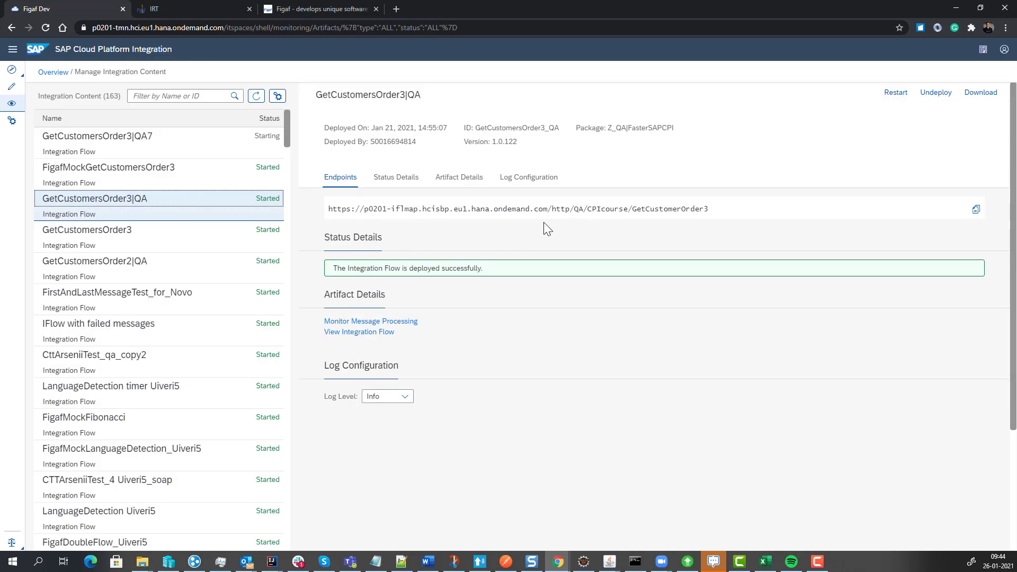
left_click(159, 245)
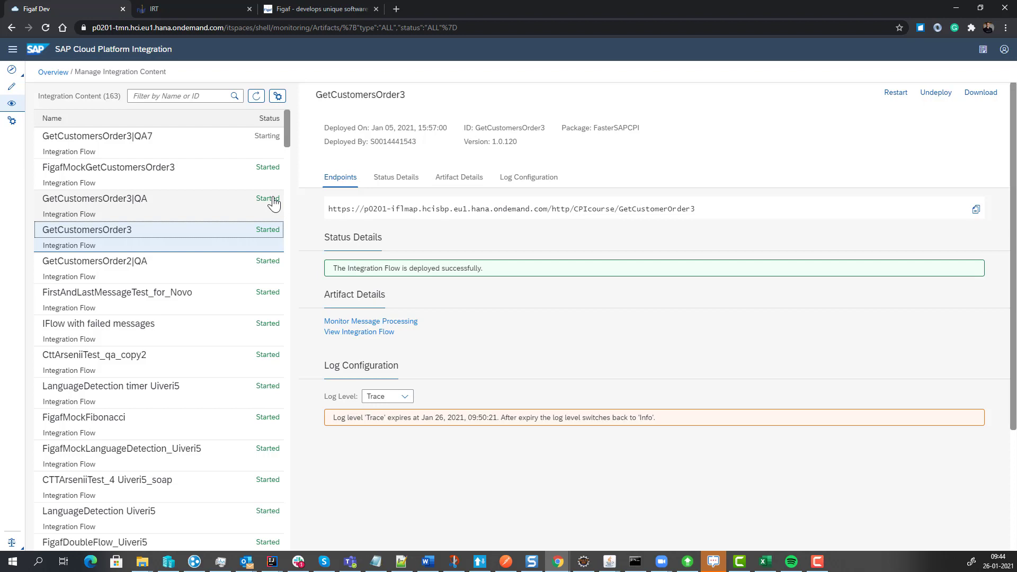
Return to Figaf IRT, open ticket ISSUE-1 from the transport and resolve it.
left_click(207, 14)
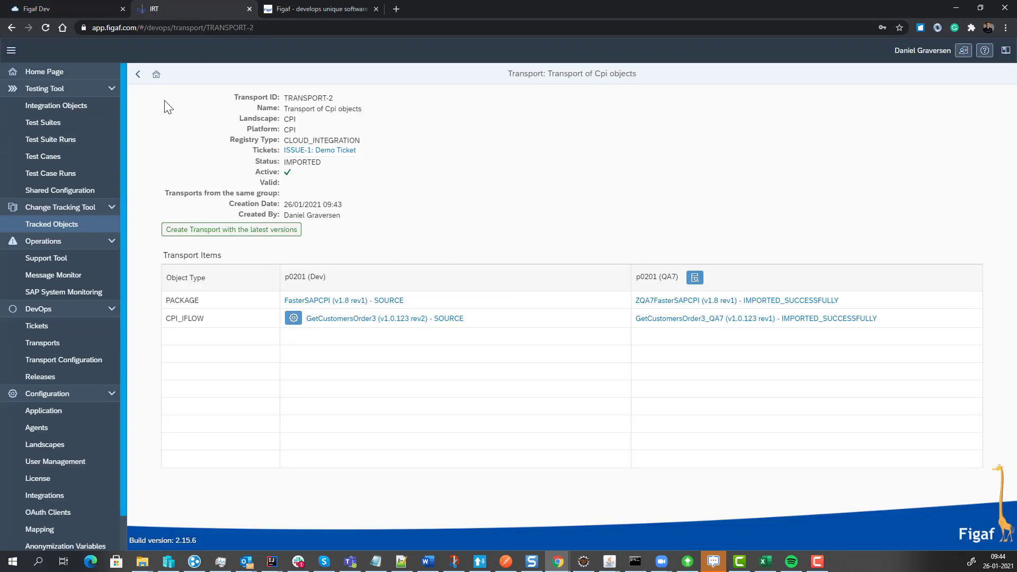
left_click(331, 152)
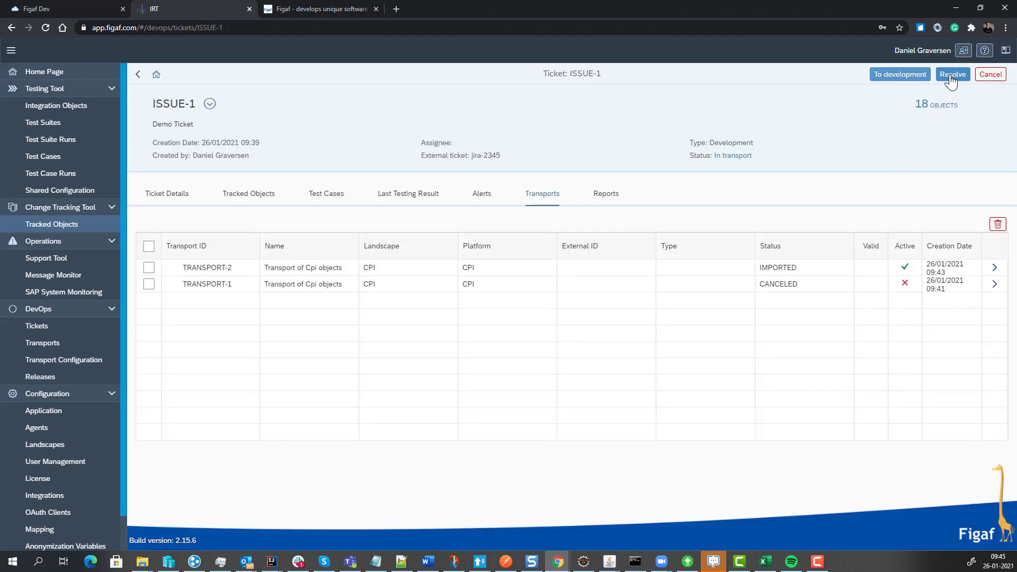
left_click(951, 76)
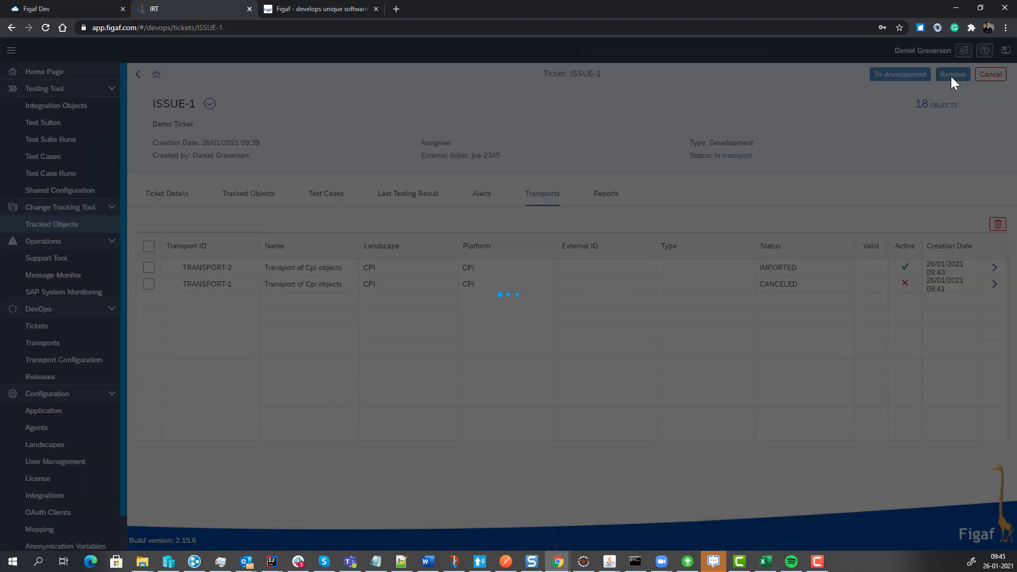
left_click(573, 322)
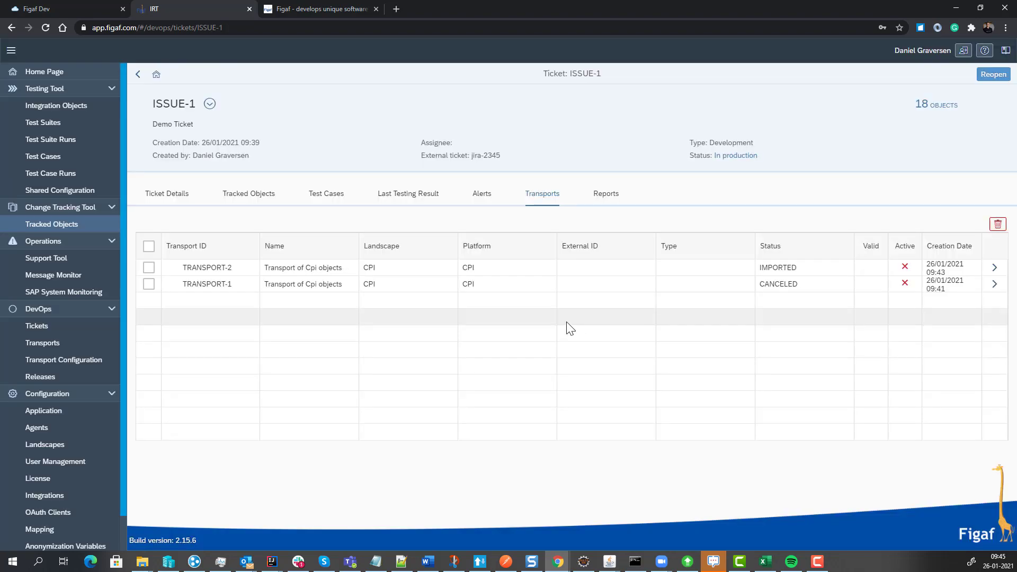
Generate a report for ticket ISSUE-1 and open the downloaded workbook in Excel.
left_click(610, 202)
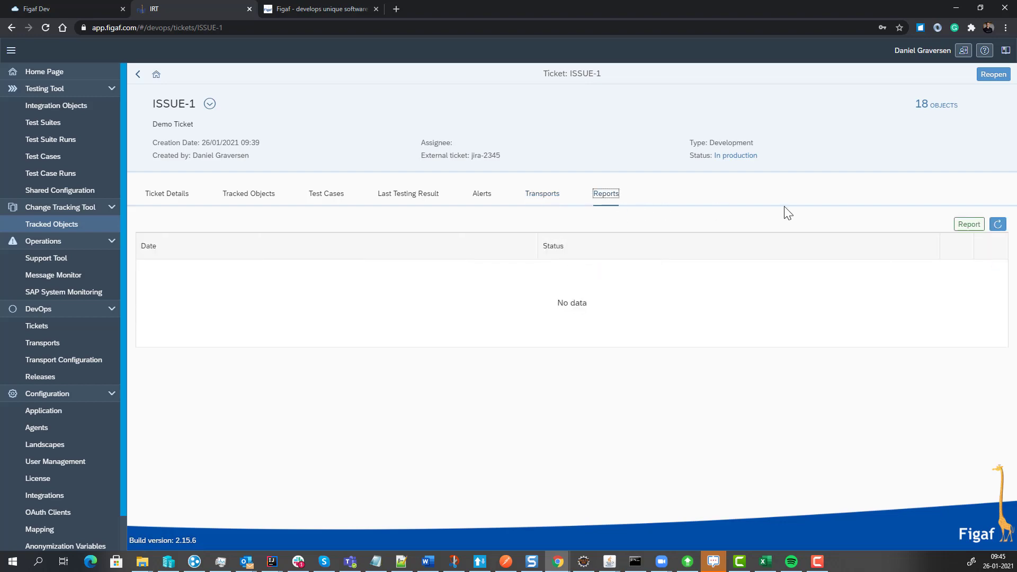
left_click(965, 225)
left_click(591, 320)
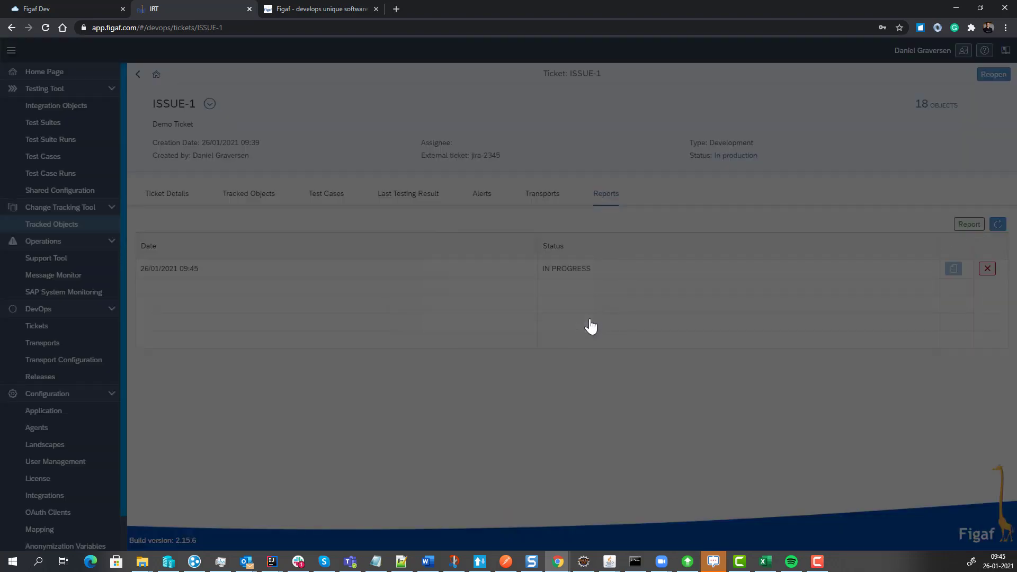
left_click(997, 224)
left_click(956, 269)
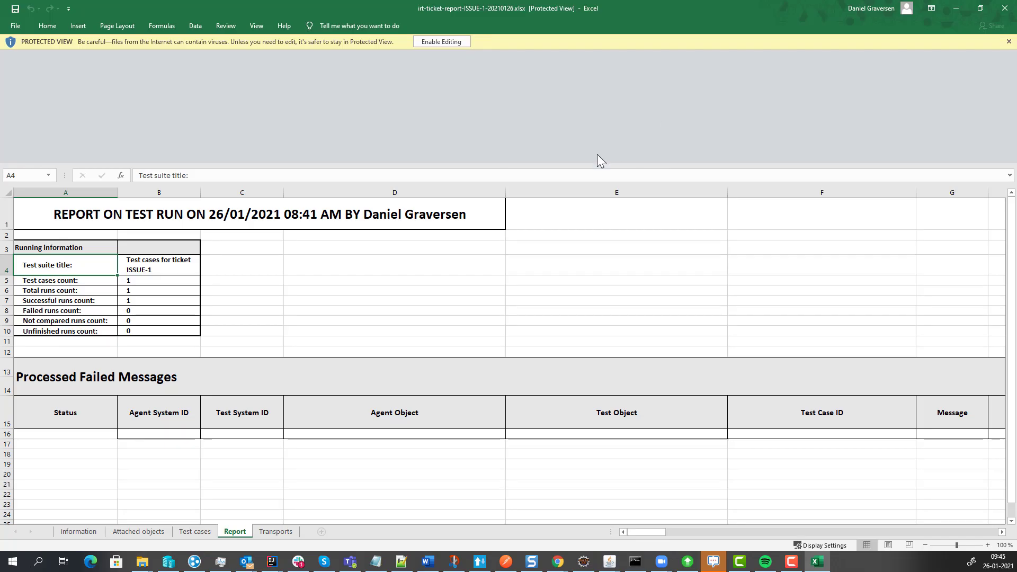
Review the ticket information, attached objects and test cases sheets of the ISSUE-1 report.
left_click(70, 532)
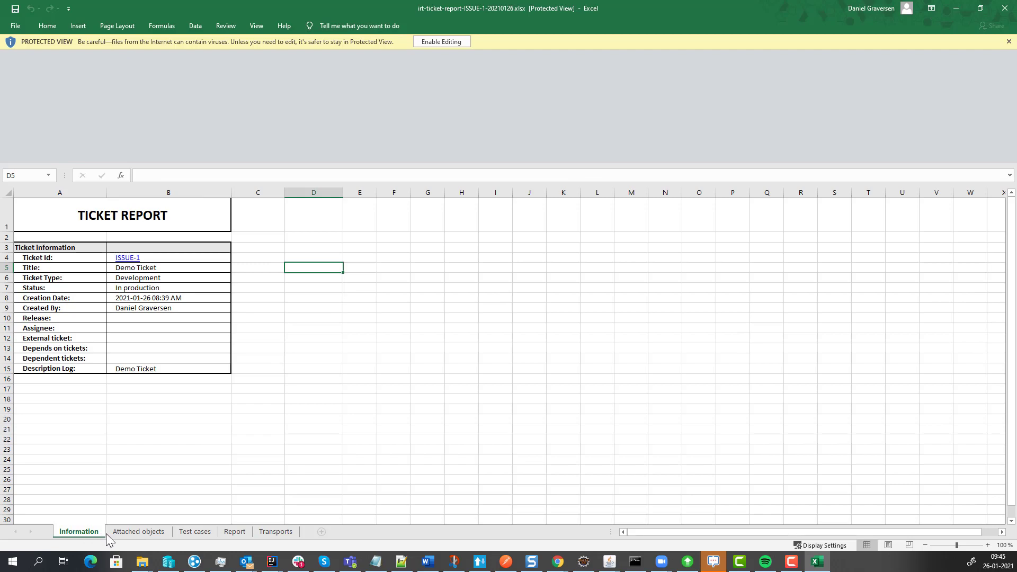
left_click(131, 534)
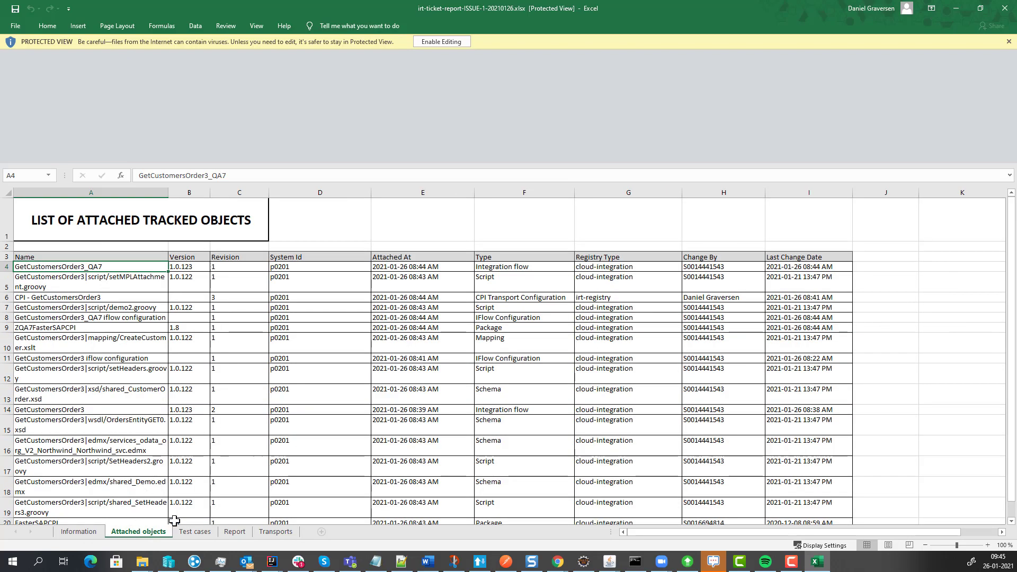
left_click(194, 533)
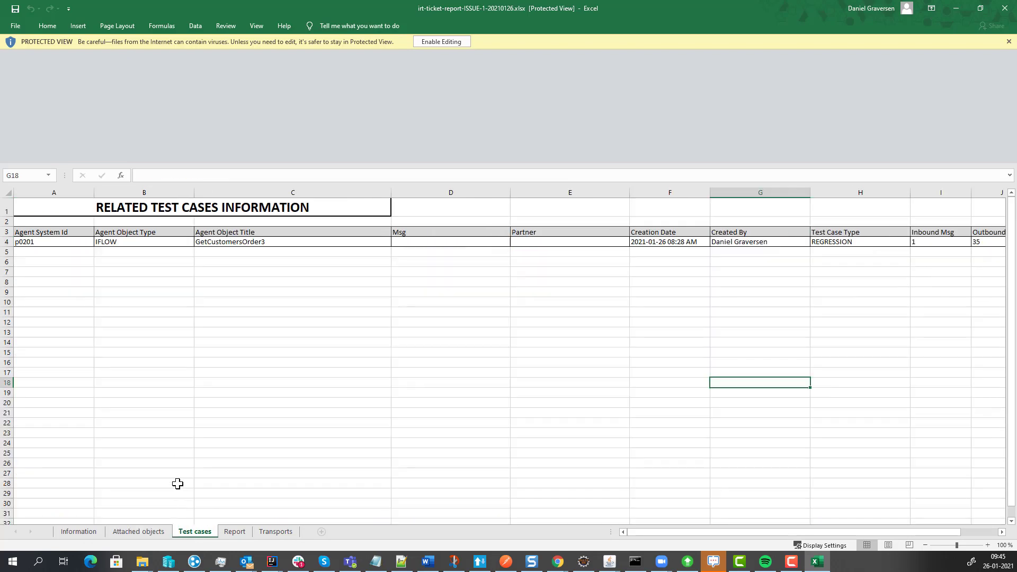
Review the test run report and the transports list of the ISSUE-1 workbook, and close it.
left_click(234, 531)
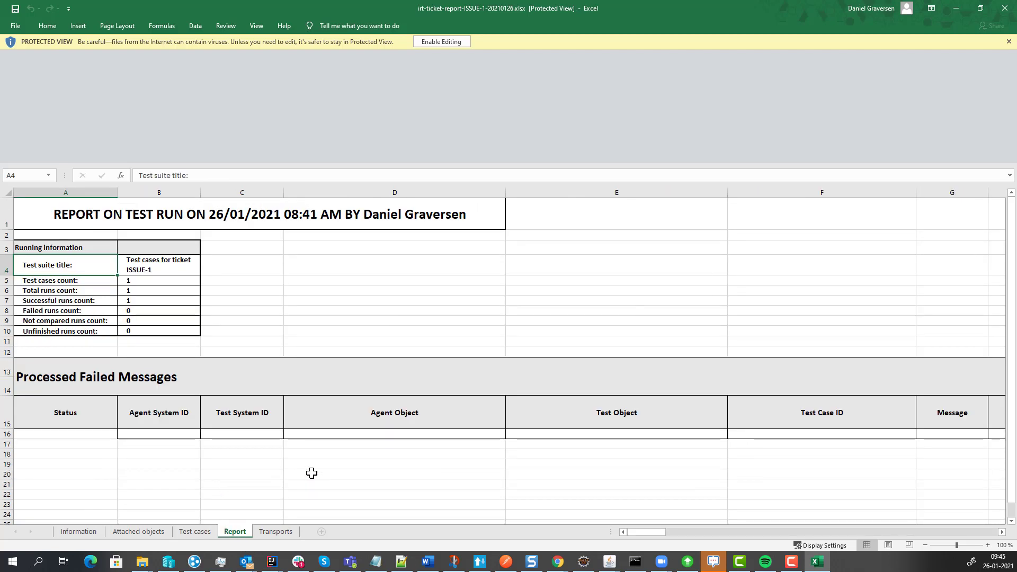
left_click_drag(312, 473, 679, 473)
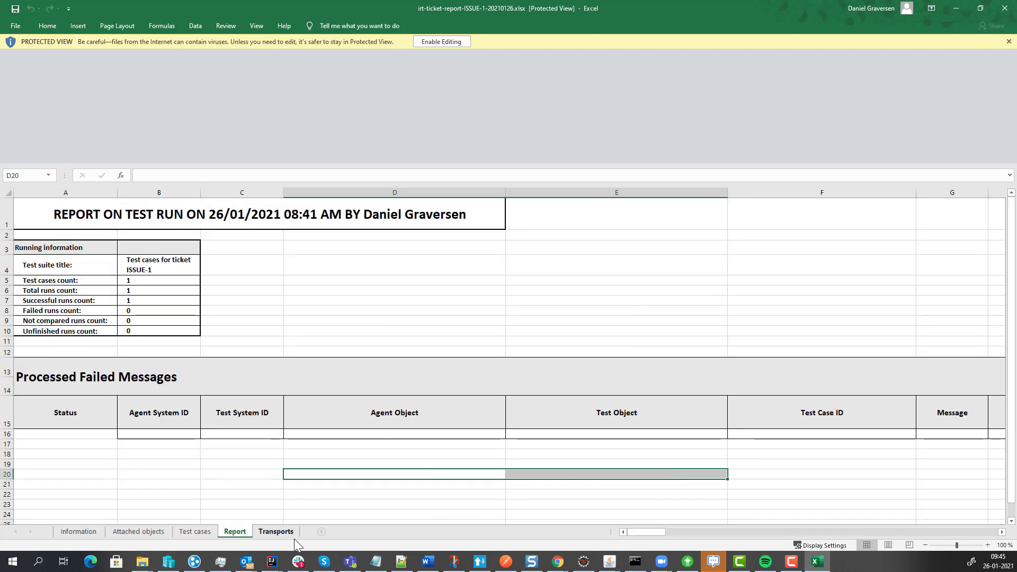
left_click(275, 532)
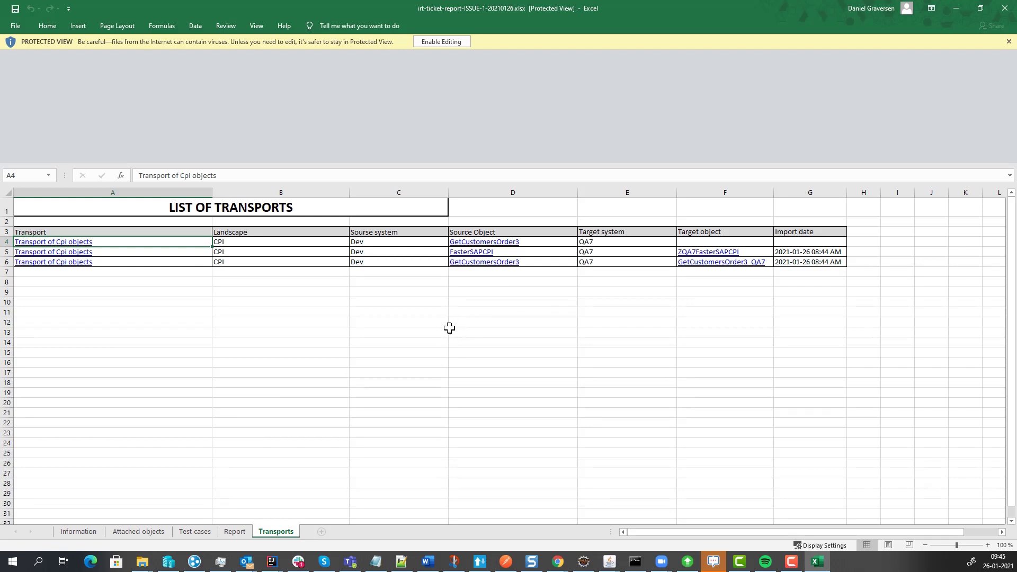
left_click(1005, 8)
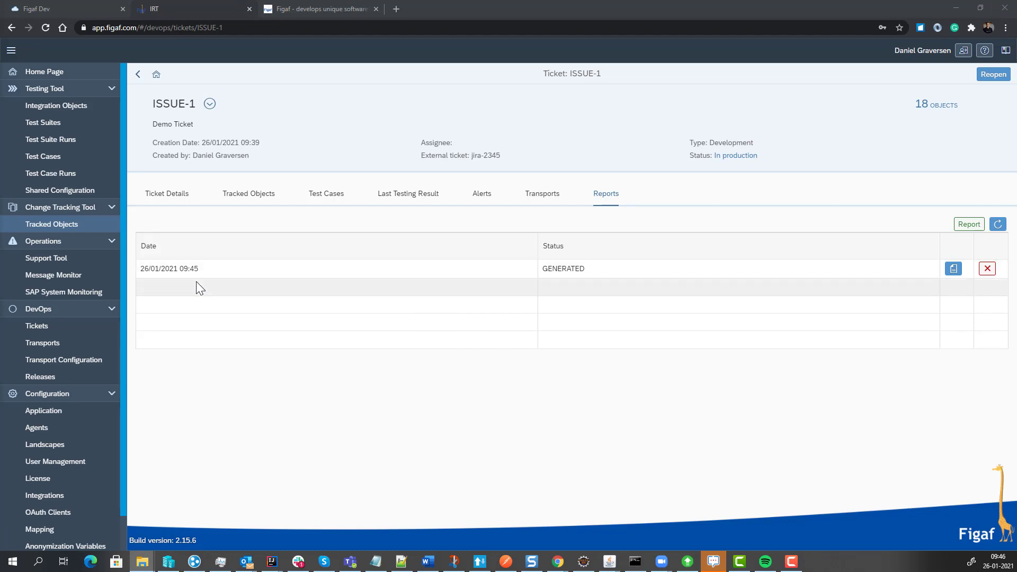
In Figaf IRT's Message Monitor, start a filter named Customer for the Past Day, applied to chosen artifacts.
left_click(58, 278)
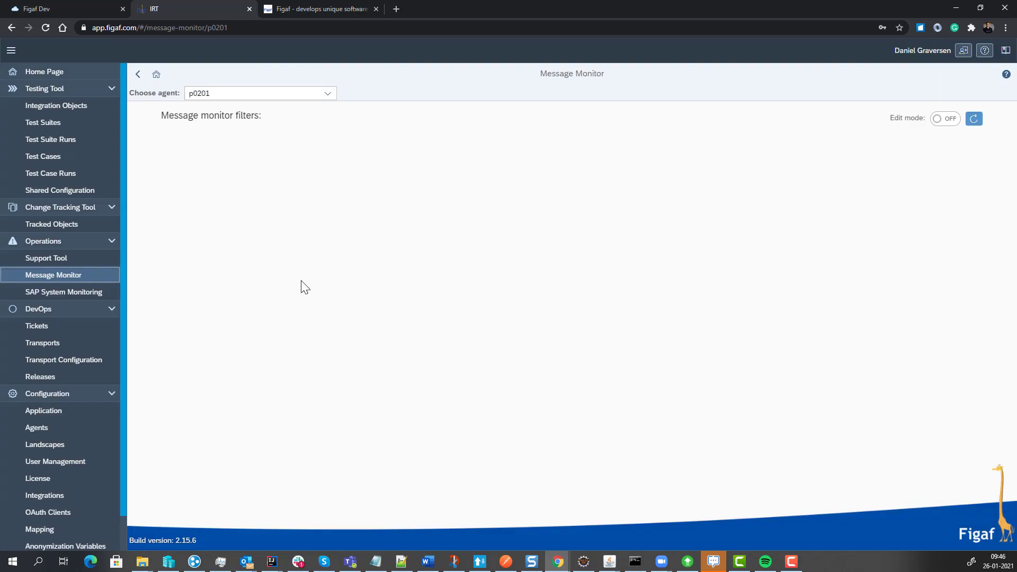
left_click(943, 126)
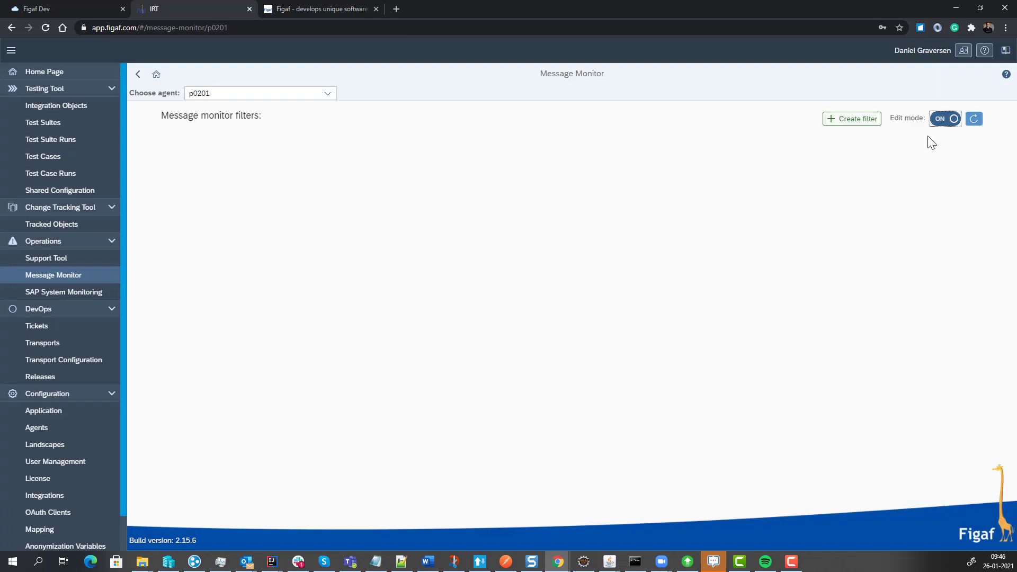
left_click(871, 121)
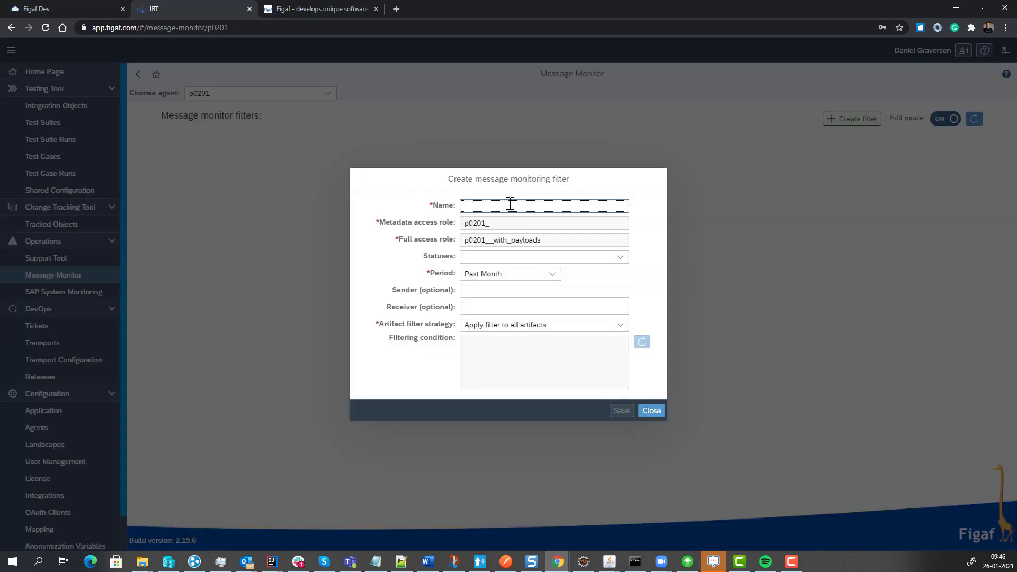
type("Customer")
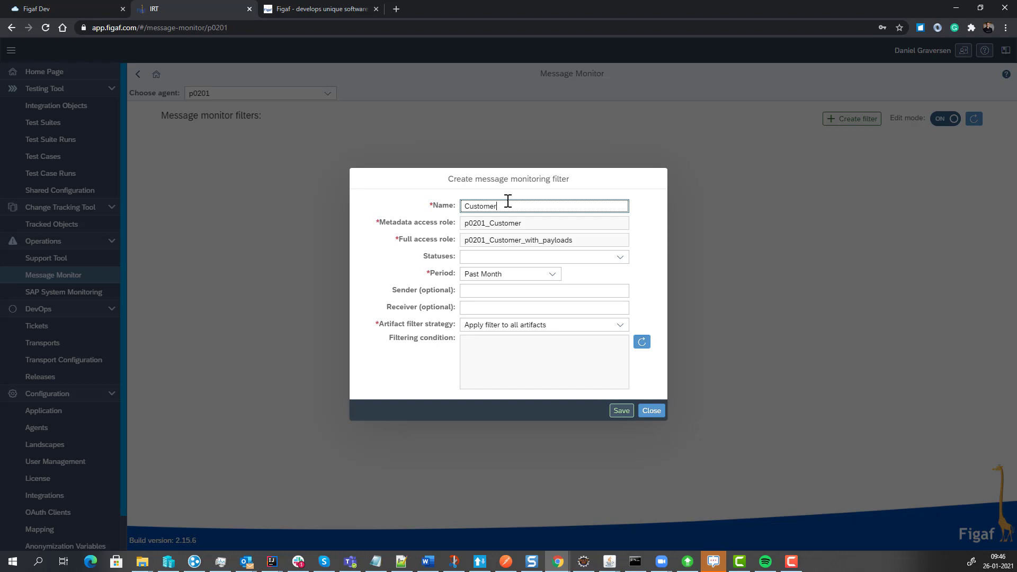
left_click(551, 274)
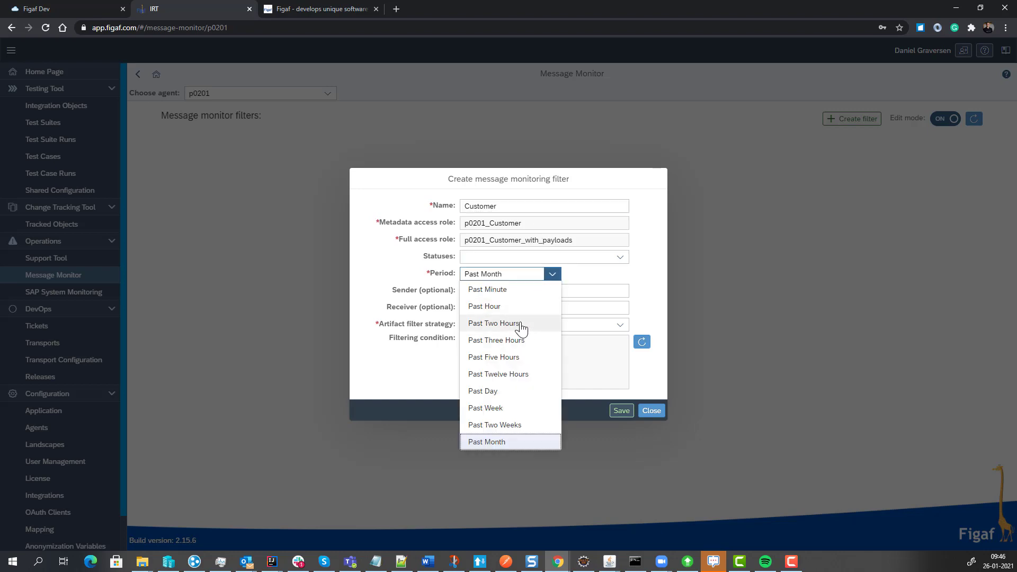
left_click(508, 393)
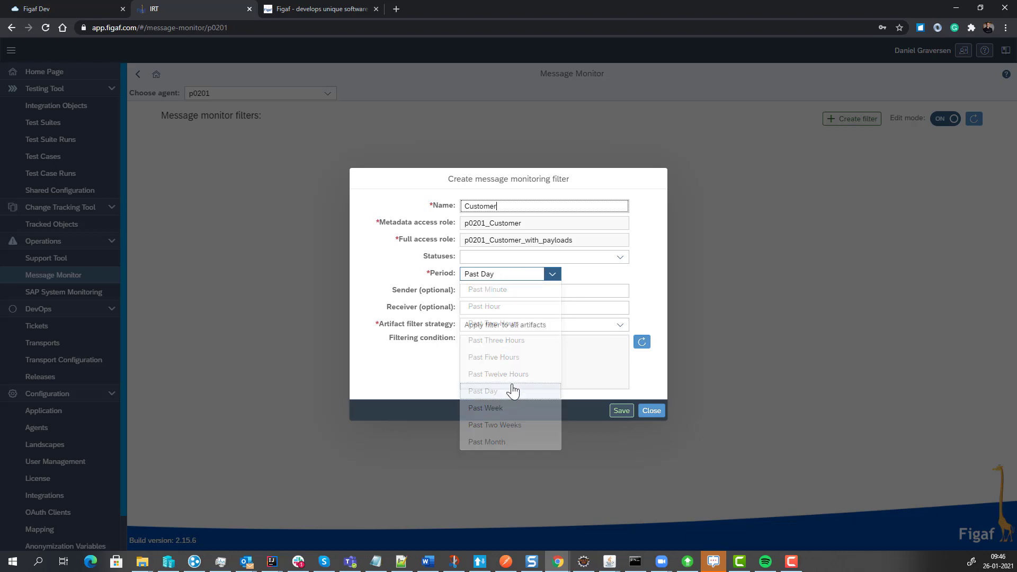
left_click(611, 328)
left_click(591, 357)
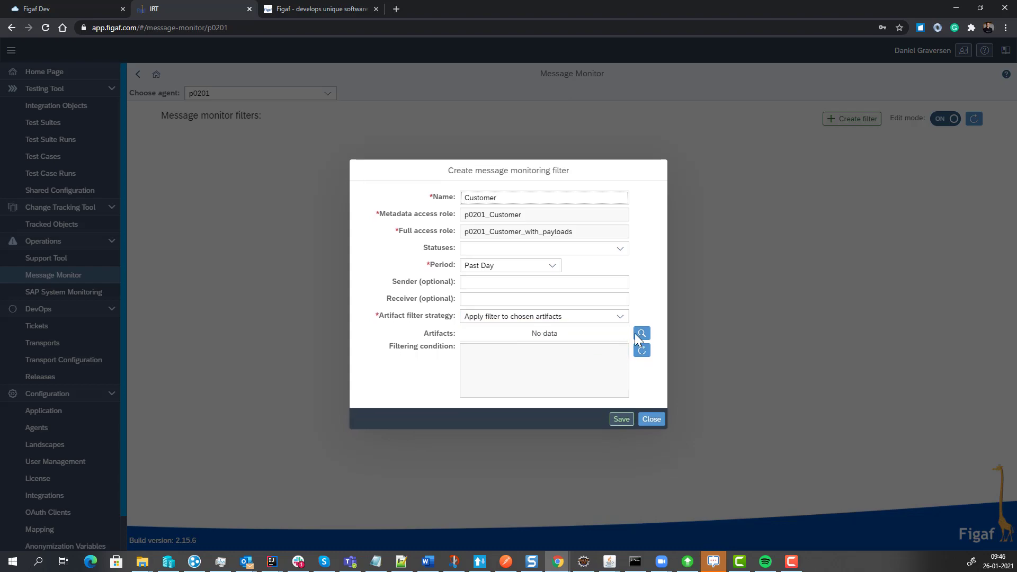
Assign FigafGetCustomersOrder2, GetCustomersOrder, GetCustomersOrder2, GetCustomersOrder3 and GetCustomersOrder3_QA7 to the Customer filter, save it and leave edit mode.
left_click(641, 339)
left_click(366, 93)
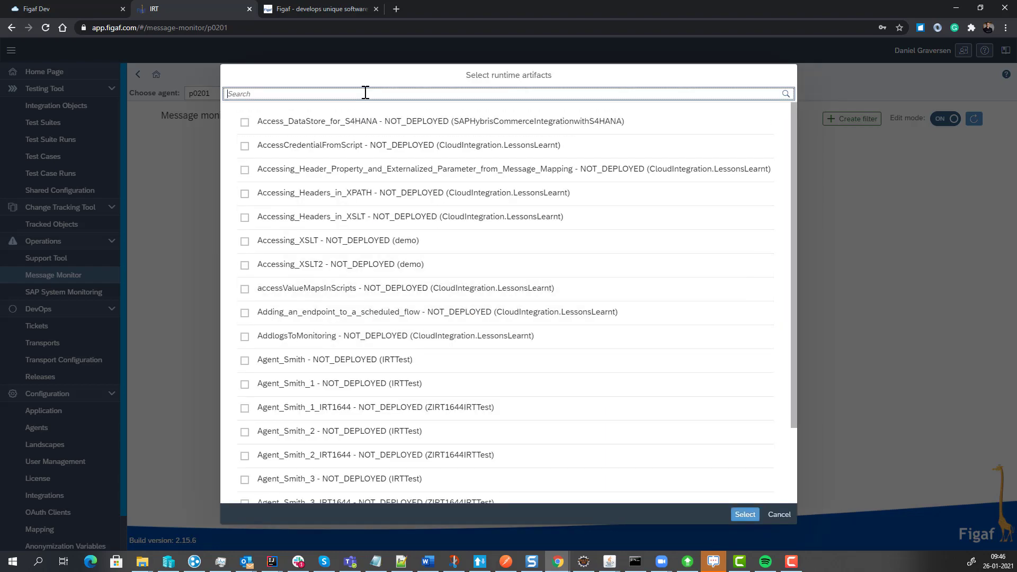
type("getCus")
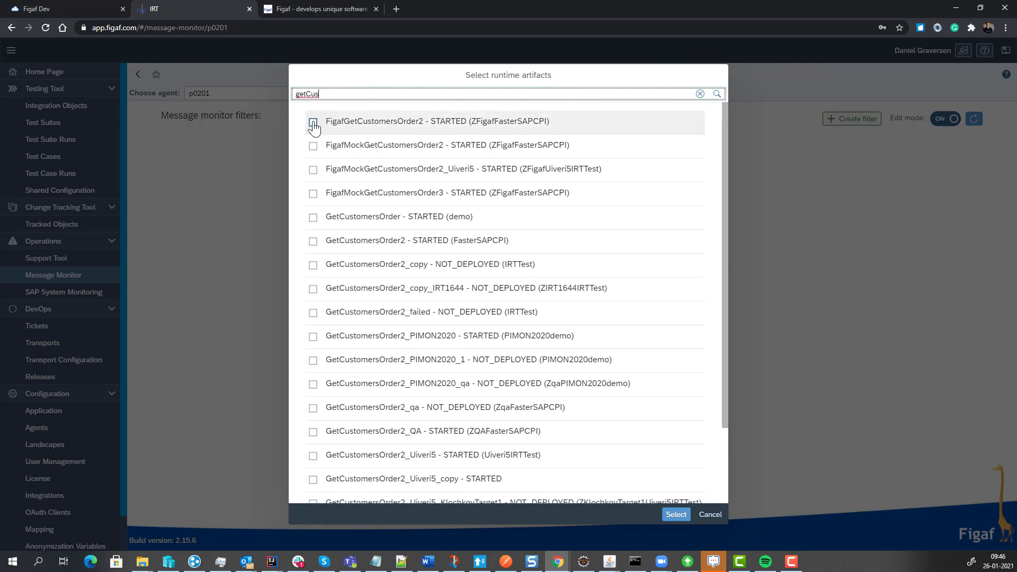
left_click(313, 124)
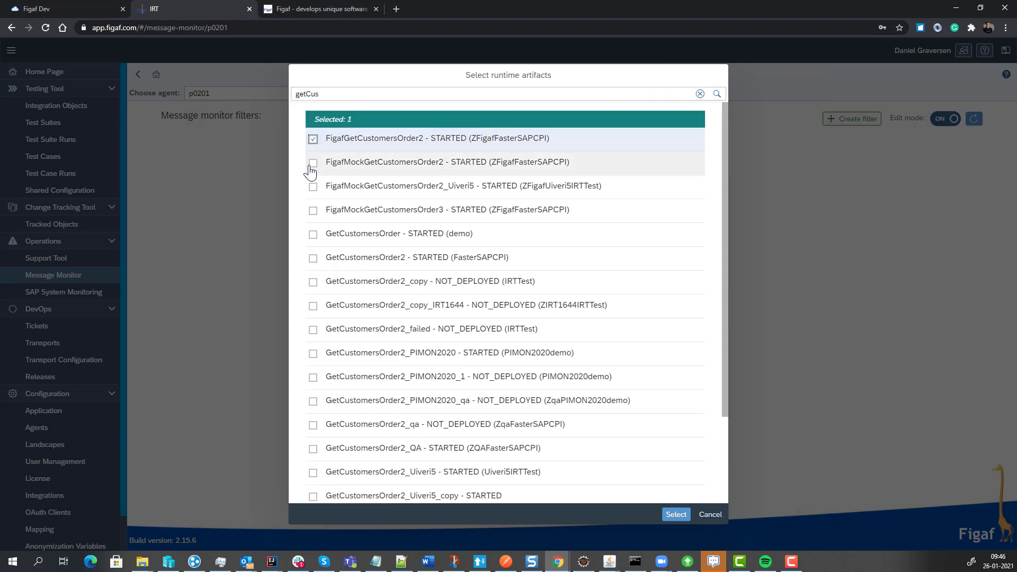
left_click(310, 237)
left_click(312, 259)
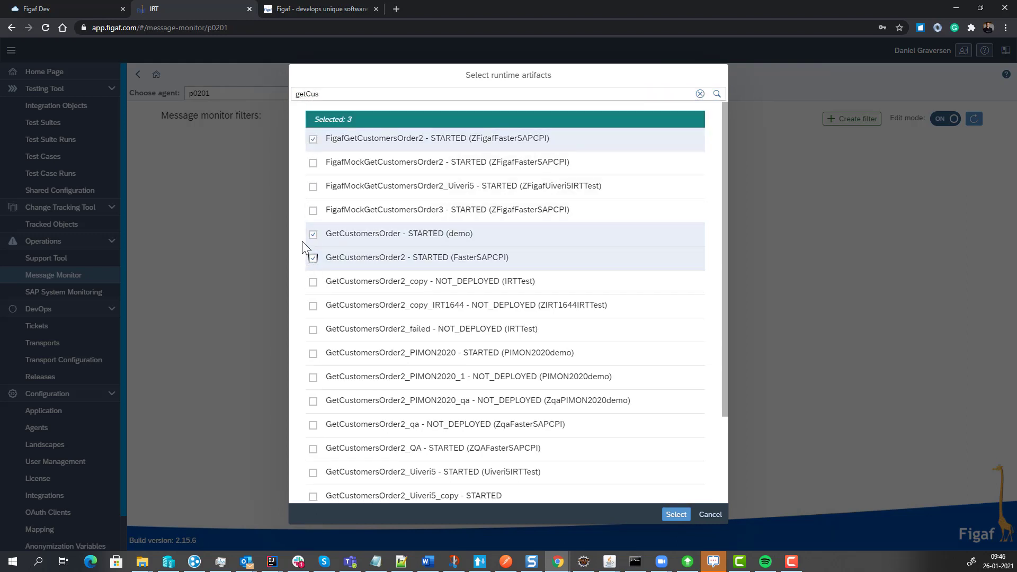
scroll(304, 248, "down", 5)
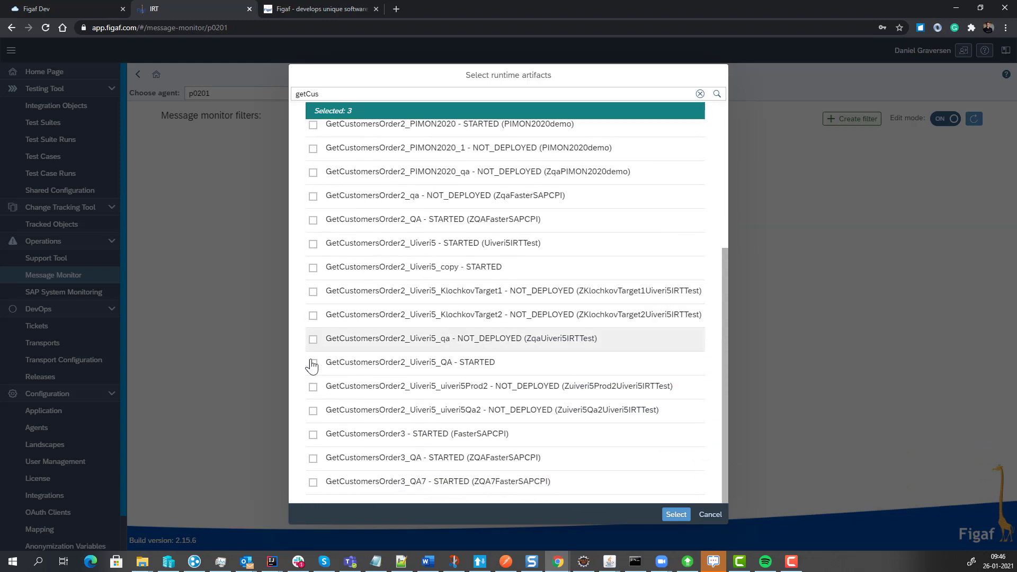
left_click(313, 434)
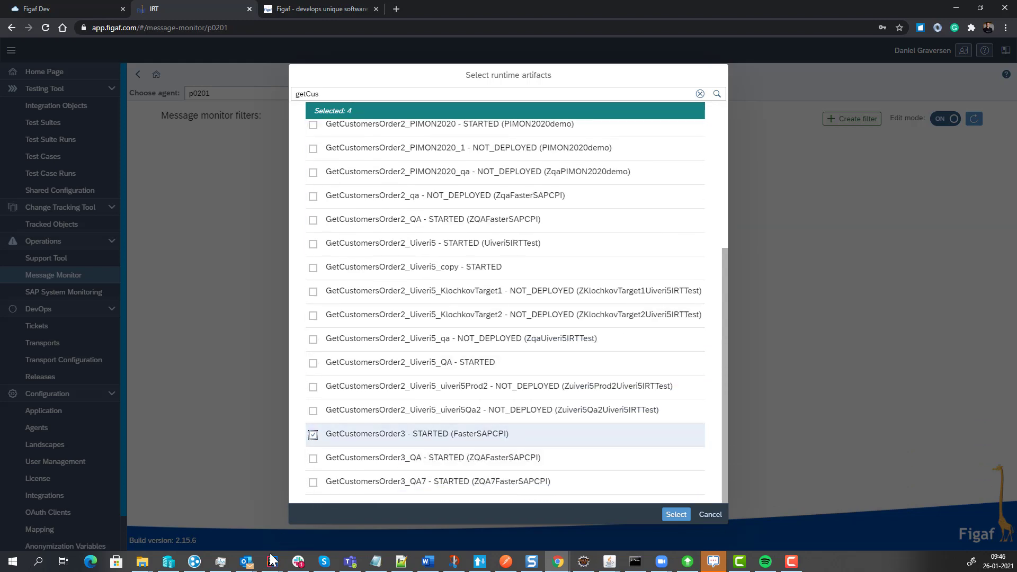
left_click(313, 482)
left_click(667, 515)
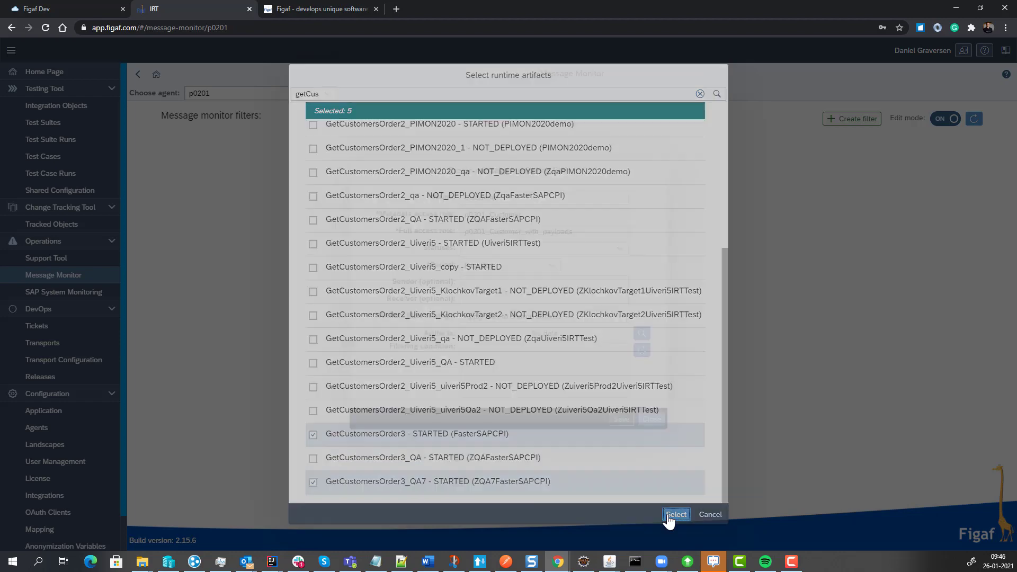
left_click(638, 455)
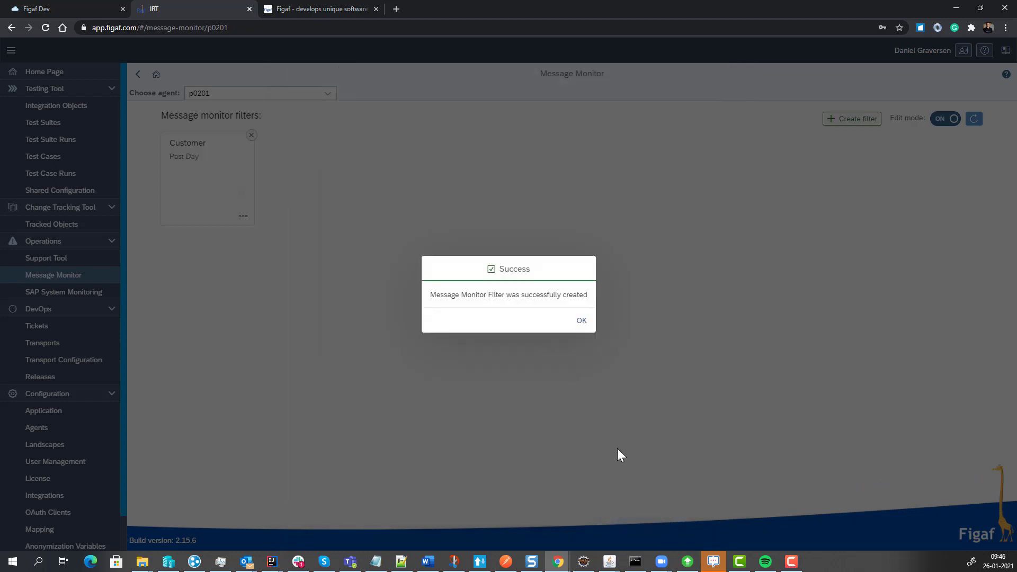
left_click(582, 331)
left_click(944, 119)
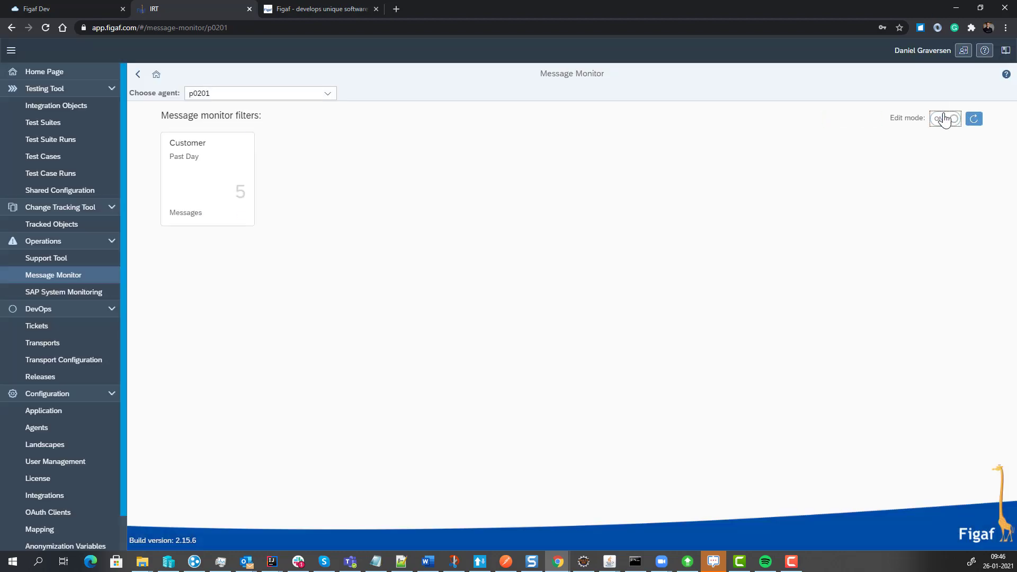
Open the Customer filter's messages and examine the status, properties, logs and attachments of the latest GetCustomersOrder3 message.
left_click(186, 184)
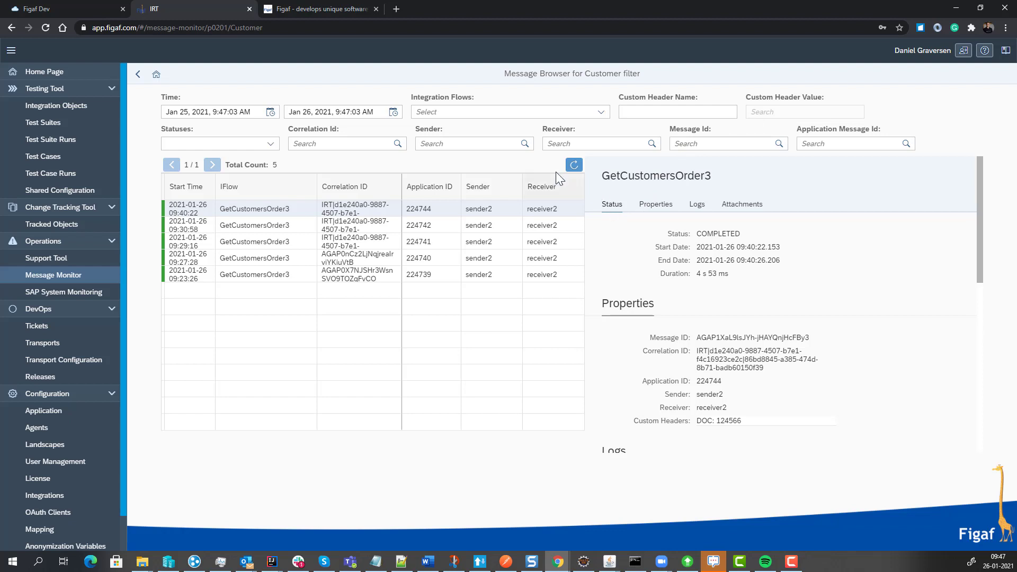
scroll(655, 262, "down", 3)
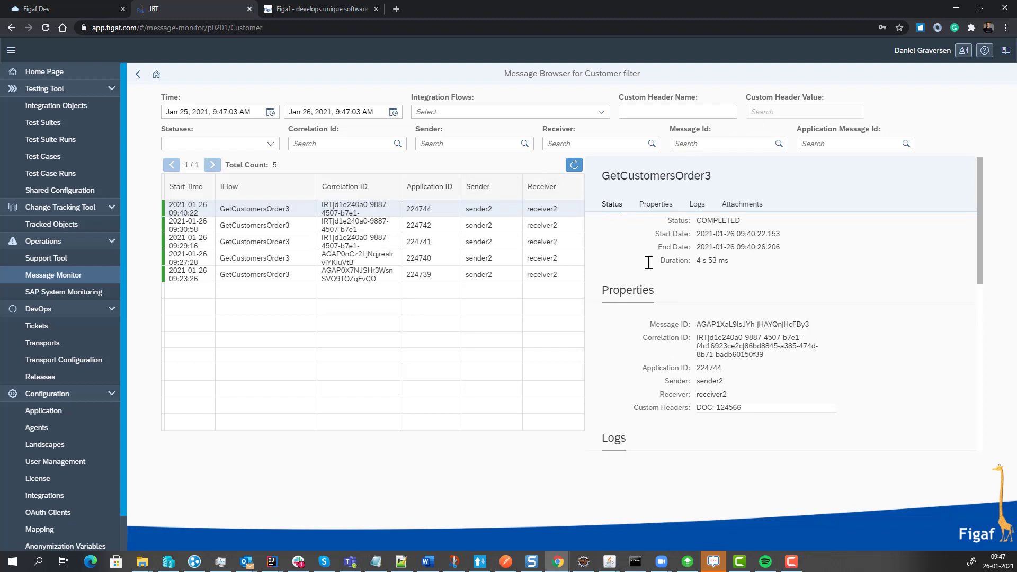
scroll(664, 203, "up", 2)
left_click(652, 113)
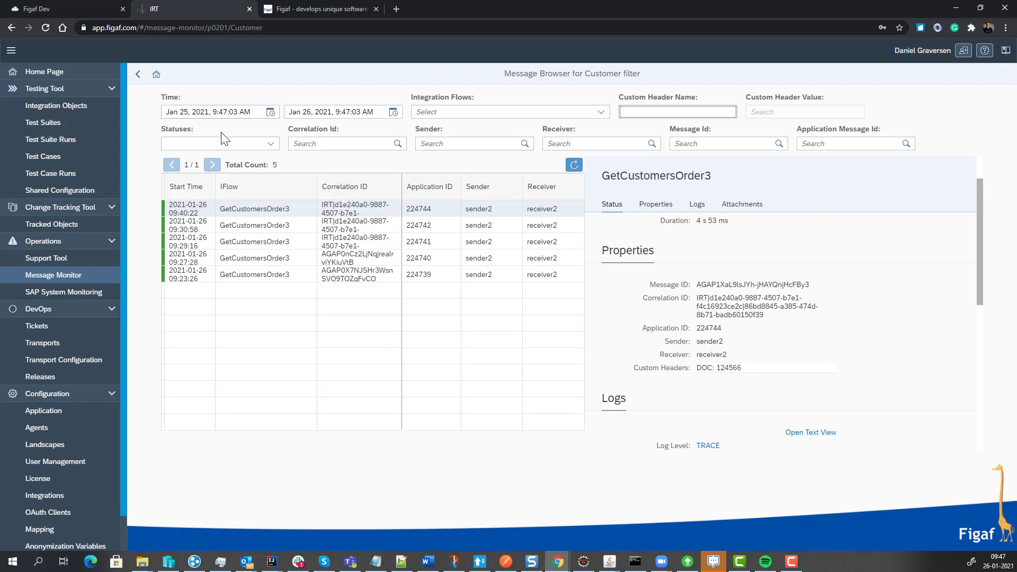
scroll(597, 259, "down", 1)
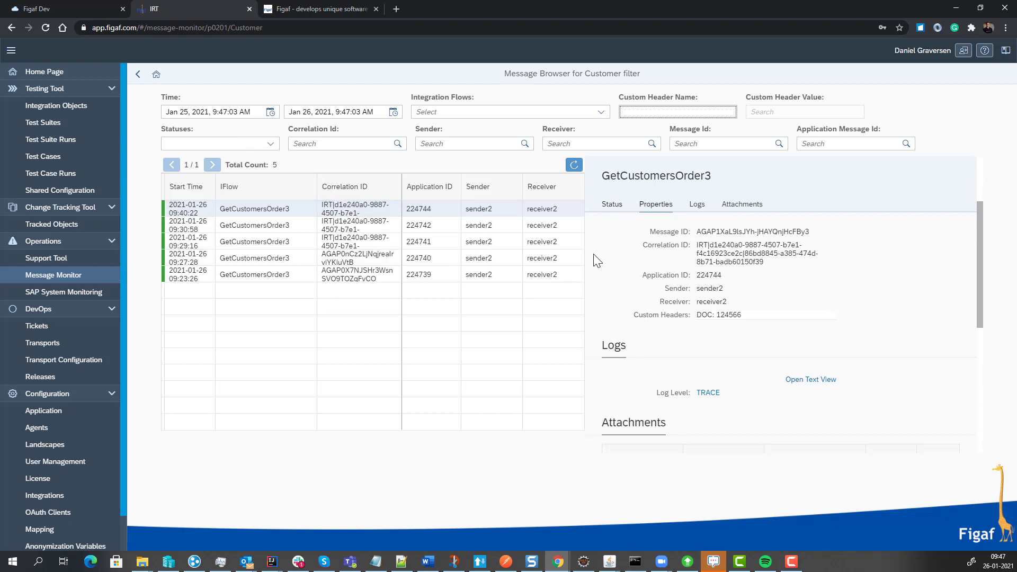
scroll(631, 265, "down", 3)
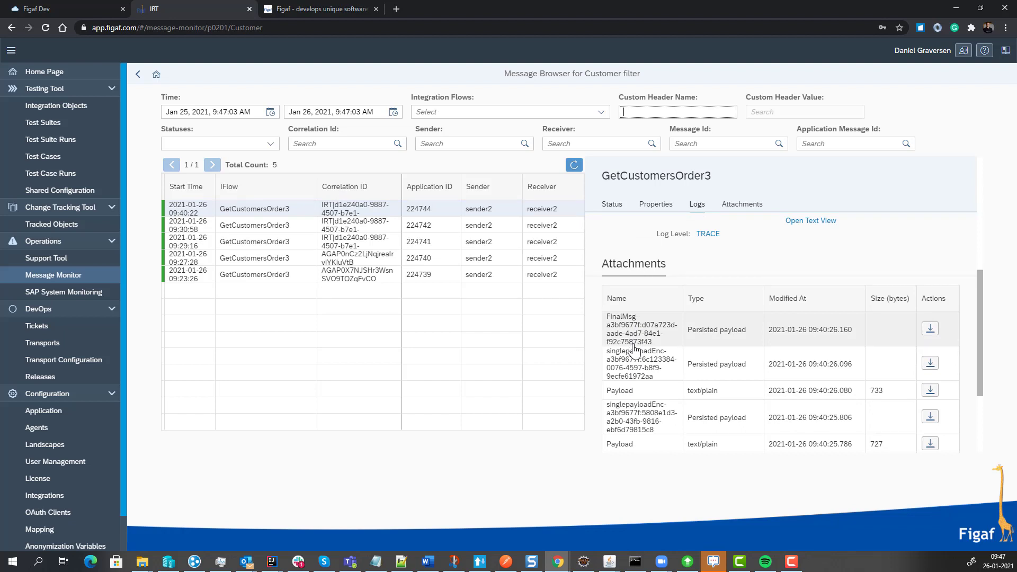
scroll(638, 347, "down", 1)
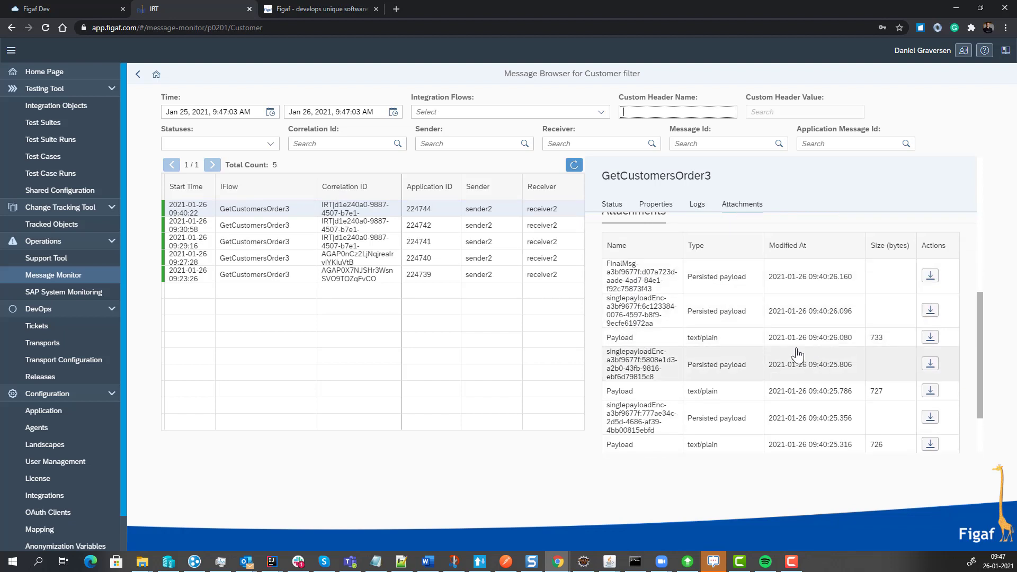
scroll(752, 326, "up", 4)
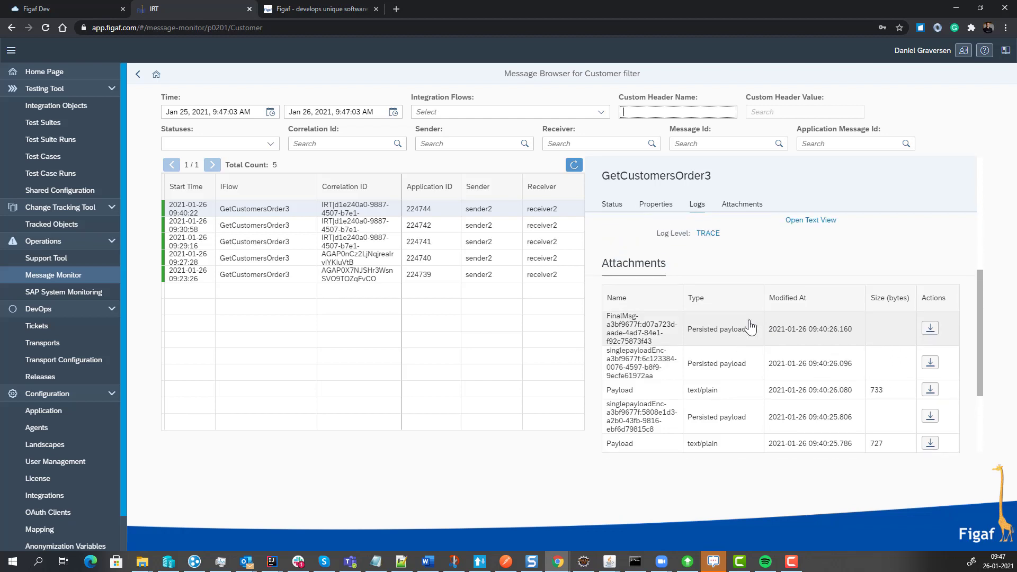
scroll(749, 326, "up", 3)
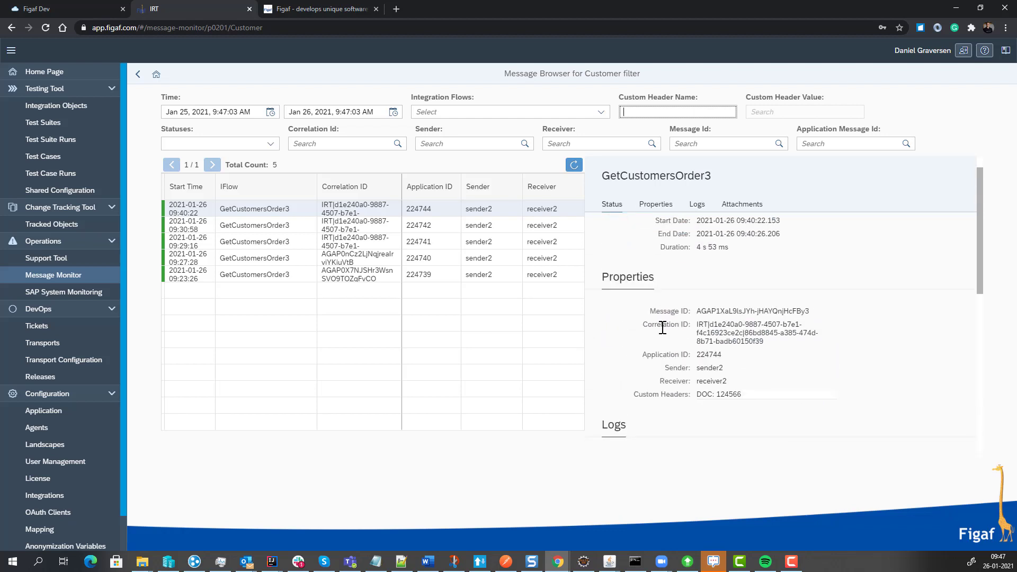
scroll(641, 320, "up", 1)
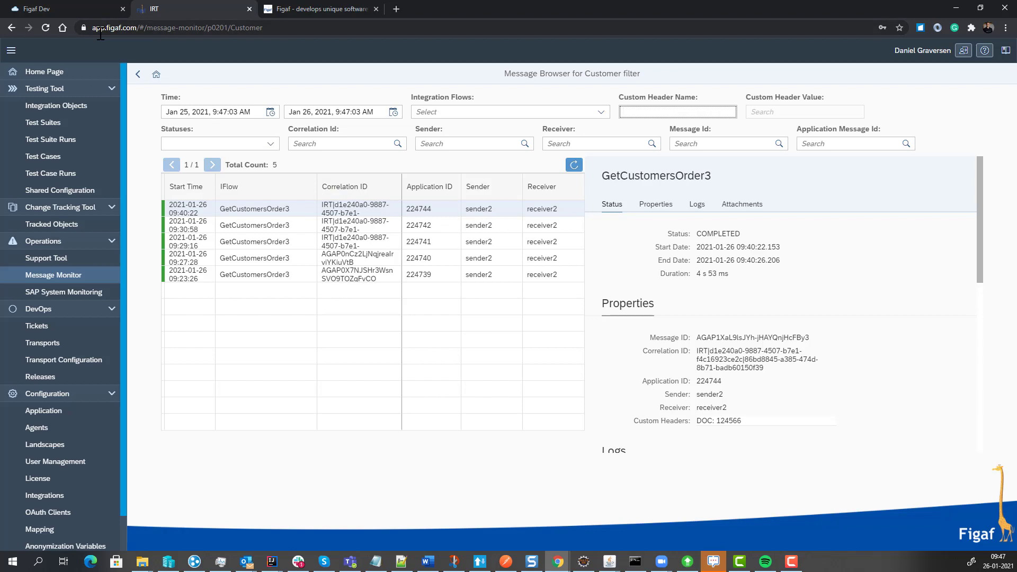
In the Support Tool, create a polling consumer named failed with the tested condition Status eq 'FAILED' for agent p0201, and enable alert handling.
left_click(80, 264)
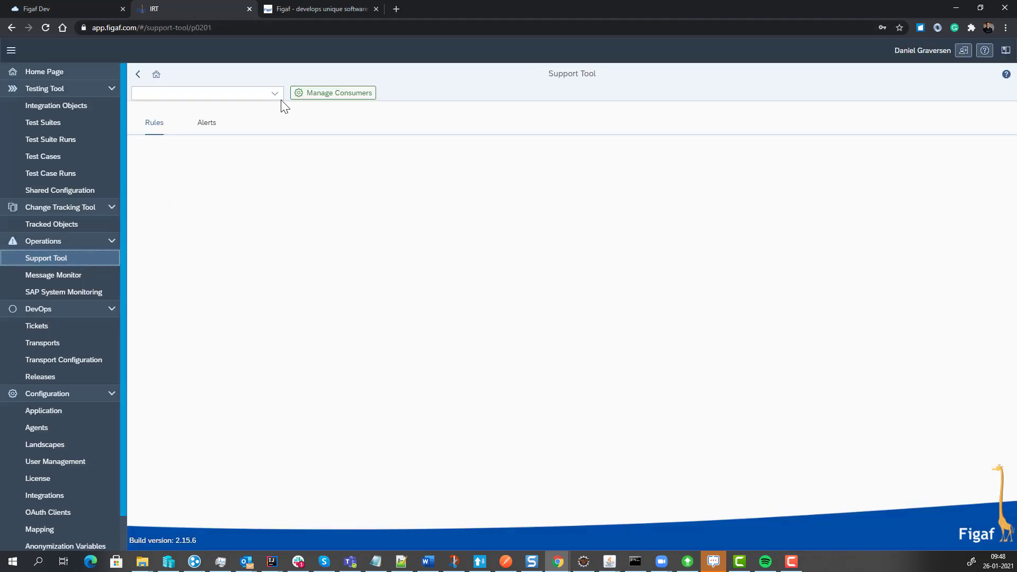
left_click(298, 96)
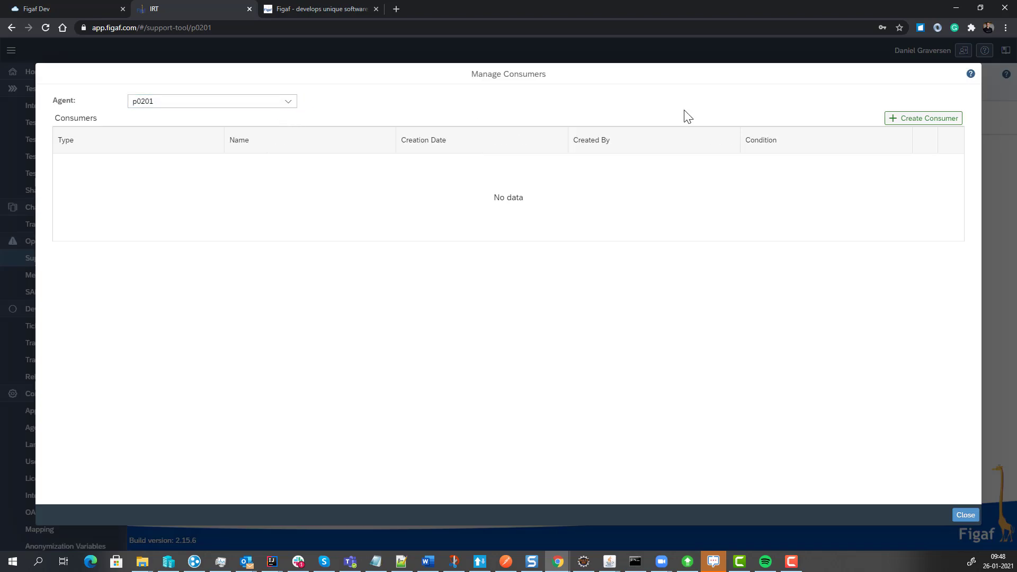
left_click(913, 120)
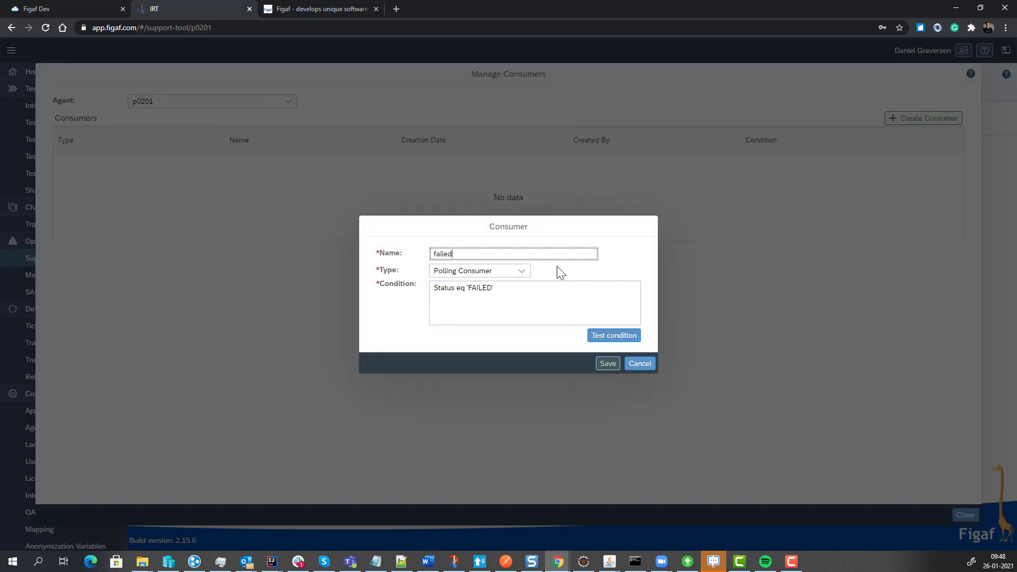
left_click(610, 339)
left_click(579, 321)
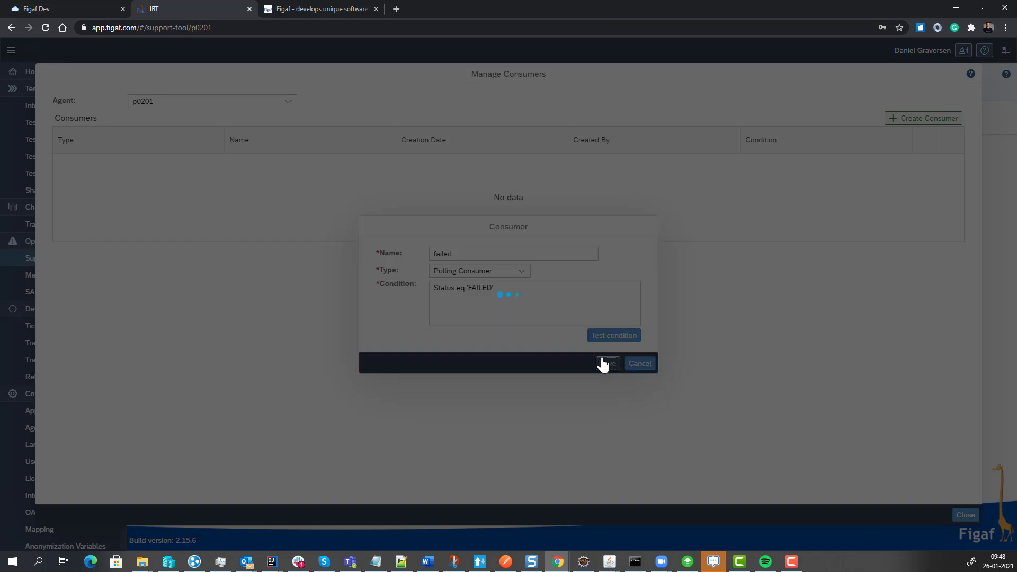
left_click(606, 363)
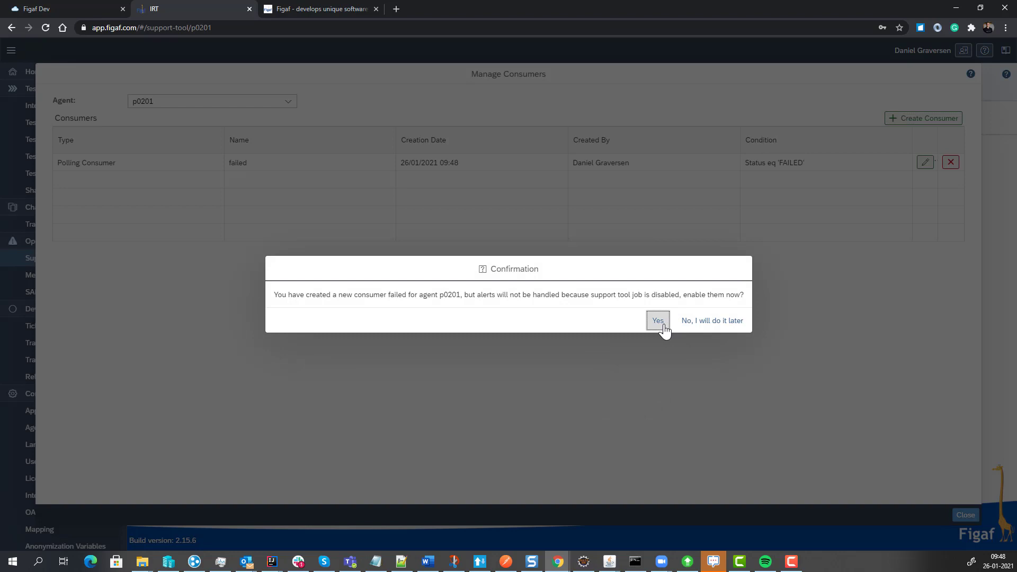
left_click(664, 326)
left_click(579, 322)
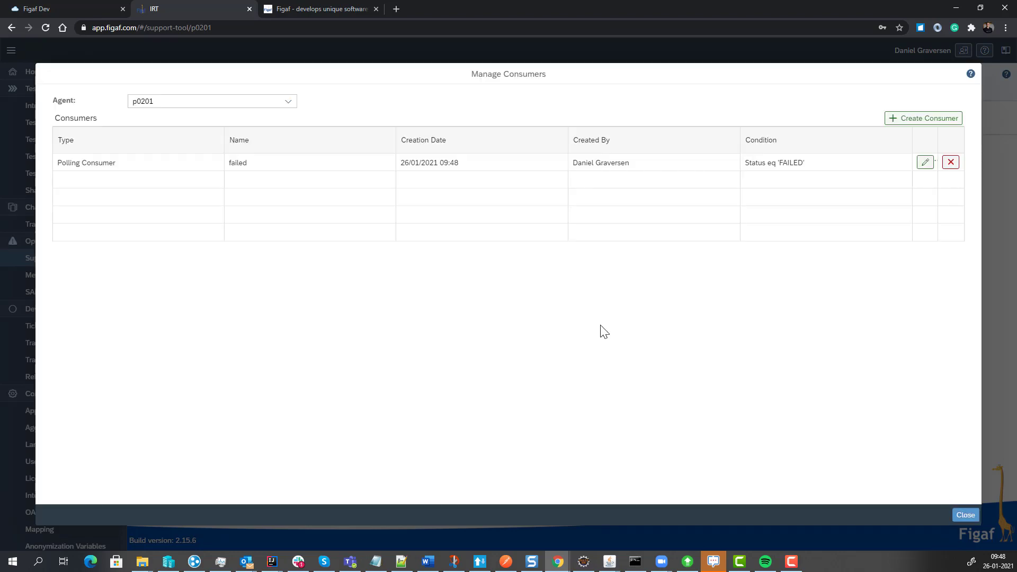
Close the consumer management and poll the failed consumer's alerts with the period starting on Jan 2, 2021.
left_click(964, 515)
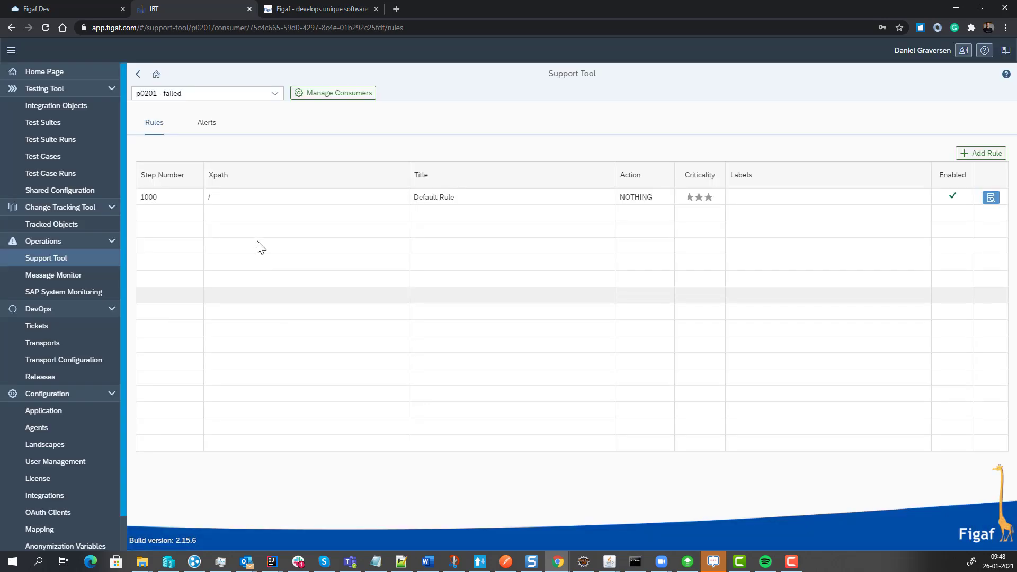
left_click(214, 132)
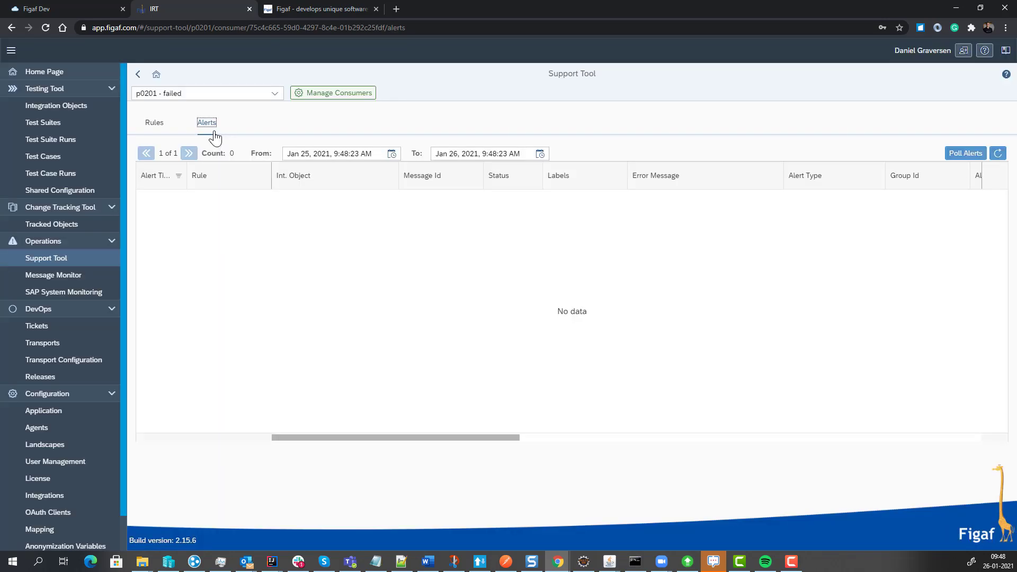
left_click(308, 154)
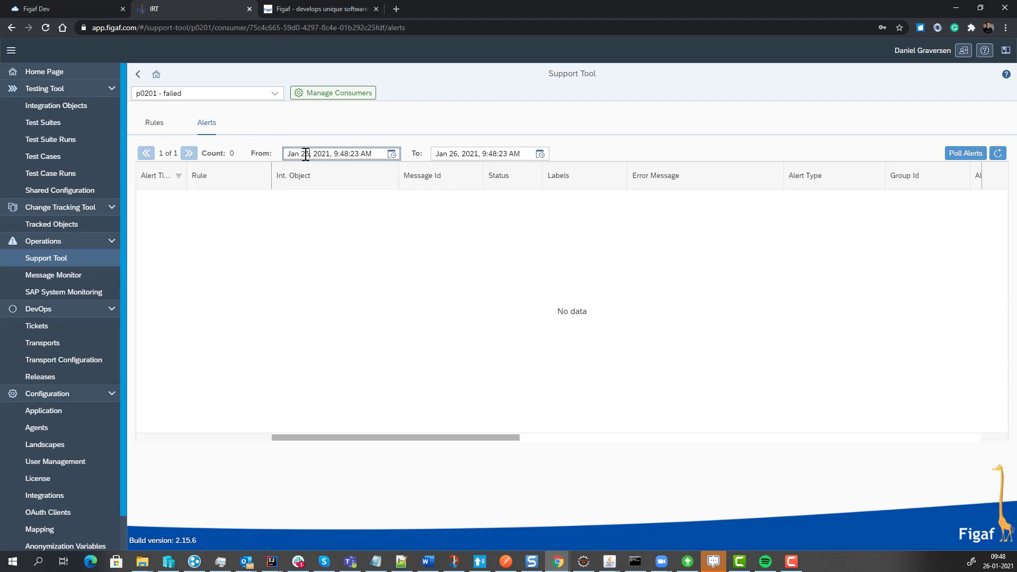
key("BackSpace")
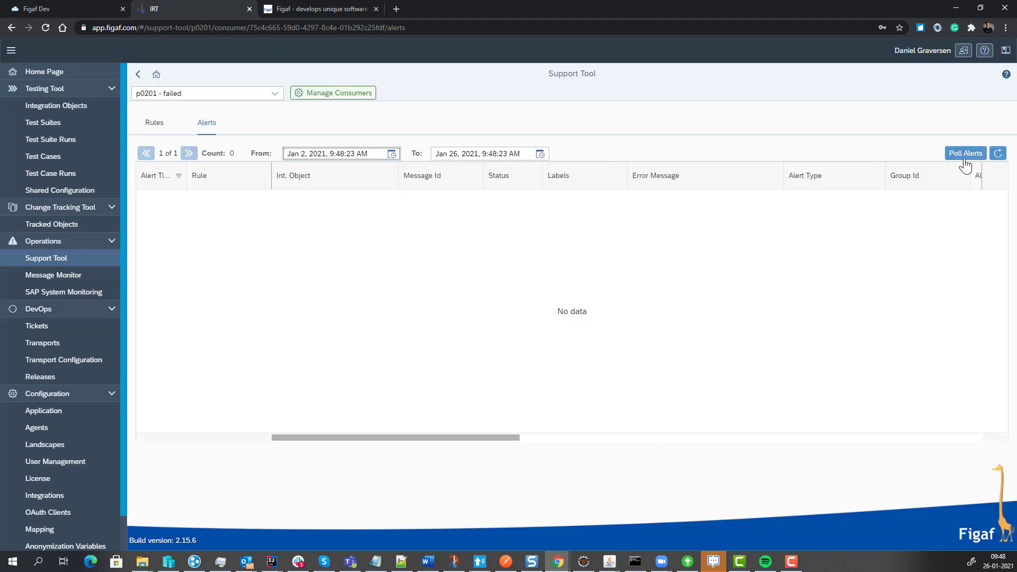
left_click(963, 156)
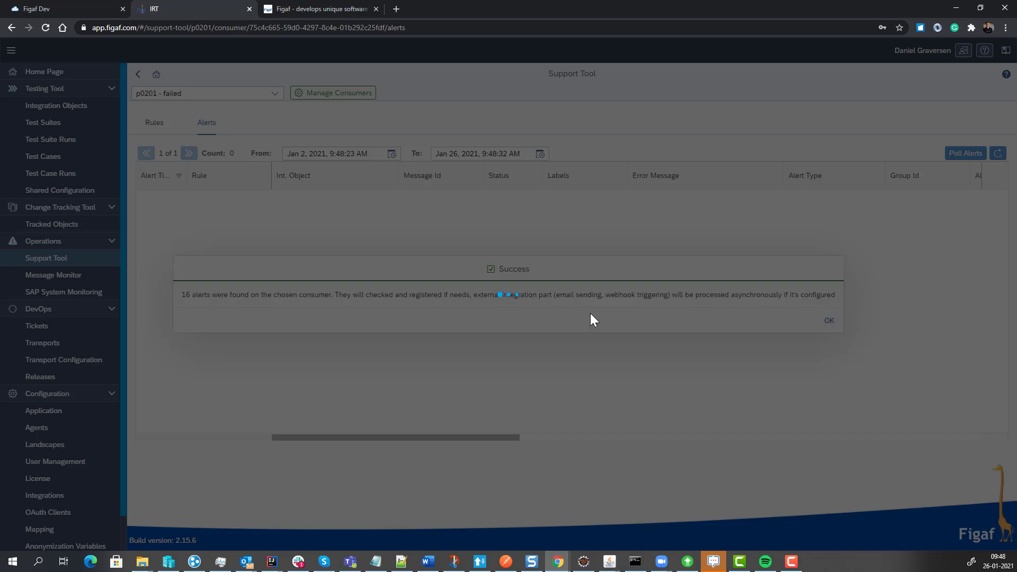
left_click(828, 322)
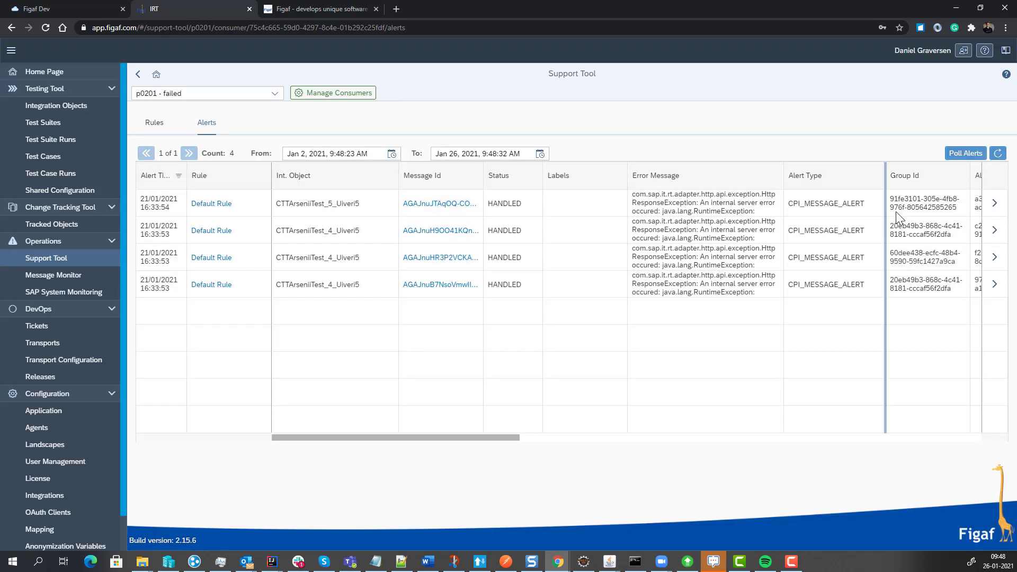
Open the first listed alert and start a rule from it titled Iflow not operation with step number 30.
left_click(994, 204)
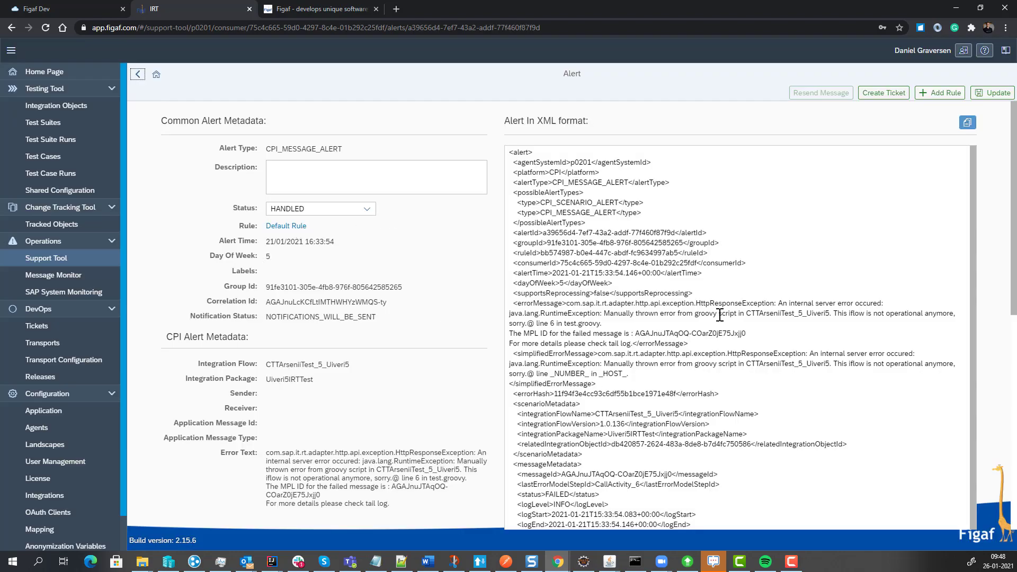
left_click_drag(719, 313, 746, 333)
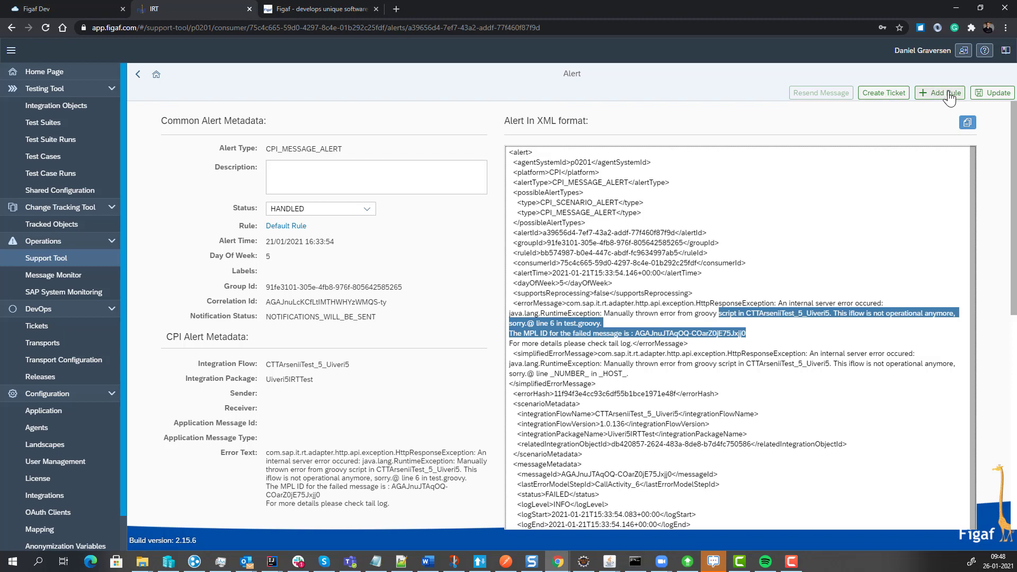
left_click(938, 103)
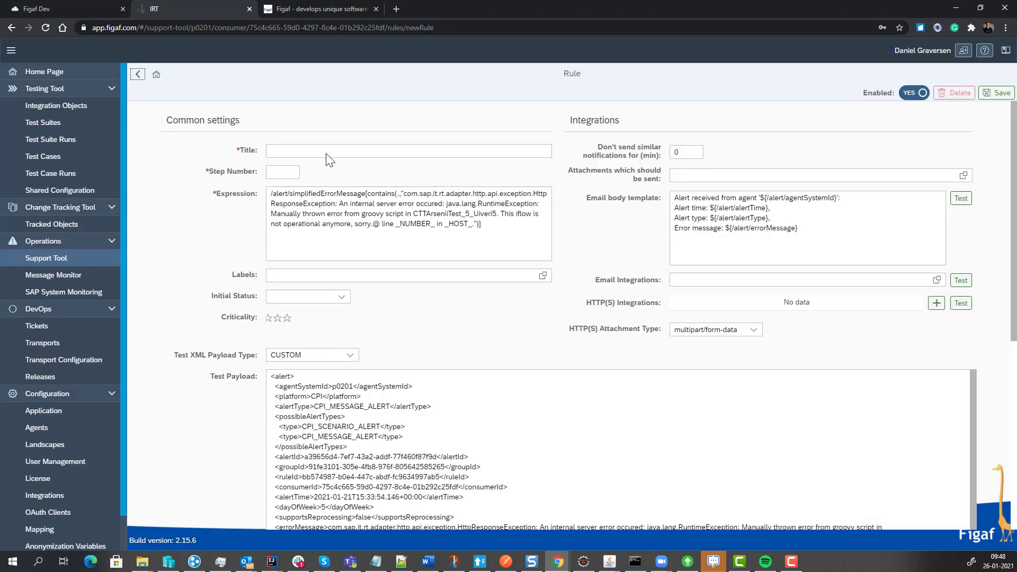
left_click(328, 153)
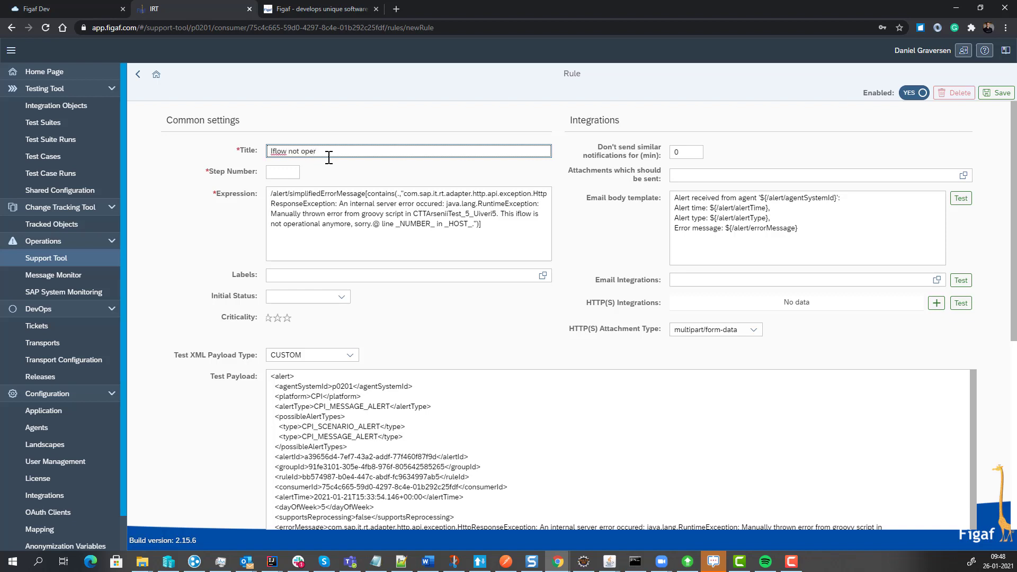
type("n")
key("Tab")
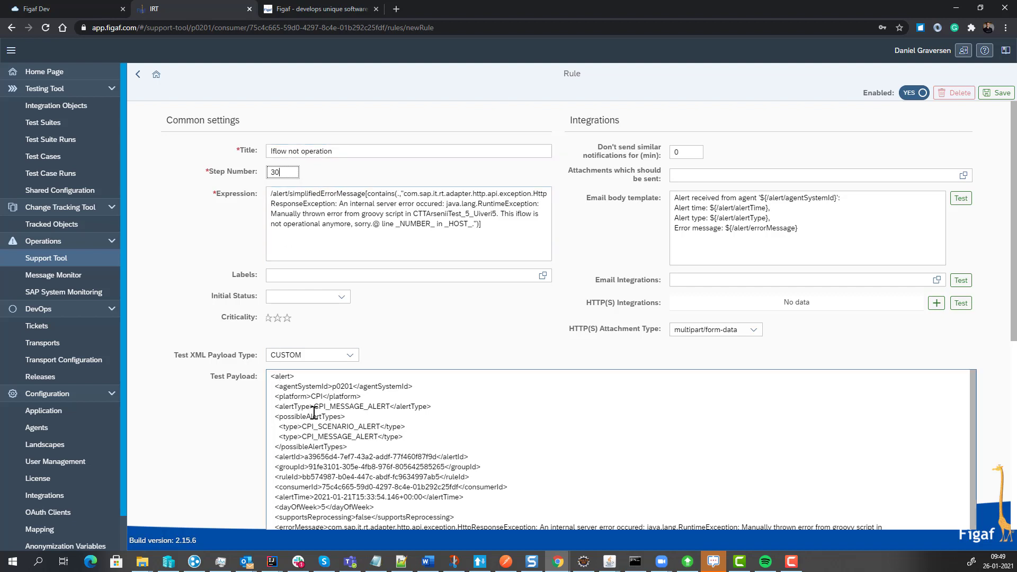
scroll(314, 413, "down", 1)
scroll(319, 397, "up", 1)
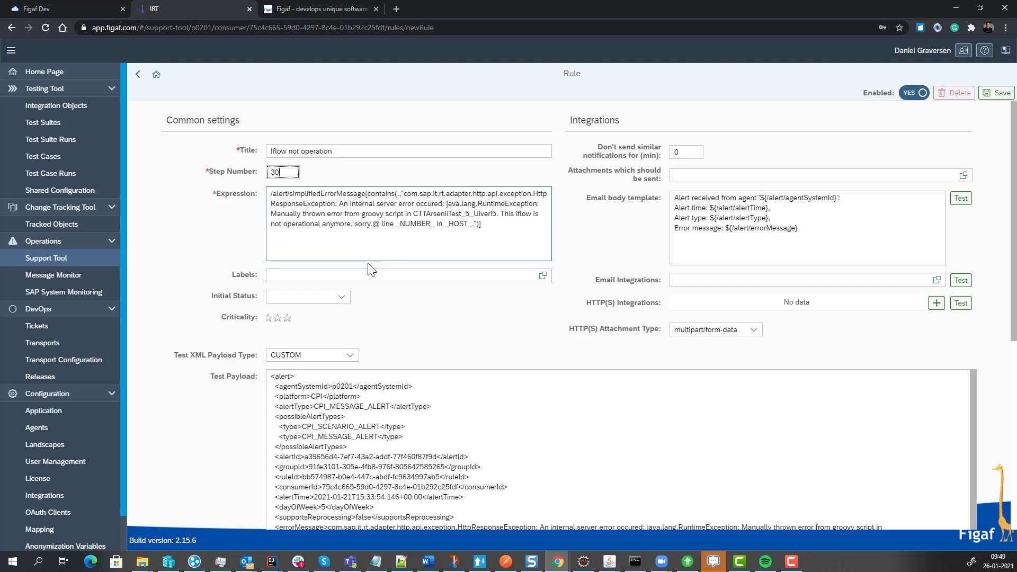
Block similar notifications for 60 minutes and add the line How to fix it at the start of the email body template.
double_click(689, 152)
type("60")
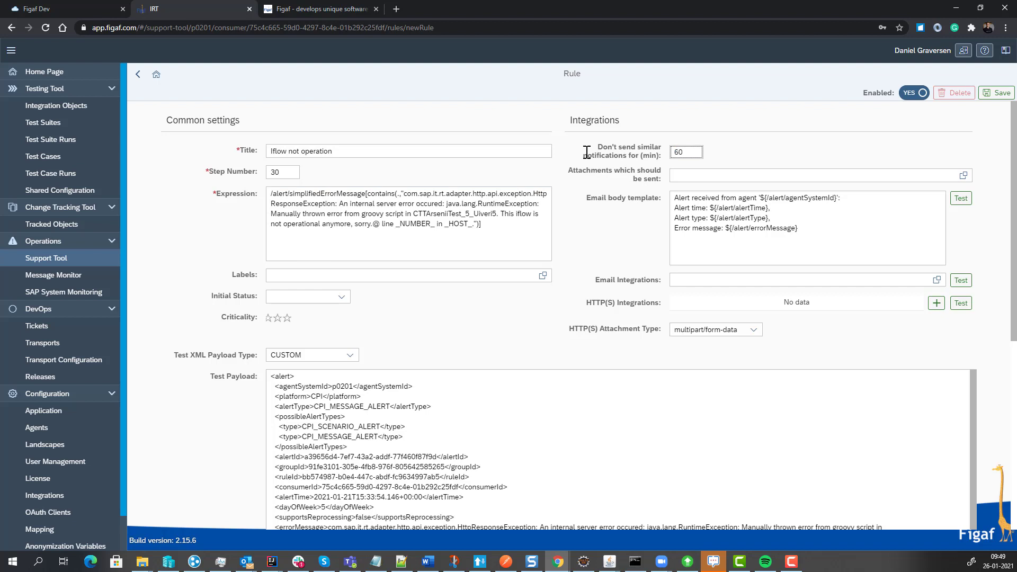
left_click(676, 203)
key("Return")
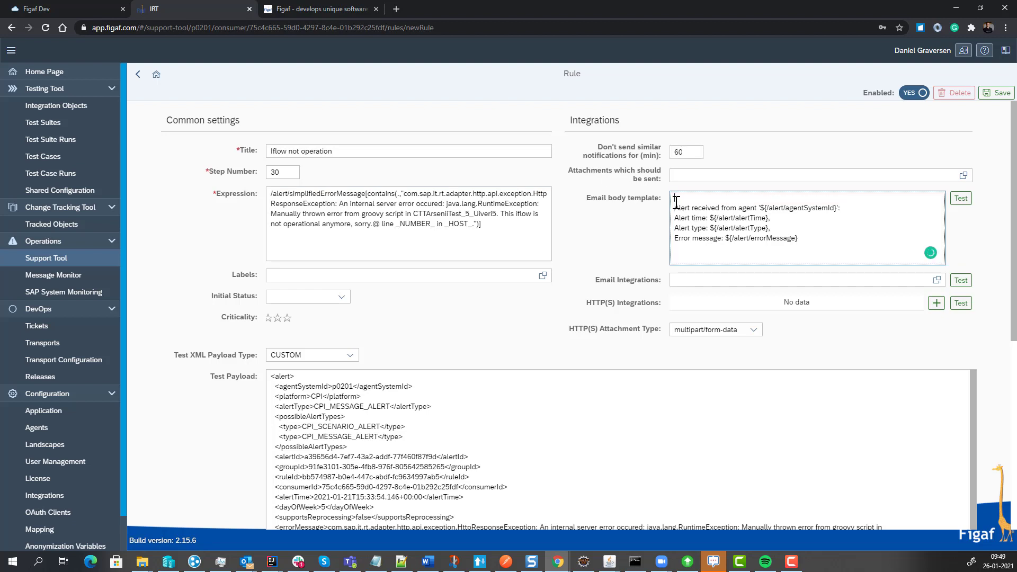
type("Now ")
type("to fix it")
Set the rule's initial status to DONE, save the rule and return to the alerts list.
left_click(341, 296)
left_click(294, 364)
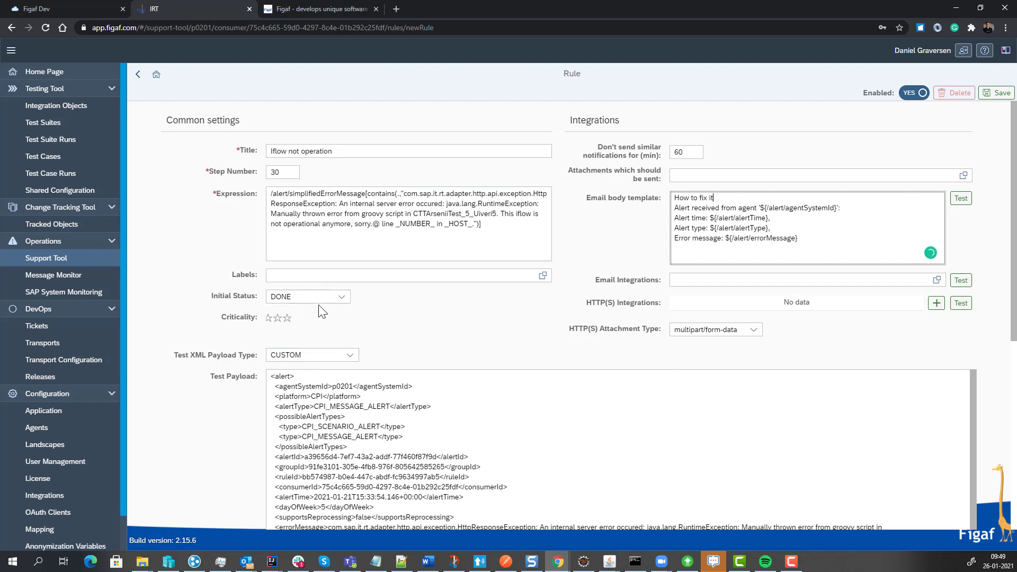
left_click(702, 281)
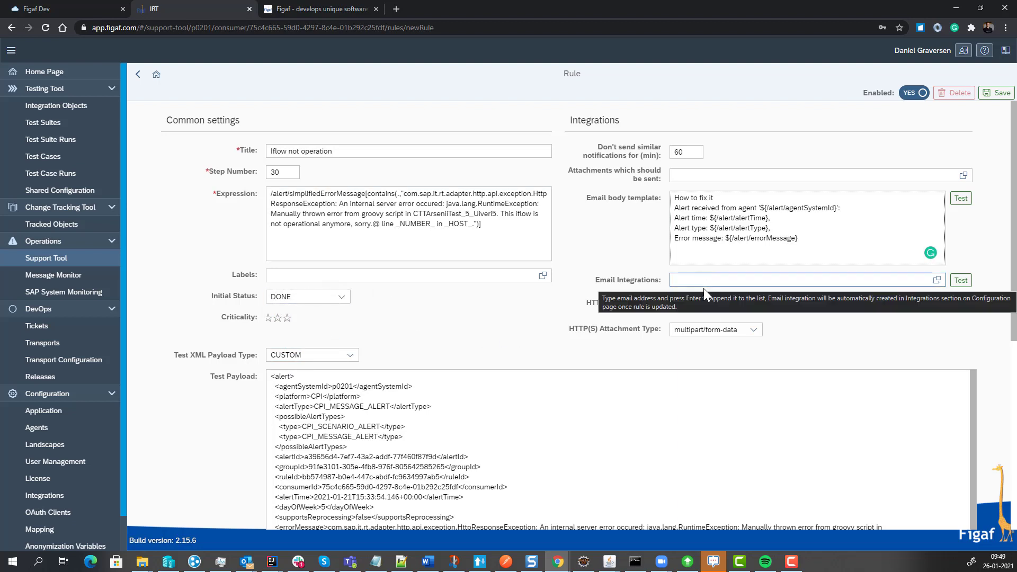
left_click(998, 93)
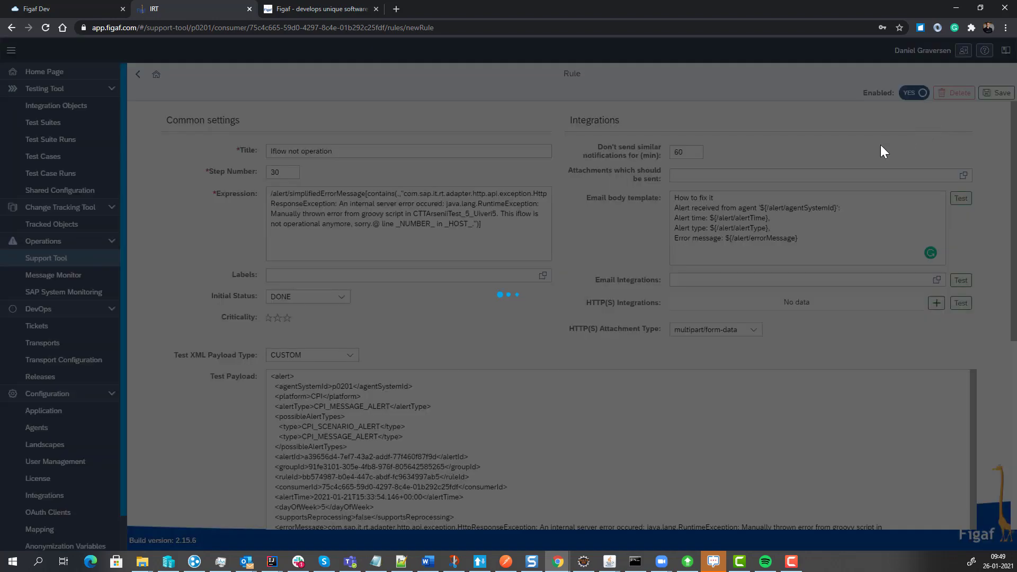
left_click(577, 317)
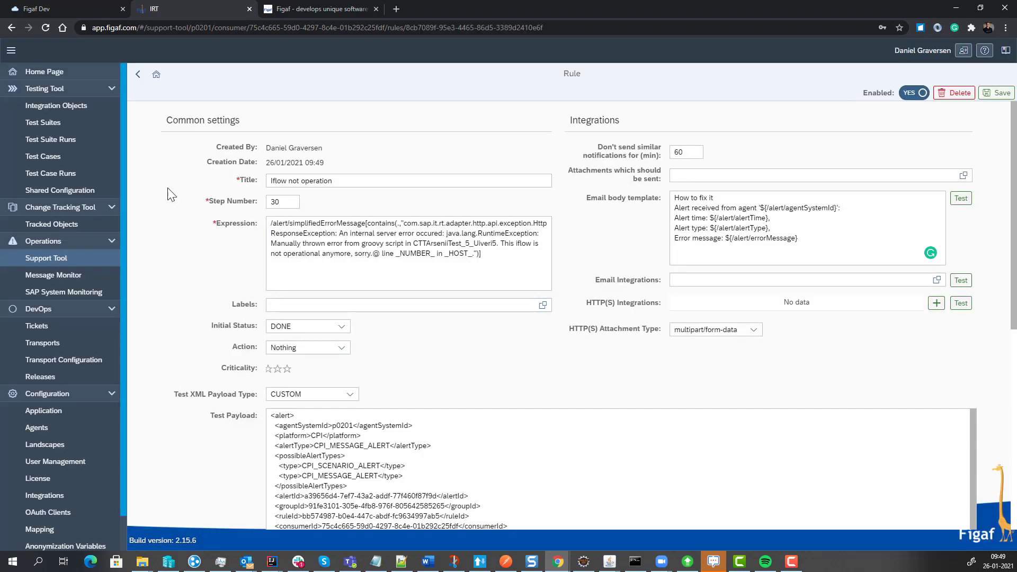
left_click(137, 78)
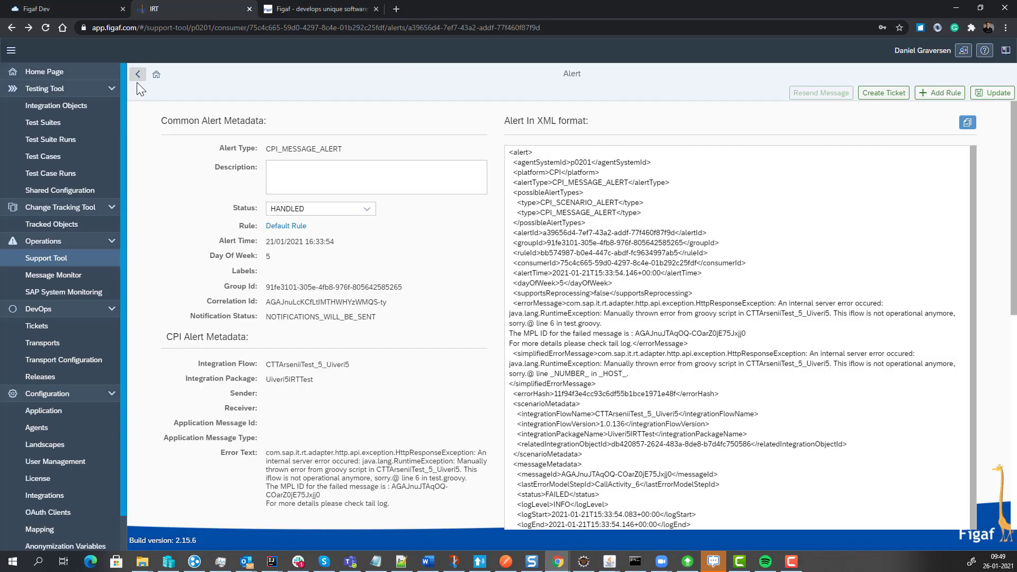
left_click(136, 80)
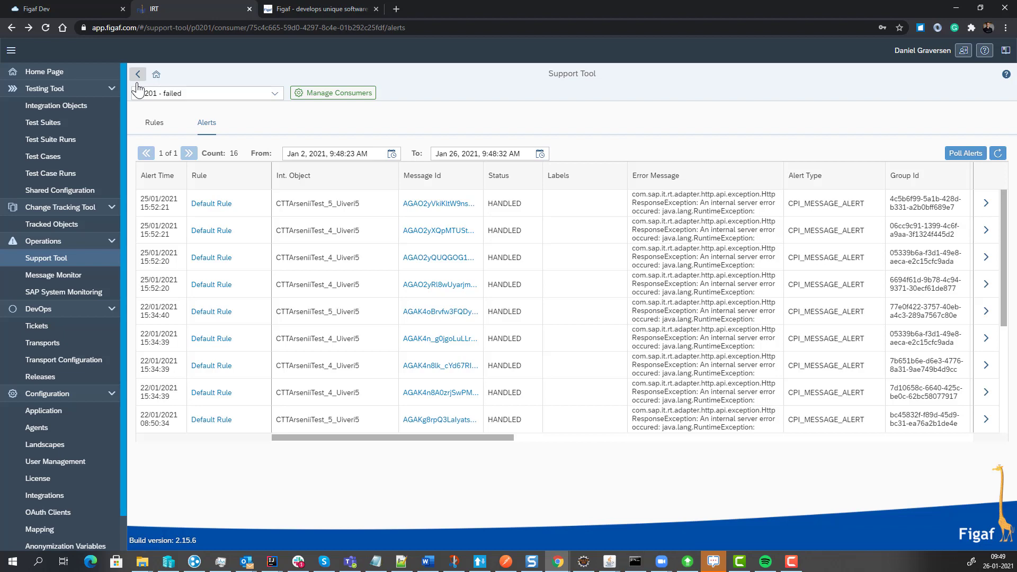
View the SAP System Monitoring page and the DevOps ticket list.
left_click(52, 291)
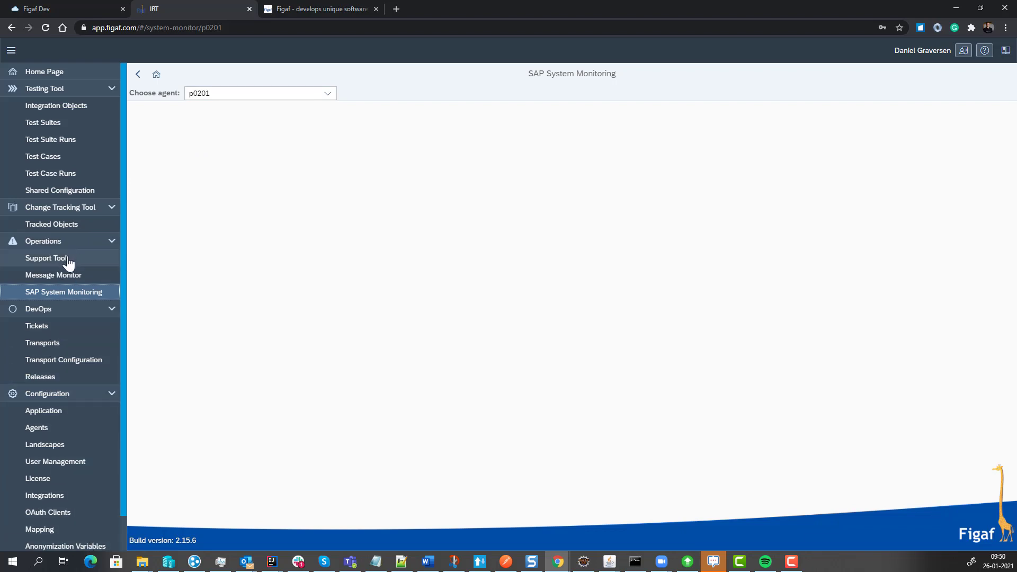
left_click(57, 333)
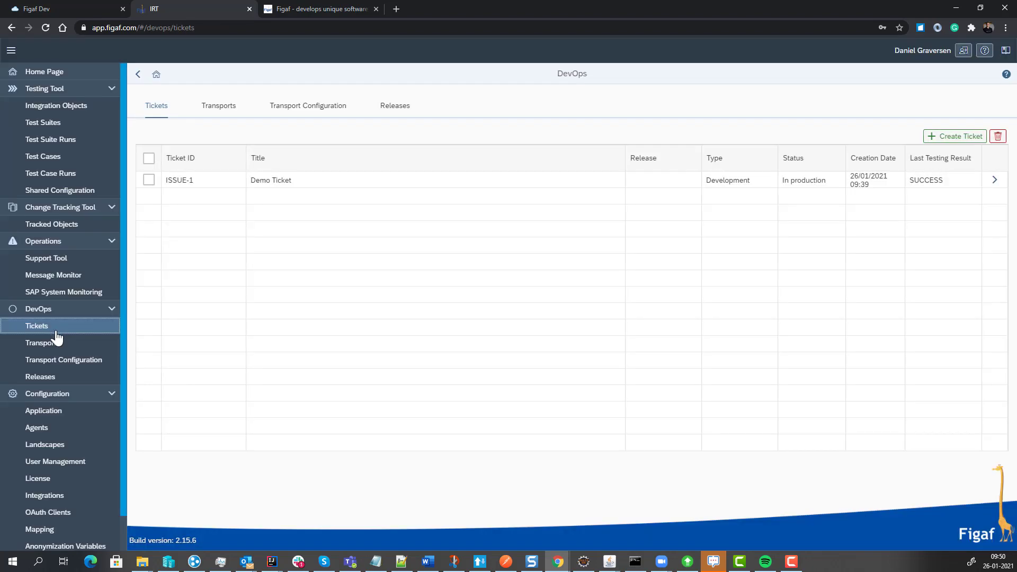